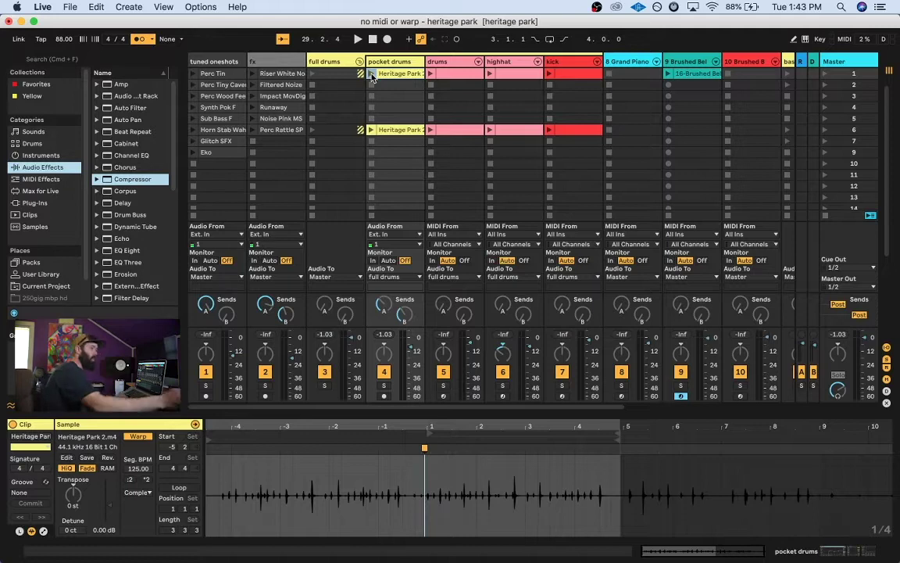
Audition the Heritage Park 2 clips in scenes 1 and 6 of the pocket drums track for comparison, then stop playback.
left_click(372, 74)
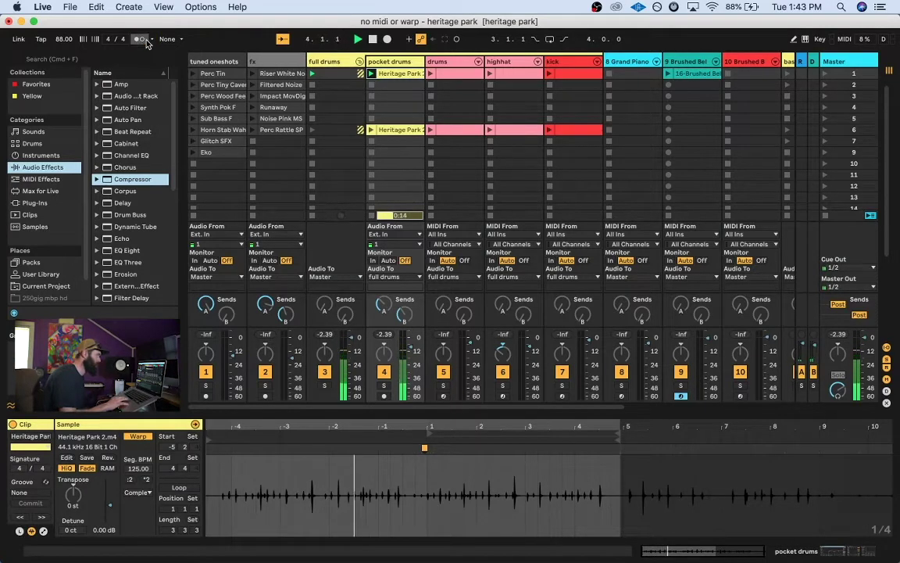
left_click(372, 130)
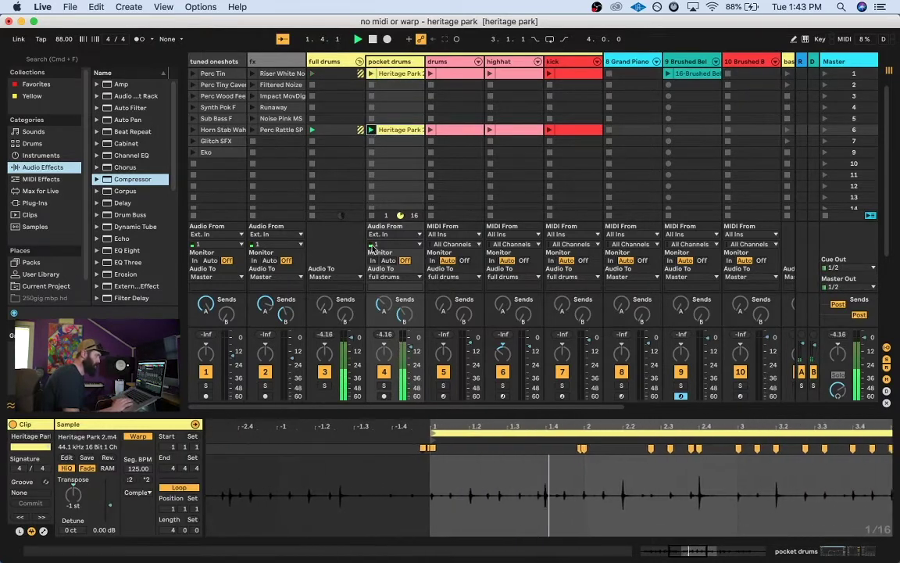
left_click(373, 215)
Set the start position of the scene 1 pocket drums clip to 1.1.1.
left_click(398, 74)
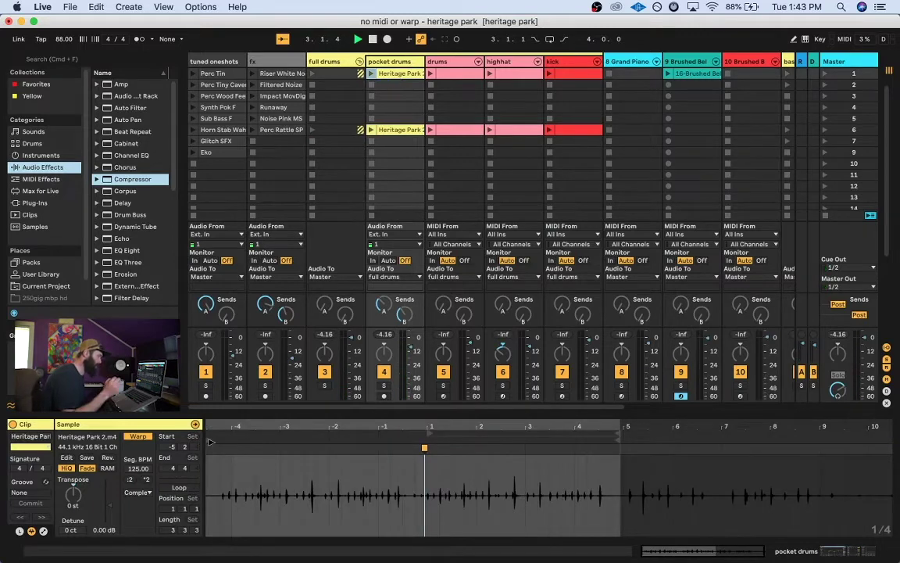
mouse_move(210, 442)
left_mouse_down()
mouse_move(386, 443)
mouse_move(205, 443)
mouse_move(367, 443)
mouse_move(434, 461)
left_mouse_up()
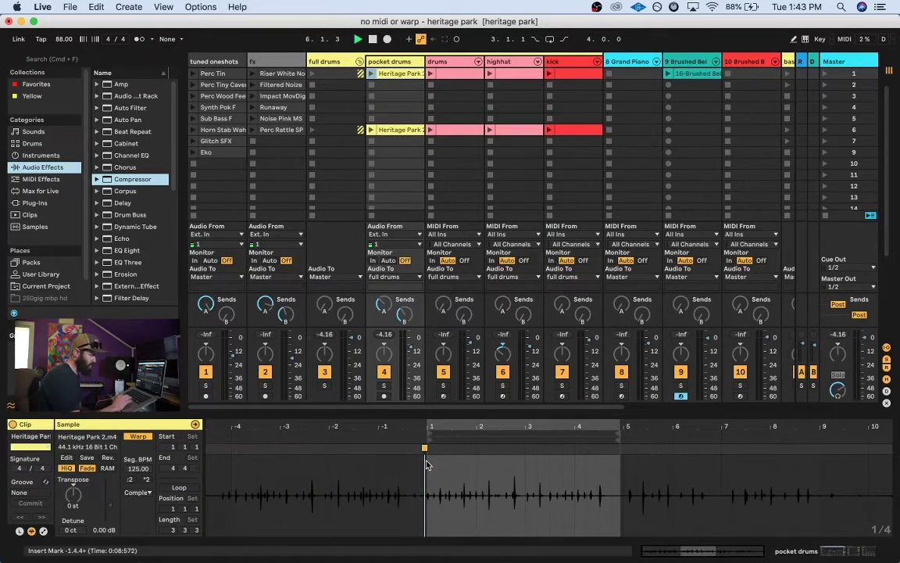
left_click_drag(433, 426, 552, 425)
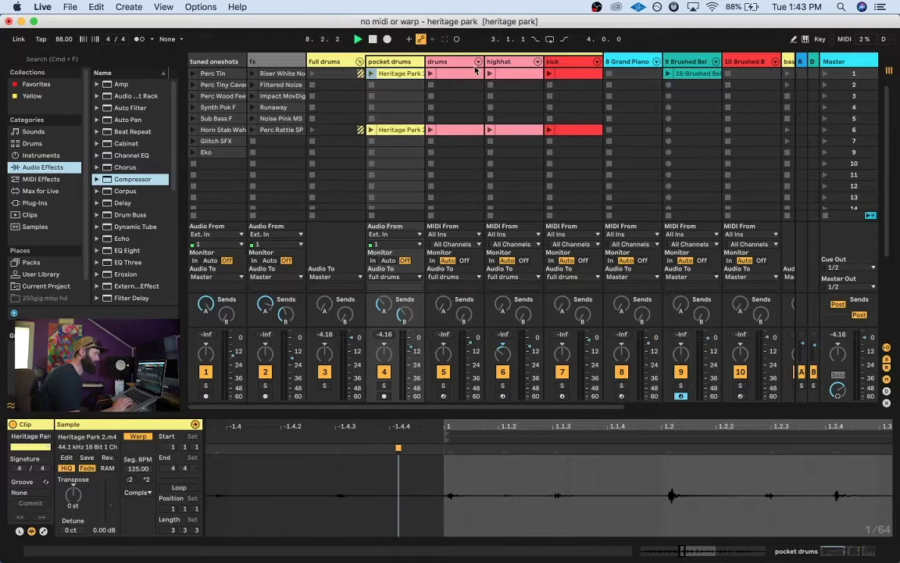
Compare the scene 1 clip's transients with the beat grid through bar 4 and listen to it against the metronome.
left_click(140, 38)
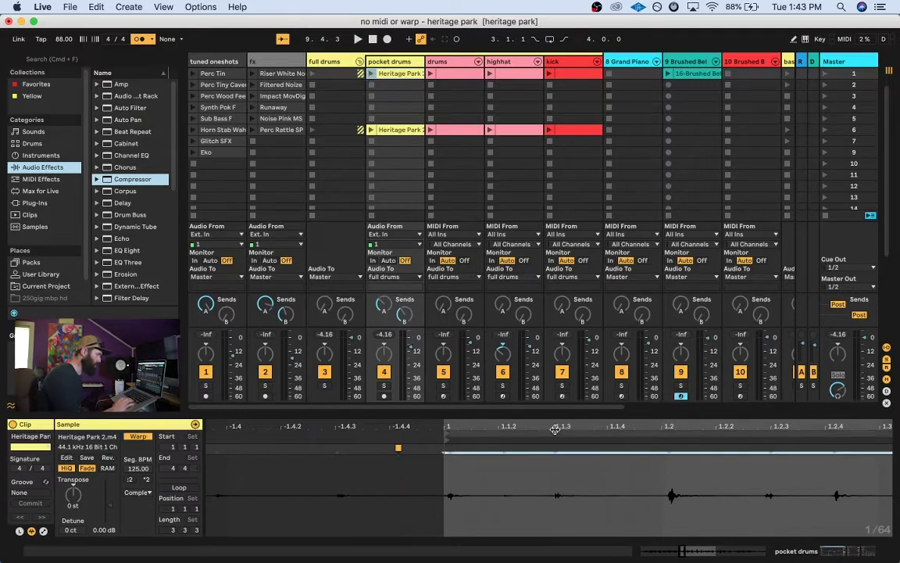
left_click_drag(554, 428, 426, 425)
scroll(507, 478, "right", 5)
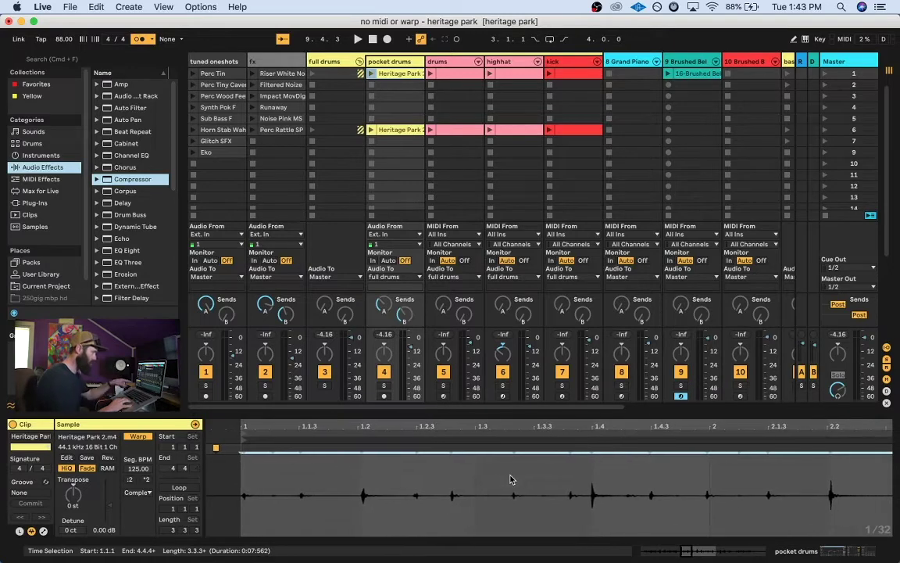
scroll(486, 490, "right", 10)
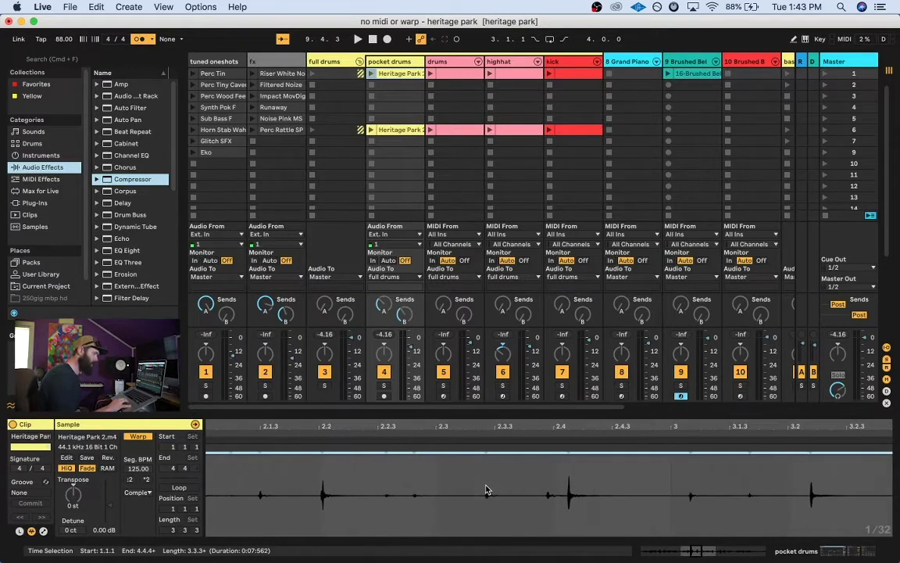
scroll(539, 475, "right", 10)
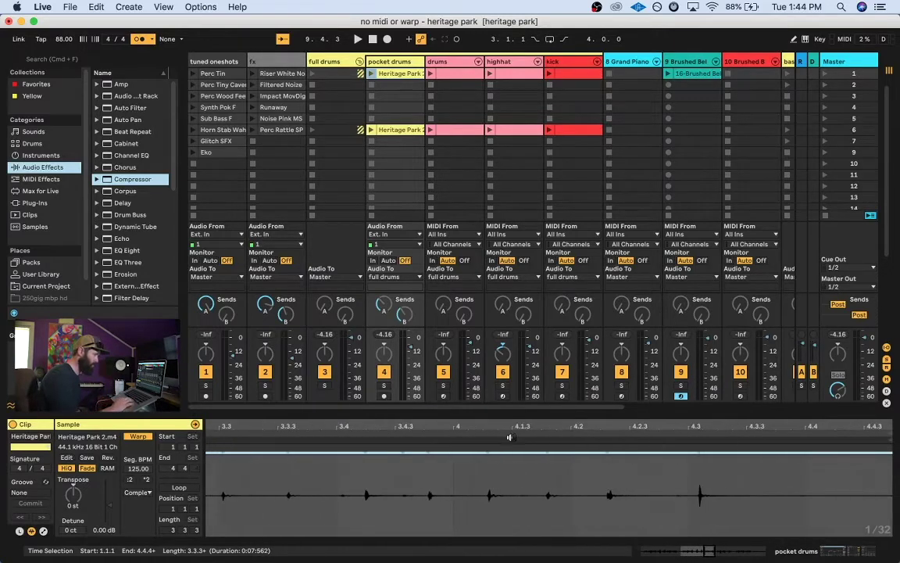
left_click_drag(489, 423, 462, 23)
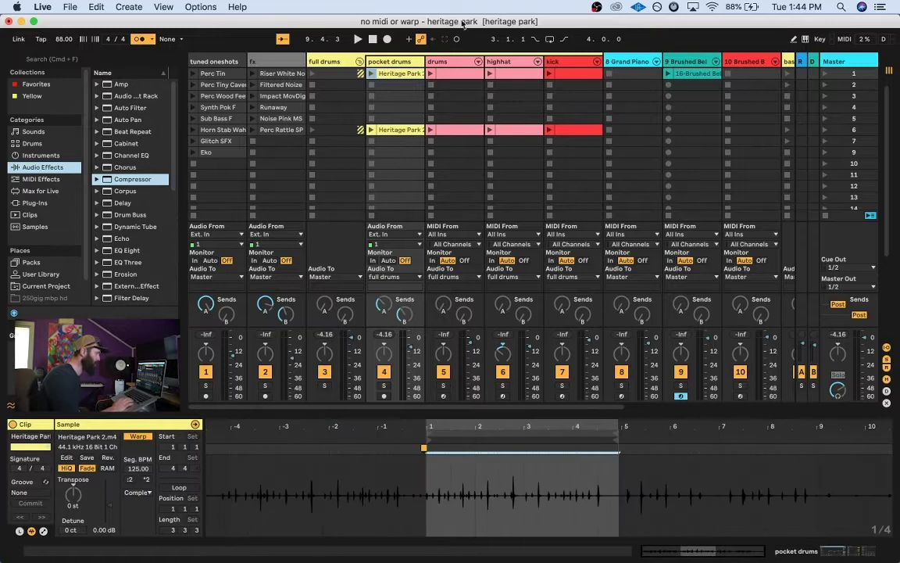
left_click(371, 74)
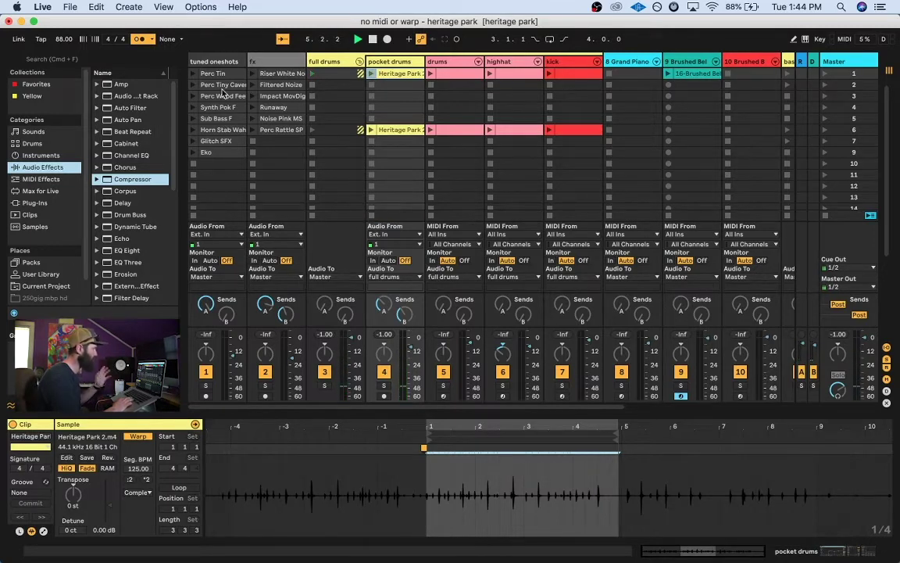
left_click(140, 39)
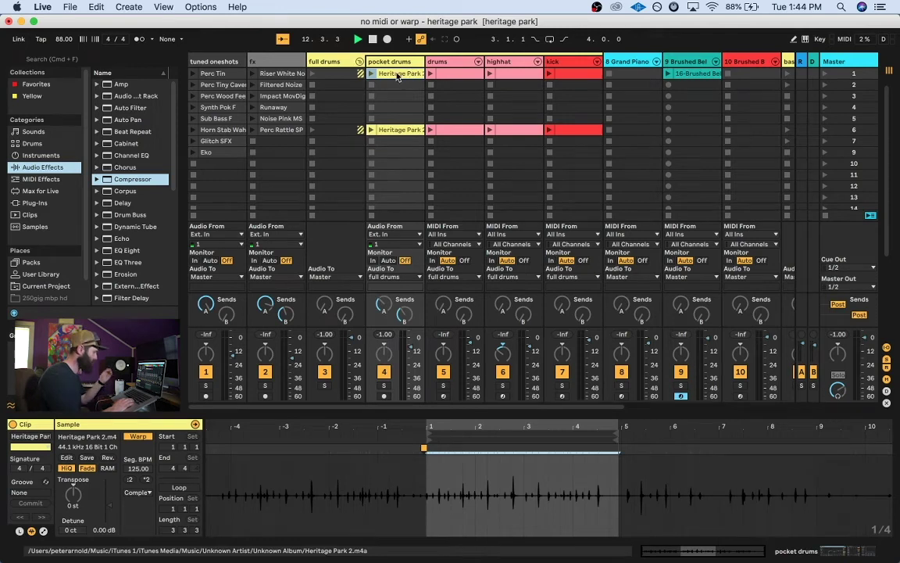
Pin a warp marker on the first hit of the scene 1 pocket drums clip at 1.1.1.
left_click_drag(471, 433, 538, 429)
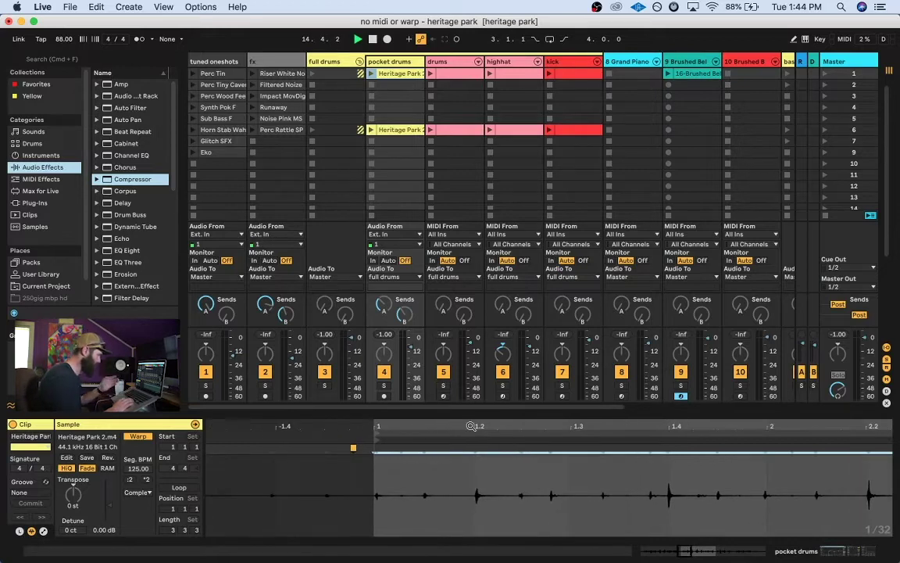
left_click(375, 447)
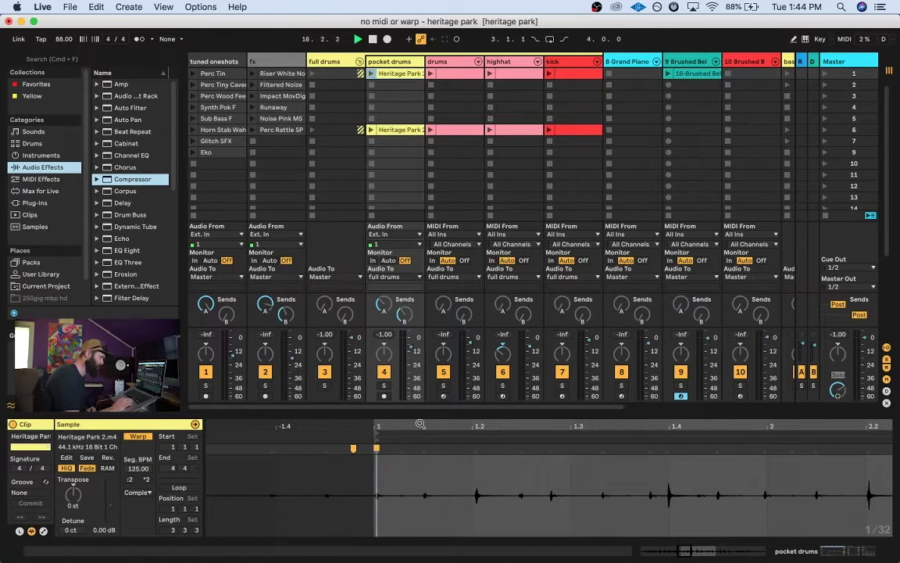
left_click_drag(419, 424, 337, 424)
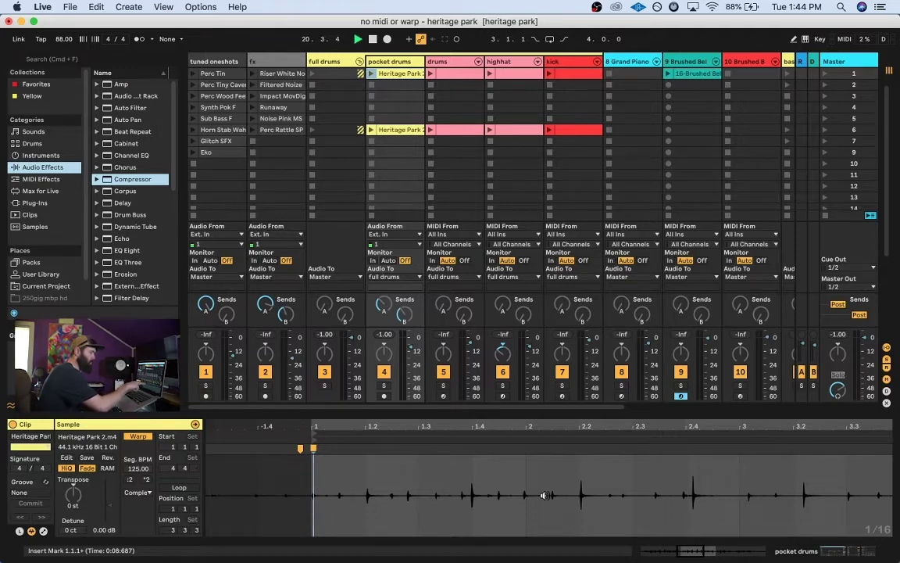
scroll(544, 495, "right", 3)
mouse_move(479, 425)
left_mouse_down()
mouse_move(483, 356)
mouse_move(484, 468)
mouse_move(512, 416)
mouse_move(514, 423)
mouse_move(492, 441)
mouse_move(495, 481)
mouse_move(489, 429)
mouse_move(641, 427)
left_mouse_up()
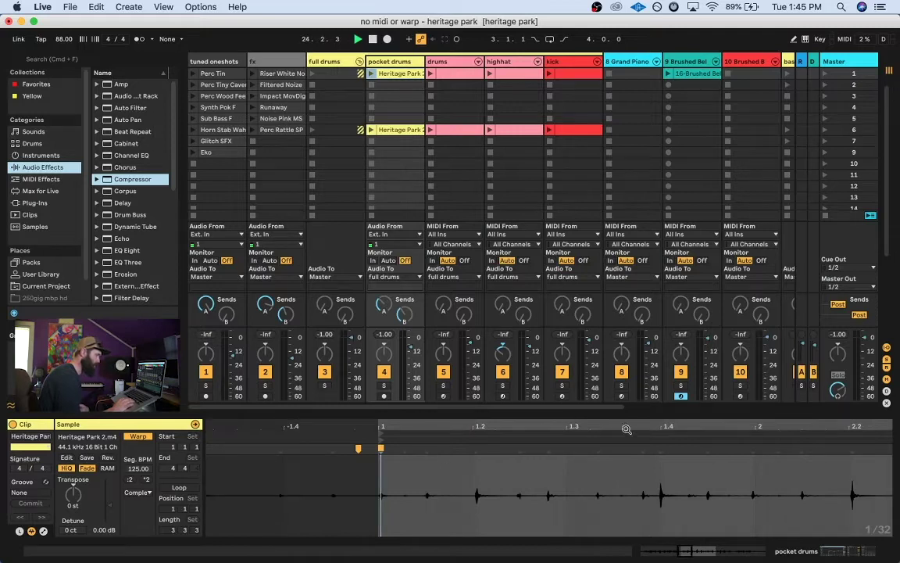
Add warp markers on the hits near 1.4 and 2.1.1, adjusting them towards those grid lines.
mouse_move(626, 429)
left_mouse_down()
mouse_move(585, 448)
mouse_move(594, 450)
left_mouse_up()
scroll(613, 479, "right", 10)
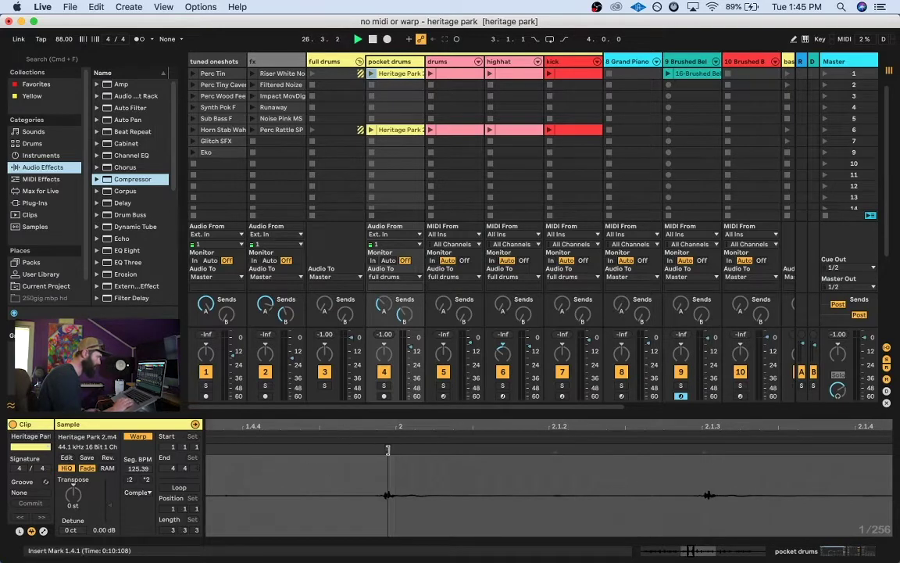
left_click_drag(388, 450, 408, 453)
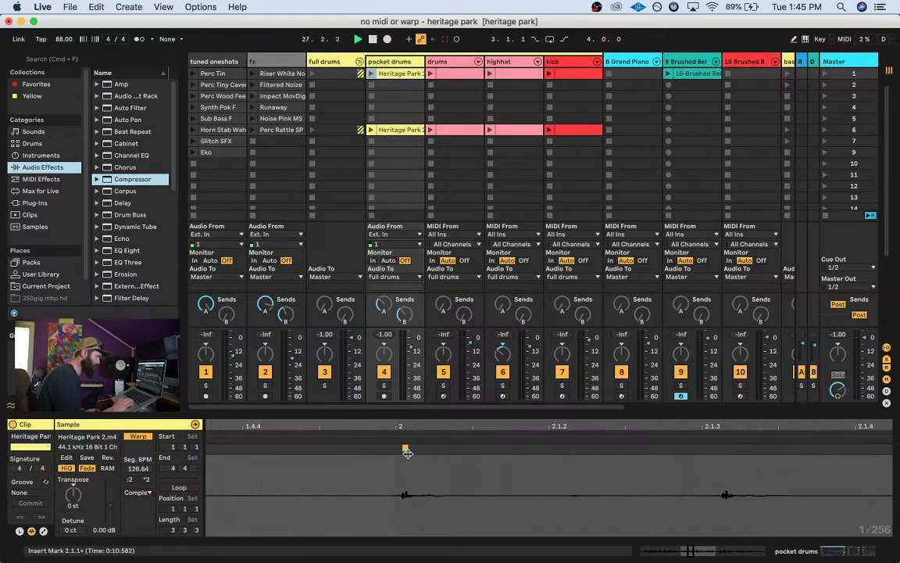
Add warp markers on the strong hits near 2.2 and 2.4, adjusting each towards its grid line.
scroll(412, 465, "right", 7)
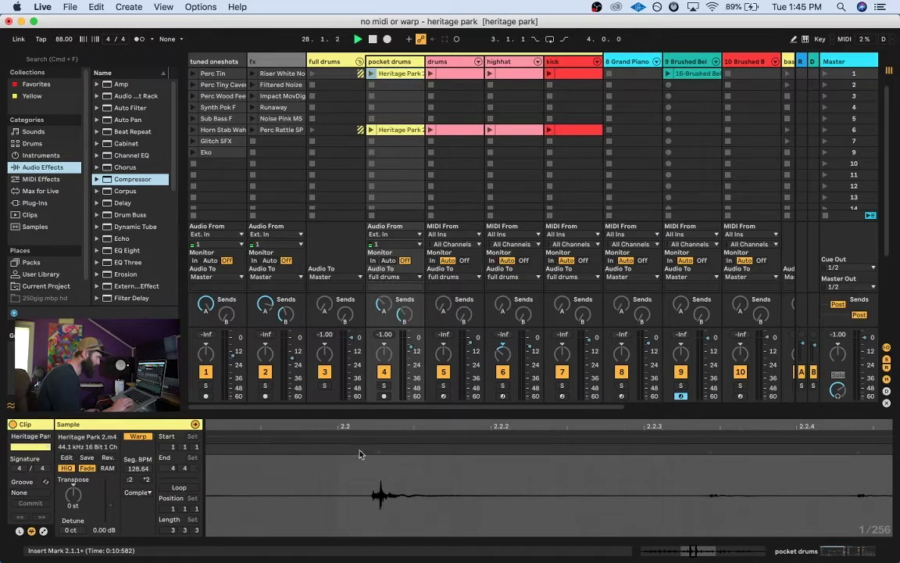
left_click_drag(378, 449, 289, 449)
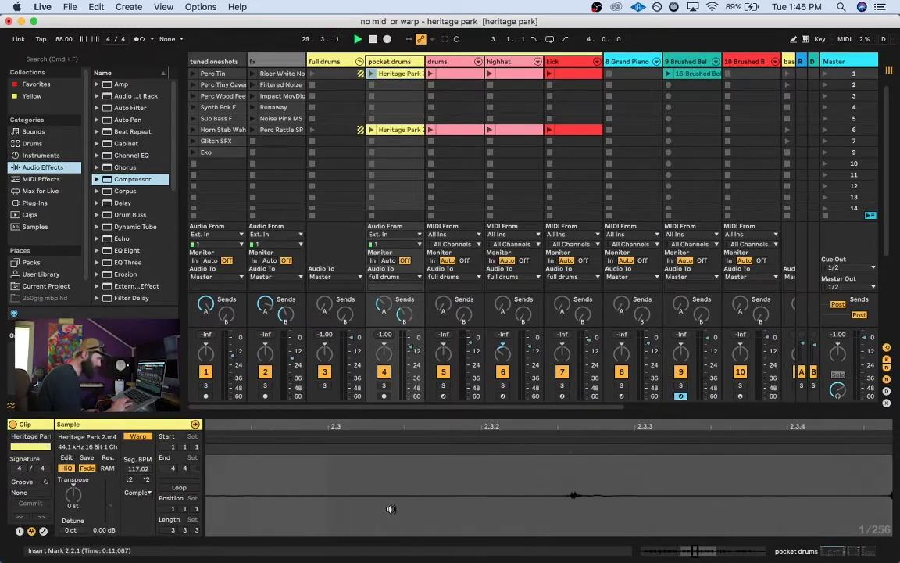
scroll(564, 463, "right", 10)
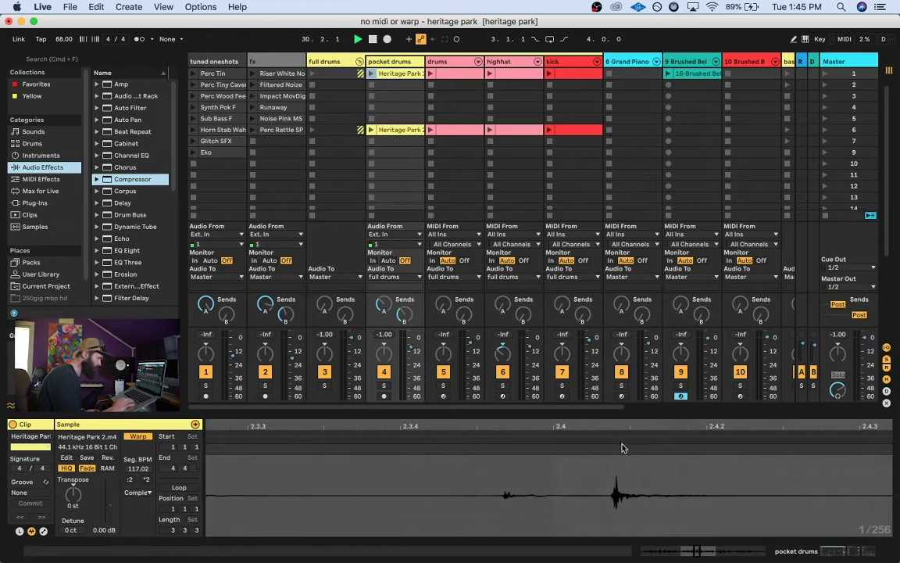
mouse_move(612, 449)
left_mouse_down()
mouse_move(555, 453)
mouse_move(559, 492)
mouse_move(712, 531)
mouse_move(565, 477)
mouse_move(693, 422)
mouse_move(666, 426)
left_mouse_up()
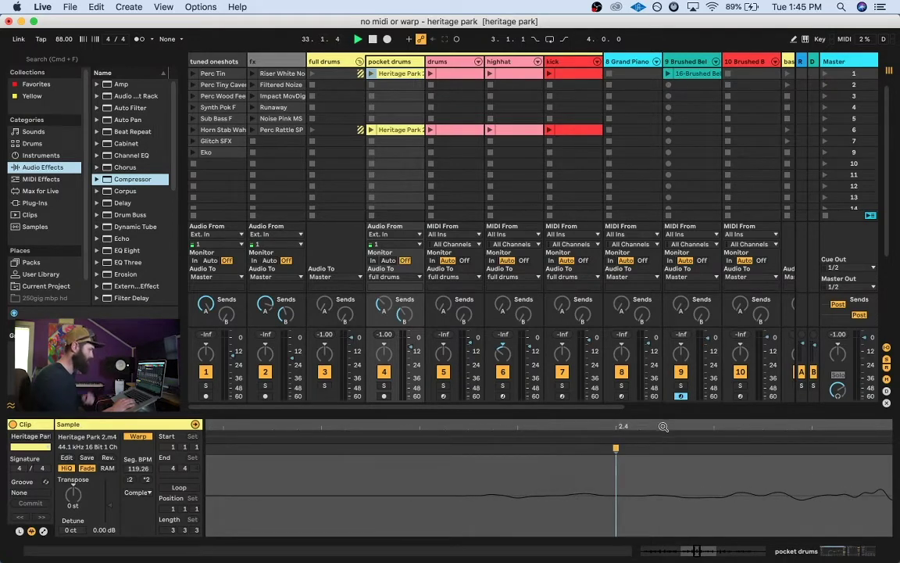
left_click_drag(617, 448, 747, 455)
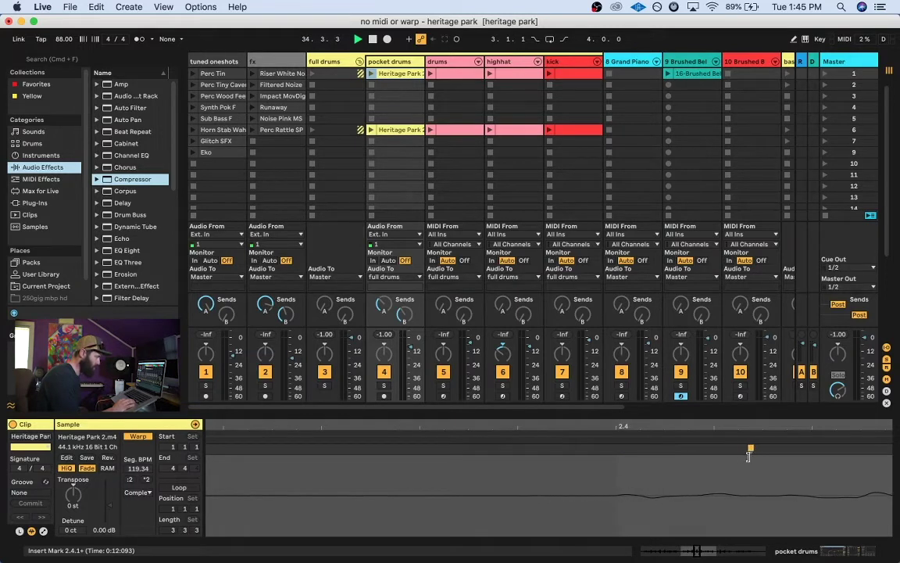
Add warp markers on the hits near 3.1.1 and 3.2, adjusting them towards those beats.
mouse_move(702, 426)
left_mouse_down()
mouse_move(704, 383)
mouse_move(626, 425)
mouse_move(209, 425)
left_mouse_up()
mouse_move(415, 424)
left_mouse_down()
mouse_move(415, 469)
mouse_move(414, 451)
mouse_move(396, 452)
left_mouse_up()
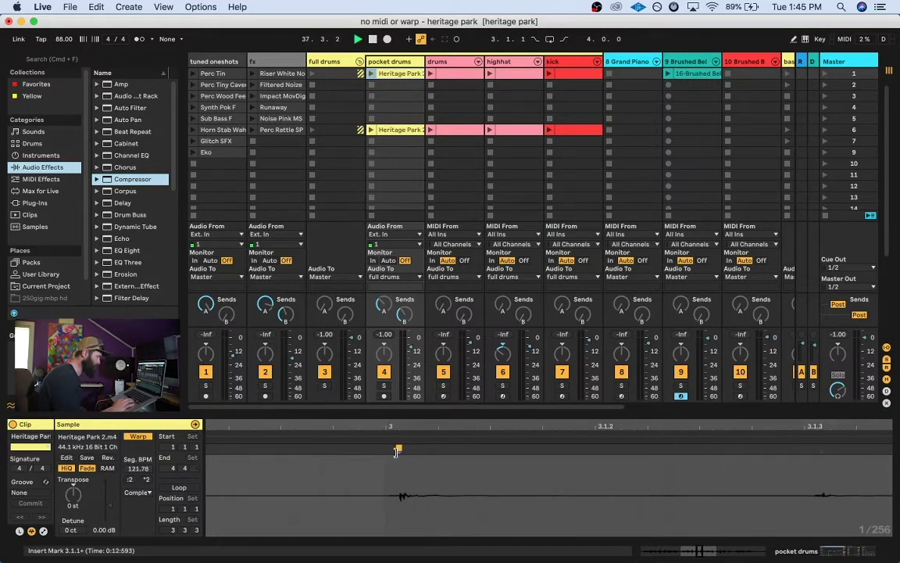
scroll(428, 469, "right", 5)
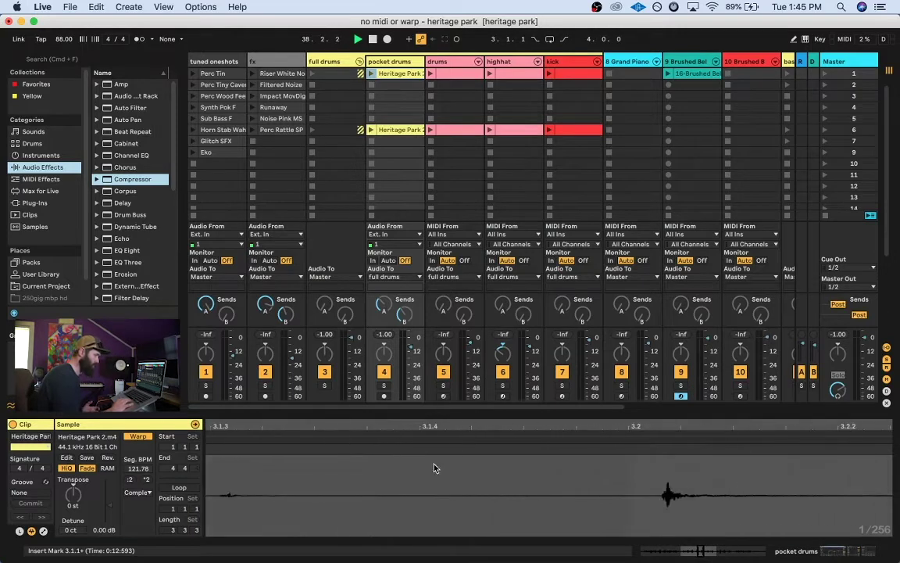
left_click_drag(477, 427, 451, 426)
left_click_drag(566, 449, 546, 450)
Add warp markers on the hits at 3.4.3 and 4.1.1 to line them up with the grid.
scroll(578, 466, "right", 10)
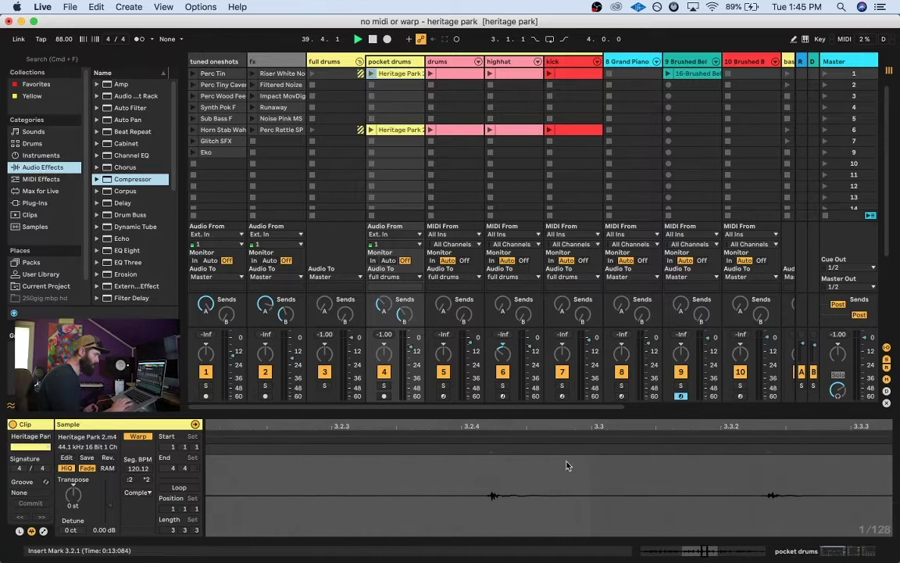
scroll(582, 477, "right", 12)
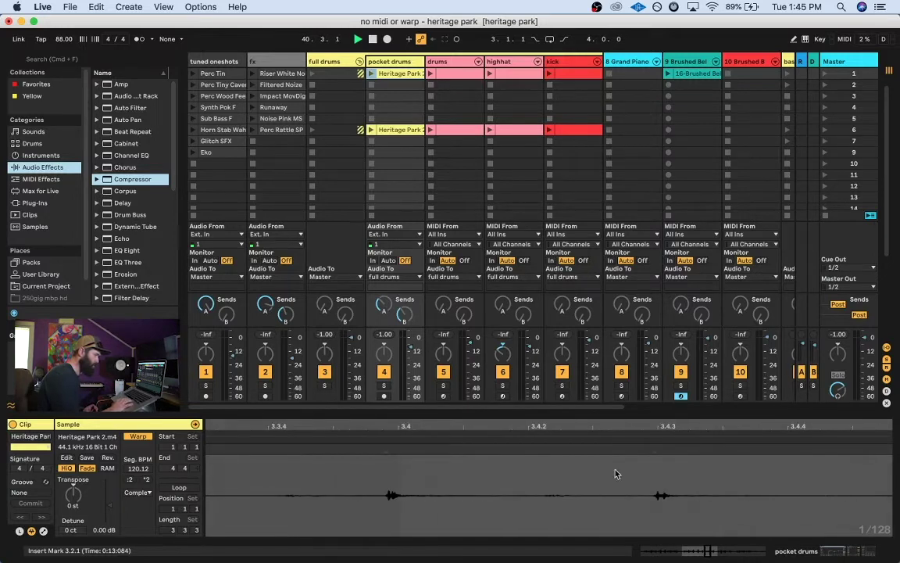
double_click(657, 448)
scroll(654, 464, "right", 5)
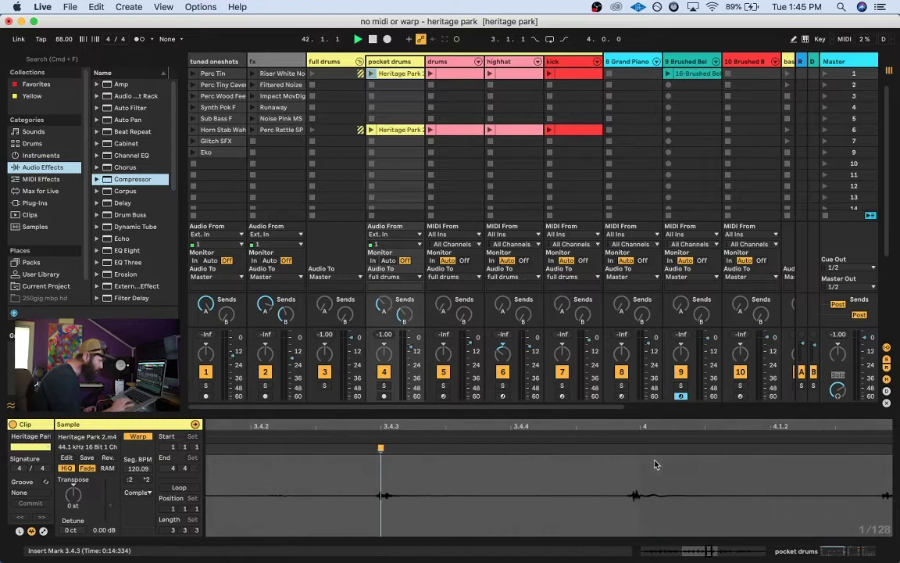
left_click(641, 469)
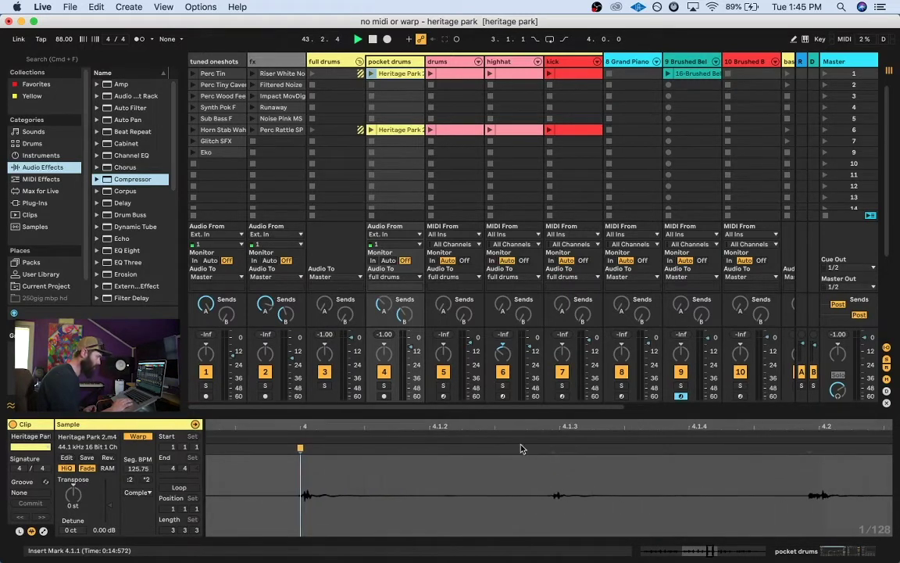
Add warp markers on the hit at 4.1.3 and on the strong hit in the second beat of bar 4.
mouse_move(561, 428)
left_mouse_down()
mouse_move(562, 461)
mouse_move(552, 448)
left_mouse_up()
double_click(523, 450)
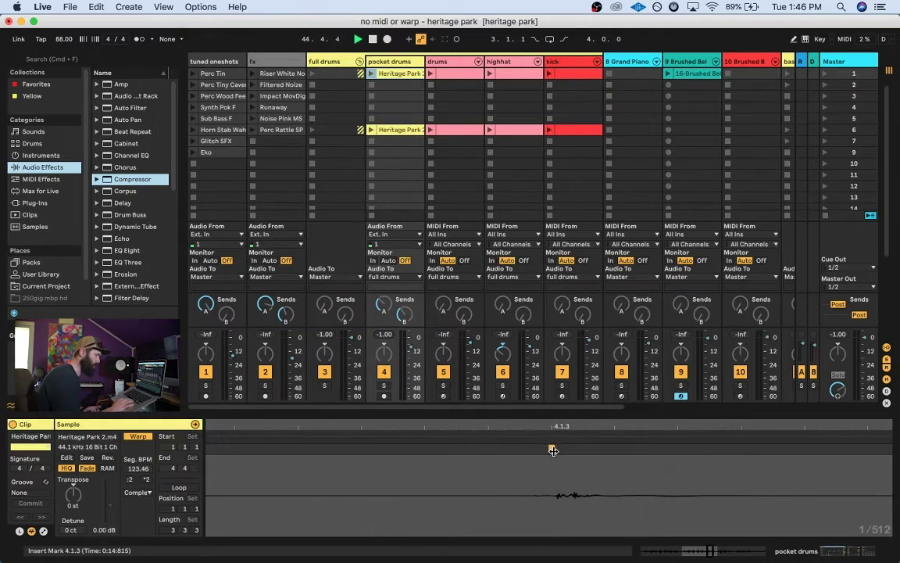
scroll(515, 482, "right", 8)
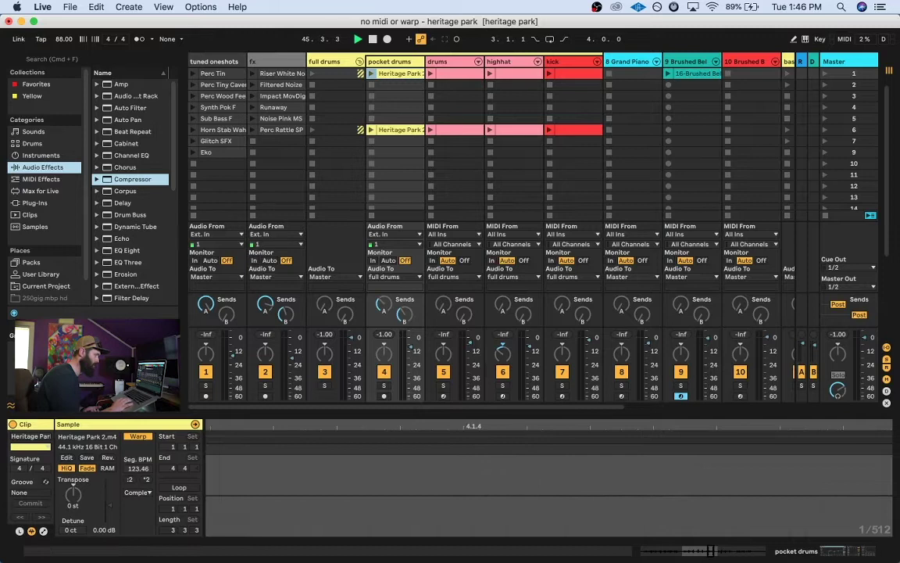
scroll(539, 488, "down", 4)
scroll(572, 495, "right", 8)
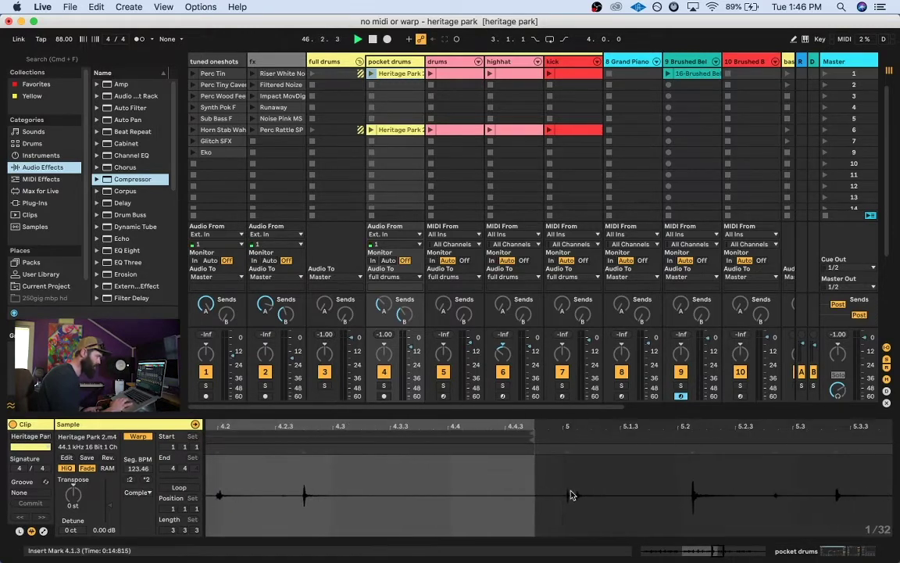
mouse_move(281, 427)
left_mouse_down()
mouse_move(424, 426)
mouse_move(544, 451)
mouse_move(497, 460)
mouse_move(563, 448)
mouse_move(543, 449)
mouse_move(552, 448)
mouse_move(545, 297)
mouse_move(606, 293)
mouse_move(606, 273)
left_mouse_up()
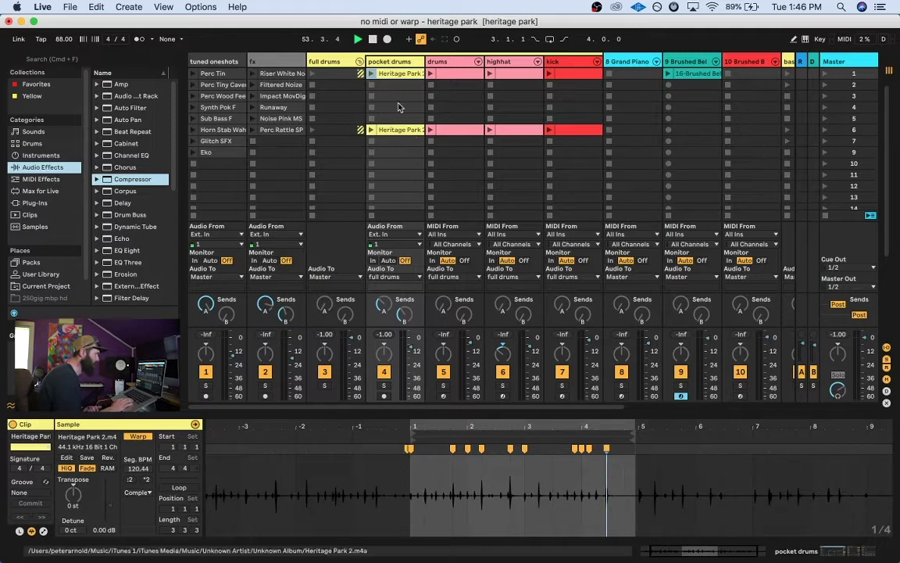
Turn the metronome on and play the warped scene 1 pocket drums clip against it.
left_click(141, 39)
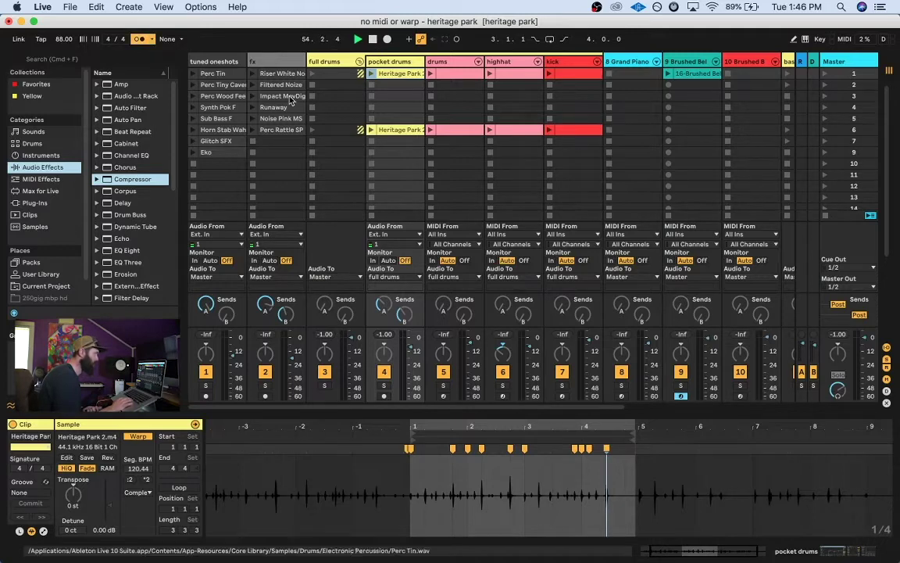
left_click(372, 75)
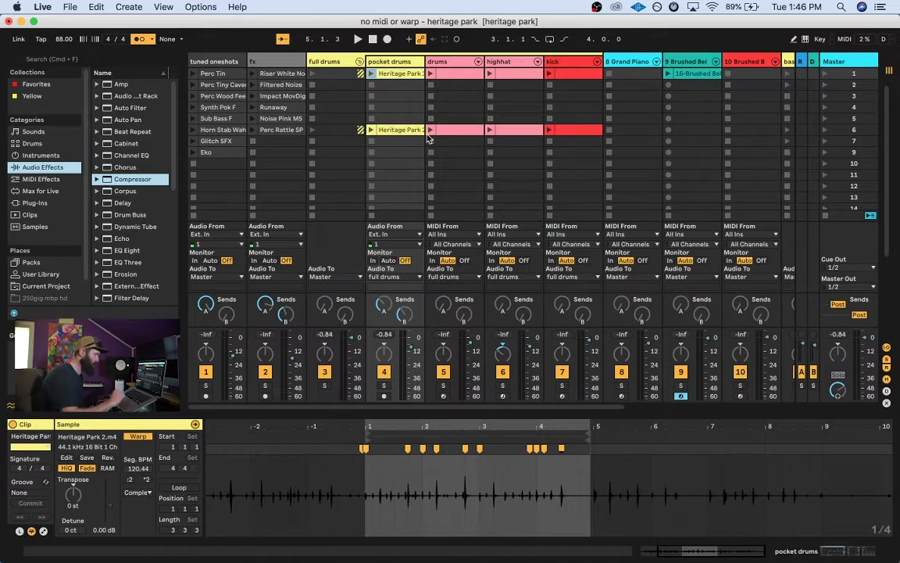
Turn on looping for the scene 1 pocket drums clip and set its loop length to 4.0.0.
left_click(180, 488)
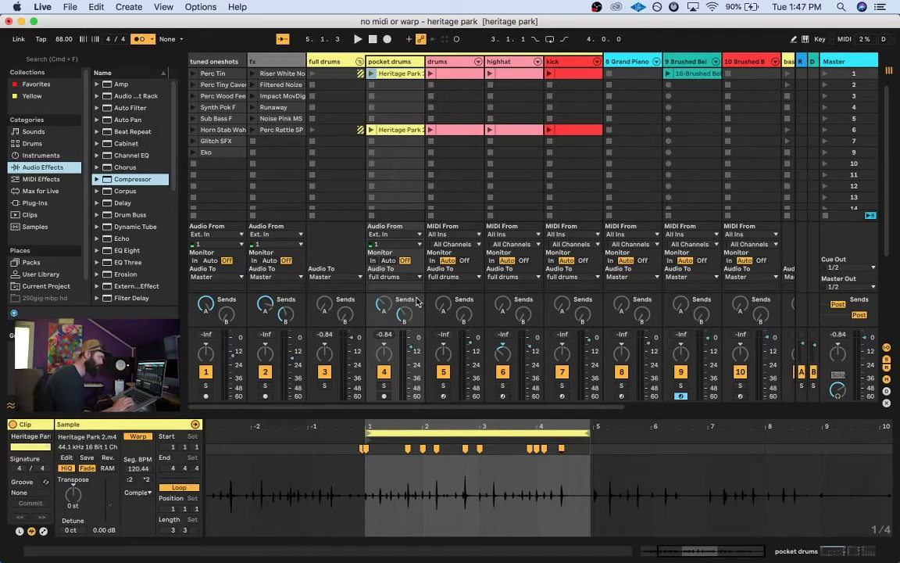
left_click(182, 487)
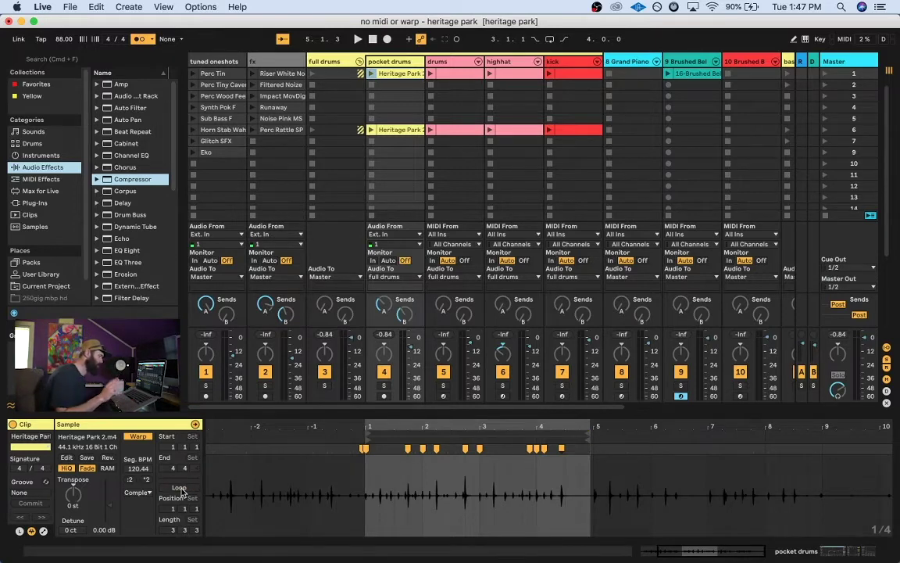
left_click(182, 488)
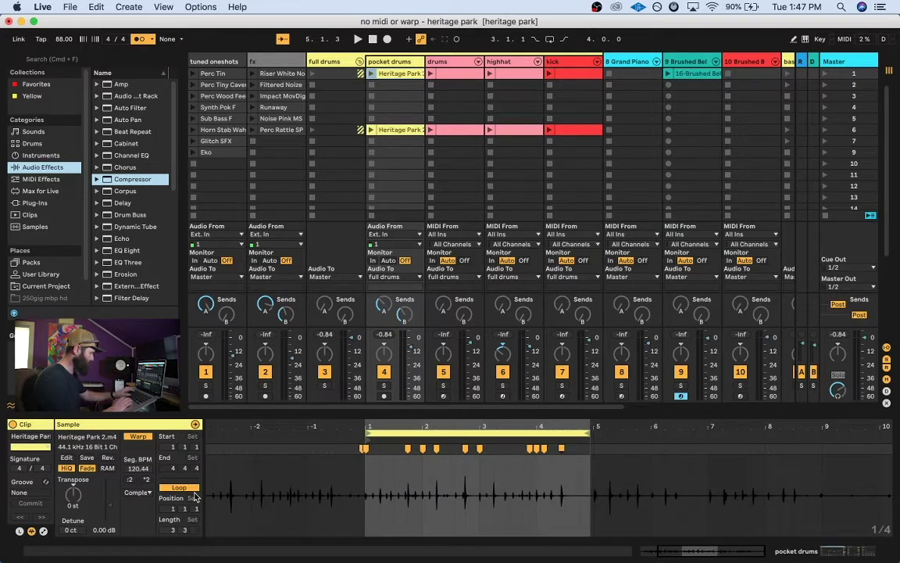
left_click(172, 532)
type("4.0.0")
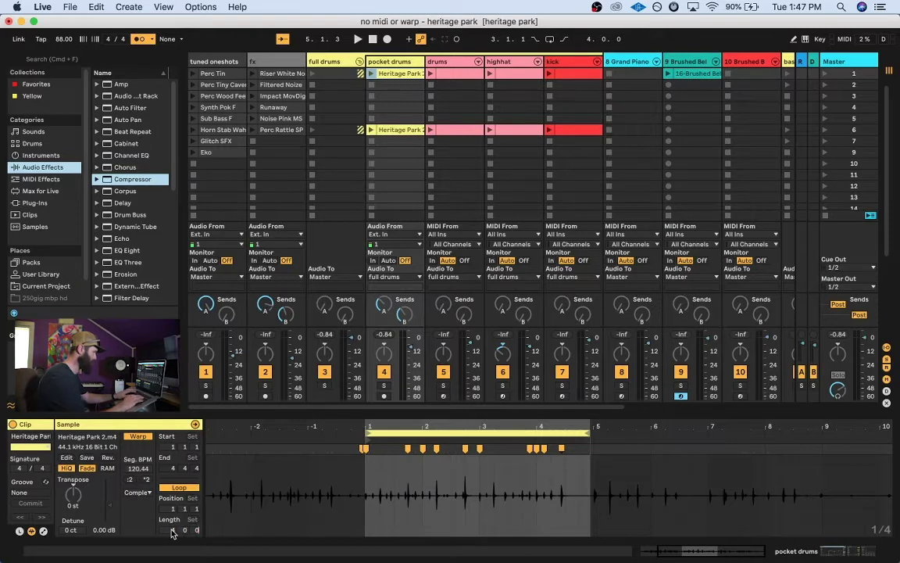
key("Return")
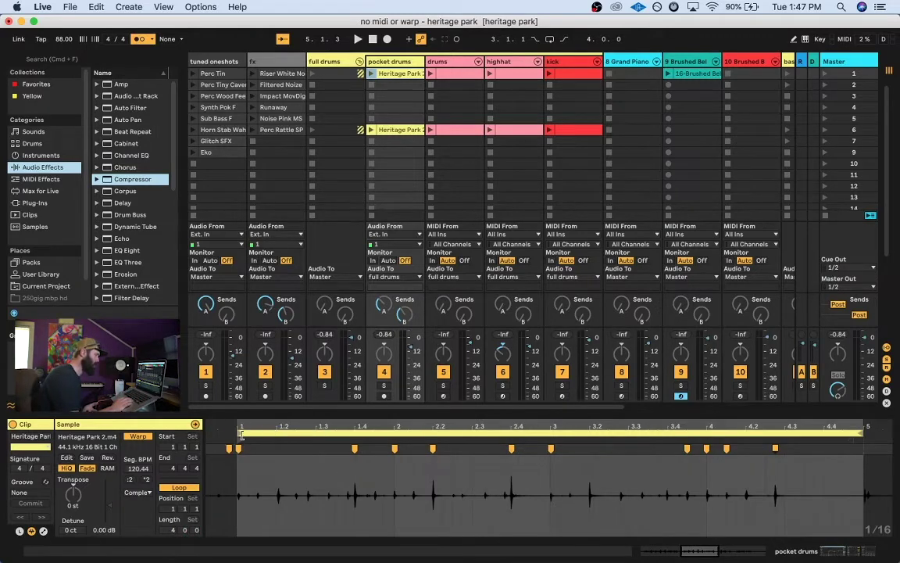
Examine the pocket drums loop end at bar 5 up close and play the looped clip.
scroll(304, 461, "right", 3)
scroll(304, 461, "right", 2)
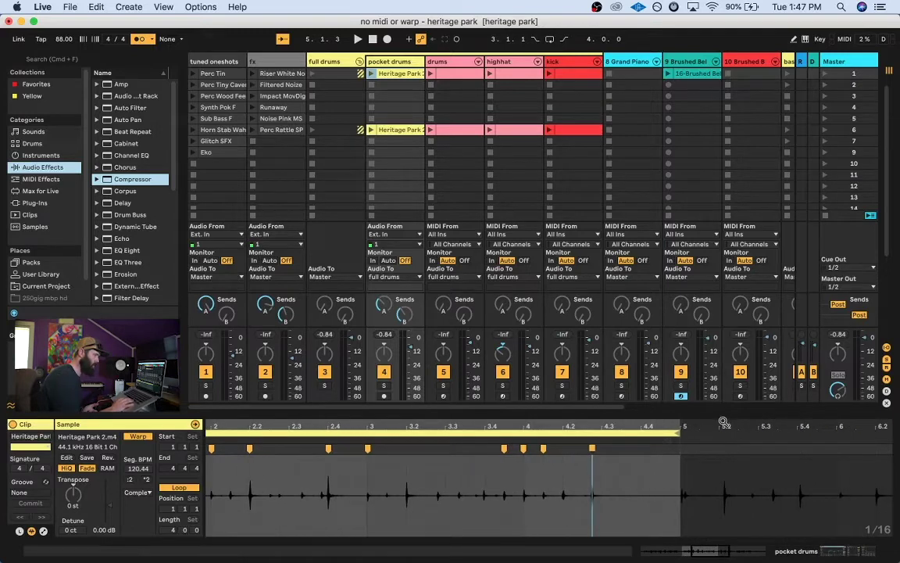
left_click_drag(681, 427, 528, 500)
mouse_move(499, 426)
left_mouse_down()
mouse_move(498, 436)
mouse_move(499, 426)
left_mouse_up()
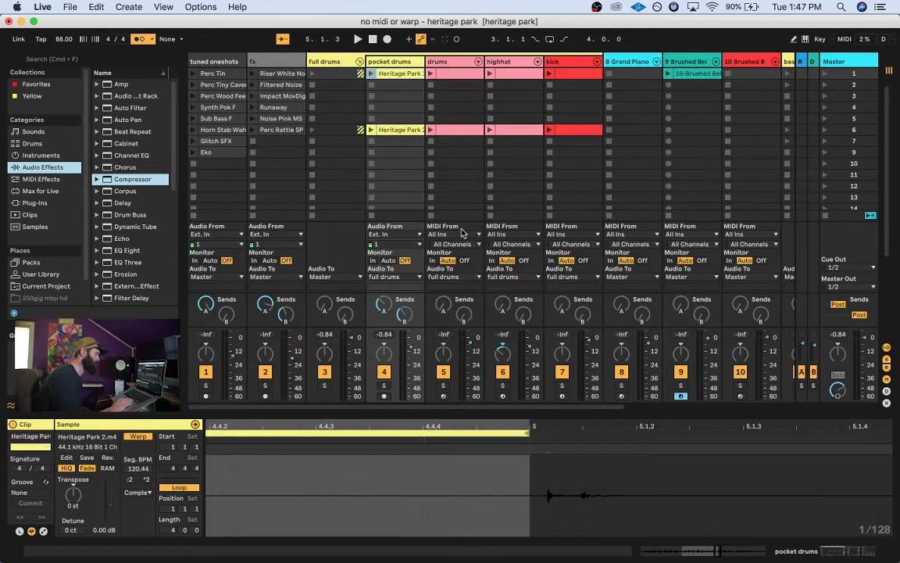
left_click(371, 74)
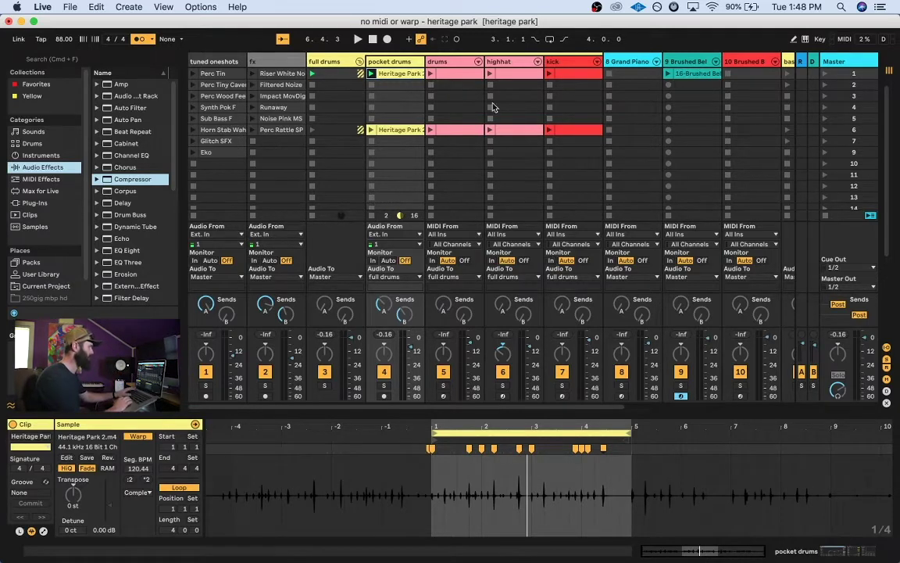
Inspect the scene 1 drums clip, collapse the clip detail and look over the session's tracks.
left_click(455, 73)
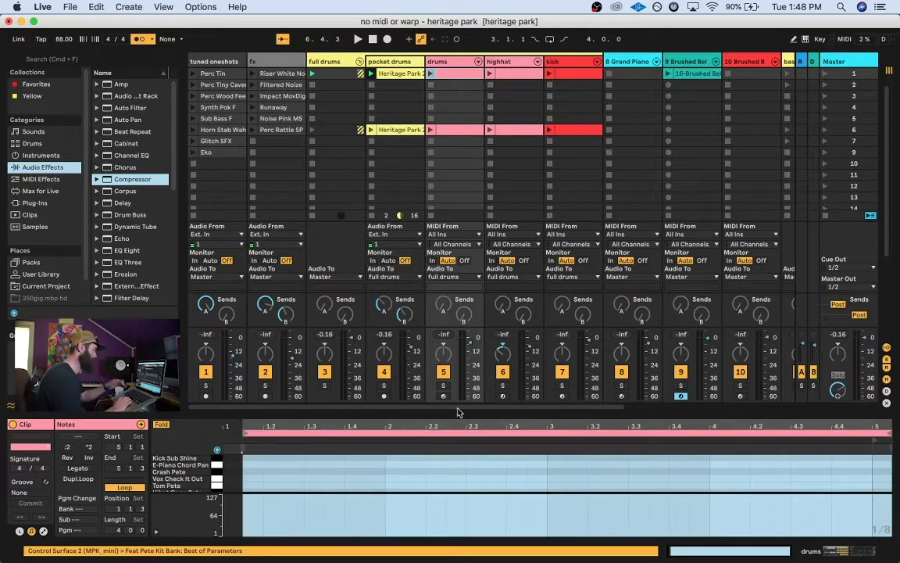
left_click_drag(452, 415, 451, 539)
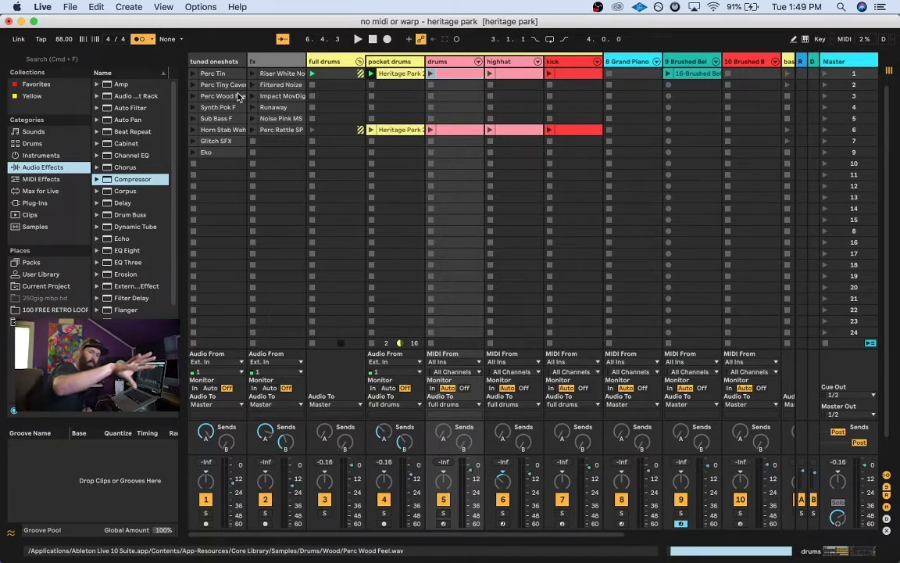
scroll(382, 168, "right", 3)
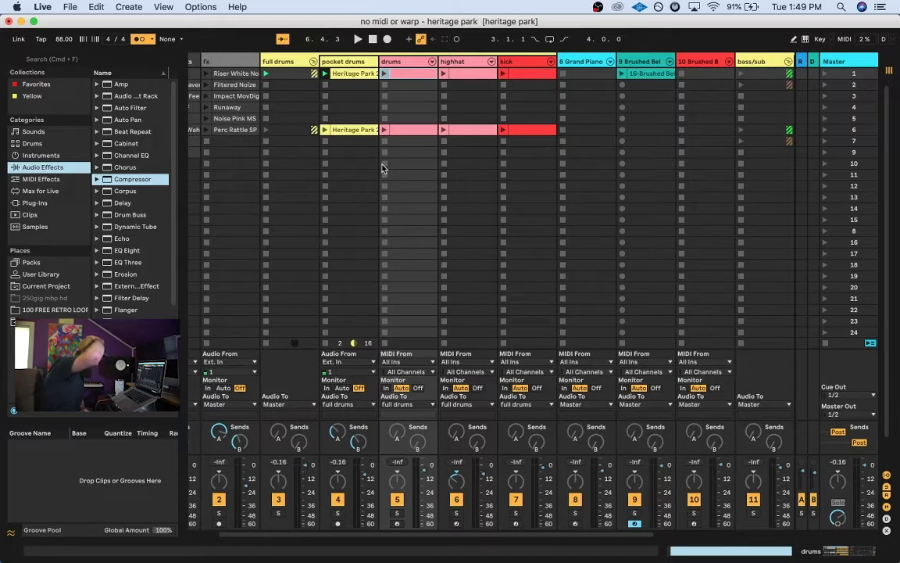
scroll(291, 143, "left", 3)
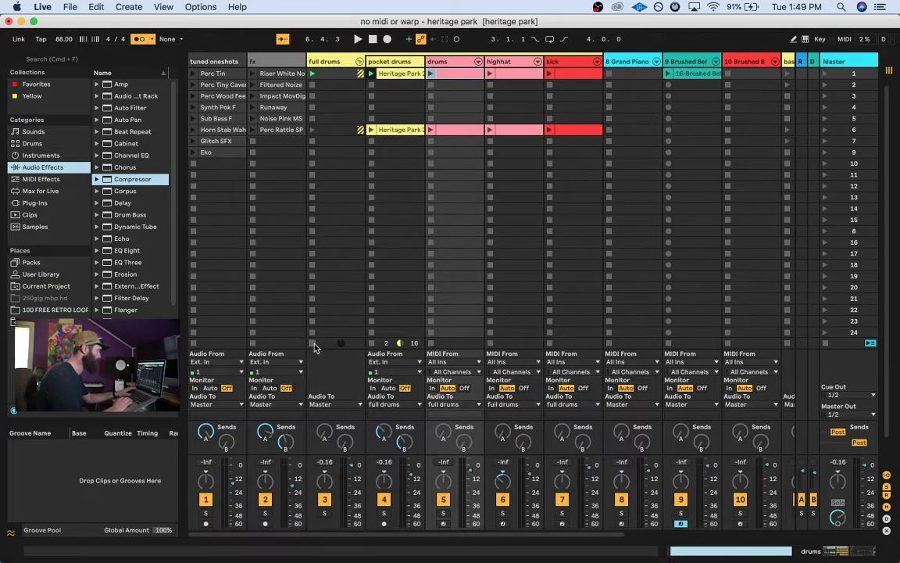
scroll(382, 150, "right", 1)
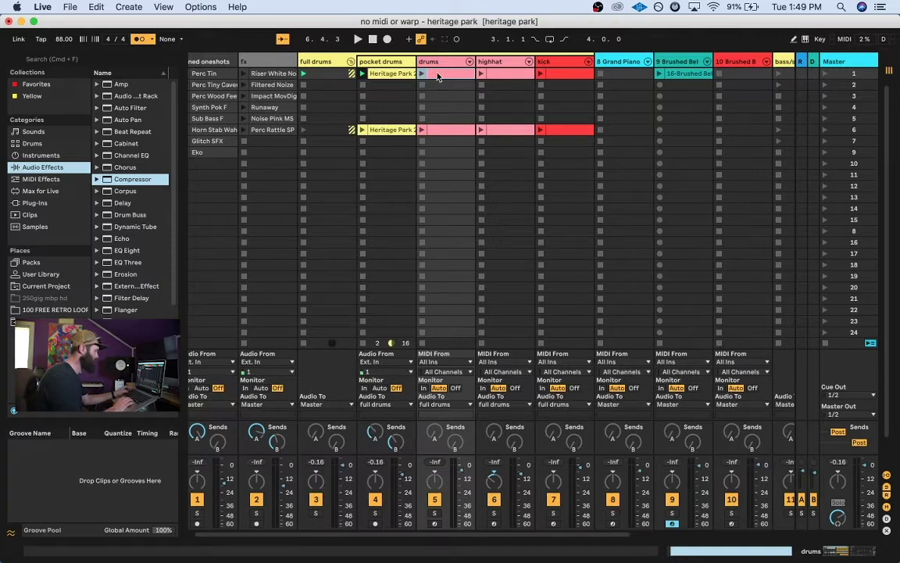
Play the scene 1 pocket drums clip, and display the device chain of the drums track.
left_click(361, 74)
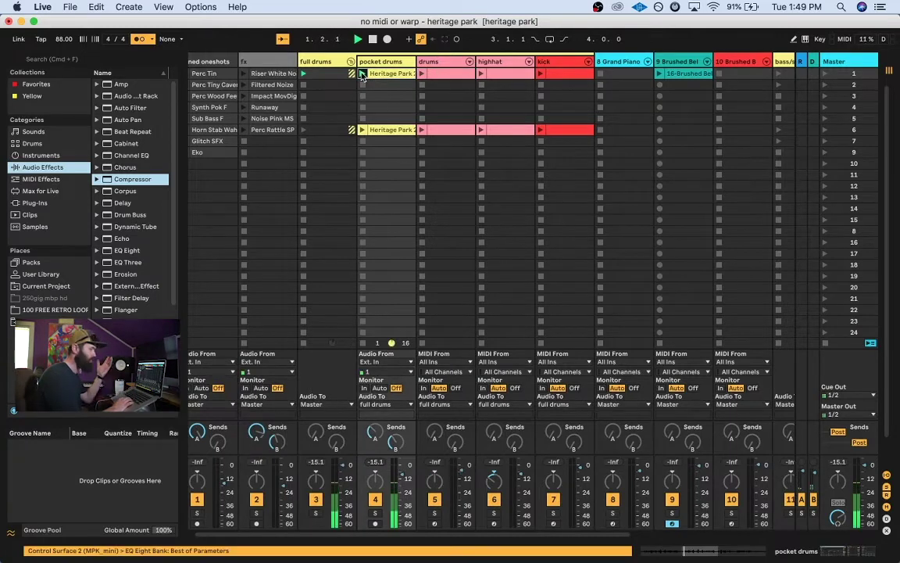
left_click(445, 74)
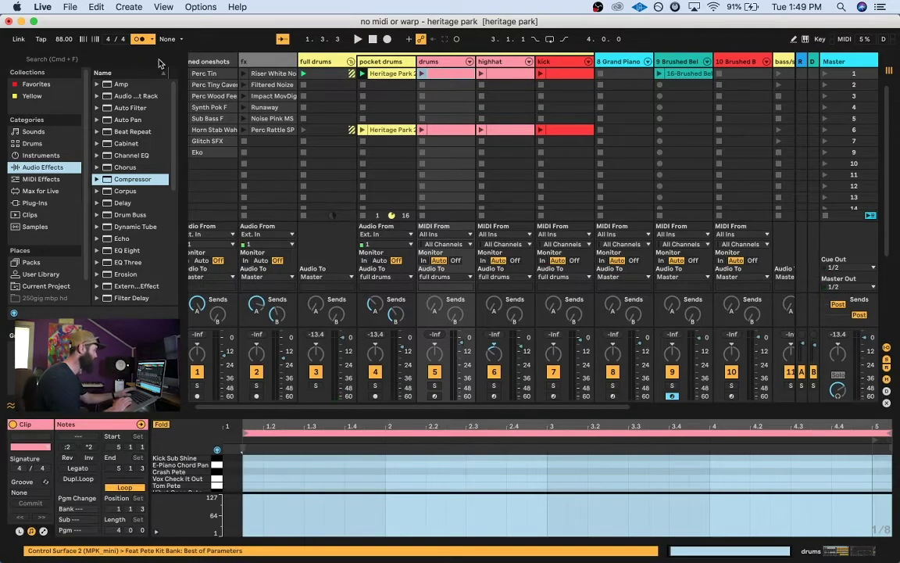
key("shift+Tab")
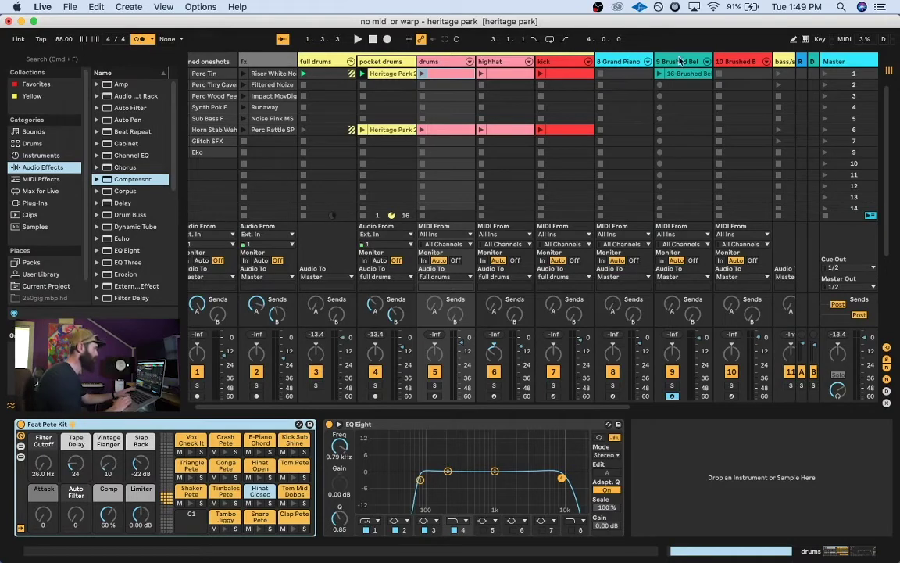
key("shift+Tab")
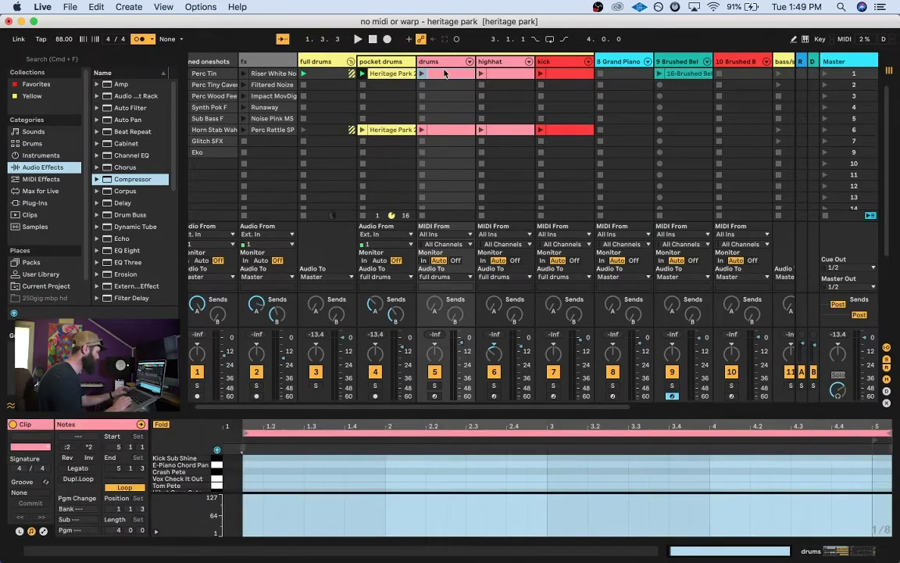
key("shift+Tab")
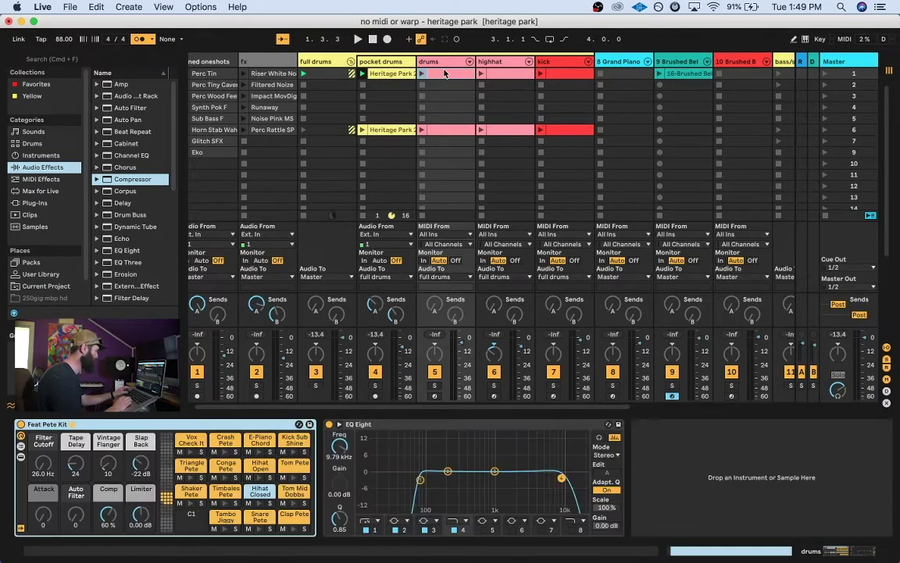
Browse the Drums category and preview the kits between the Crystal kit and the Feat Pete Kit.
left_click(31, 145)
left_click(120, 298)
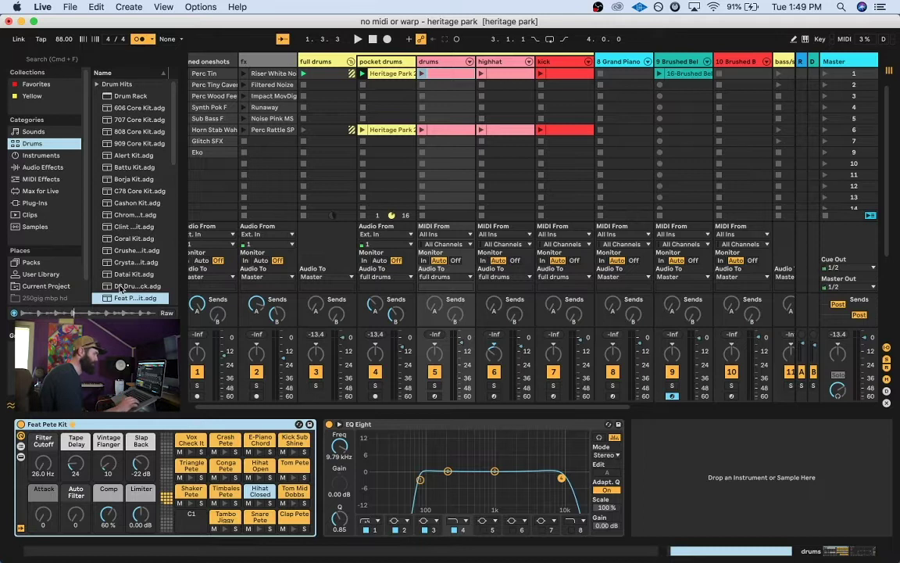
key("Up")
key("Up")
key("Up")
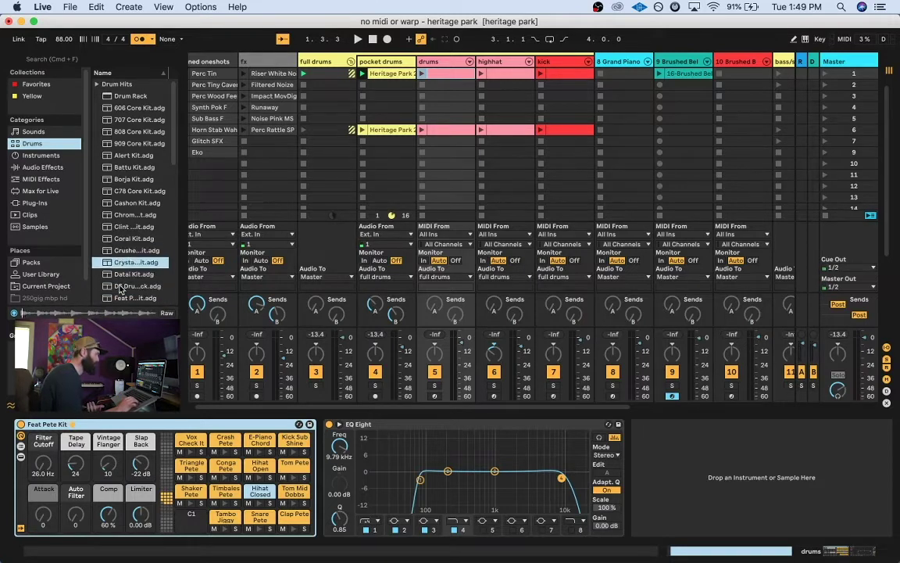
key("Down")
key("Down")
key("Down")
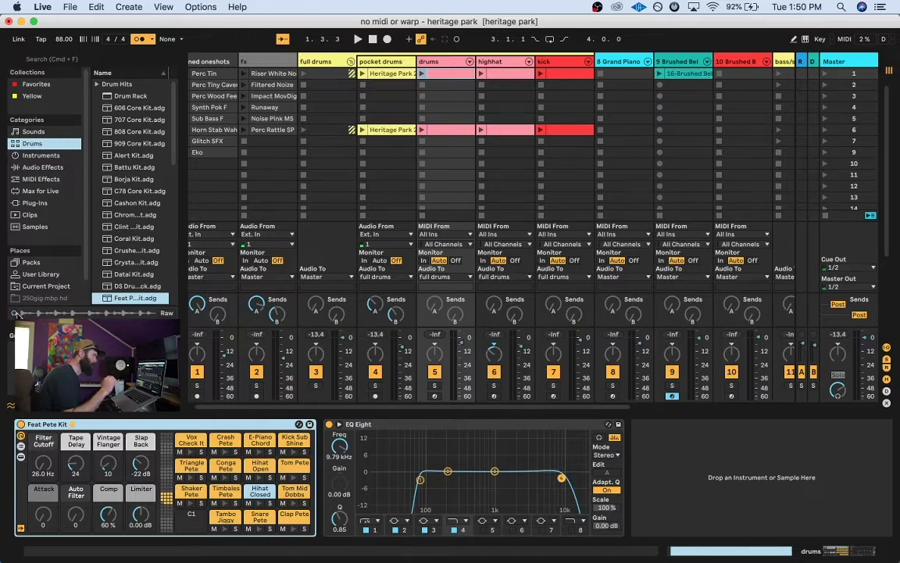
Compare the notes of the scene 1 and scene 6 drums clips in an enlarged note editor.
left_click(423, 77)
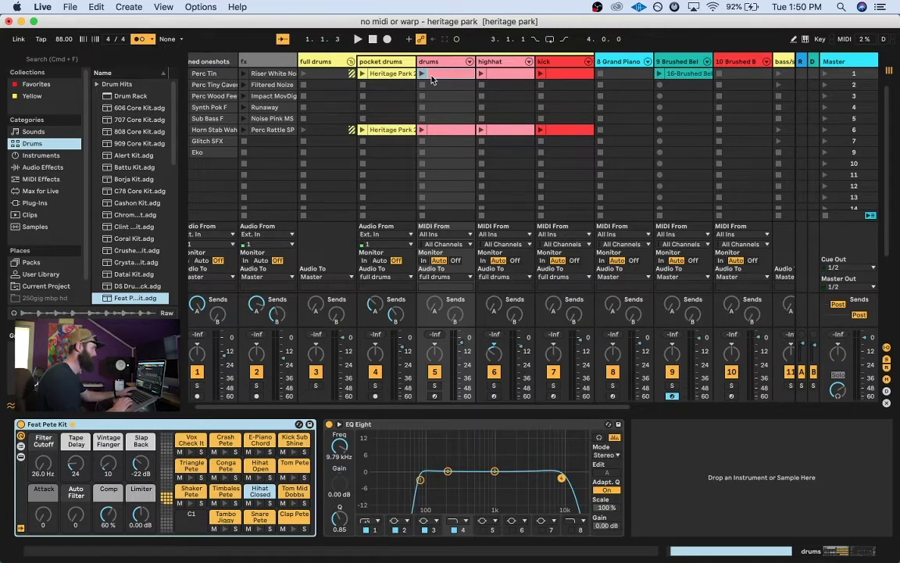
left_click(432, 79)
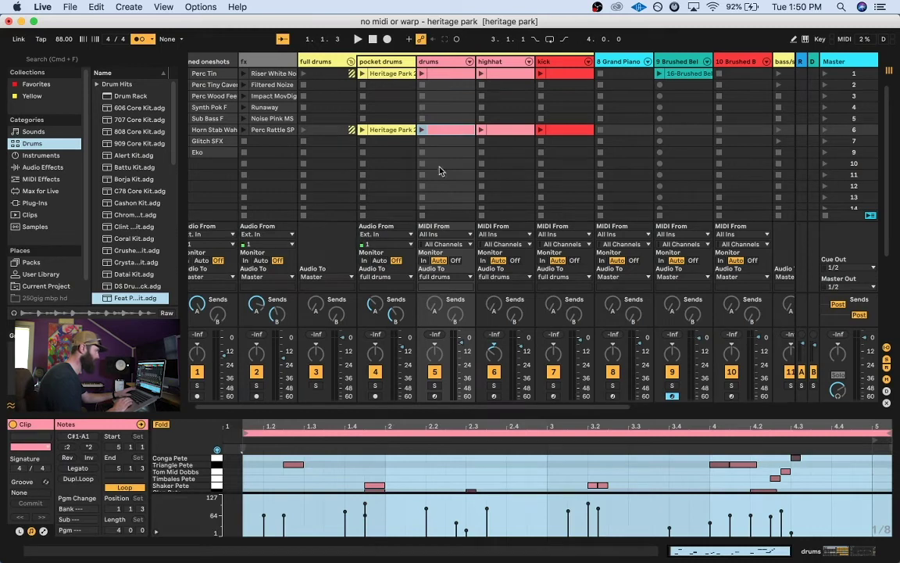
left_click(435, 78)
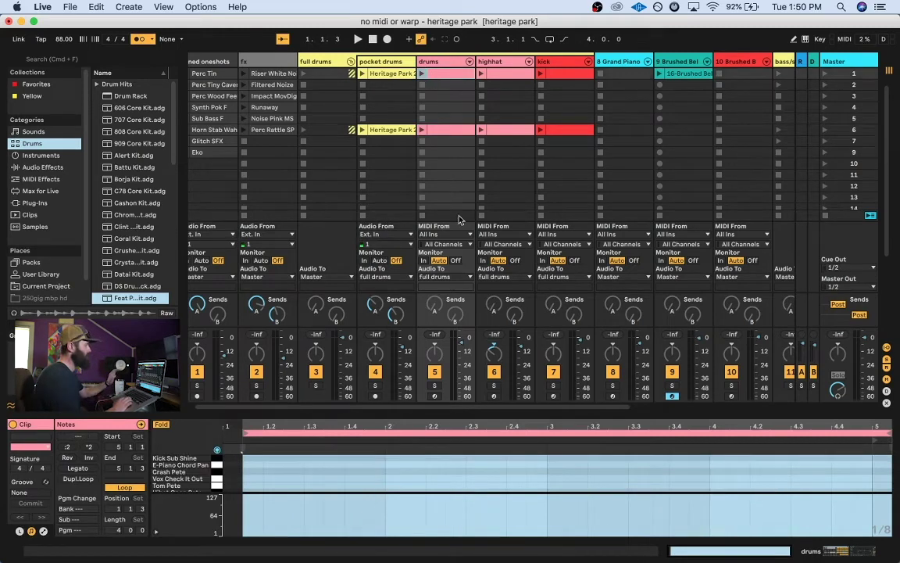
left_click(436, 130)
left_click_drag(438, 415, 451, 268)
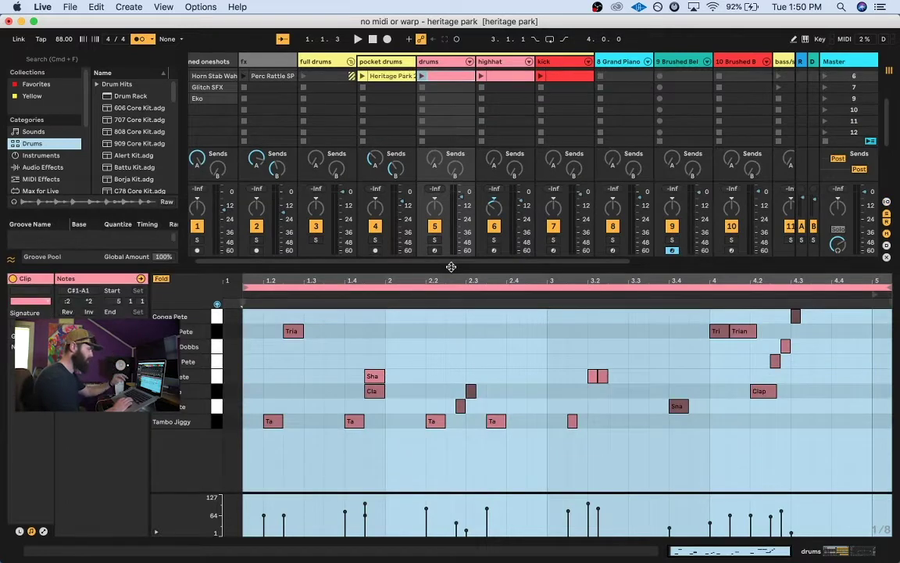
key("super+alt+i")
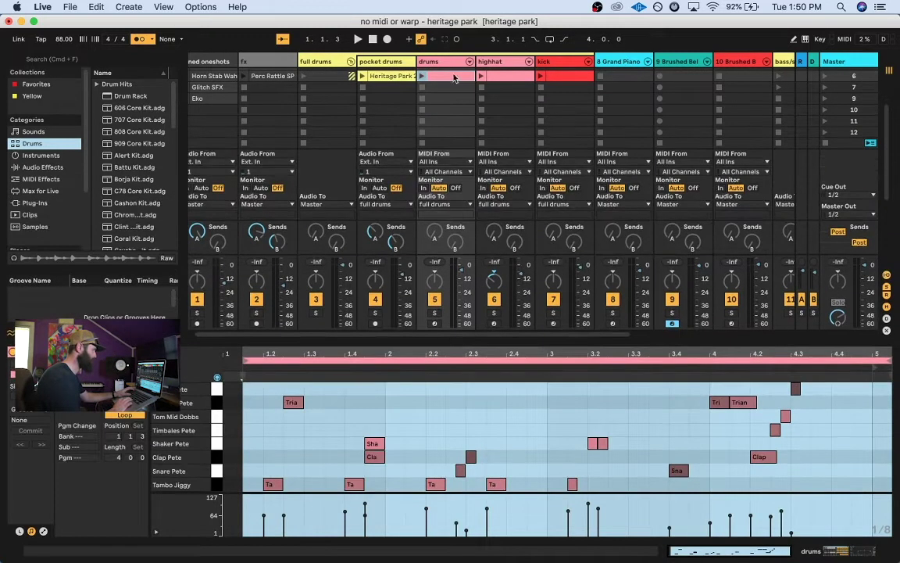
scroll(445, 111, "up", 5)
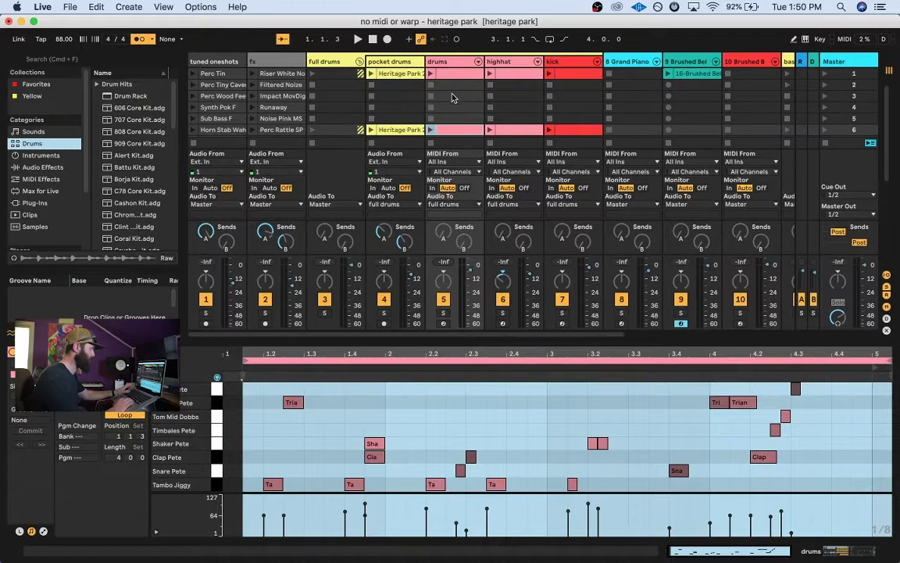
left_click(456, 76)
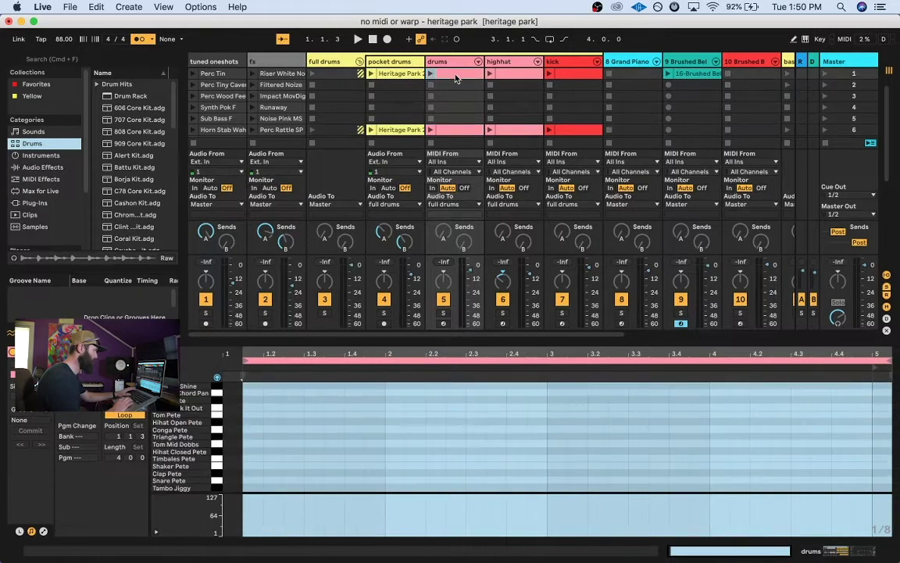
Move the kick track directly after the pocket drums track and play the scene 1 pocket drums clip.
left_click_drag(576, 61, 436, 65)
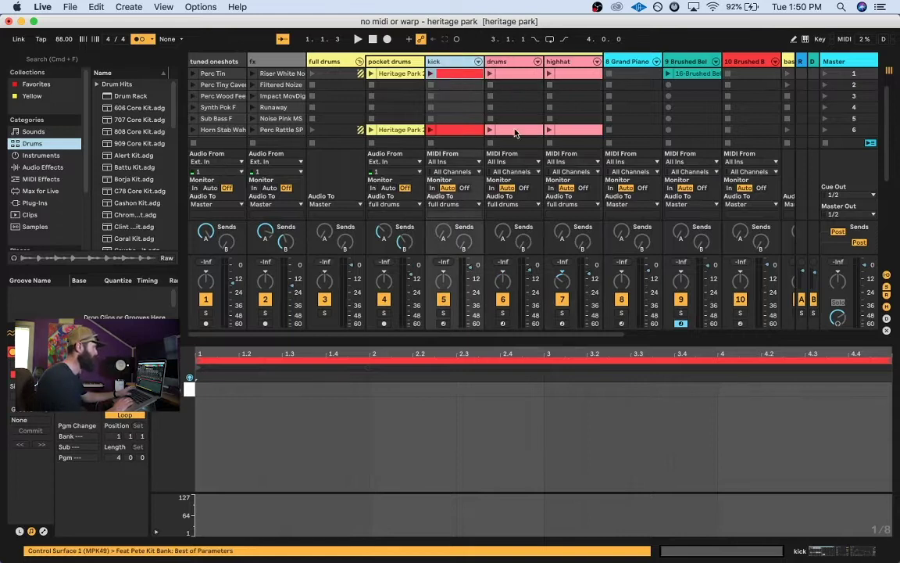
left_click(369, 72)
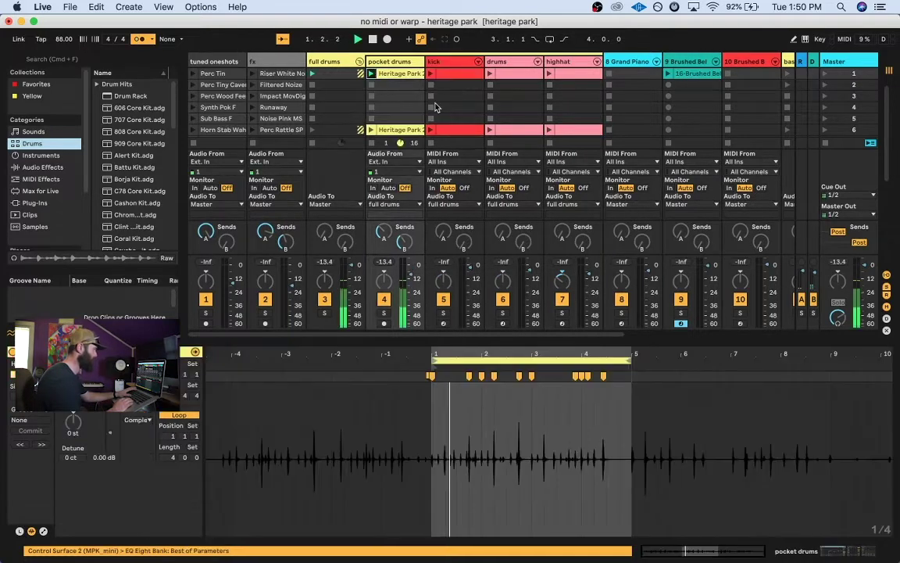
Check the kick clips in scenes 1 and 6, and open the scene 1 kick clip in the note editor.
double_click(455, 77)
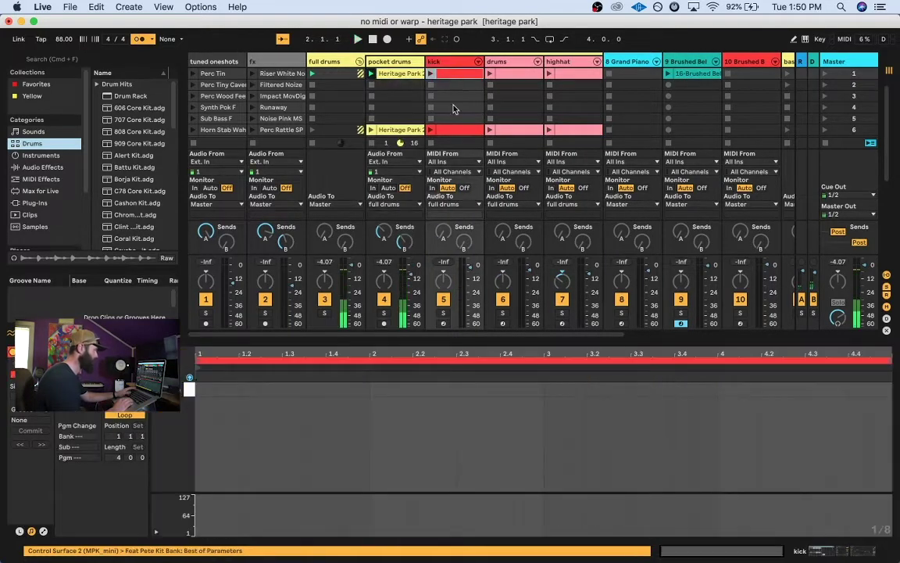
left_click_drag(456, 340, 455, 532)
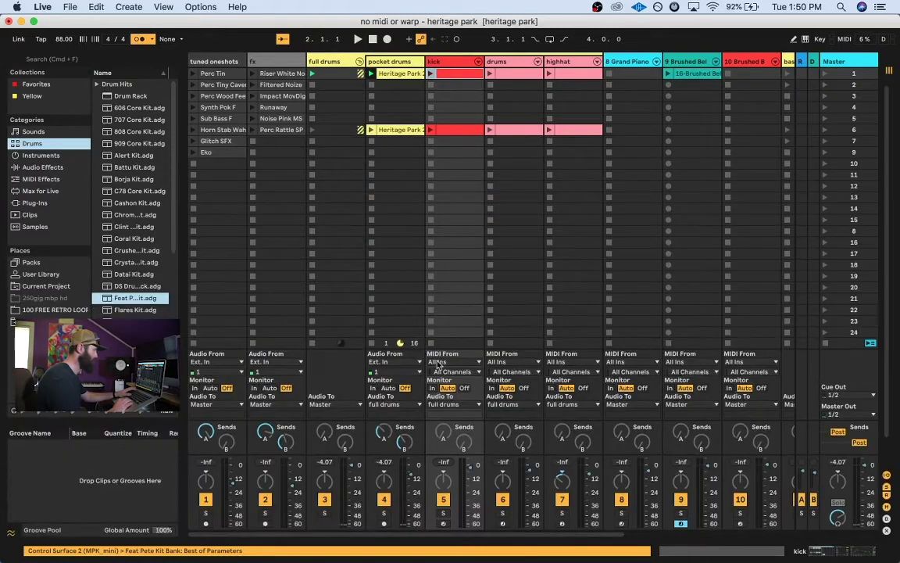
left_click(445, 131)
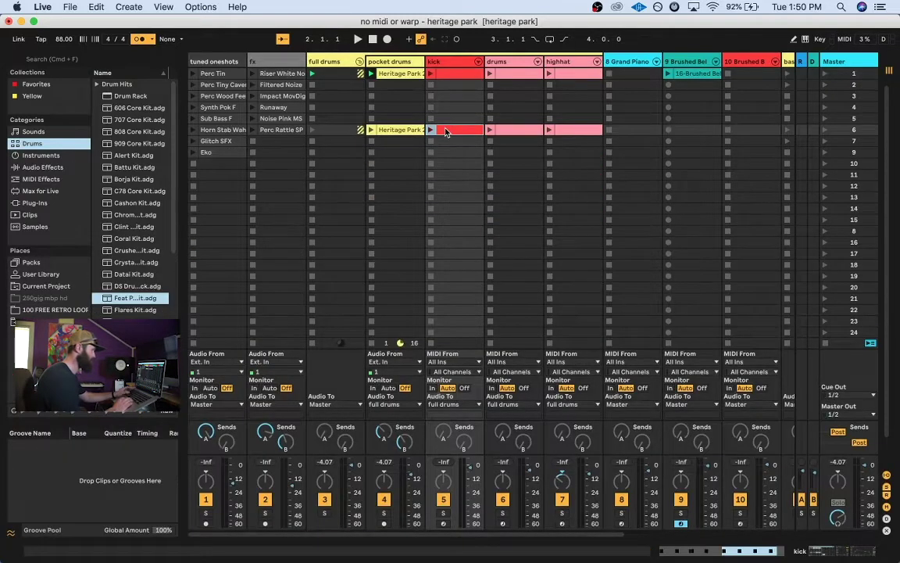
double_click(445, 131)
left_click(443, 84)
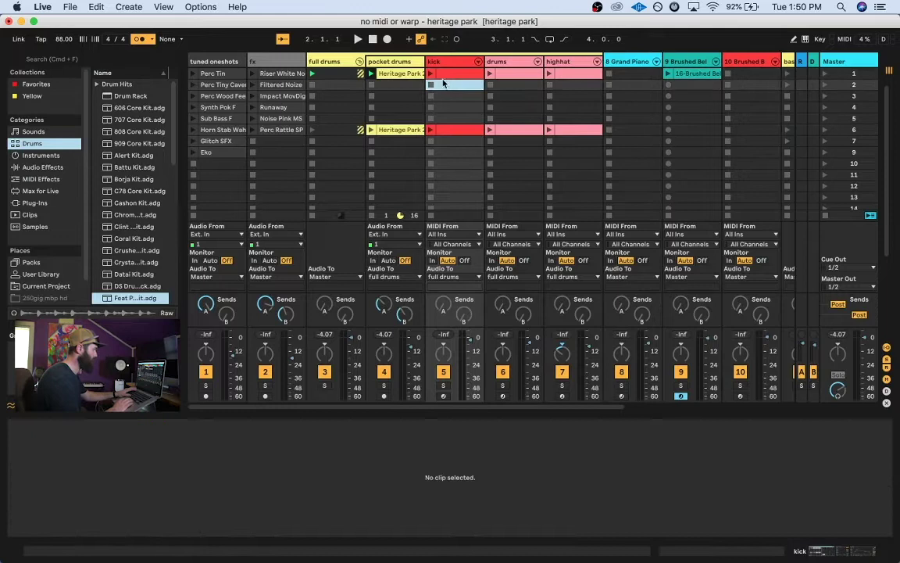
left_click(442, 74)
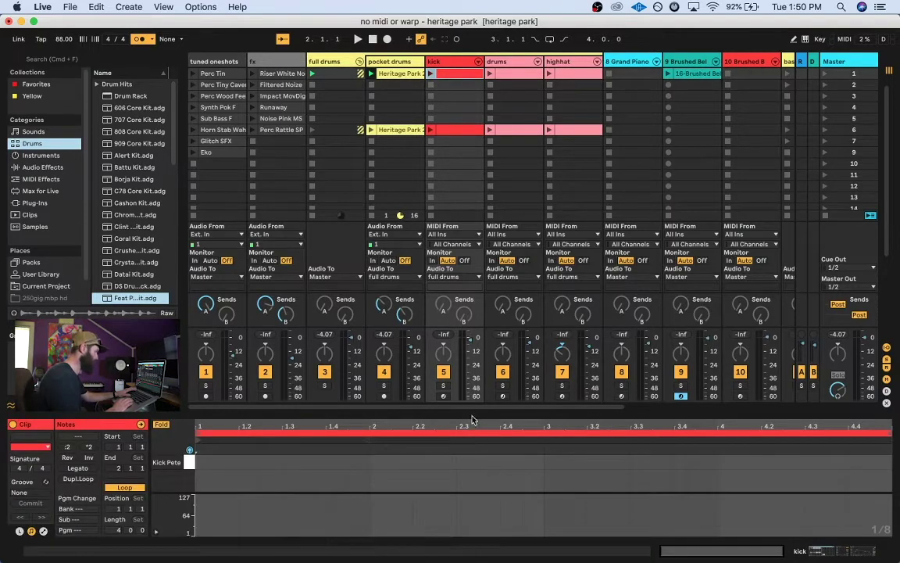
Set the scene 1 kick clip's grid to 1/8 and add a kick note at the start of each of the four bars.
left_click_drag(472, 420, 478, 245)
right_click(414, 344)
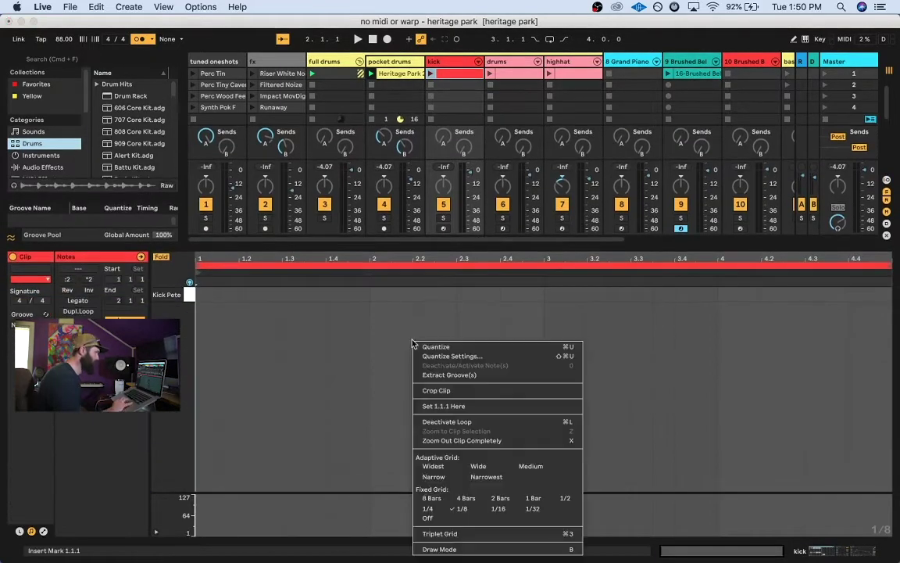
left_click(498, 509)
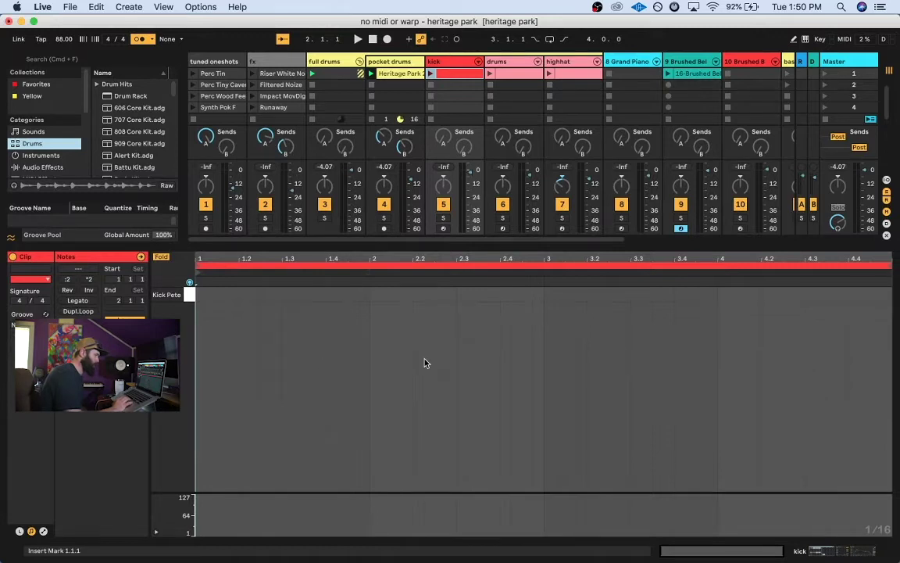
right_click(426, 366)
left_click(482, 321)
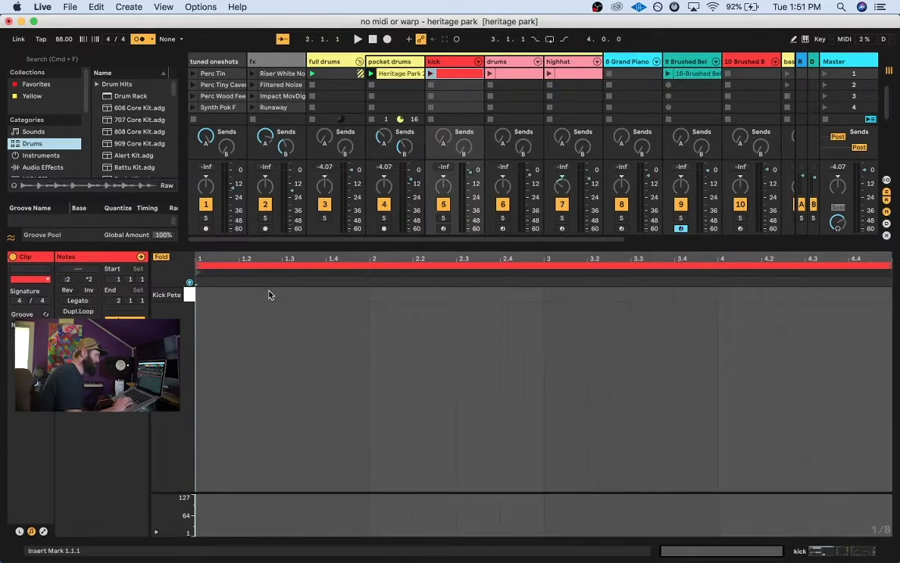
double_click(201, 296)
double_click(377, 295)
double_click(553, 294)
double_click(727, 294)
Play the scene 1 kick clip together with the pocket drums, and shrink the note editor to show the scene 6 clips.
key("space")
key("space")
left_click(430, 74)
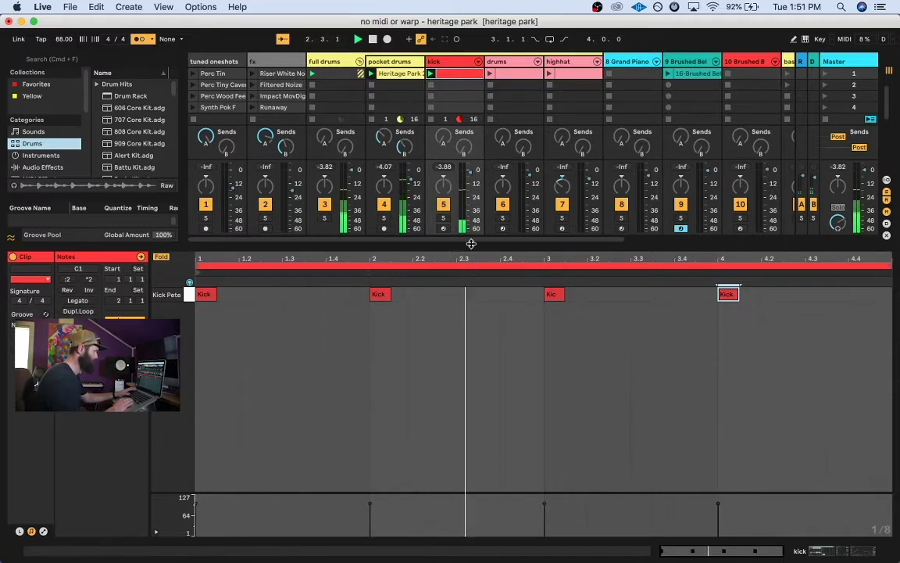
left_click_drag(471, 244, 465, 332)
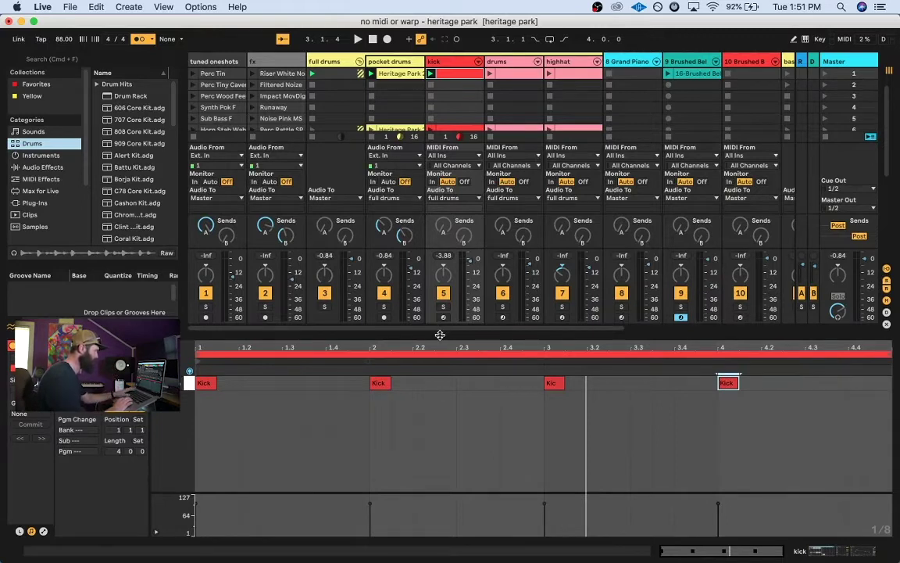
left_click_drag(440, 335, 441, 360)
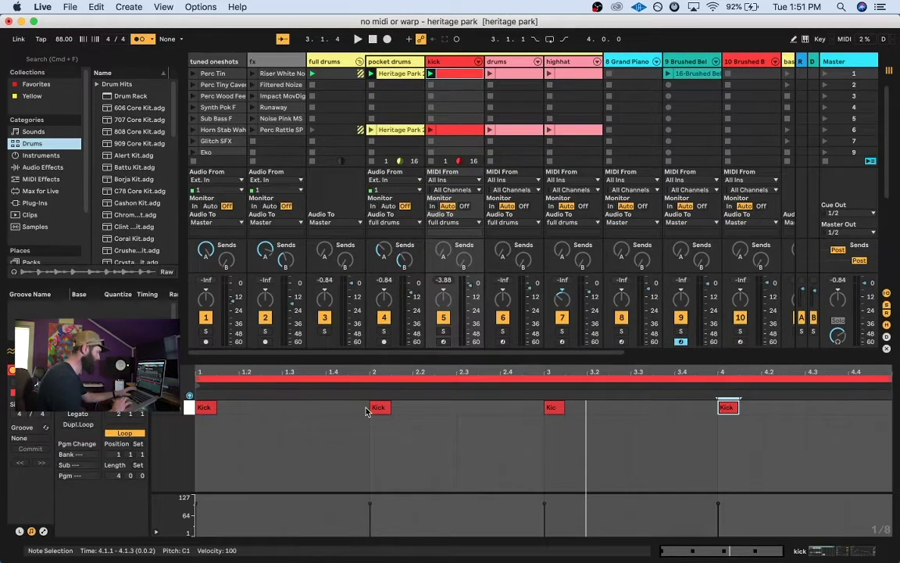
Set the kick clip's grid to 1/16 and add a kick note a sixteenth before bar 2.
right_click(367, 373)
left_click(451, 361)
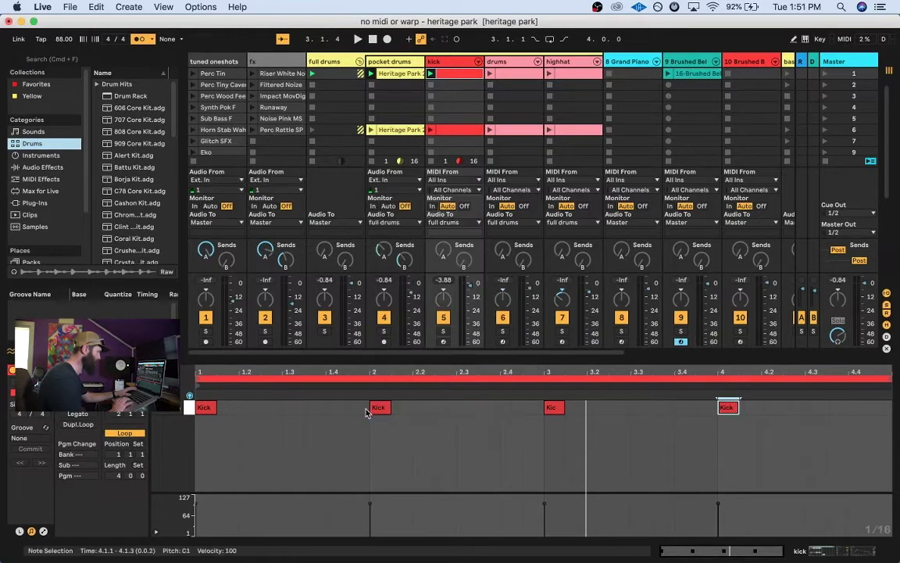
double_click(363, 406)
Compare the kick notes of the scene 6 clip with those of the scene 1 clip.
left_click(449, 131)
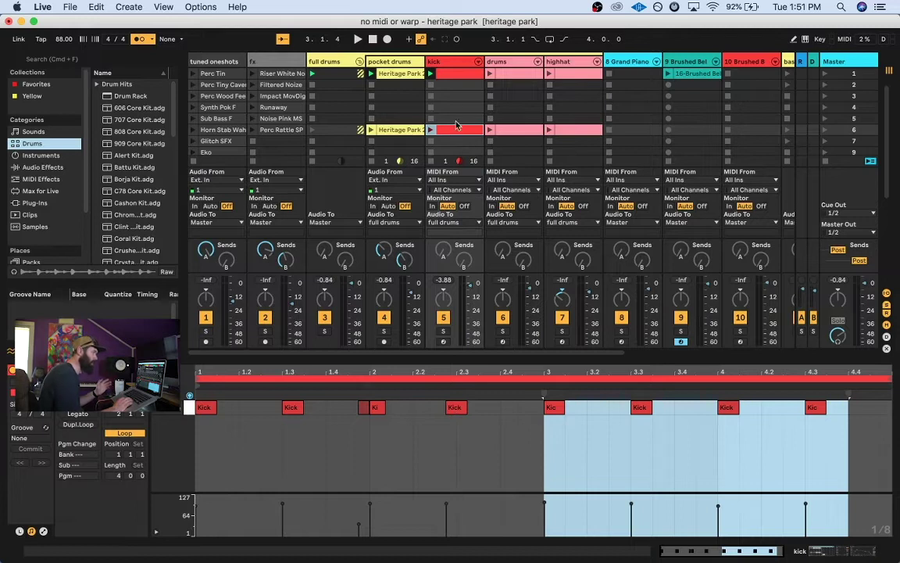
left_click(452, 75)
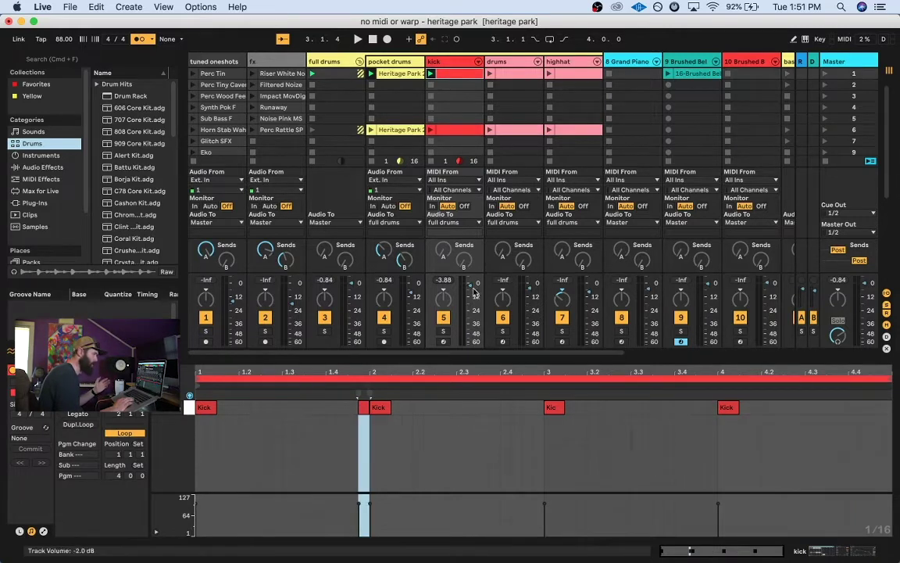
left_click(443, 131)
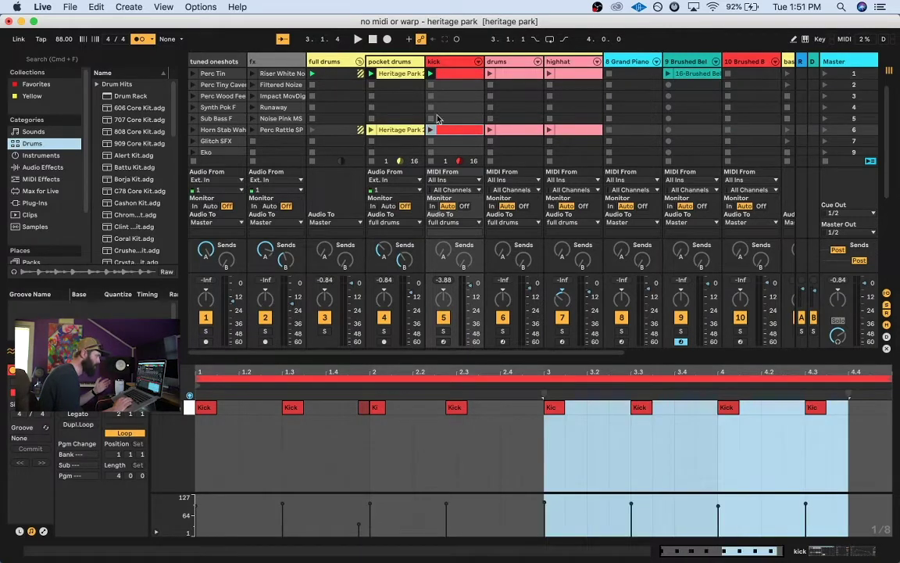
left_click(442, 75)
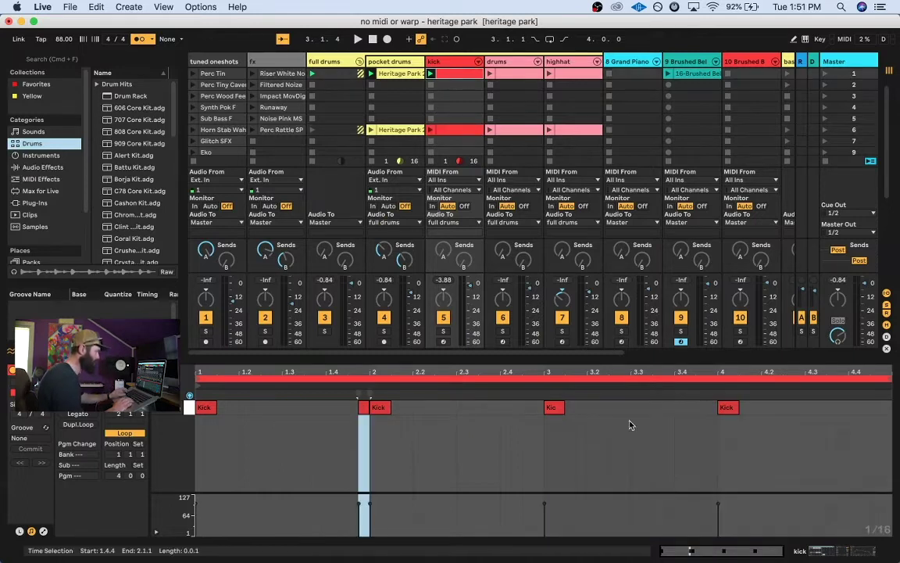
Copy the four downbeat kick notes in the scene 1 clip to beat 3 of each bar.
left_click(207, 416)
left_click(209, 409)
left_click(385, 409, "shift")
left_click(556, 408, "shift")
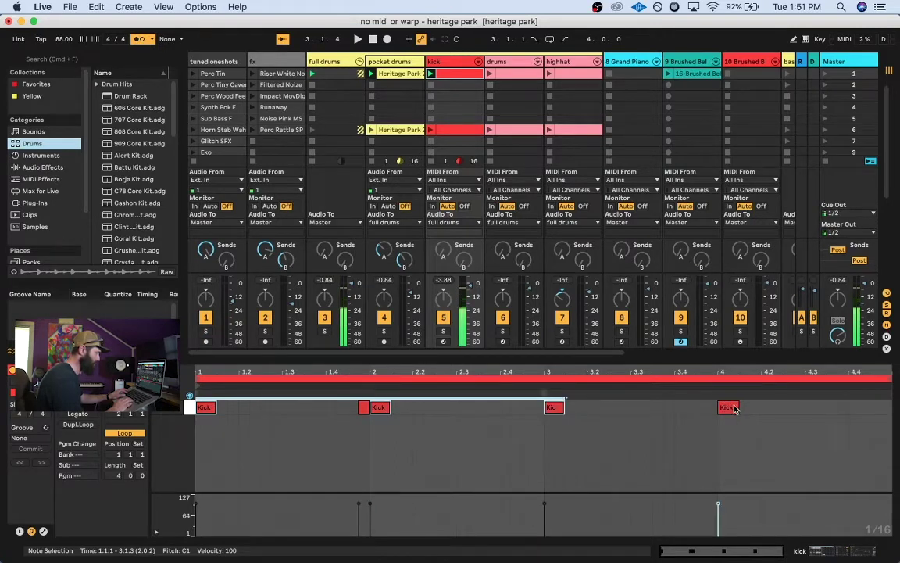
left_click(731, 409, "shift")
left_click(208, 408)
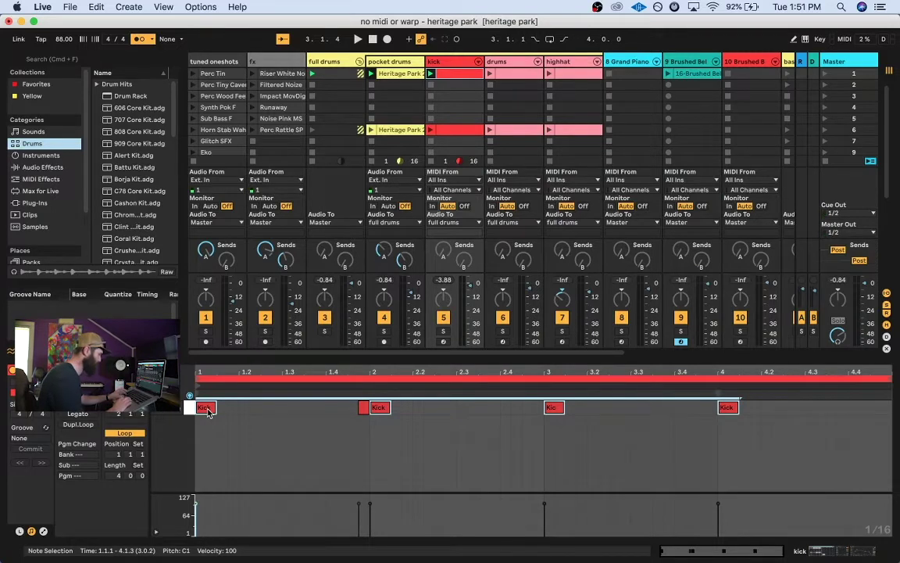
left_click_drag(208, 408, 295, 421)
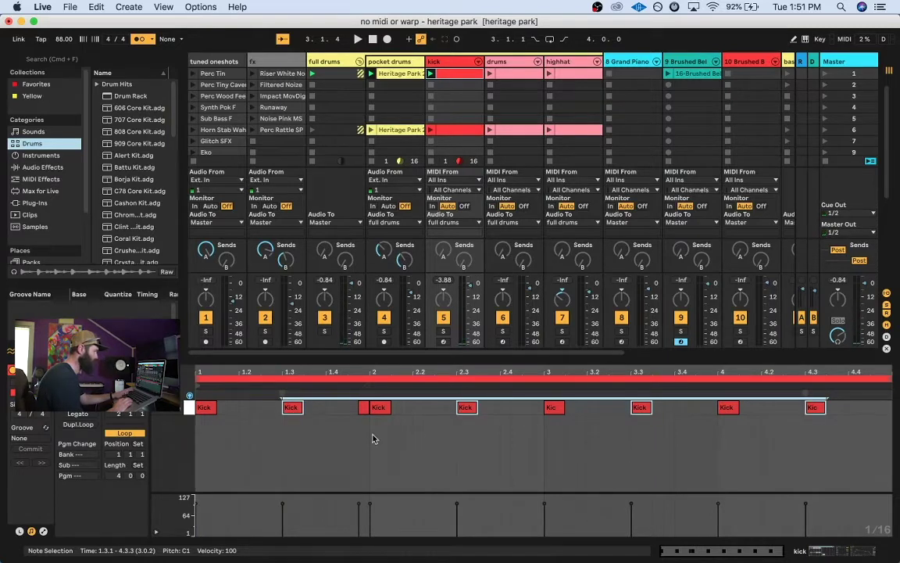
Play the kick pattern and move the kick on beat 3 of bar 2 a sixteenth earlier.
key("space")
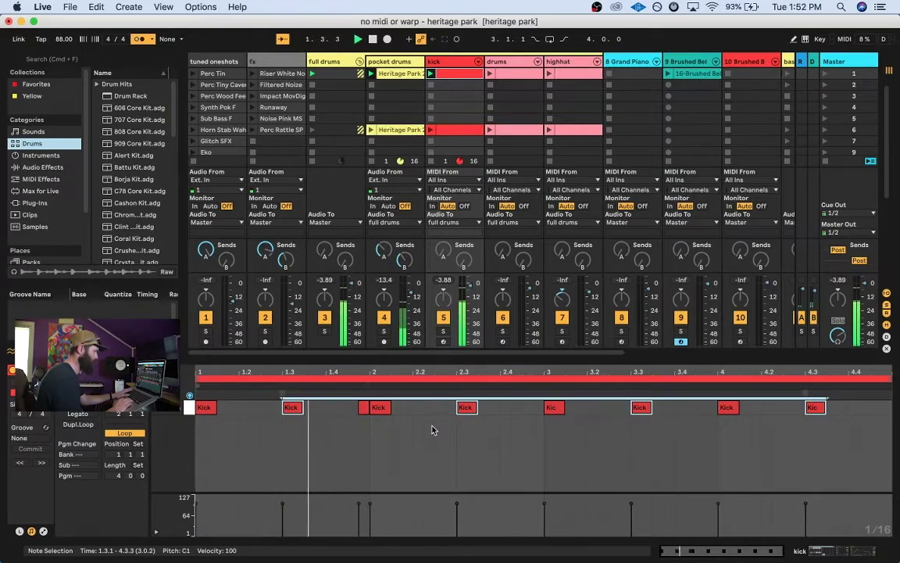
left_click(470, 412)
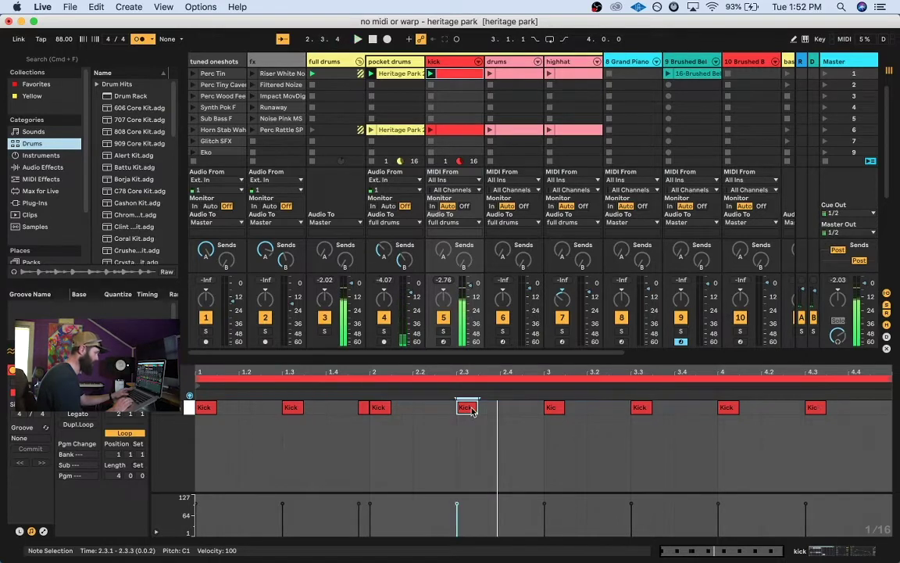
left_click_drag(471, 410, 458, 412)
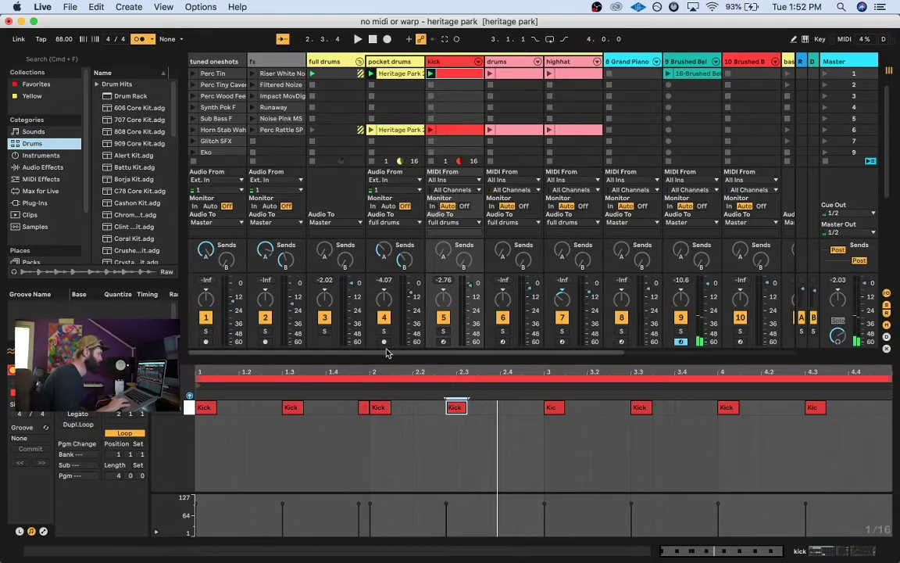
Arm the kick track for recording.
left_click(443, 341)
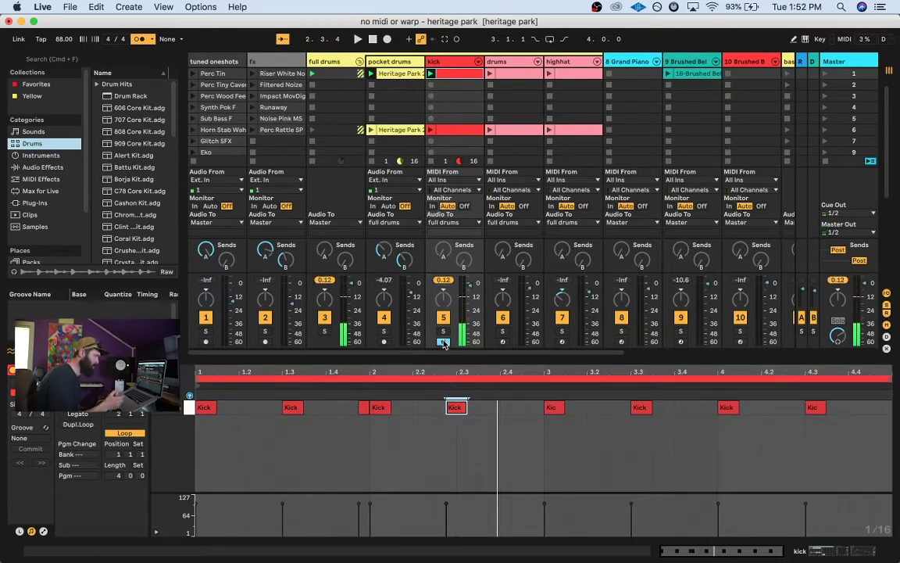
left_click(432, 99)
key("space")
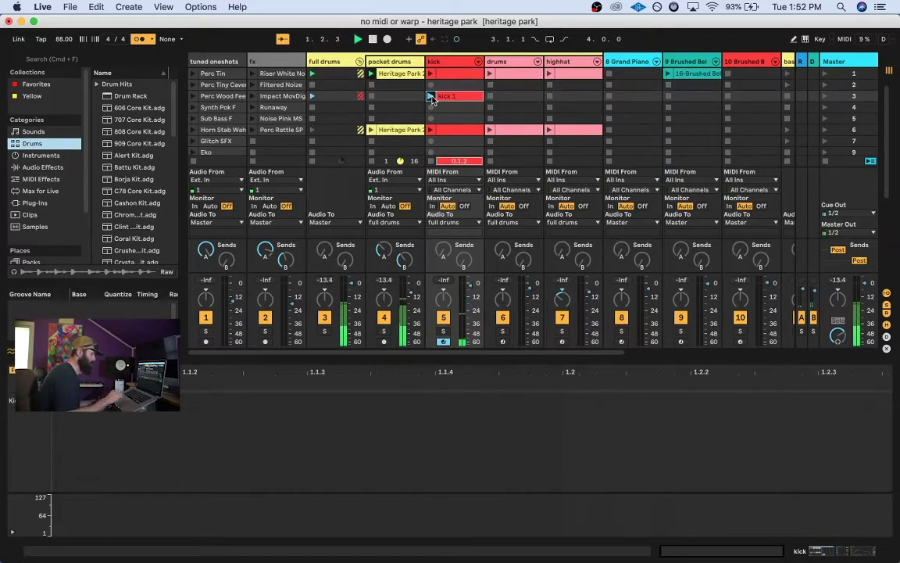
key("space")
key("Delete")
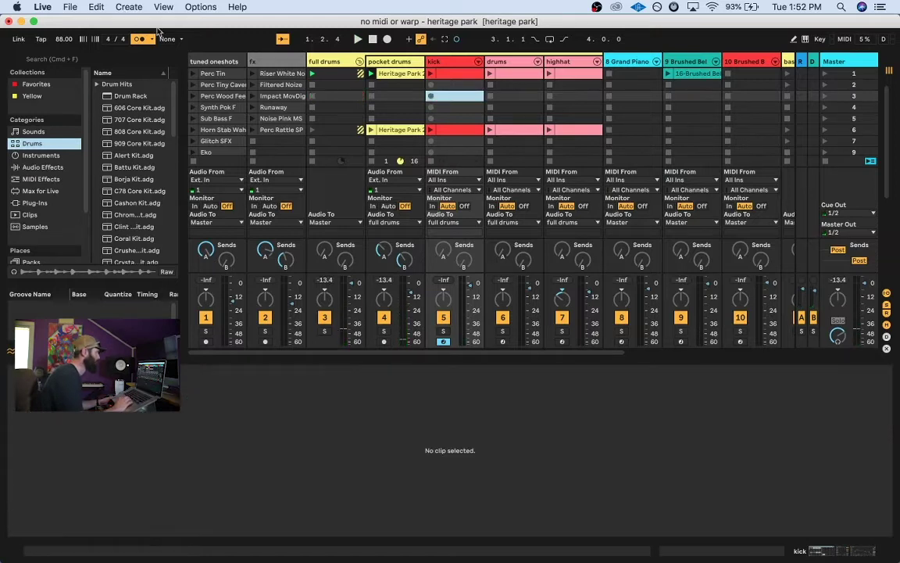
Set the launch quantization to 1 Bar with a recording count-in, and test the kick sound.
left_click(149, 38)
left_click(176, 96)
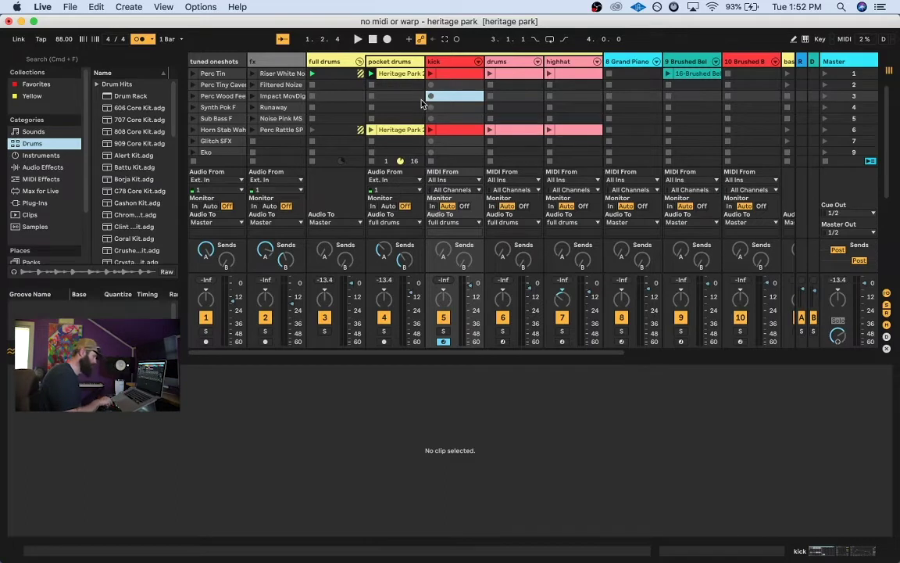
key("a")
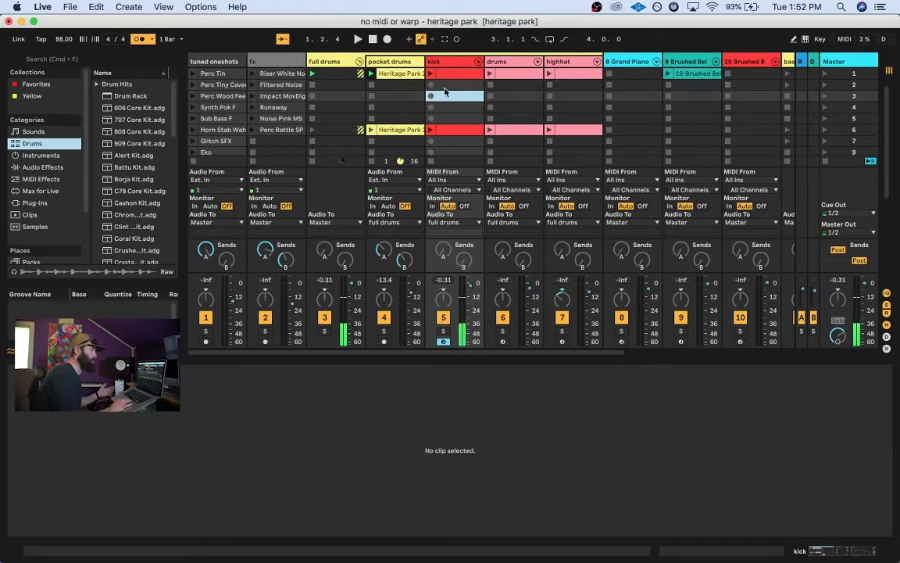
Record a four-bar kick pattern live into the kick track's scene 3 slot over the pocket drums.
left_click(430, 96)
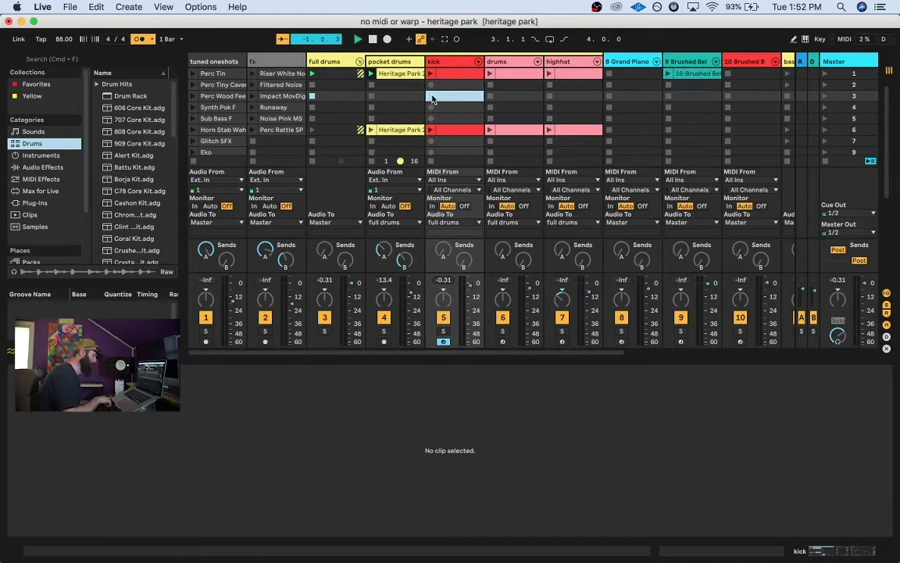
key("a")
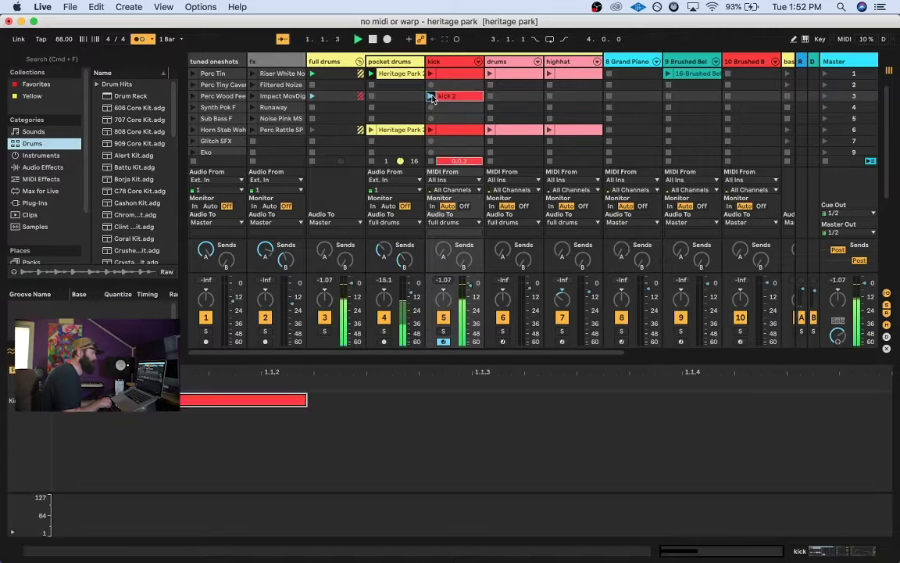
key("a")
key("a")
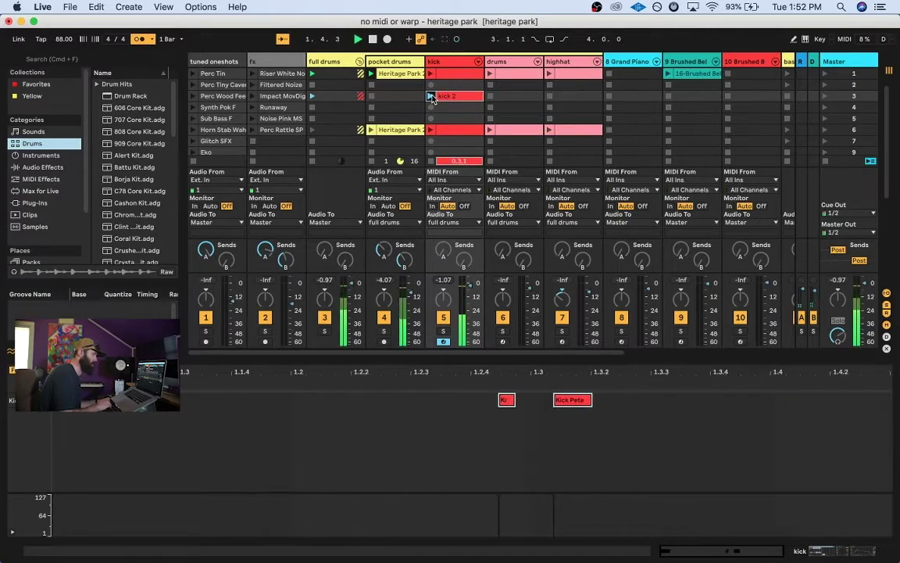
key("a")
key("a")
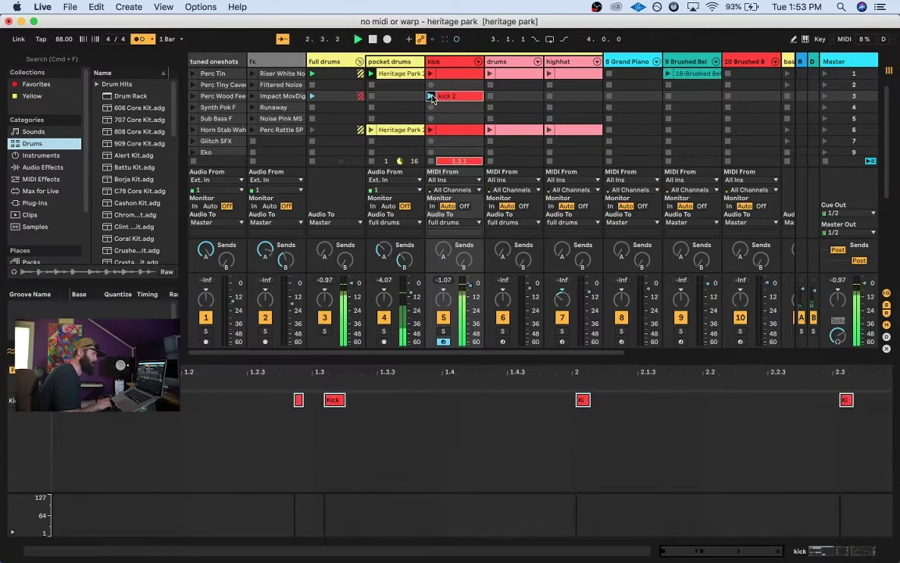
key("a")
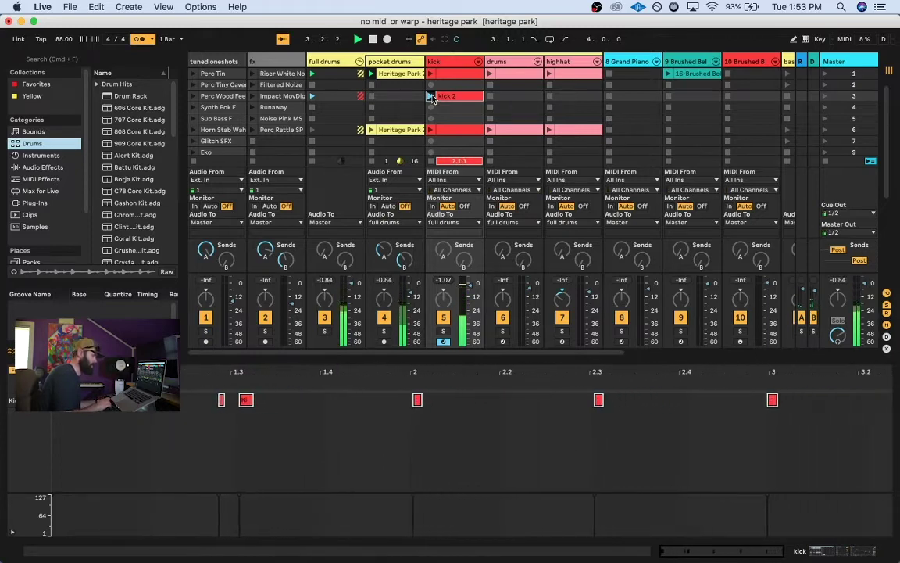
key("a")
key("a")
key("a")
key("a")
left_click(431, 96)
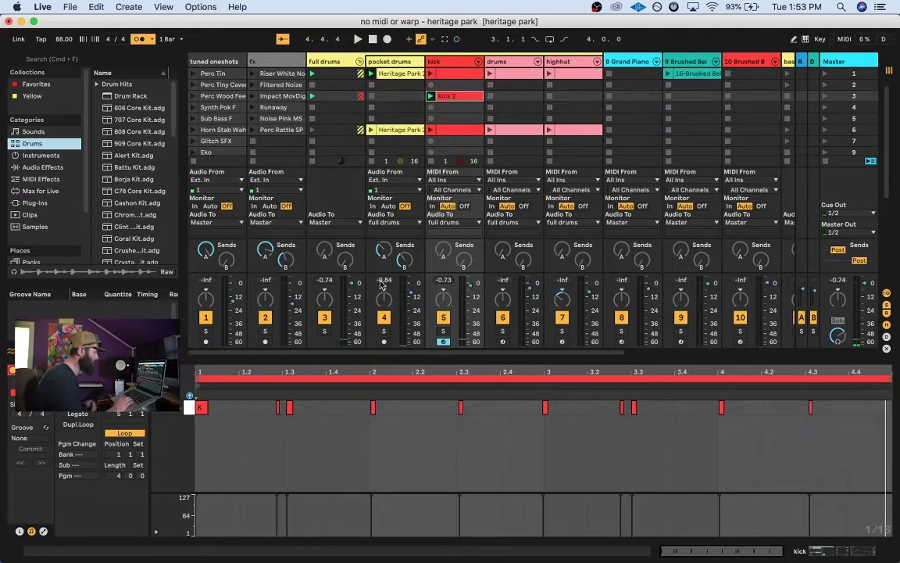
Enlarge the note editor and shift the late kick notes in the recorded scene 3 clip earlier, closer to the grid.
left_click_drag(397, 359, 414, 258)
key("super+alt+i")
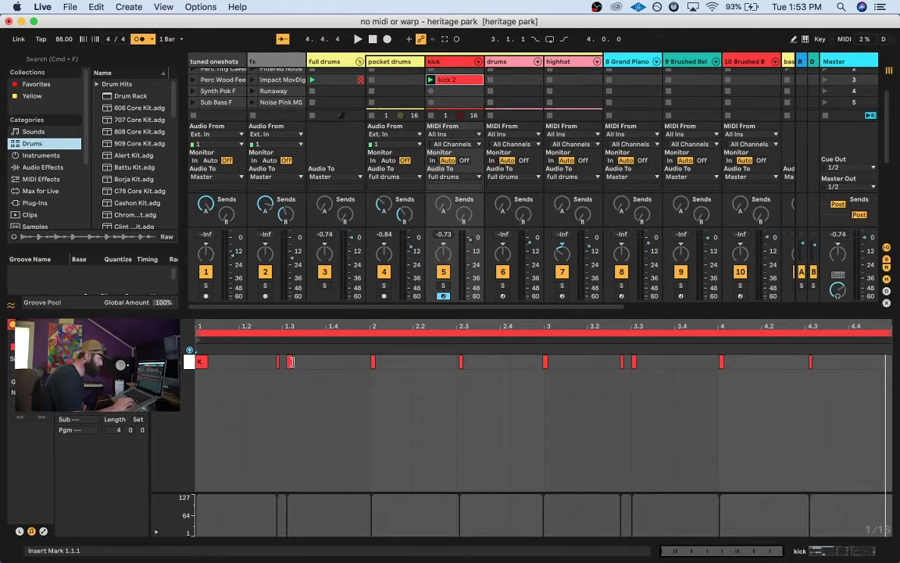
left_click_drag(291, 361, 285, 361)
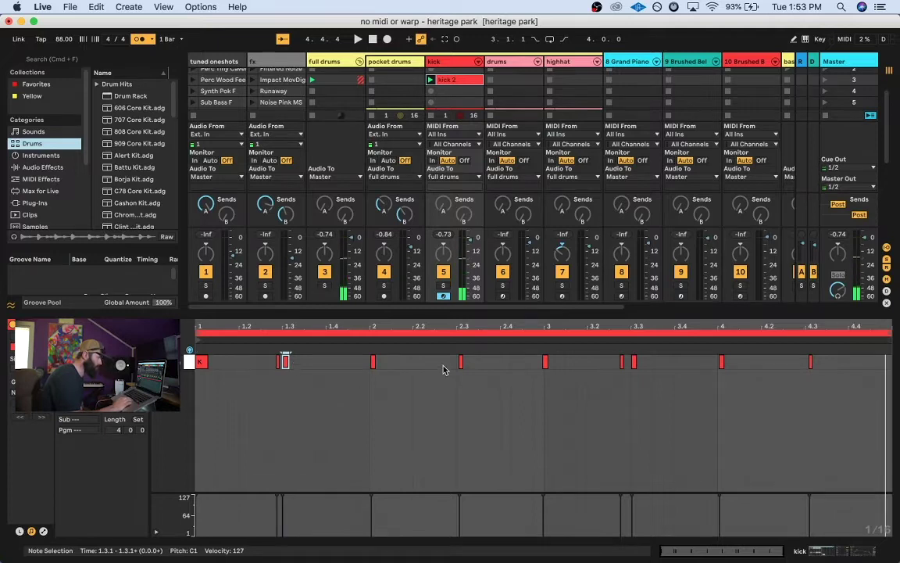
left_click_drag(461, 362, 458, 362)
left_click(544, 361)
left_click(634, 361)
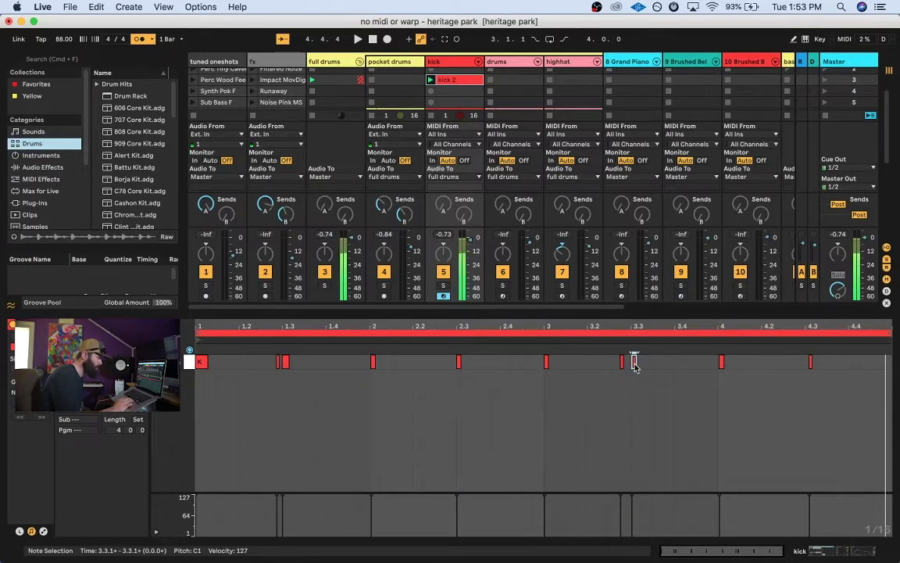
left_click(721, 361)
left_click(808, 361)
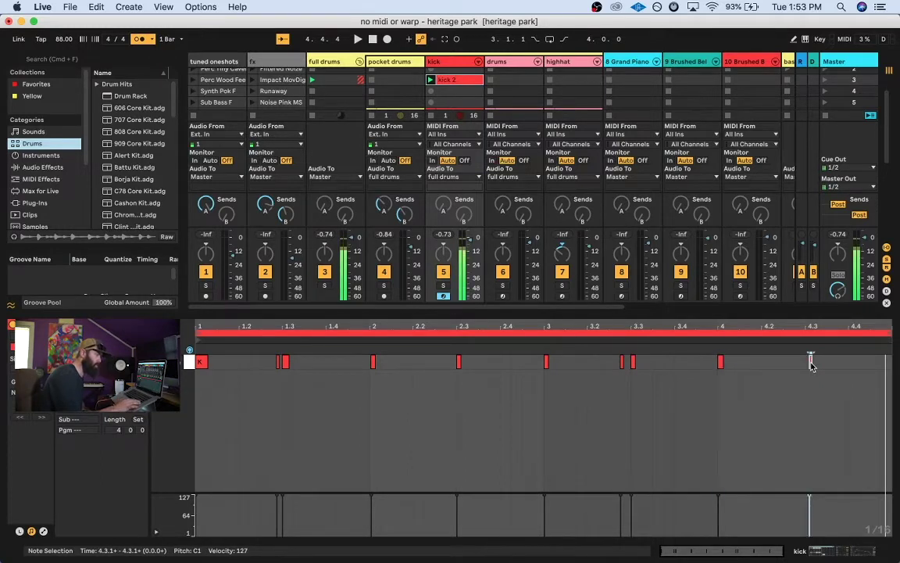
left_click(278, 363)
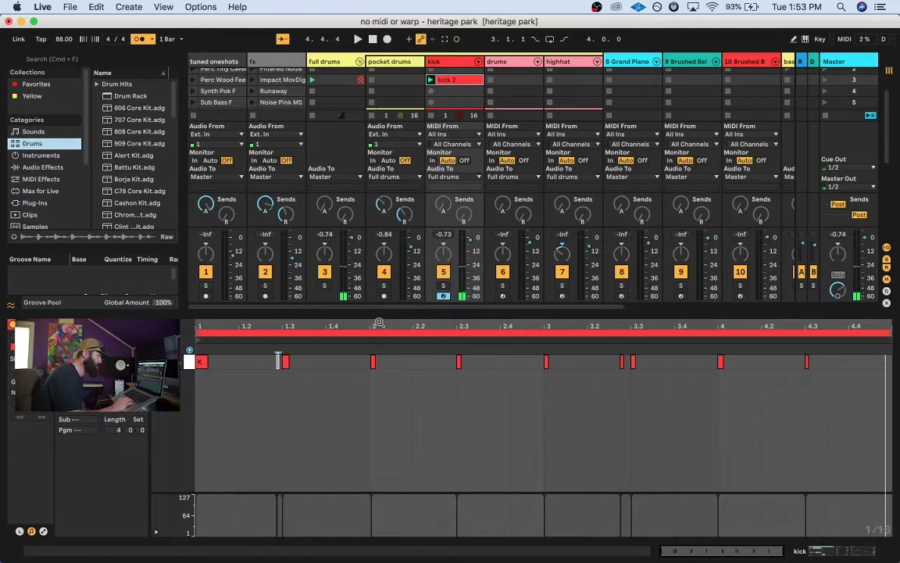
Play back the edited scene 3 kick clip, stop playback, and collapse the note editor.
left_click(430, 80)
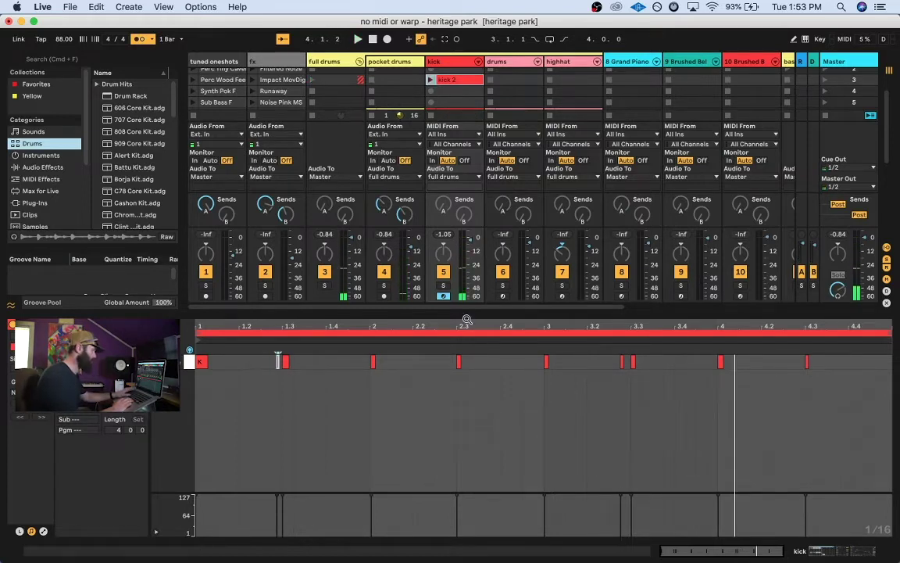
key("space")
left_click_drag(467, 311, 462, 539)
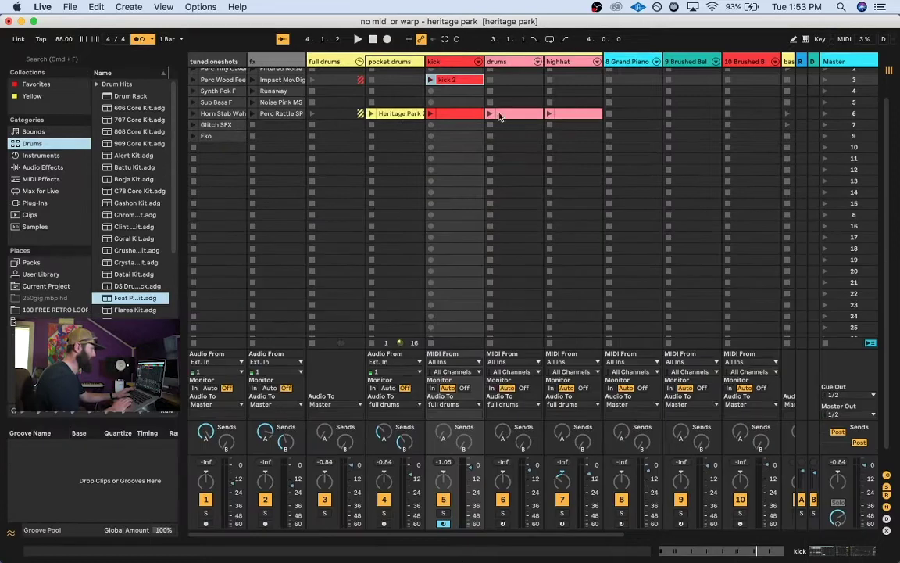
Delete the recorded kick clip from scene 3 and open the notes of the scene 1 kick clip.
key("space")
key("space")
key("Delete")
scroll(448, 123, "up", 2)
double_click(446, 74)
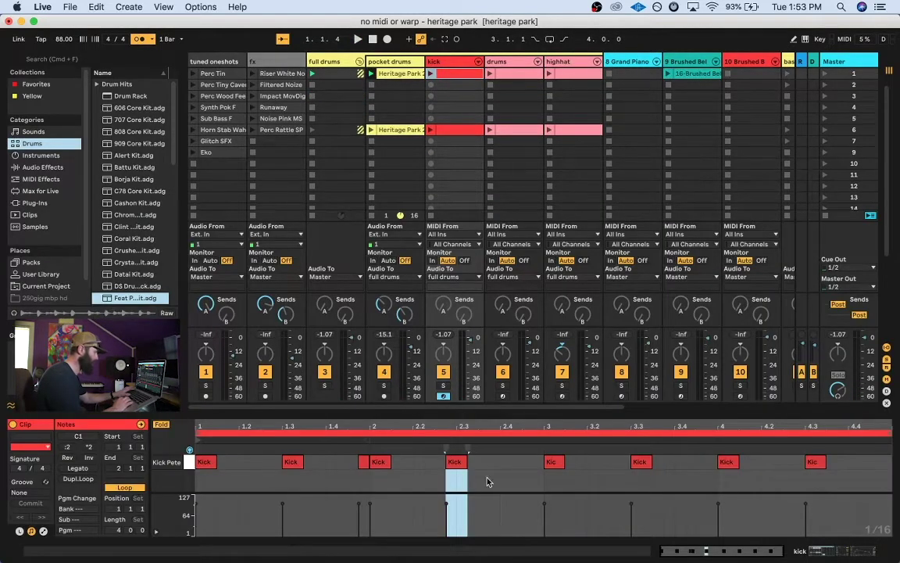
Select the kick note just before beat 2.3, audition the scene 1 kick clip with the pocket drums, and stop playback.
left_click(456, 462)
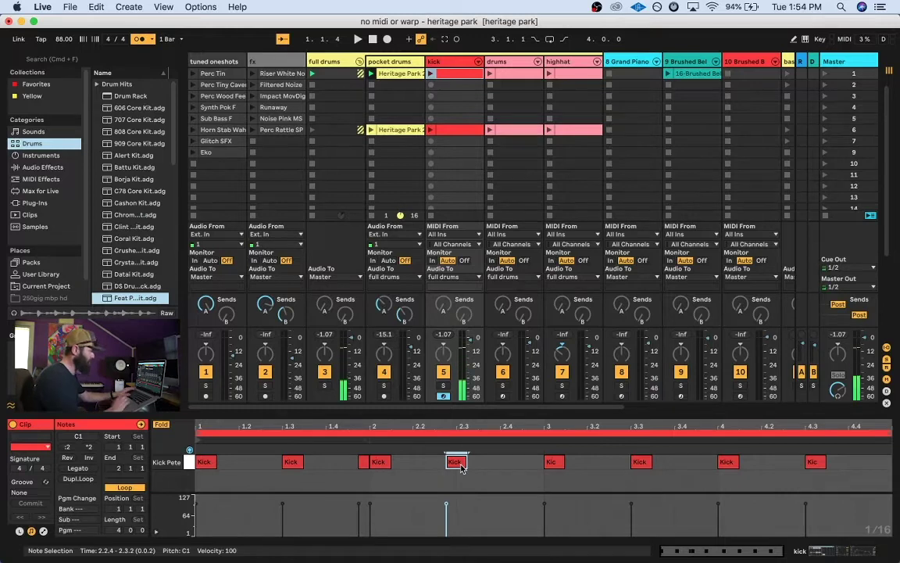
key("space")
key("space")
left_click(429, 73)
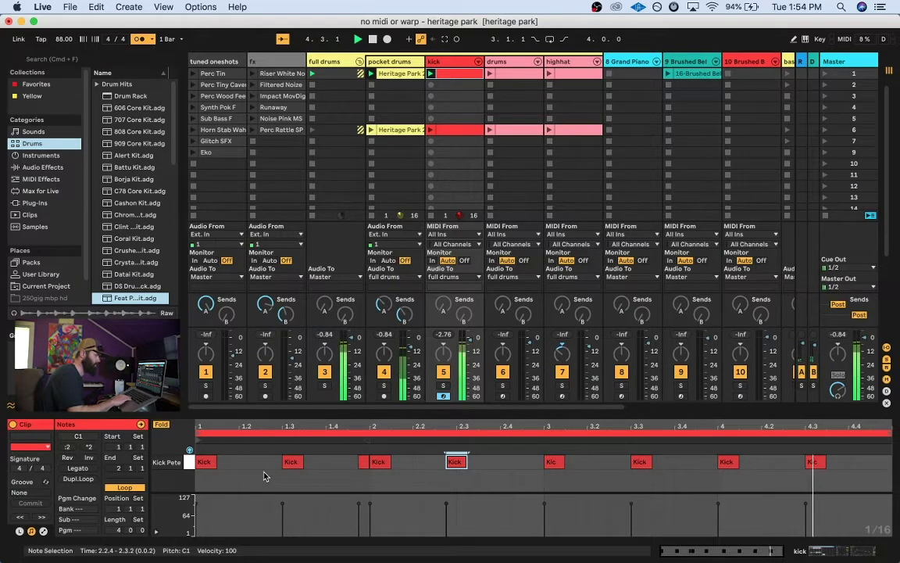
left_click(430, 216)
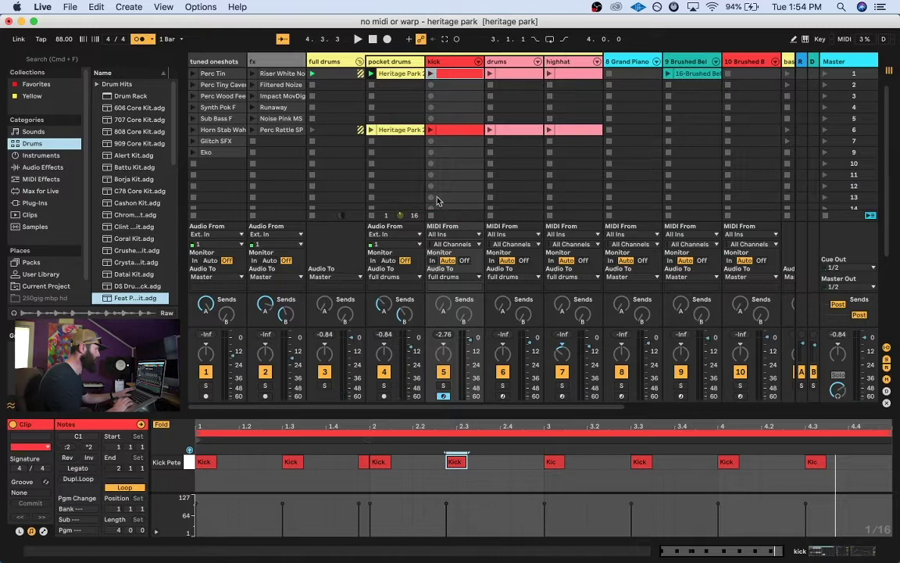
Replay the scene 1 kick clip over the pocket drums with the metronome off, and stop playback.
left_click(506, 75)
key("space")
left_click(429, 75)
key("space")
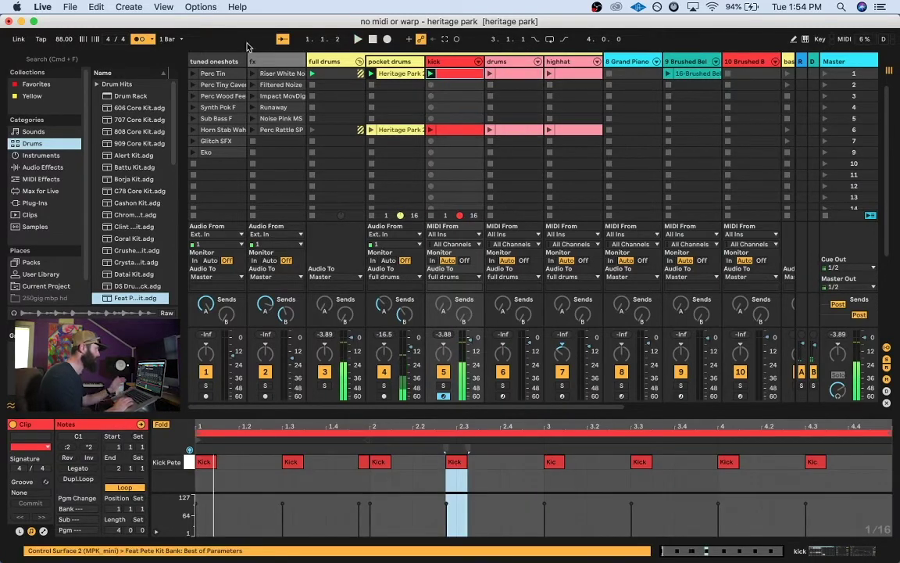
left_click(141, 39)
key("space")
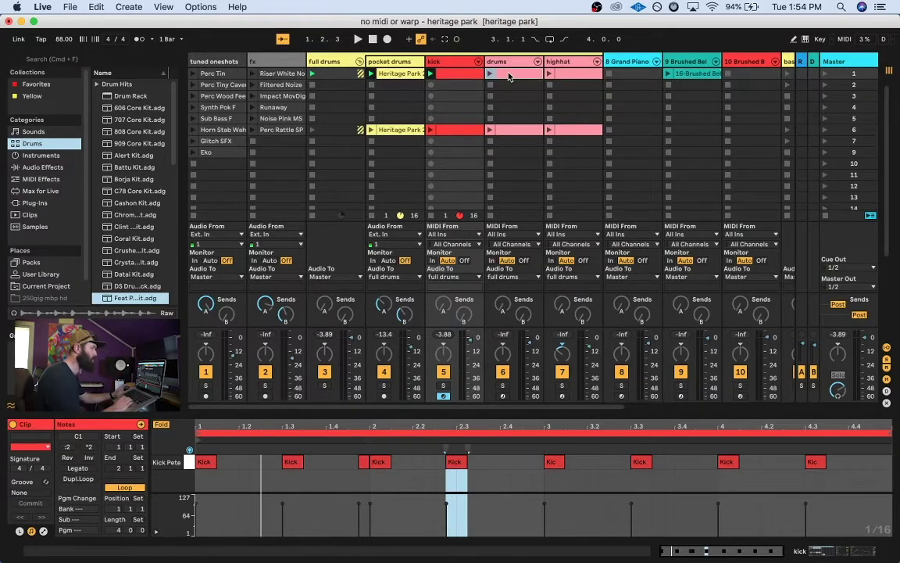
Enlarge the note editor and examine the notes in the drums track's scene 1 and scene 6 clips.
left_click(508, 76)
left_click_drag(450, 414, 481, 333)
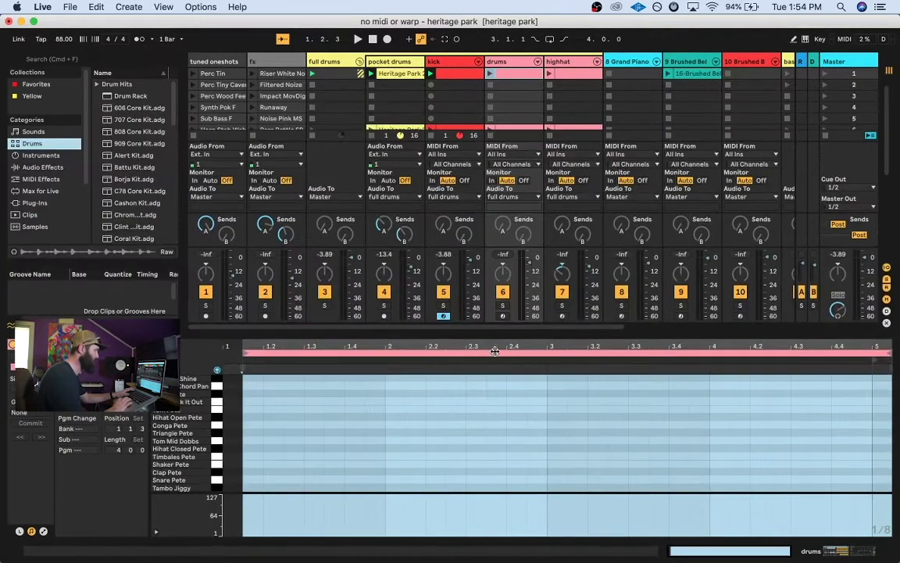
left_click_drag(488, 331, 488, 411)
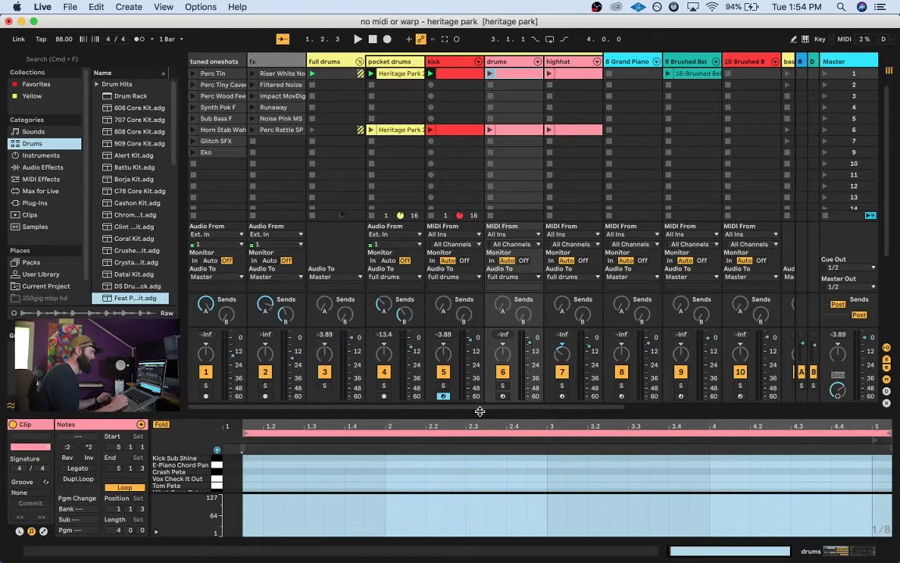
key("shift+Tab")
key("shift+Tab")
left_click_drag(506, 411, 523, 265)
left_click(516, 127)
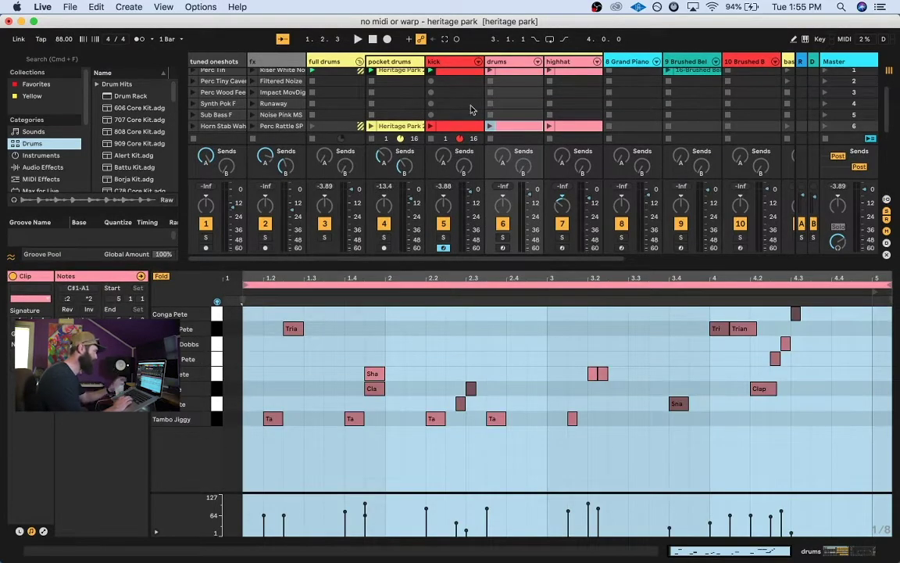
Solo the kick track, turn on the metronome, and play the scene 1 kick clip to check the note near beat 2.3.
left_click(449, 76)
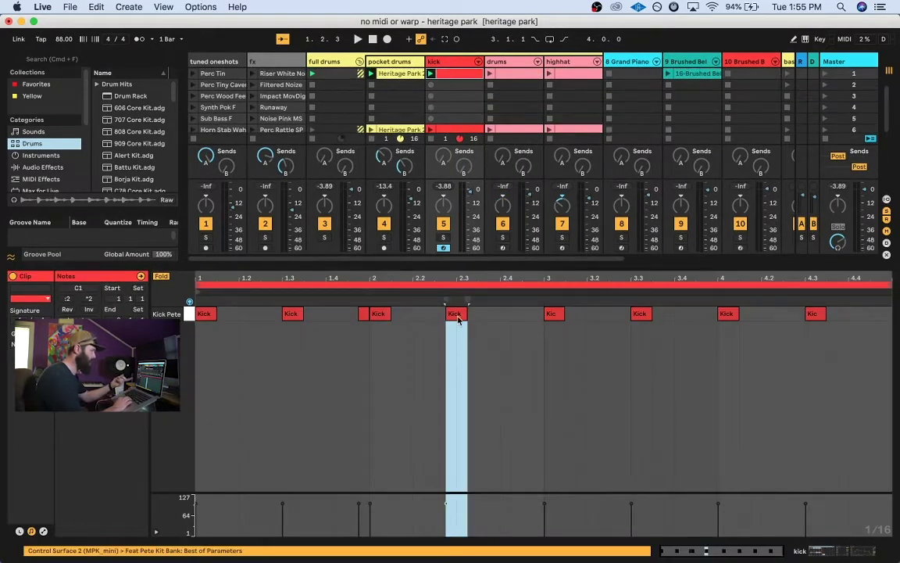
left_click_drag(459, 278, 458, 308)
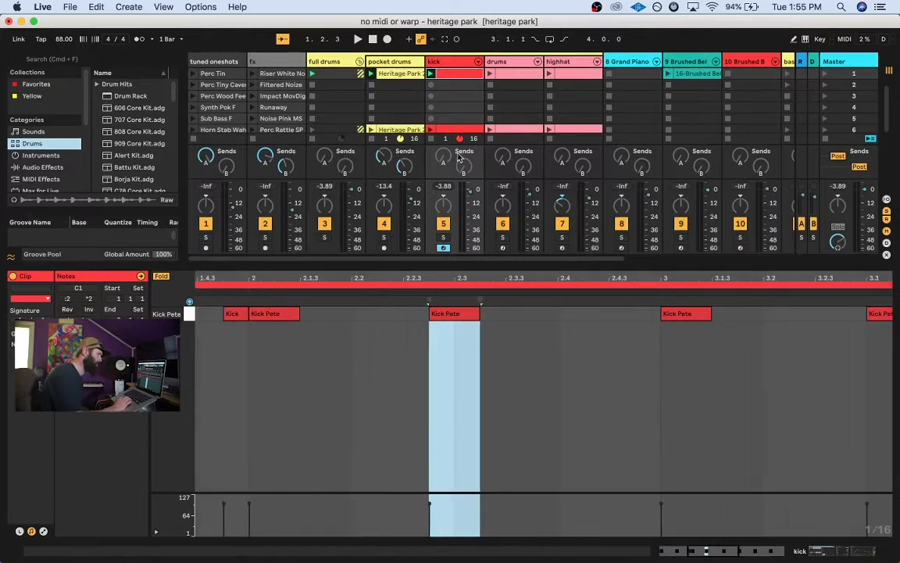
left_click(443, 237)
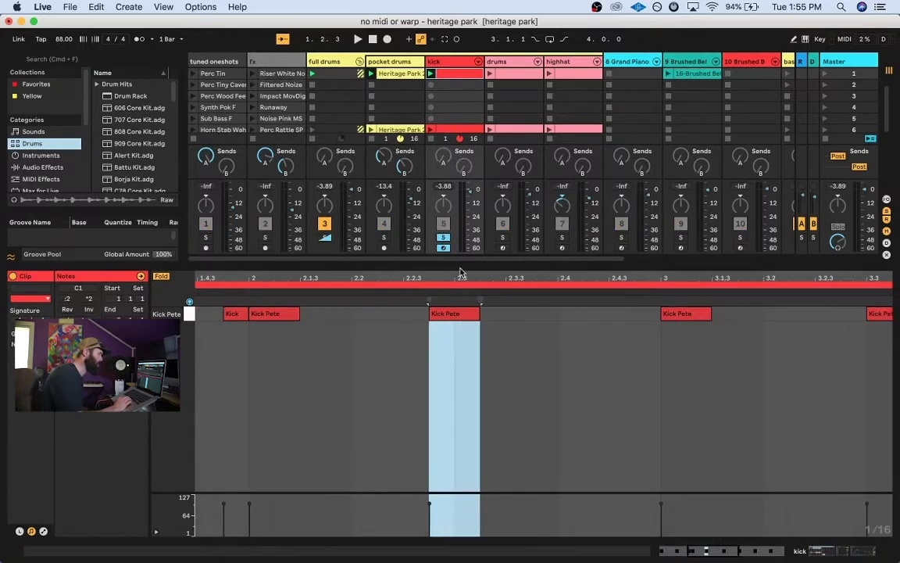
left_click_drag(459, 278, 459, 246)
left_click(136, 40)
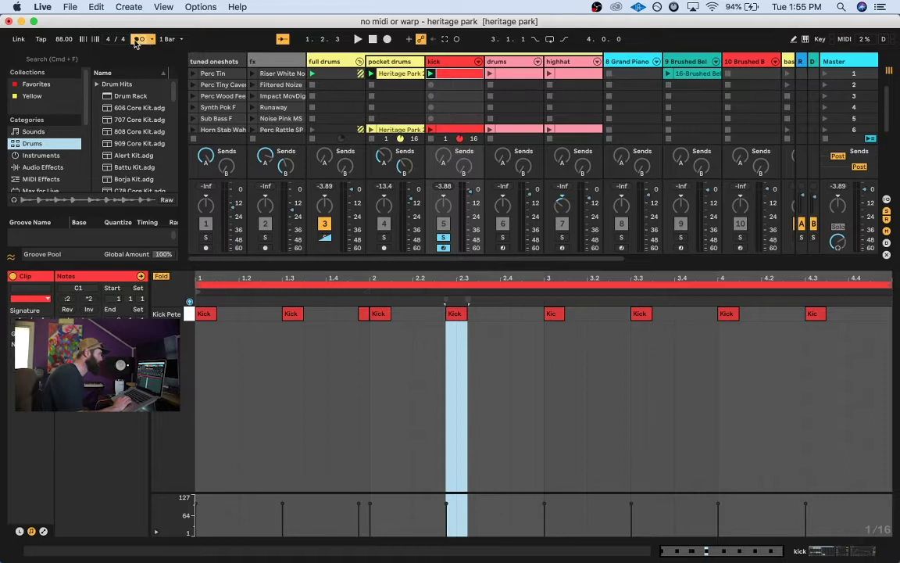
left_click(431, 73)
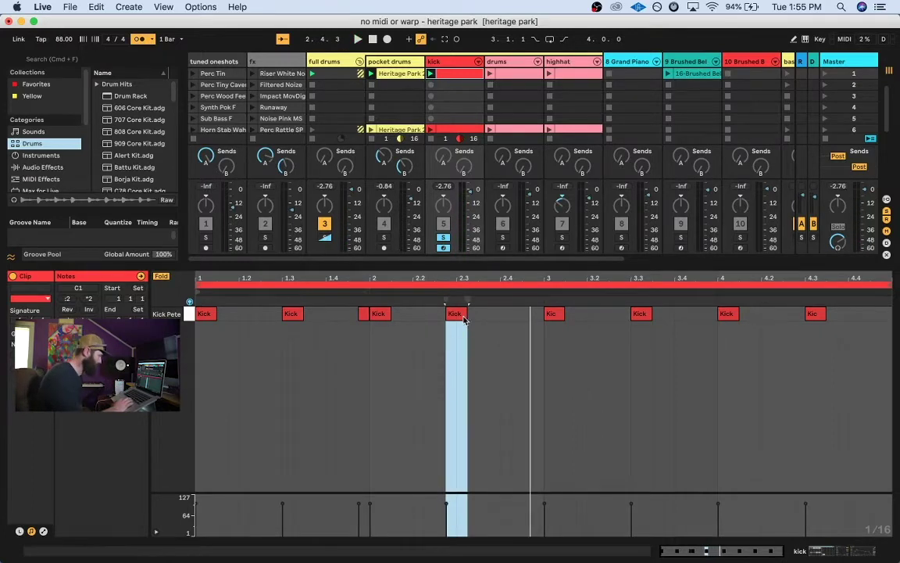
mouse_move(460, 278)
left_mouse_down()
mouse_move(460, 332)
mouse_move(460, 277)
left_mouse_up()
key("space")
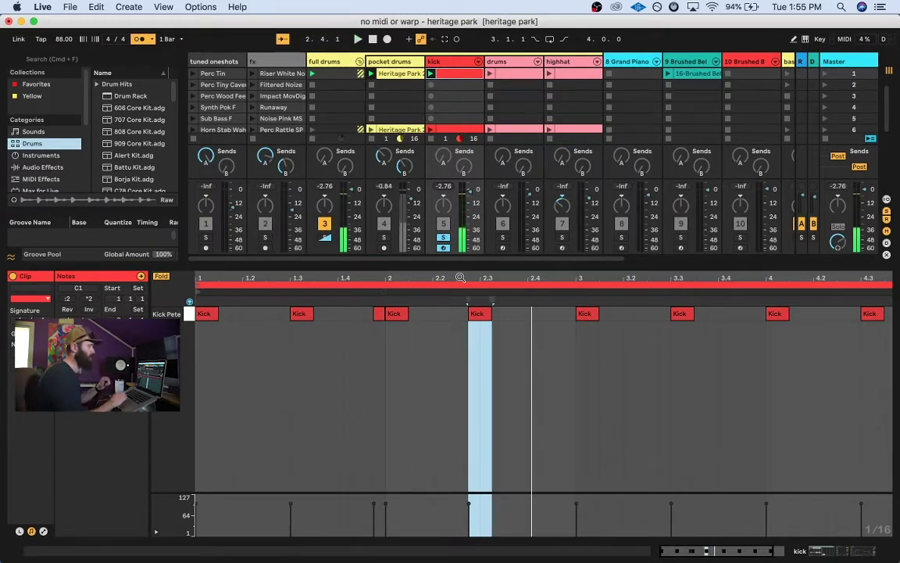
Solo the pocket drums alongside the kick, play both together, and clear the solos.
key("space")
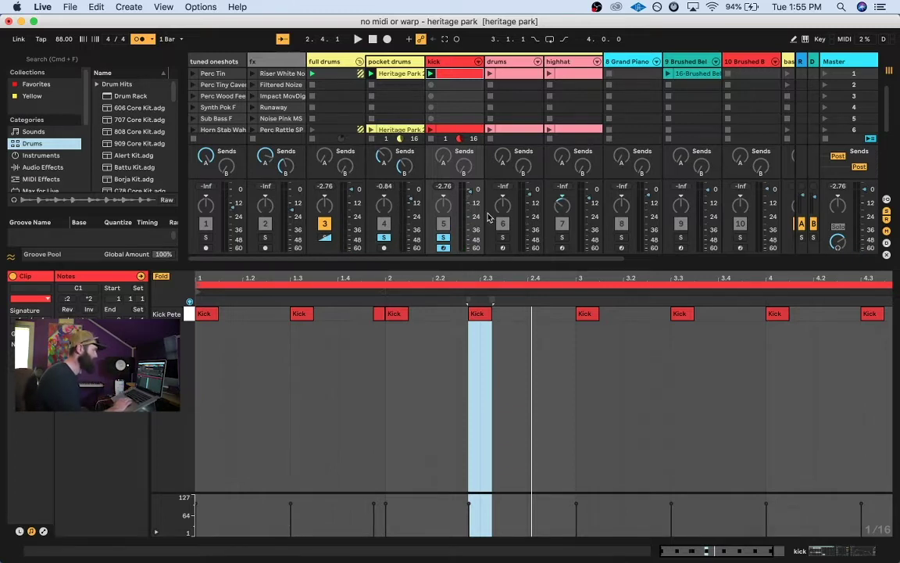
key("space")
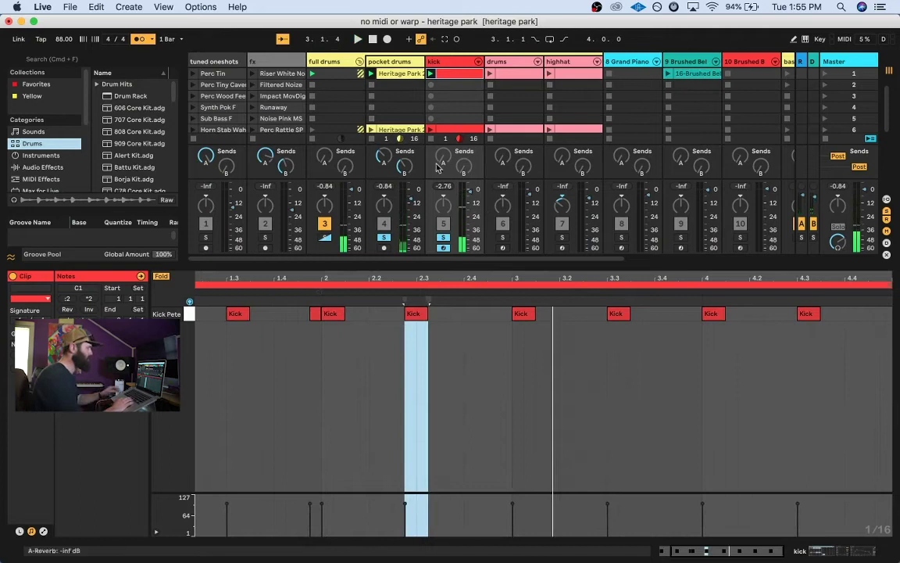
left_click(443, 237)
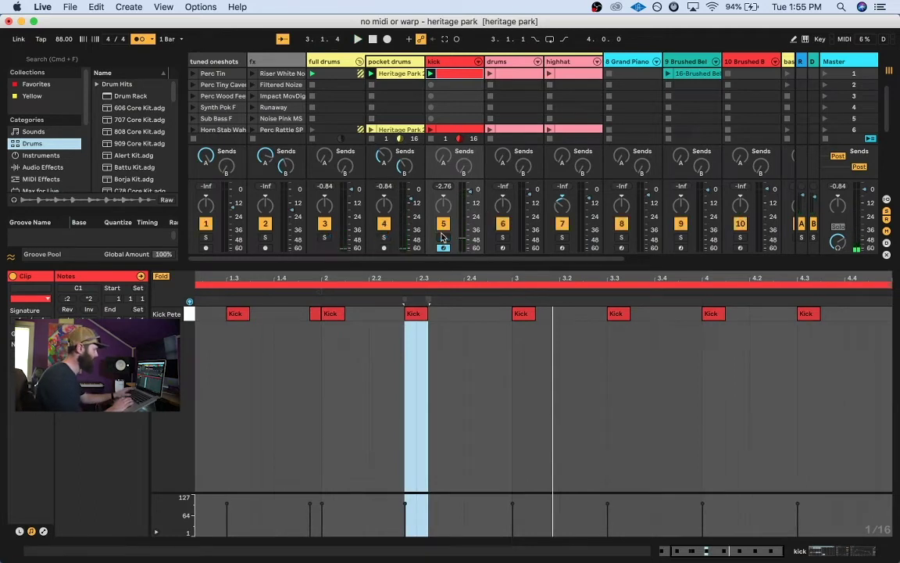
Audition the drums track's scene 6 clip, launch its scene 1 clip, and solo and arm the drums track.
left_click(506, 75)
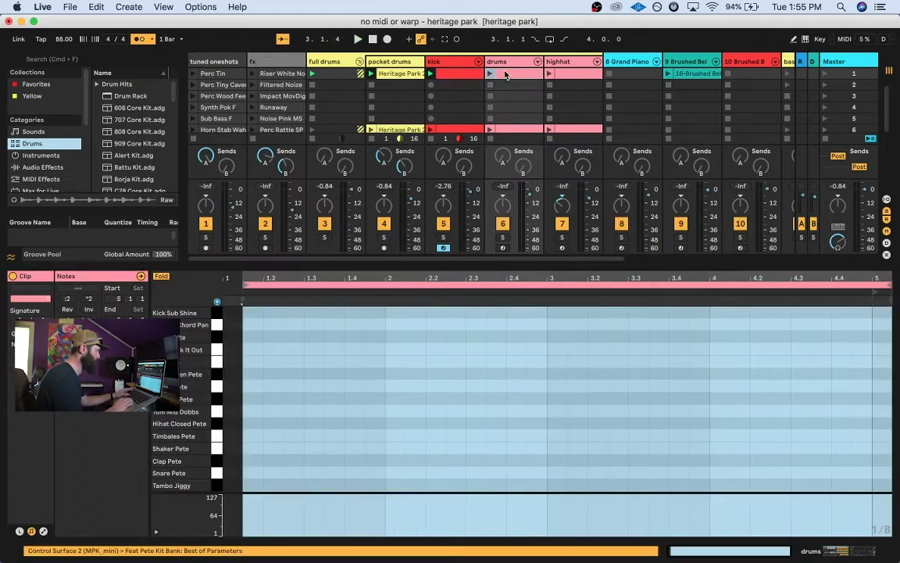
left_click(490, 129)
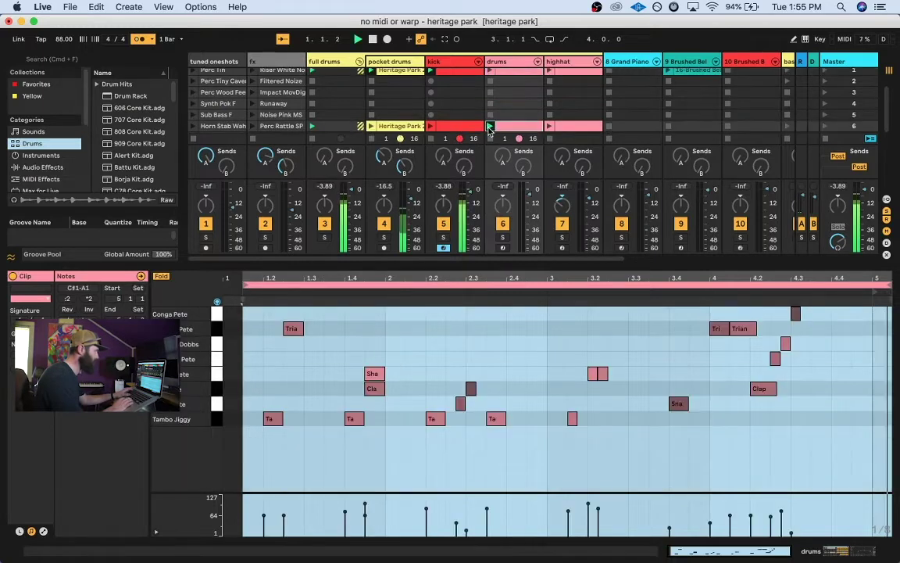
left_click(502, 237)
left_click(489, 72)
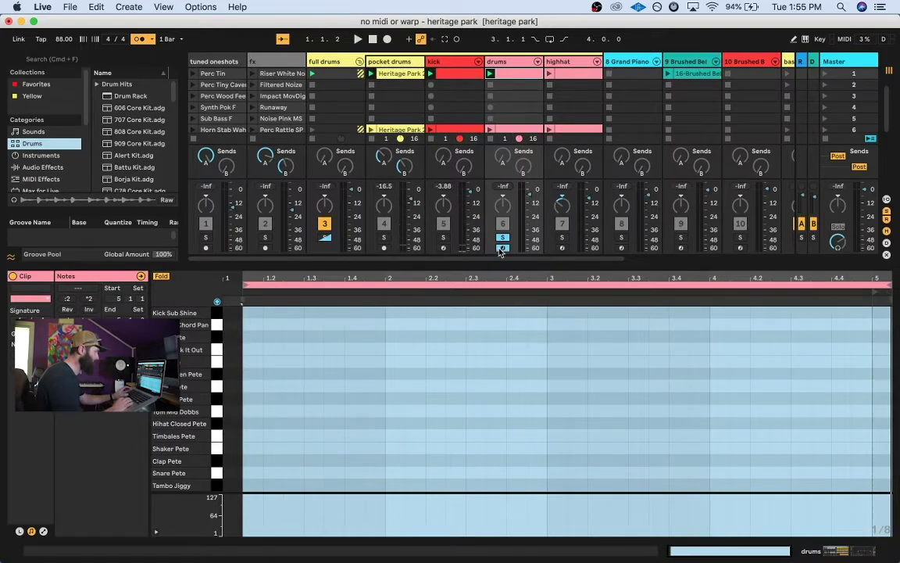
left_click(443, 247)
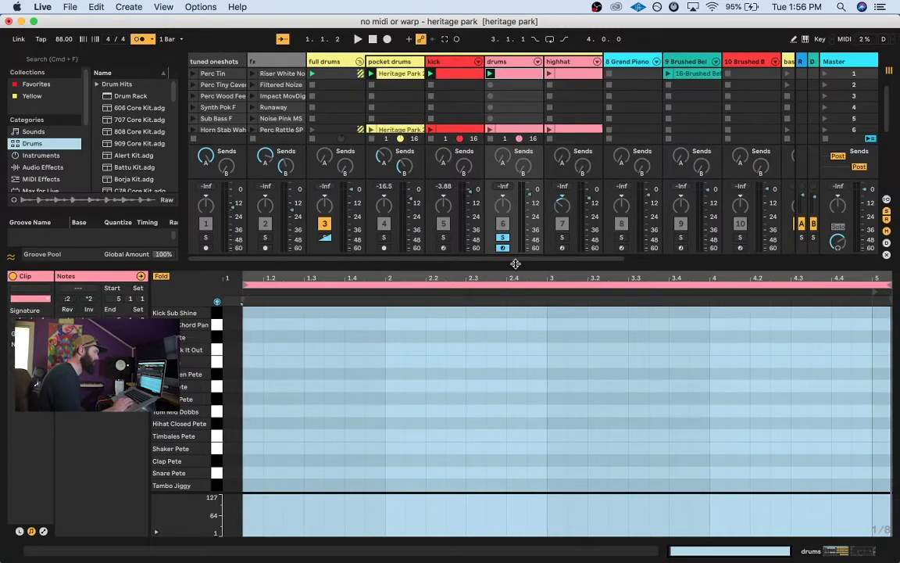
Reduce the note editor's height, look through the drums track's individual pad chains in the mixer, and fold them away.
left_click_drag(517, 272, 518, 421)
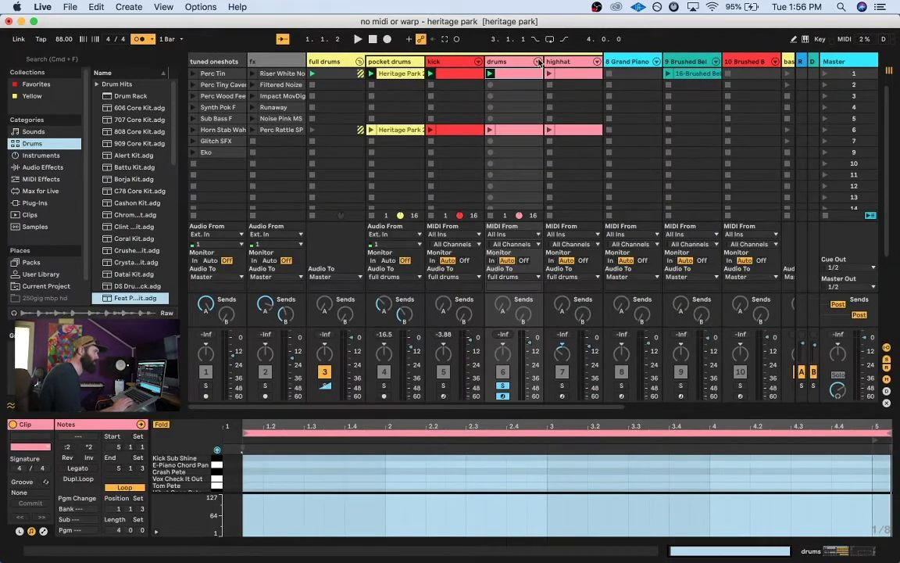
left_click(538, 62)
scroll(583, 125, "right", 10)
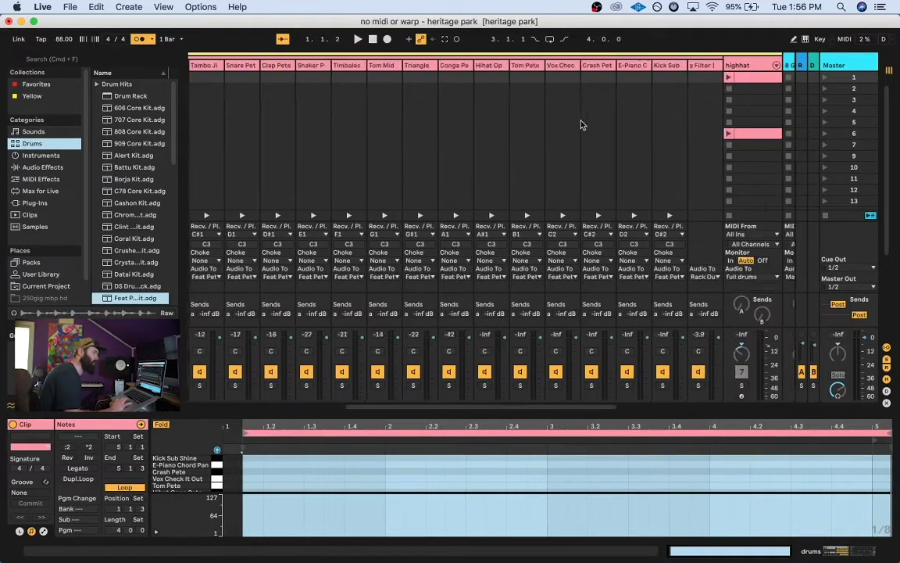
scroll(583, 124, "left", 9)
left_click(475, 66)
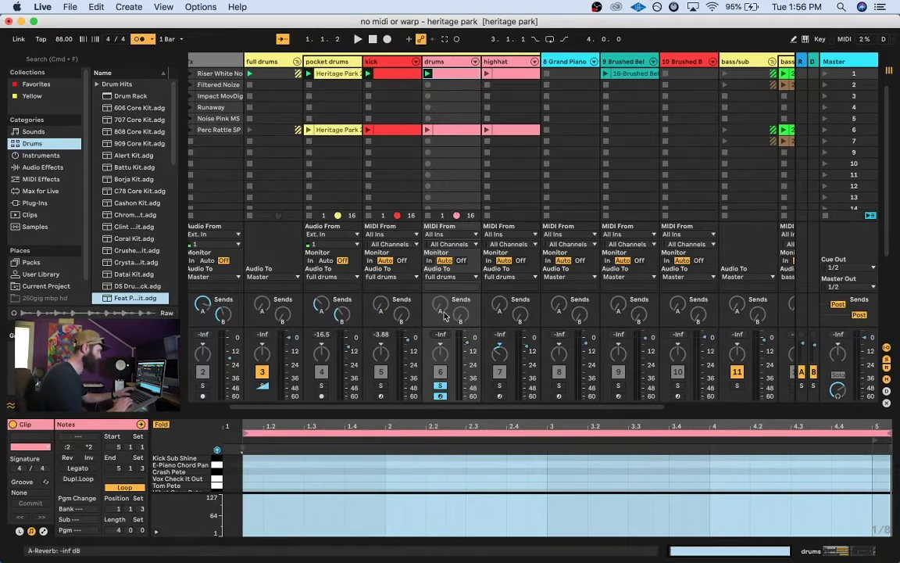
Take the drums track out of solo and select its scene 1 clip.
left_click(440, 389)
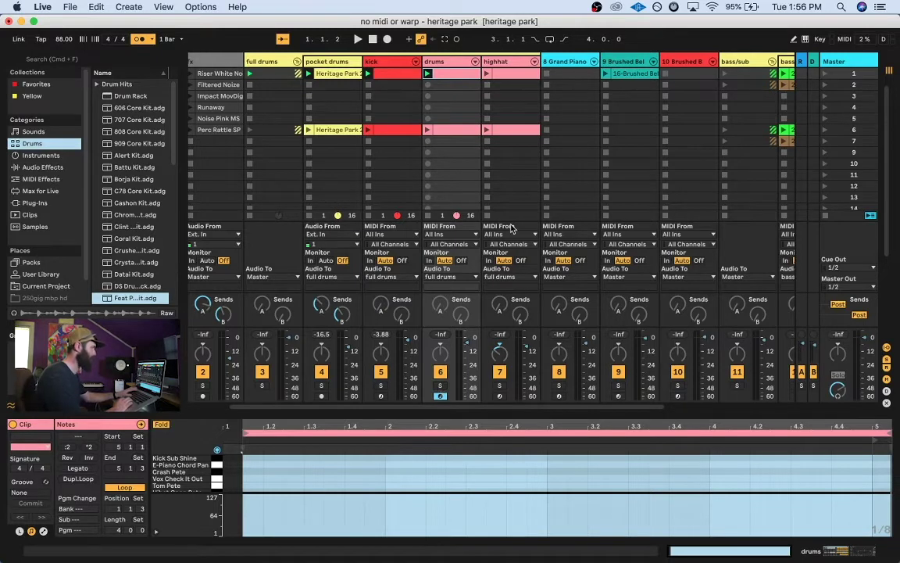
left_click(435, 199)
left_click(442, 75)
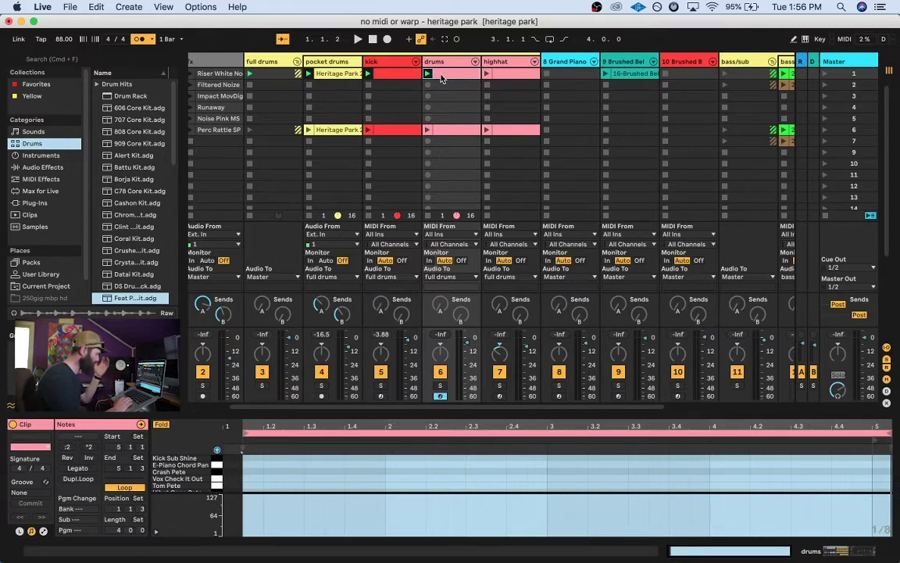
Compare the drums track's Feat Pete Kit and EQ Eight devices with its clip notes, glancing at the Arrangement in between.
key("shift+Tab")
key("shift+Tab")
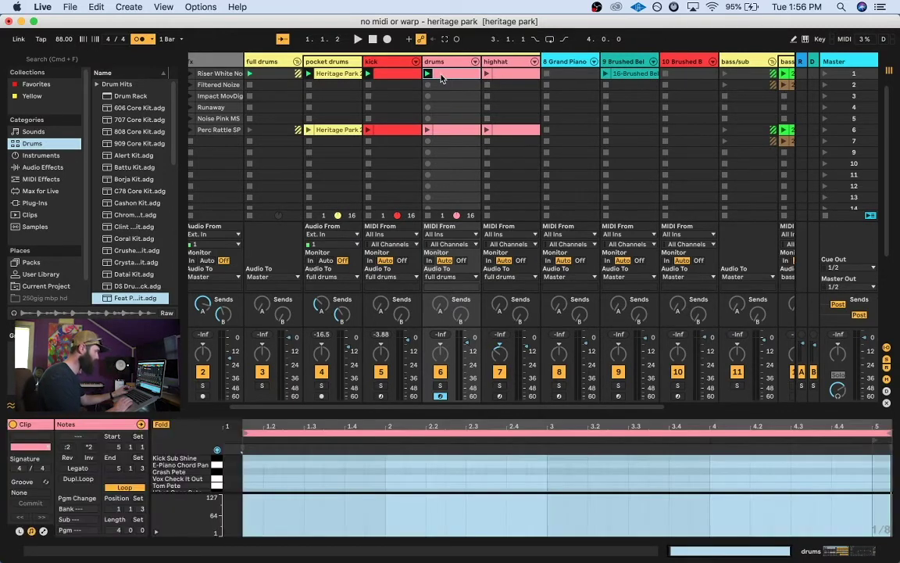
key("shift+Tab")
key("shift+Tab")
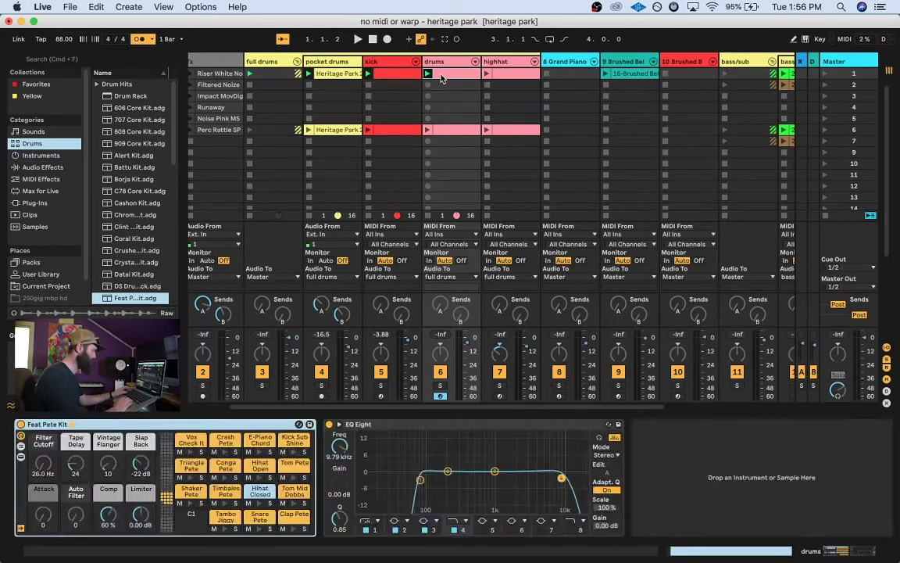
key("Tab")
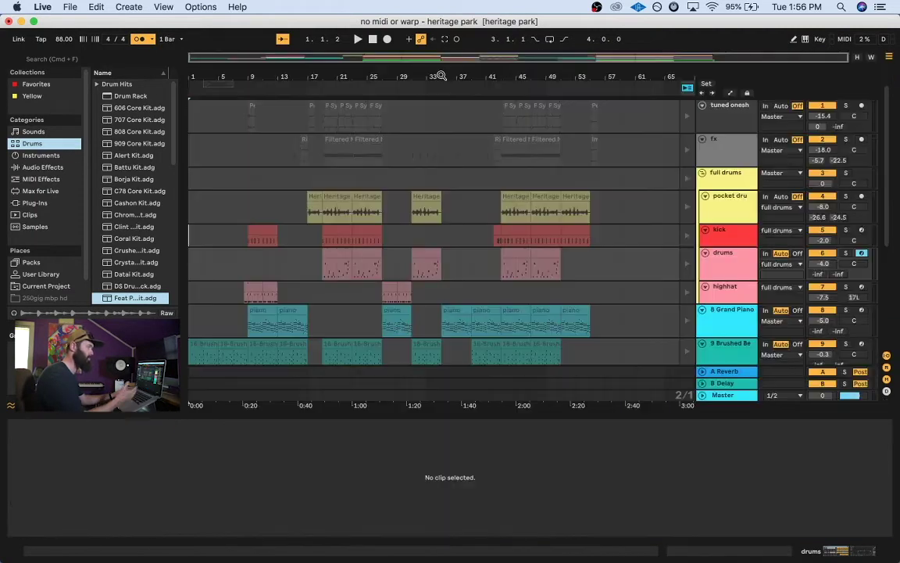
key("Tab")
key("shift+Tab")
key("shift+Tab")
key("shift+Tab")
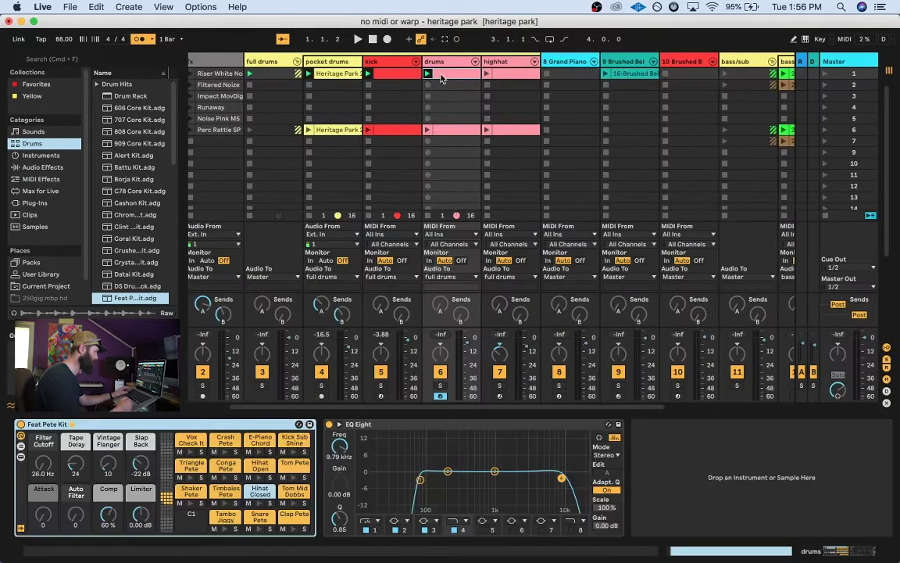
key("shift+Tab")
key("shift+Tab")
key("shift+Tab")
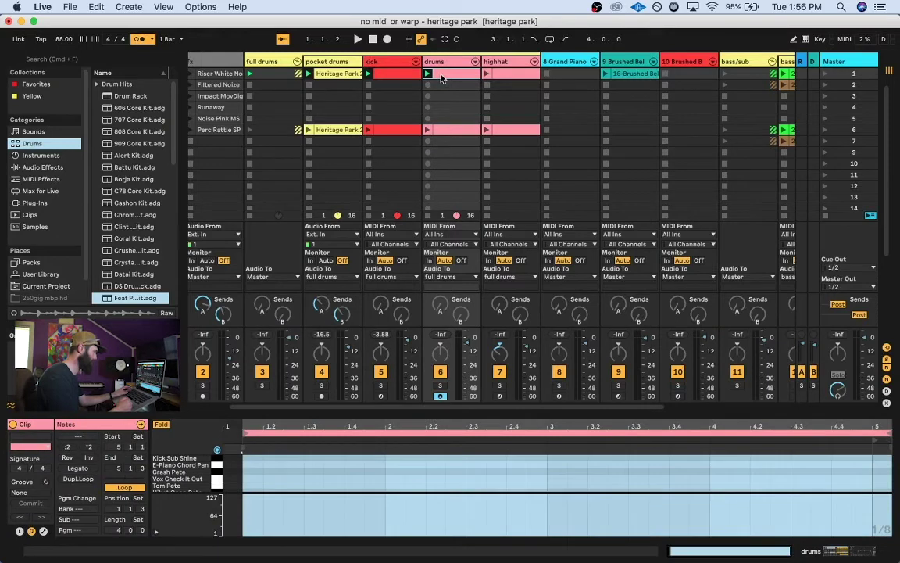
key("shift+Tab")
key("shift+Tab")
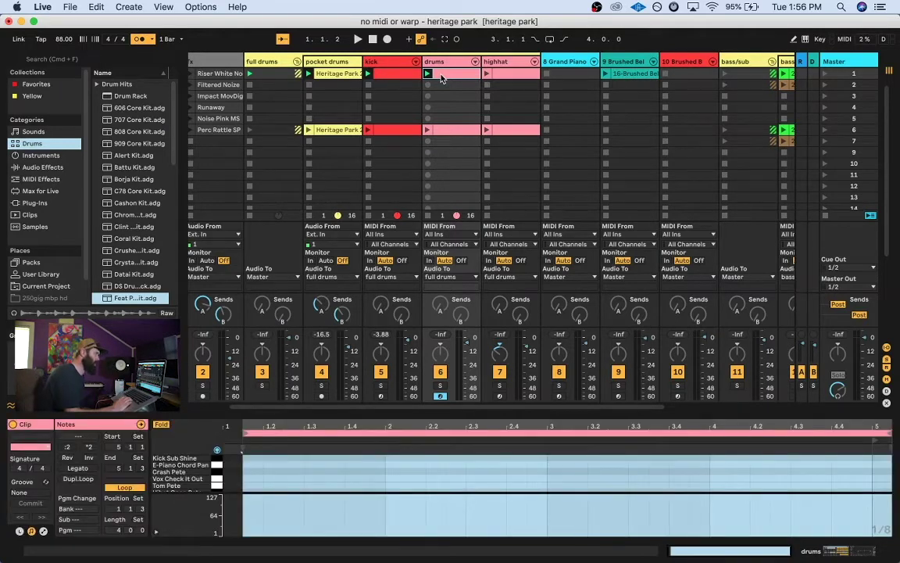
Enlarge the note editor and display the notes of the scene 1 kick clip.
left_click_drag(451, 409, 457, 357)
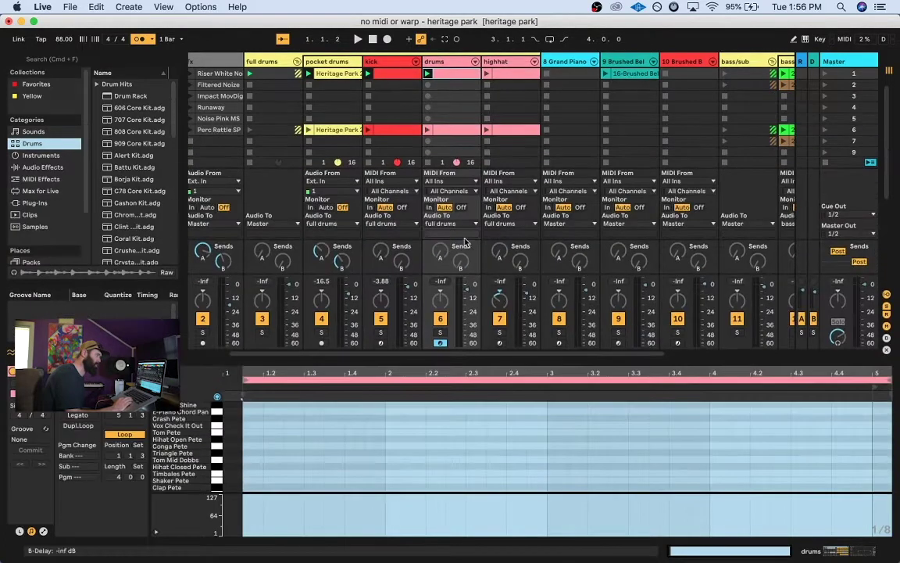
left_click(391, 74)
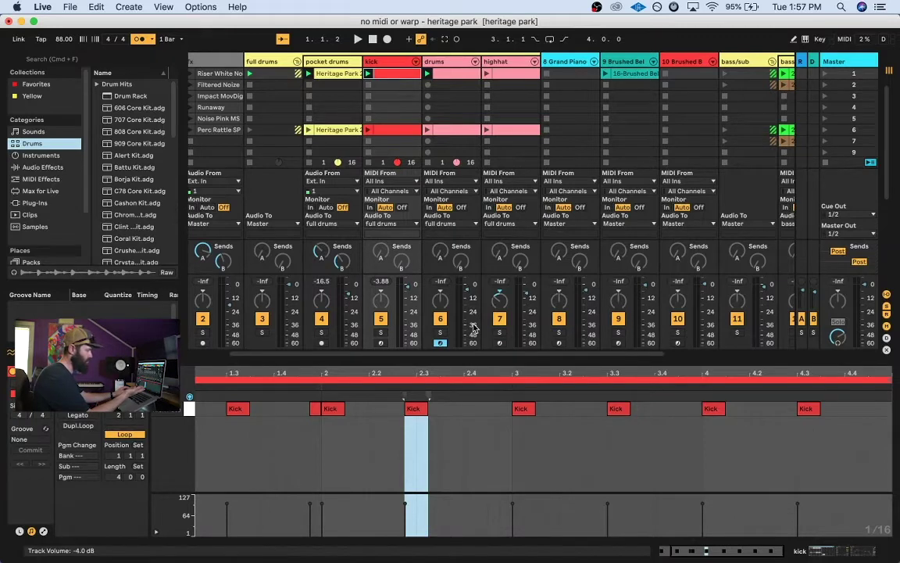
Look over the kick and pocket drums device chains, select the pocket drums' EQ Eight band 1, and list the available audio effects.
key("shift+Tab")
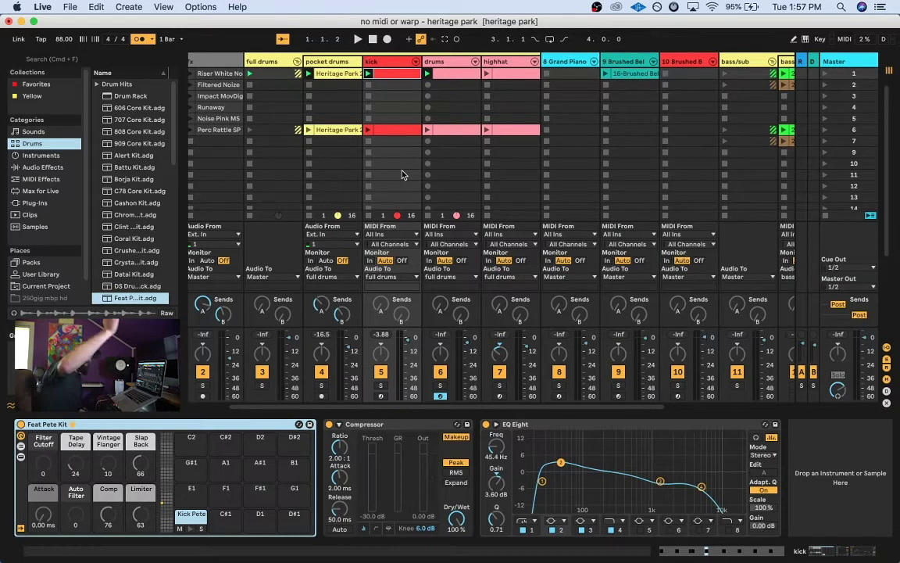
left_click(336, 73)
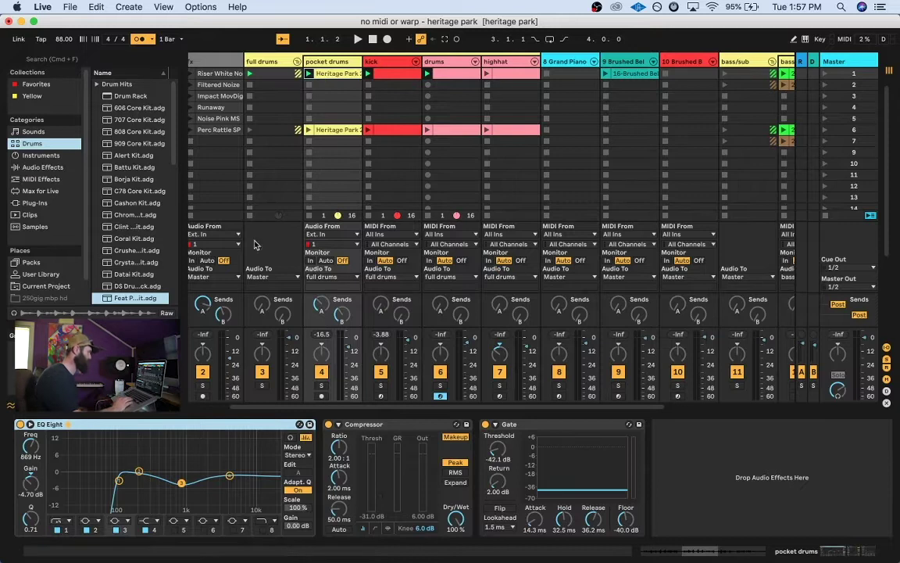
left_click(119, 480)
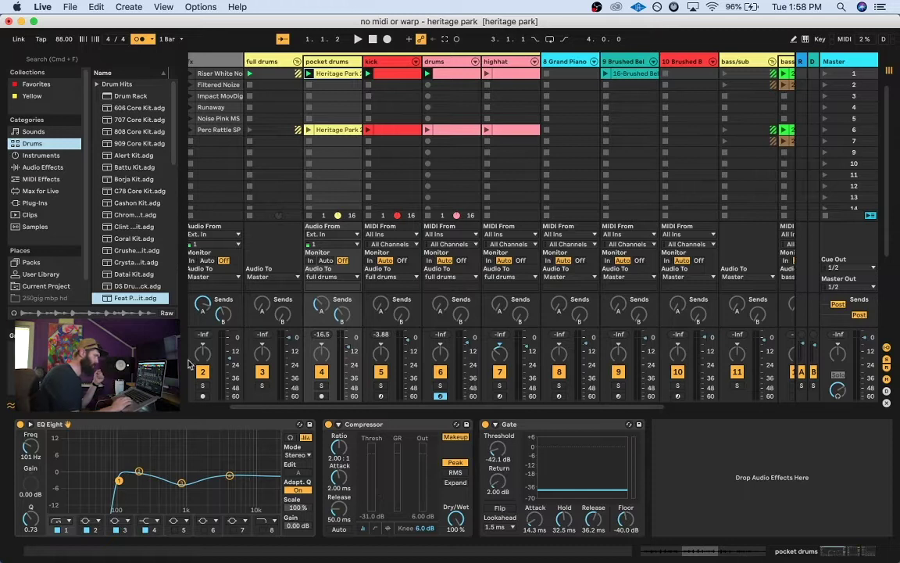
left_click(58, 168)
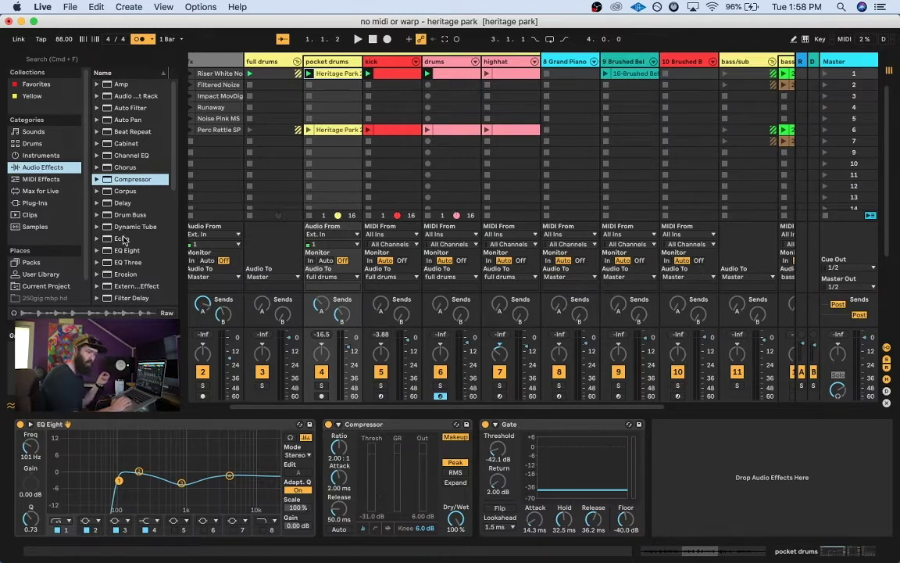
Set band 1 of the pocket drums' EQ Eight to the steep low-cut filter at about 98 Hz.
left_click(57, 519)
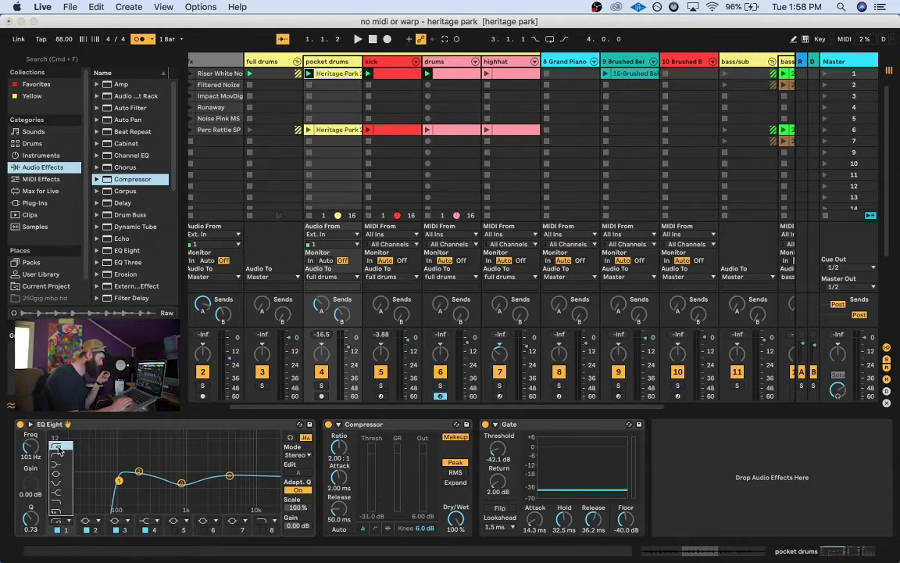
left_click(57, 446)
left_click_drag(119, 482, 104, 470)
left_click(62, 520)
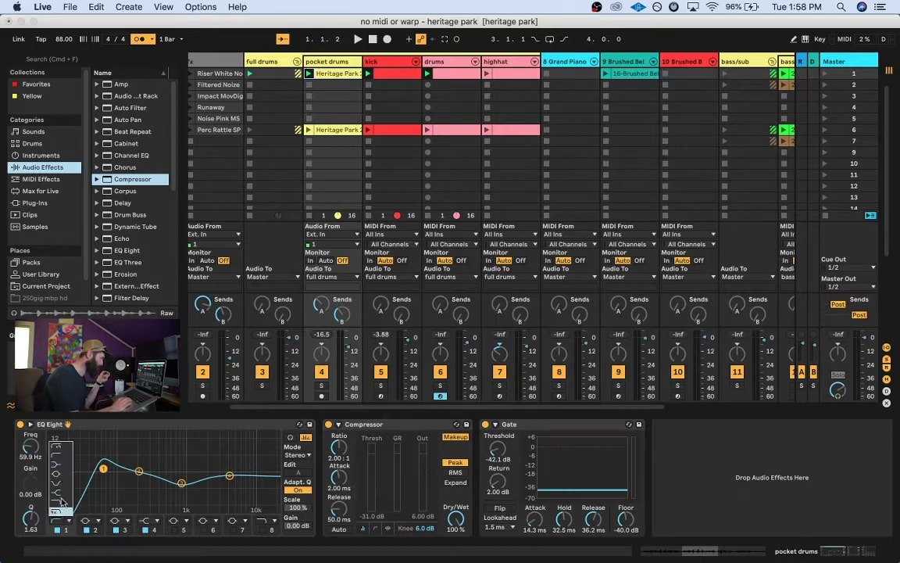
left_click(61, 447)
left_click_drag(103, 469, 118, 478)
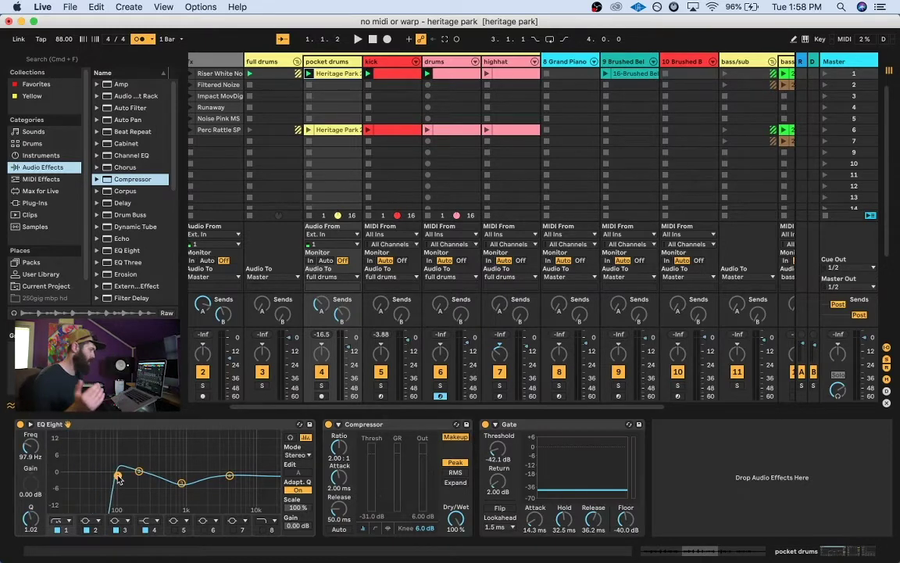
left_click(59, 520)
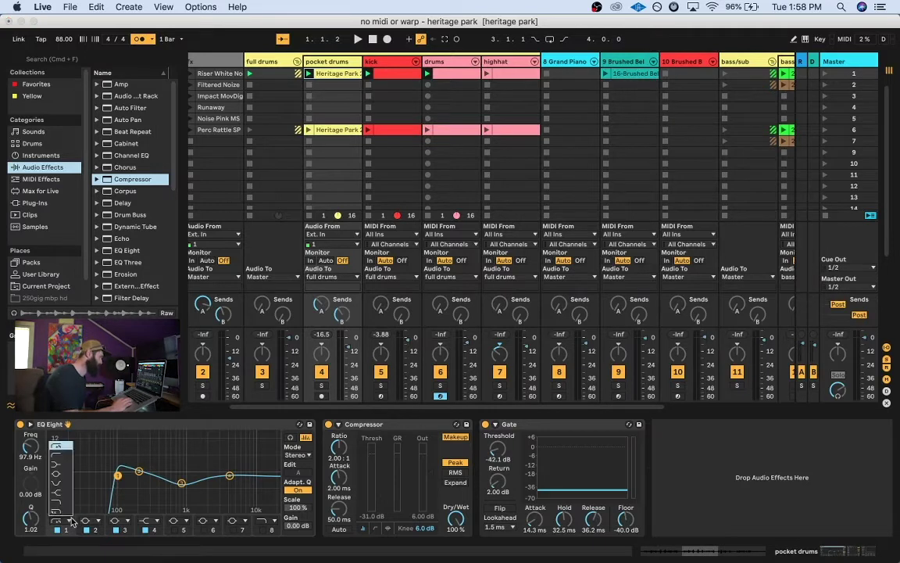
left_click(61, 447)
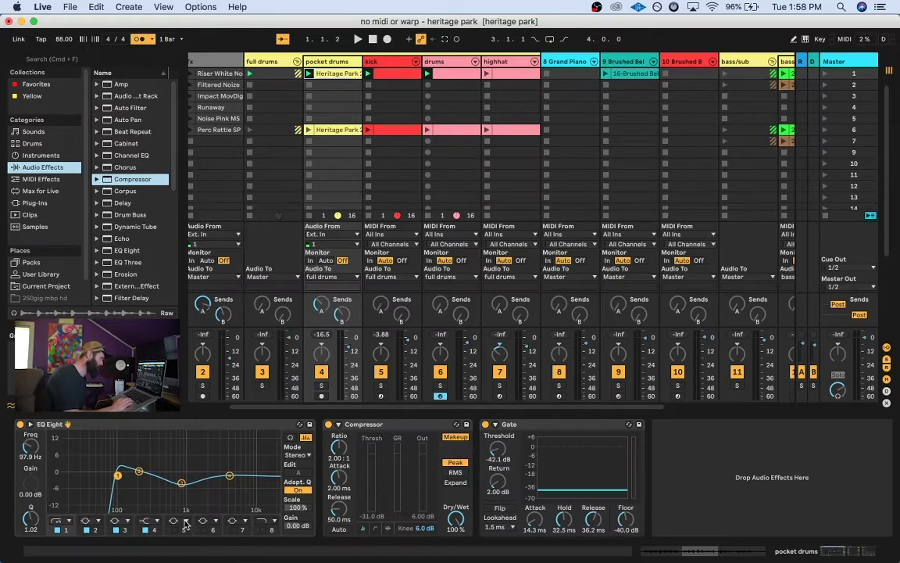
Try the steep high-cut filter on EQ Eight band 4, and settle on the gentler high-cut filter at 4.42 kHz.
left_click(146, 520)
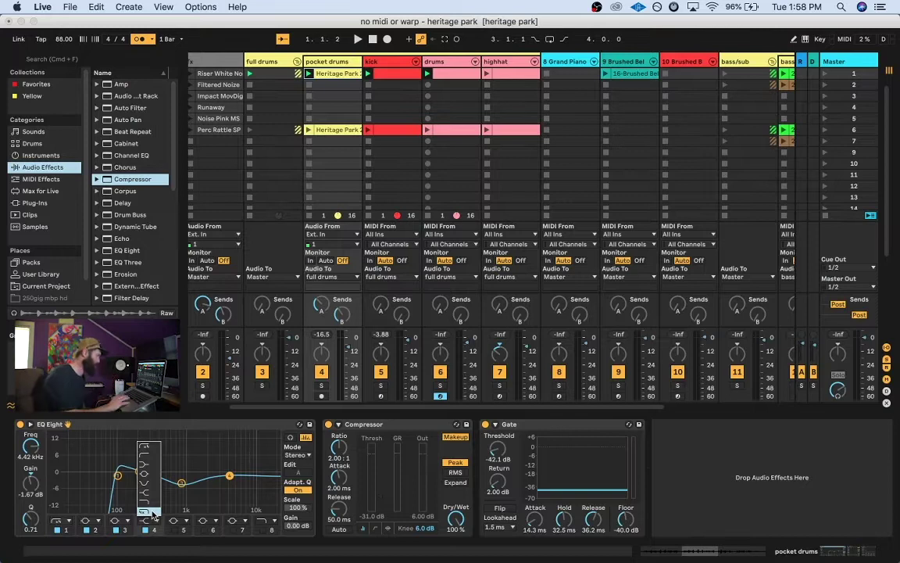
left_click(152, 511)
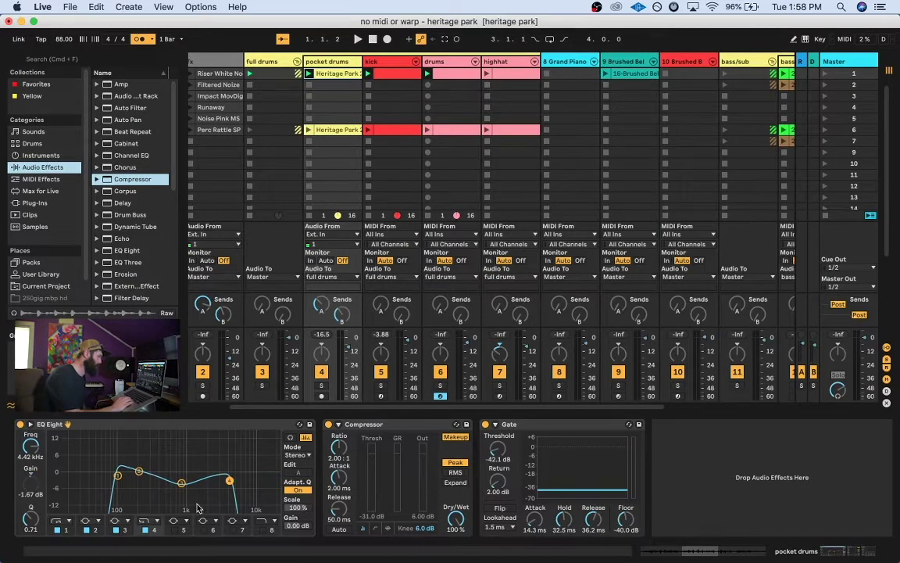
left_click(144, 520)
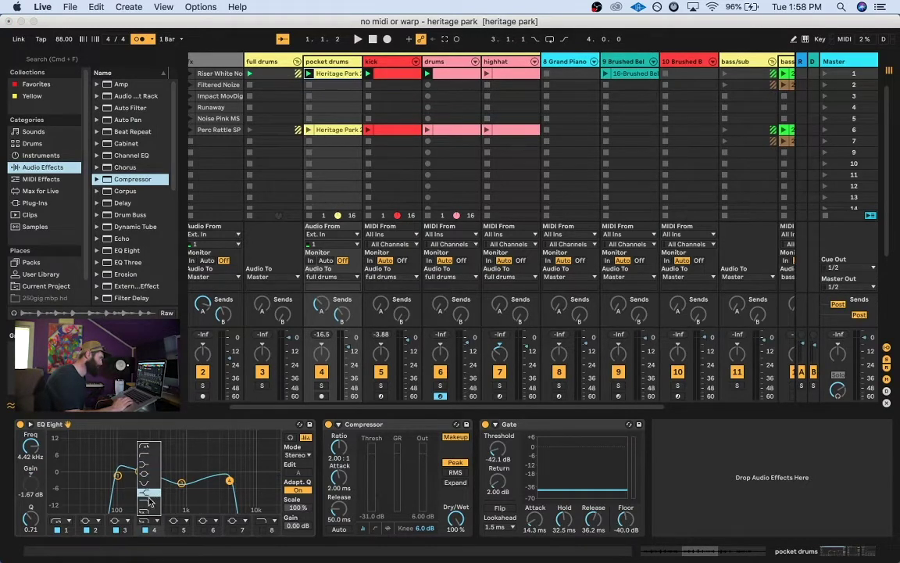
left_click(159, 465)
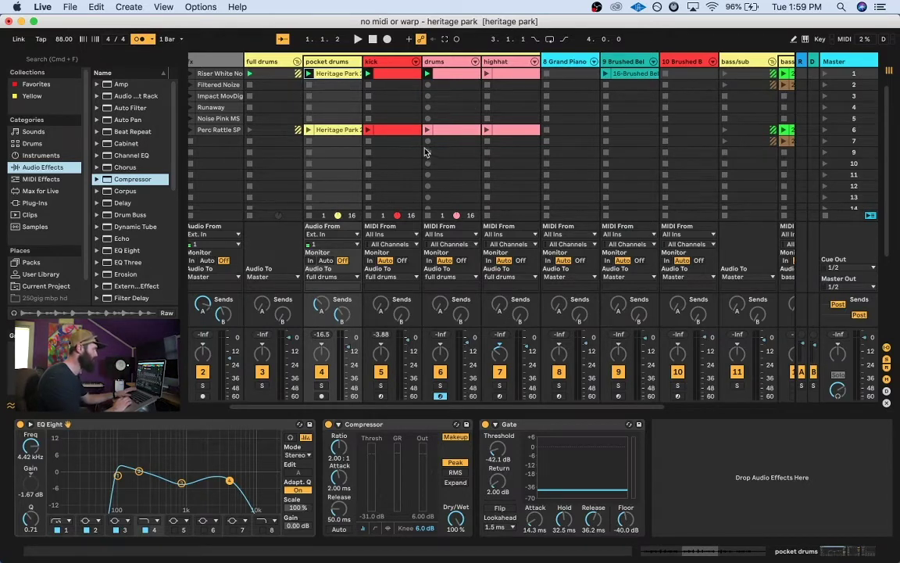
Listen briefly to the drums track's scene 1 clip, stopping both playback and that track's clip.
scroll(429, 172, "right", 3)
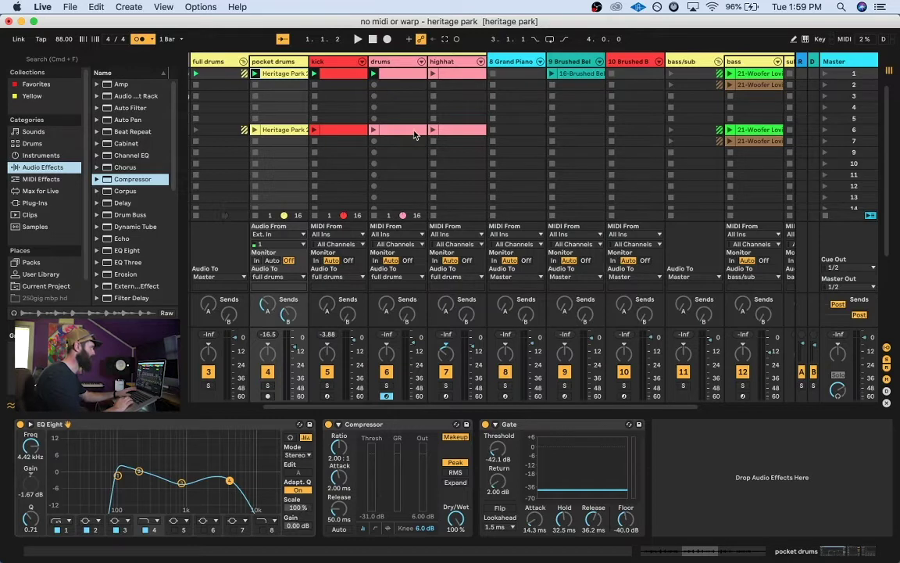
left_click(376, 73)
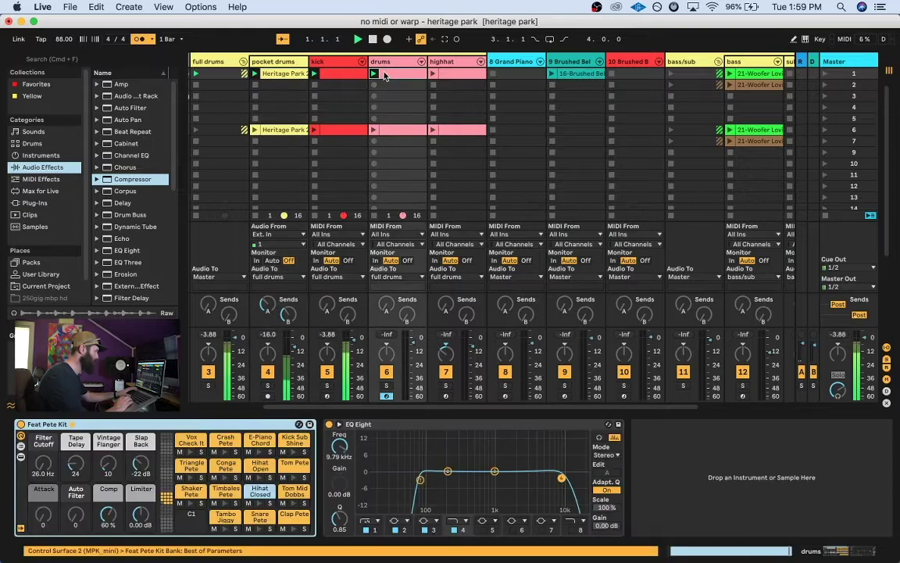
key("space")
left_click(376, 215)
Display the drums track's scene 6 clip in an enlarged note editor and audition its pad sounds from Tambo Jiggy up to Conga Pete.
double_click(399, 131)
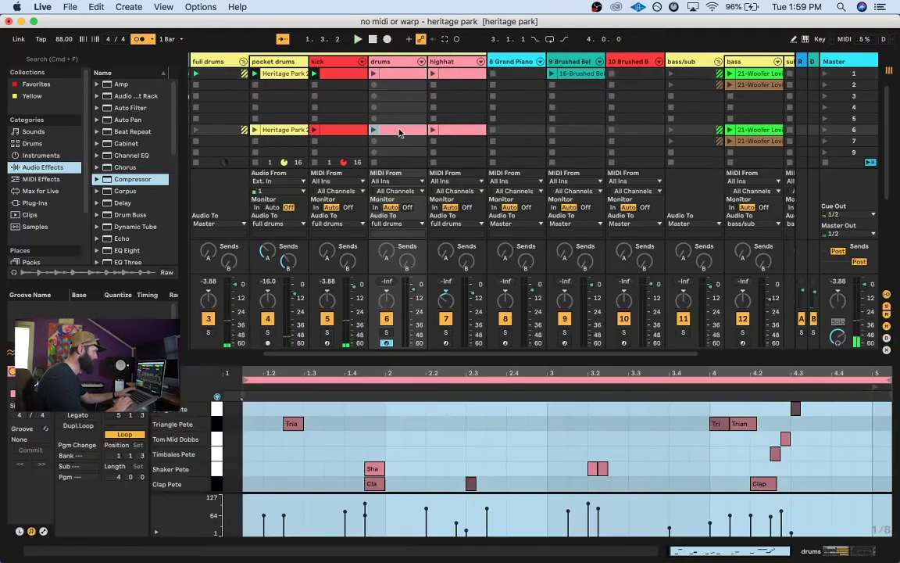
left_click_drag(482, 350, 486, 201)
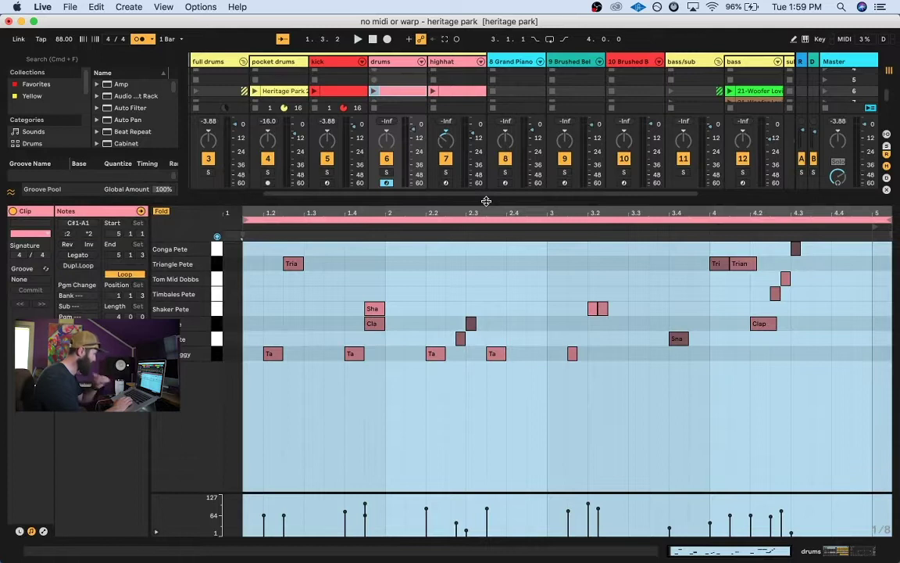
left_click(217, 357)
left_click(217, 342)
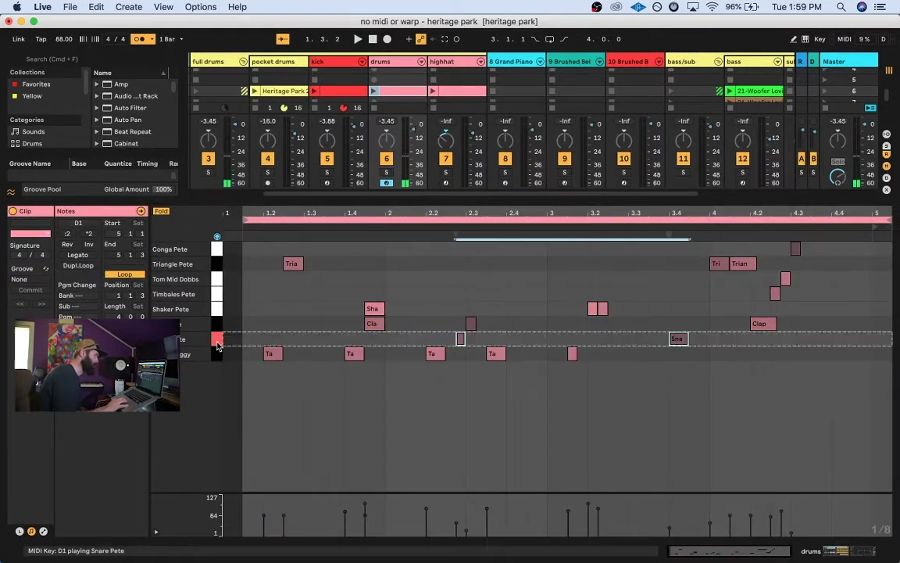
left_click(218, 324)
left_click(218, 309)
left_click(219, 291)
left_click(218, 265)
left_click(220, 250)
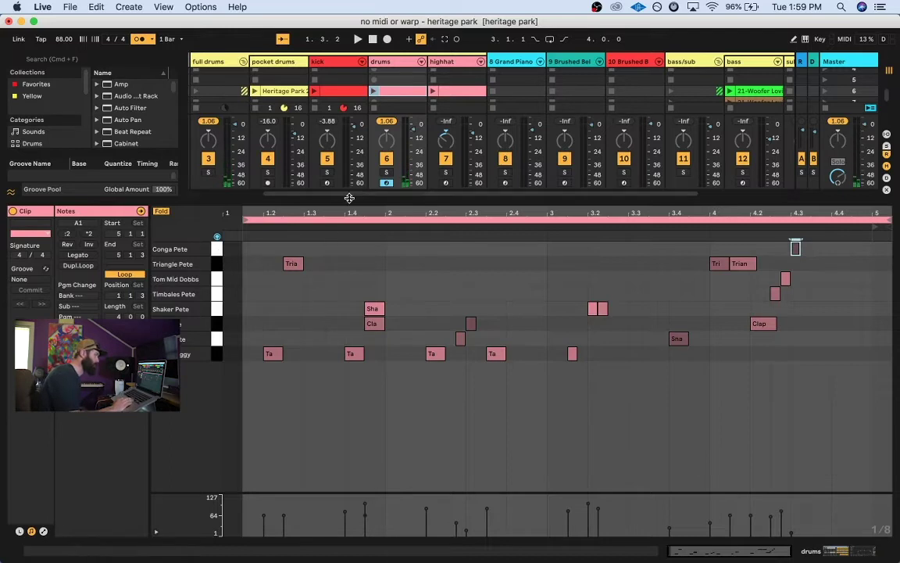
Return to the drums track's scene 1 clip and display its empty note grid in an enlarged editor.
left_click_drag(349, 201, 367, 297)
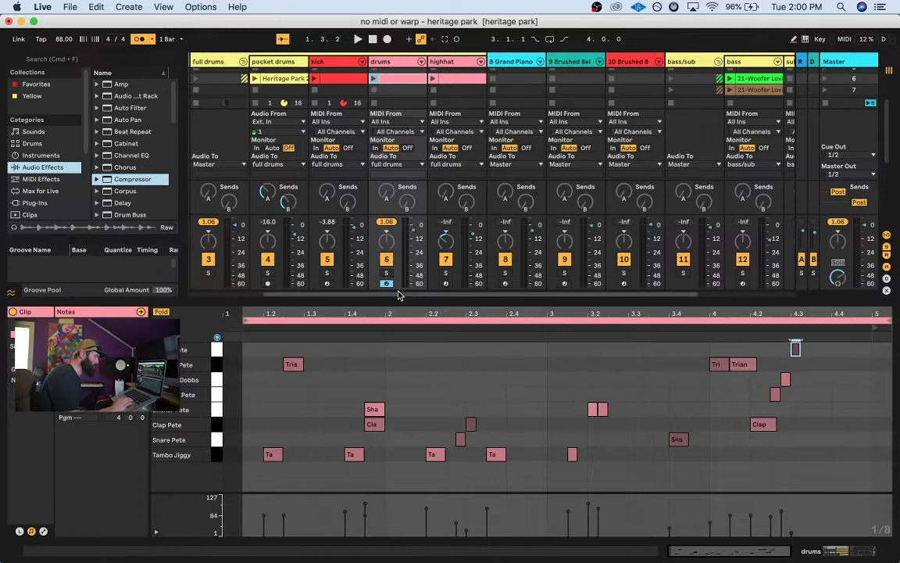
left_click_drag(395, 302, 402, 426)
scroll(411, 138, "up", 5)
scroll(414, 134, "left", 2)
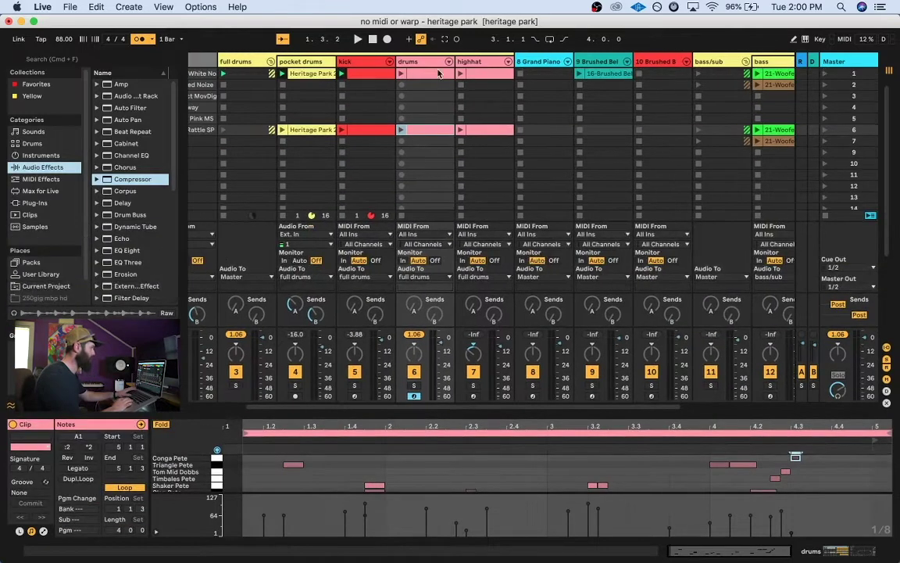
left_click(433, 76)
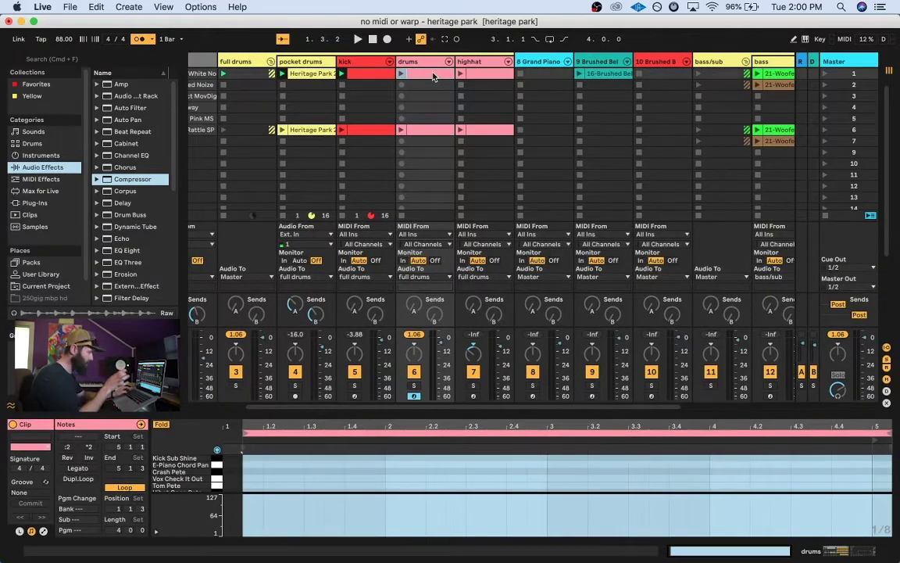
left_click_drag(495, 413, 497, 215)
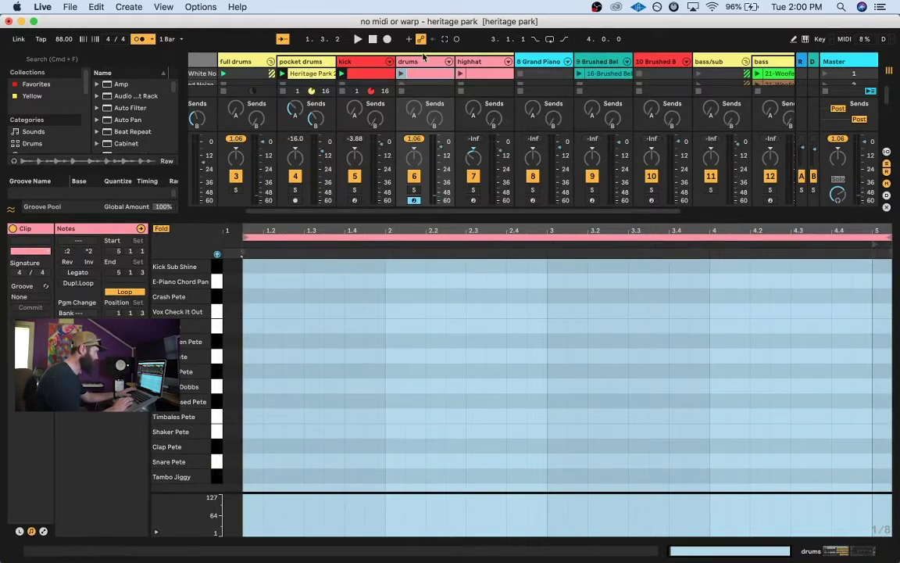
With the drums and kick tracks soloed and the scene 1 drums clip launched, add a Tambo Jiggy note at 1.2.
left_click(414, 189)
left_click(402, 72)
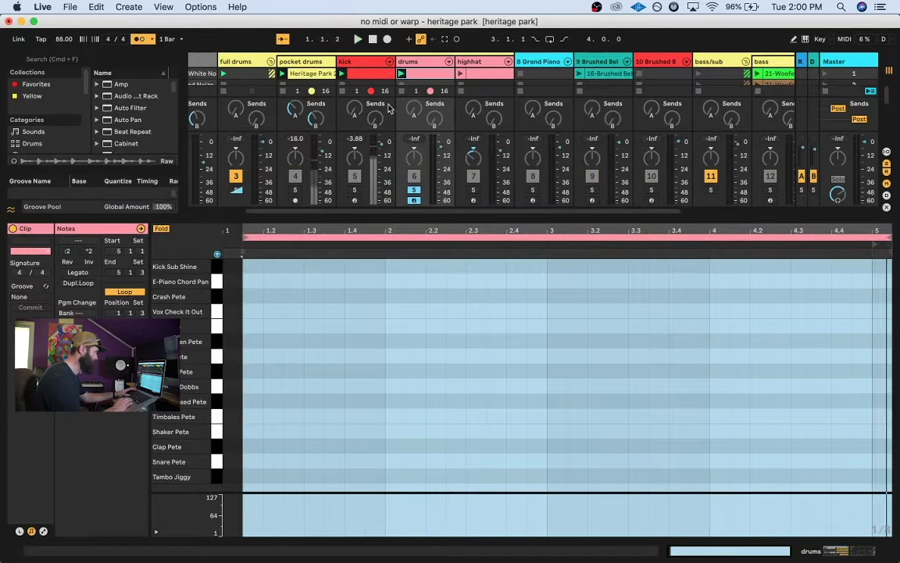
left_click(246, 480)
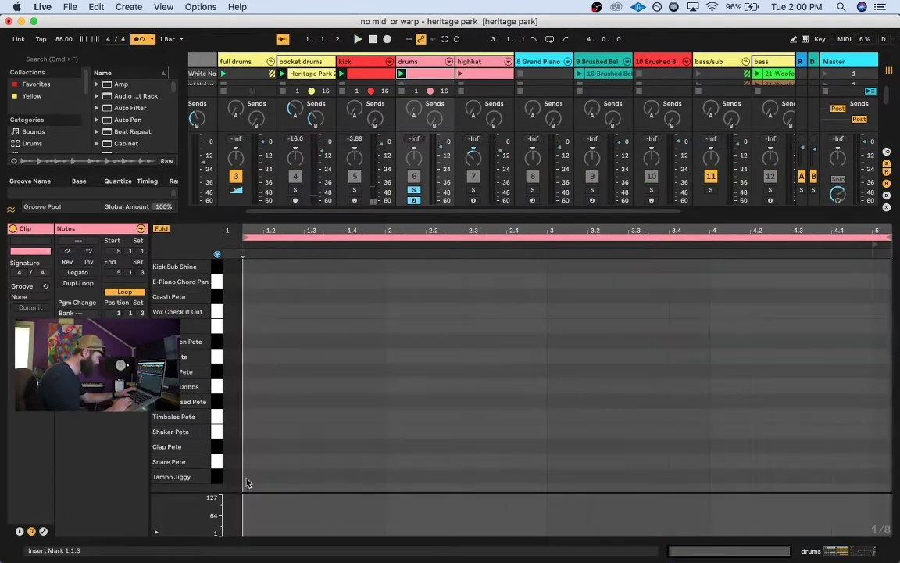
double_click(248, 476)
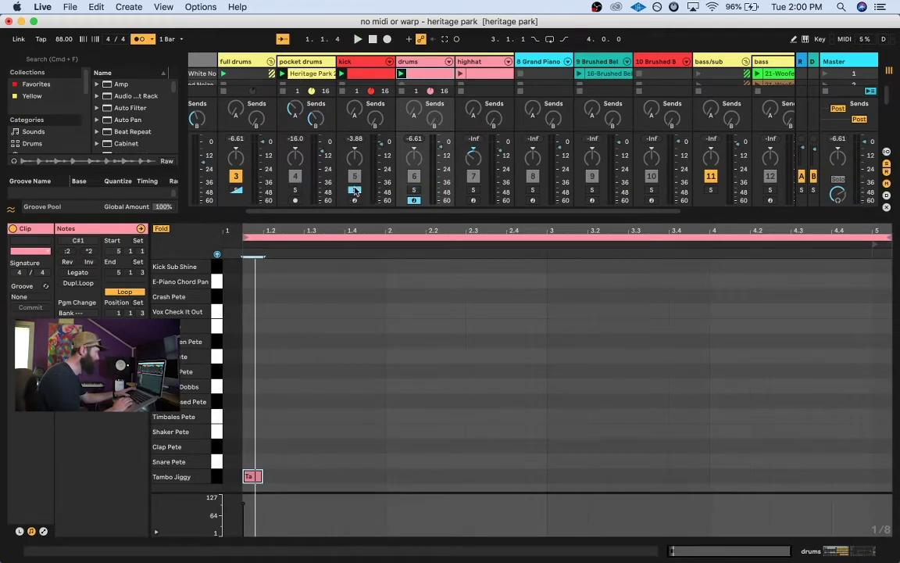
key("Right")
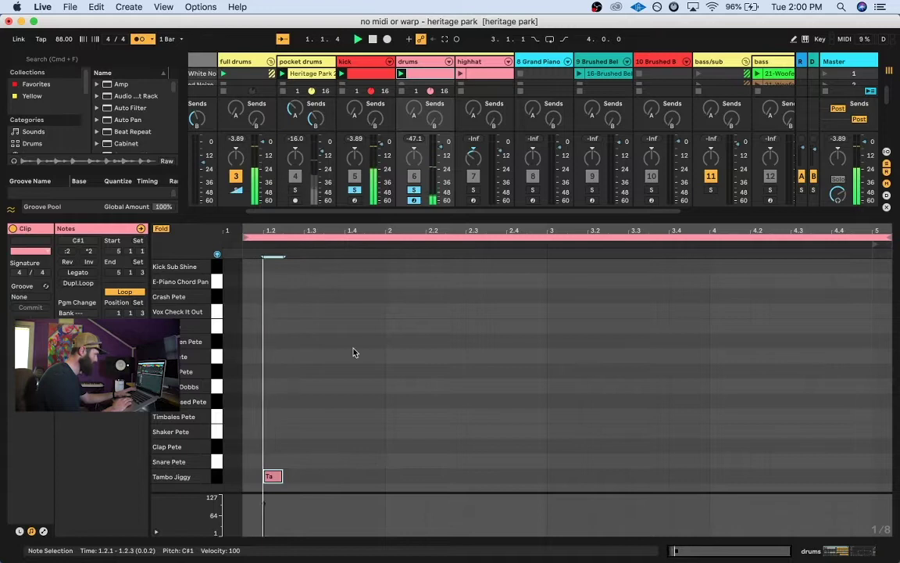
Add a Snare Pete note at 1.3.3, Shaker Pete notes at 1.4.3 and 2.1.3, and a Tambo Jiggy note at 2.2.
double_click(328, 463)
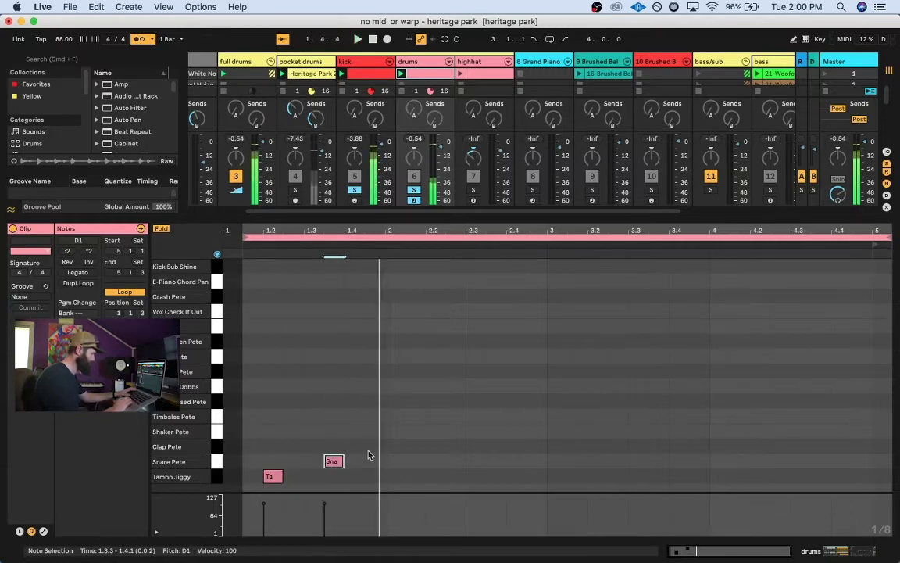
double_click(380, 429)
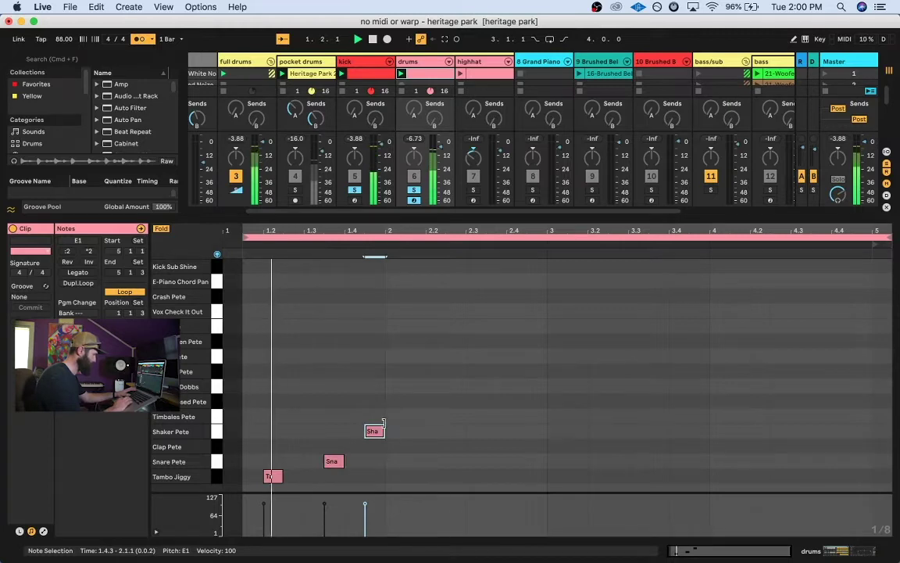
double_click(414, 431)
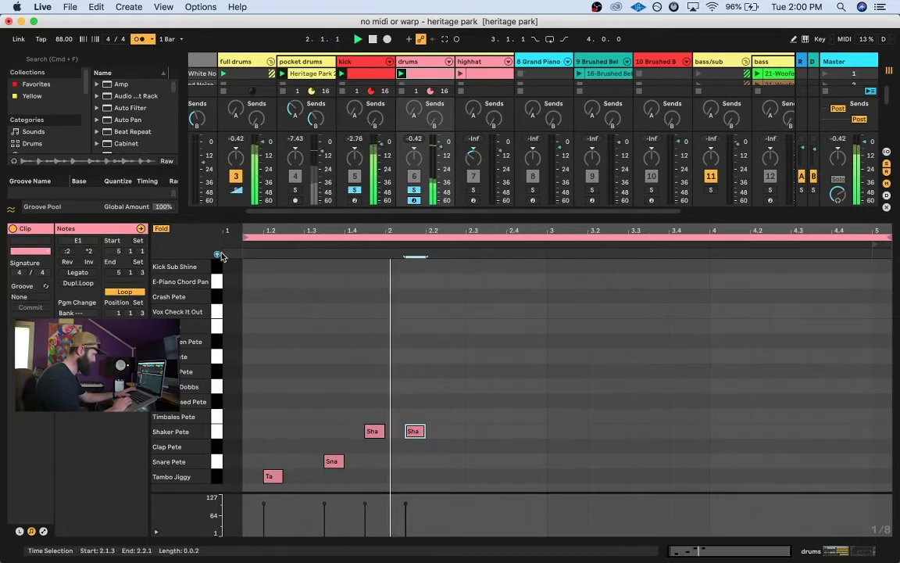
double_click(440, 474)
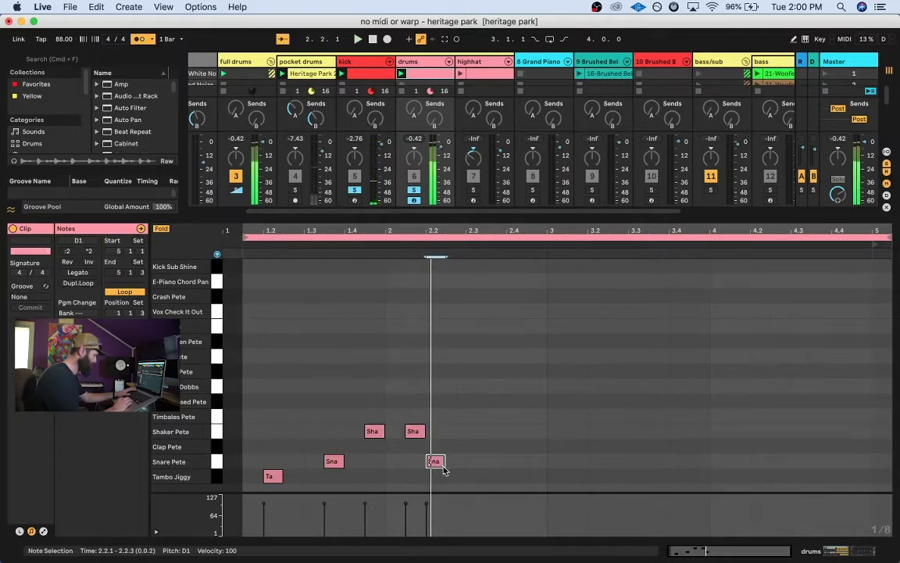
Add a Tom Mid Dobbs note at 2.3, Triangle Pete notes at 3 and 3.2, and a Shaker Pete note at 3.2.3.
double_click(469, 391)
double_click(552, 373)
double_click(601, 373)
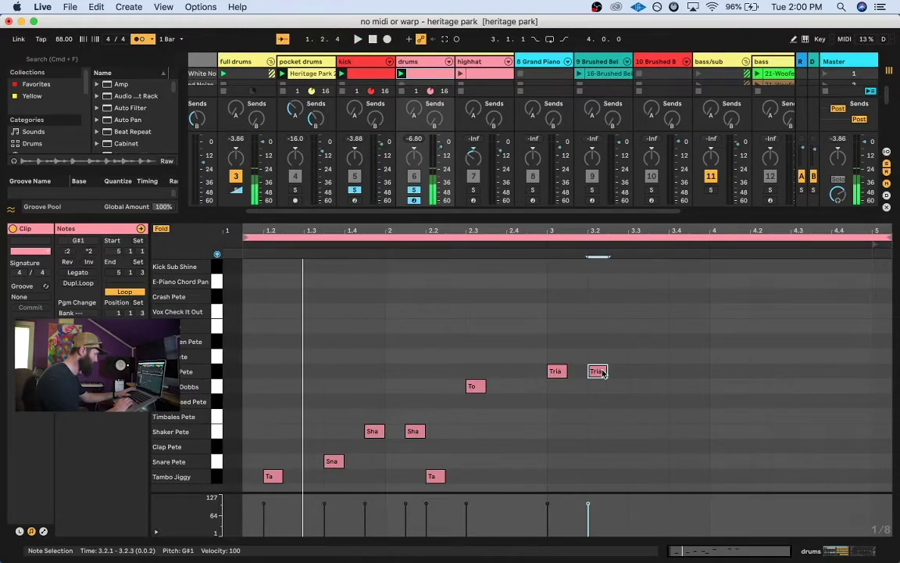
double_click(600, 432)
key("Right")
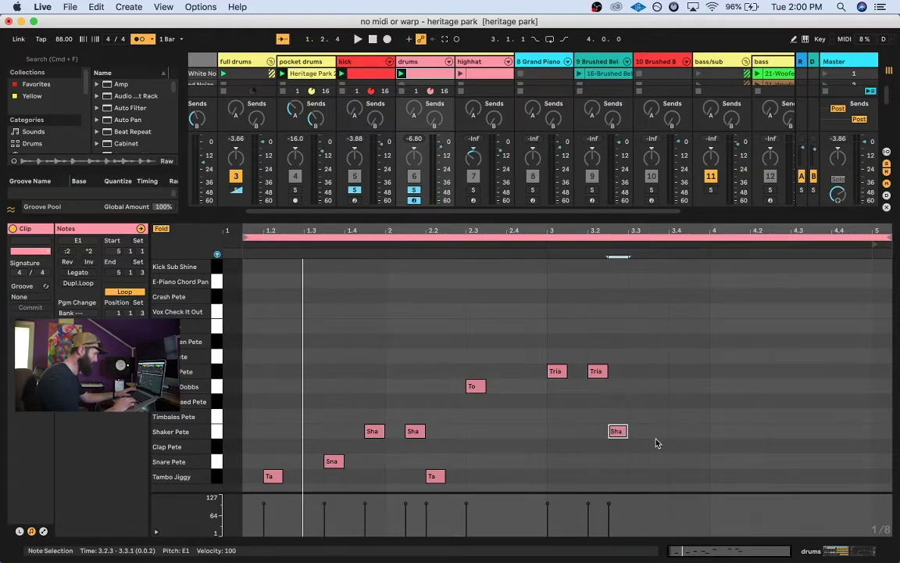
Add a Tambo Jiggy note at 3.3, a Tom Mid Dobbs note at 4, and a Hihat Open Pete note at 4.2.
double_click(640, 478)
double_click(719, 386)
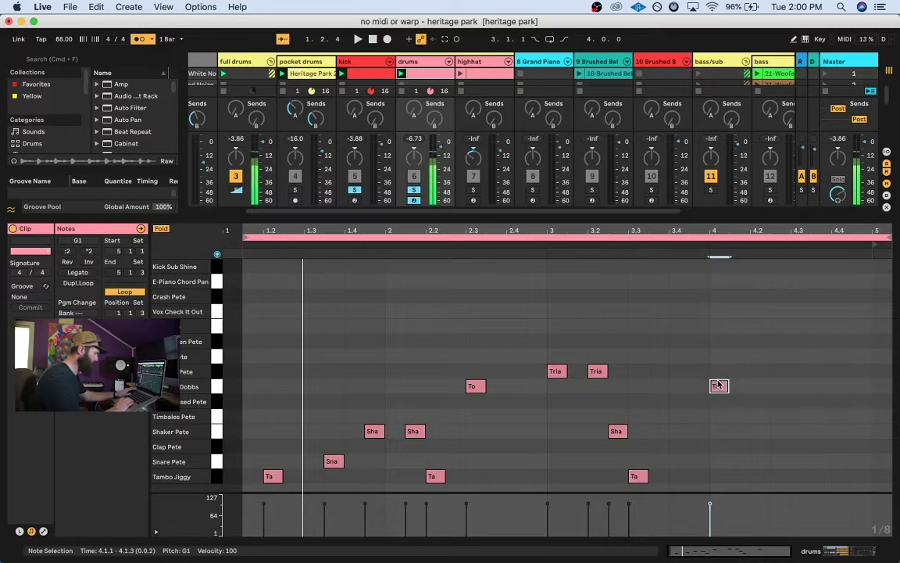
double_click(757, 340)
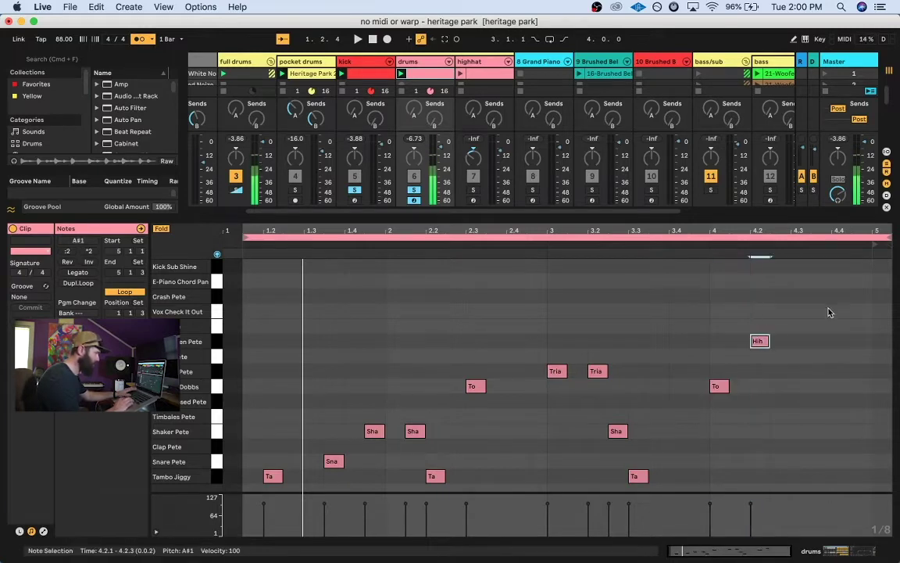
Add a Conga Pete note at 4.3 in the drums clip.
double_click(840, 267)
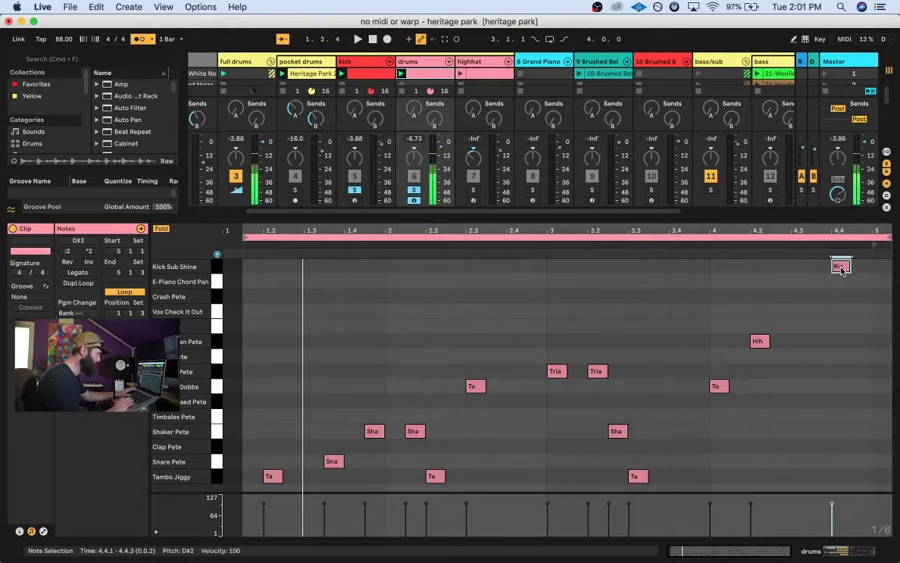
key("Down")
key("Down")
key("Down")
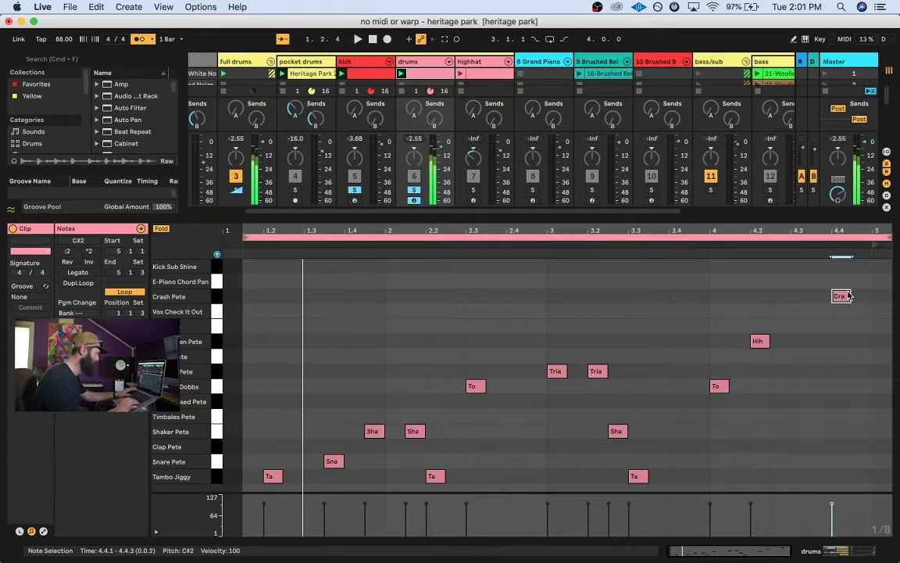
key("Down")
key("Down")
key("Down")
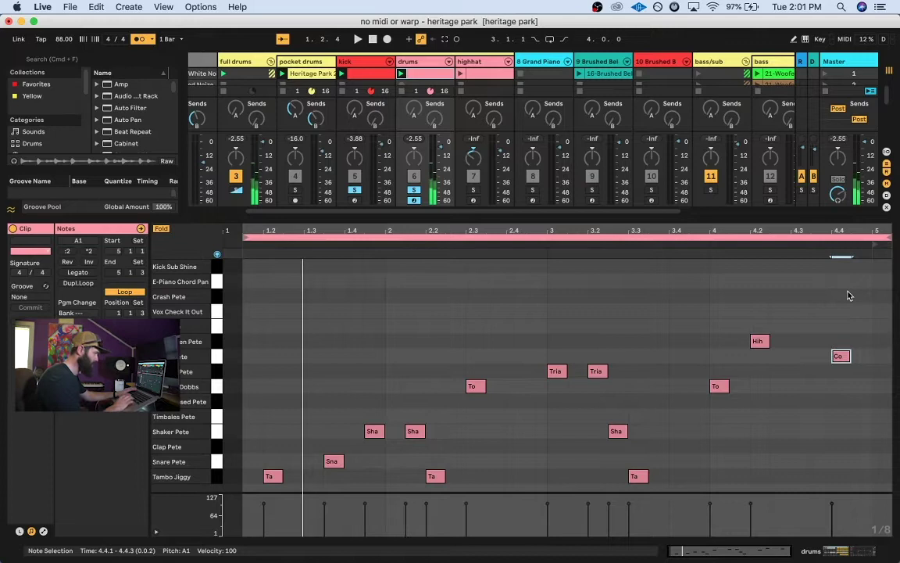
key("Left")
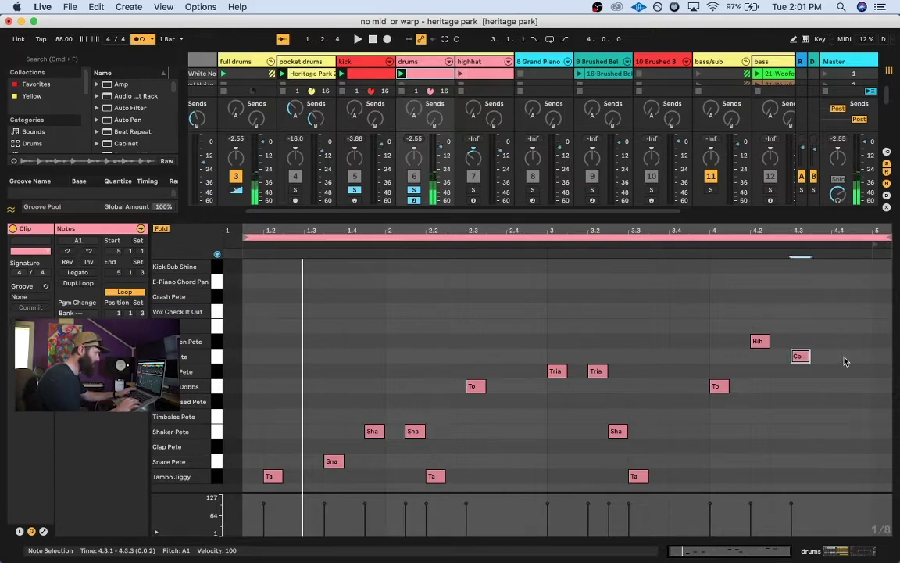
Play back the percussion pattern, turn off the metronome, and solo the pocket drums as well to hear the parts together.
key("space")
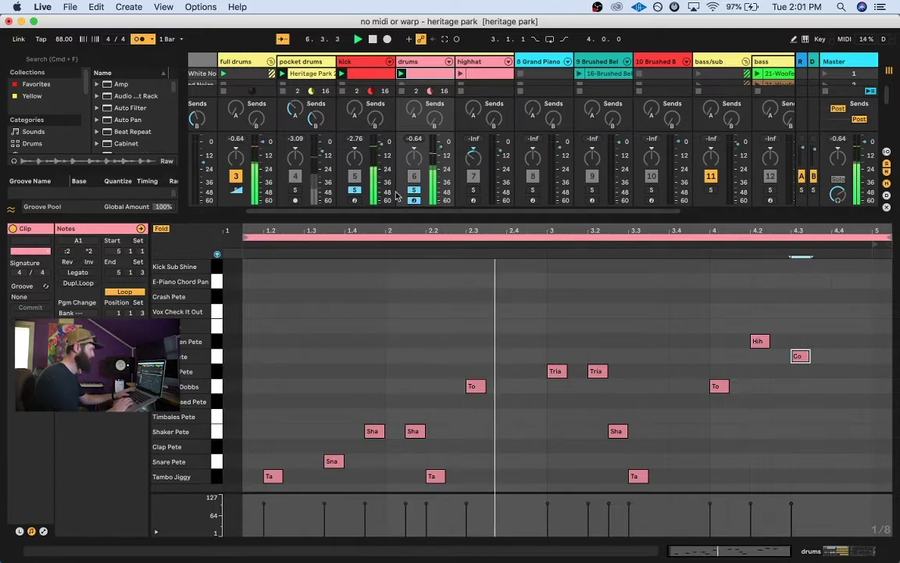
left_click(139, 40)
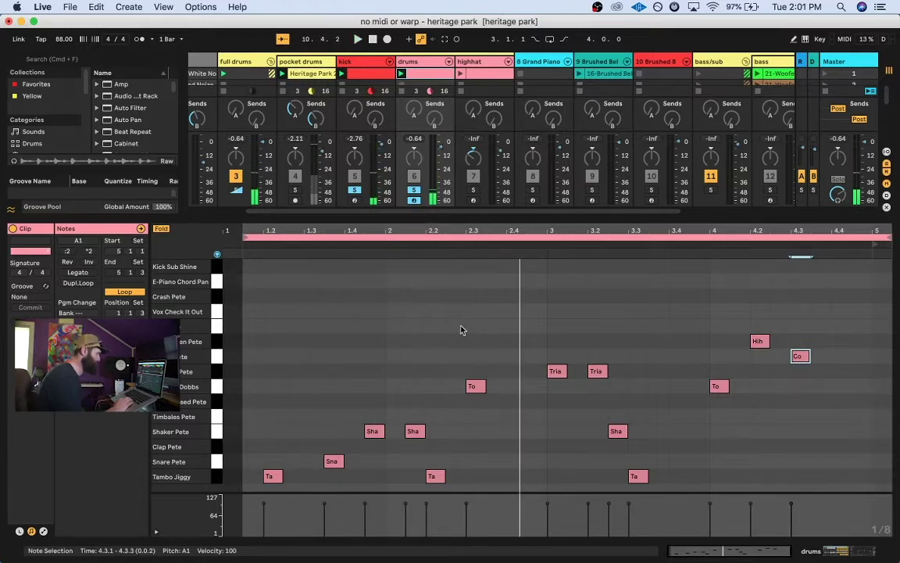
left_click(217, 431)
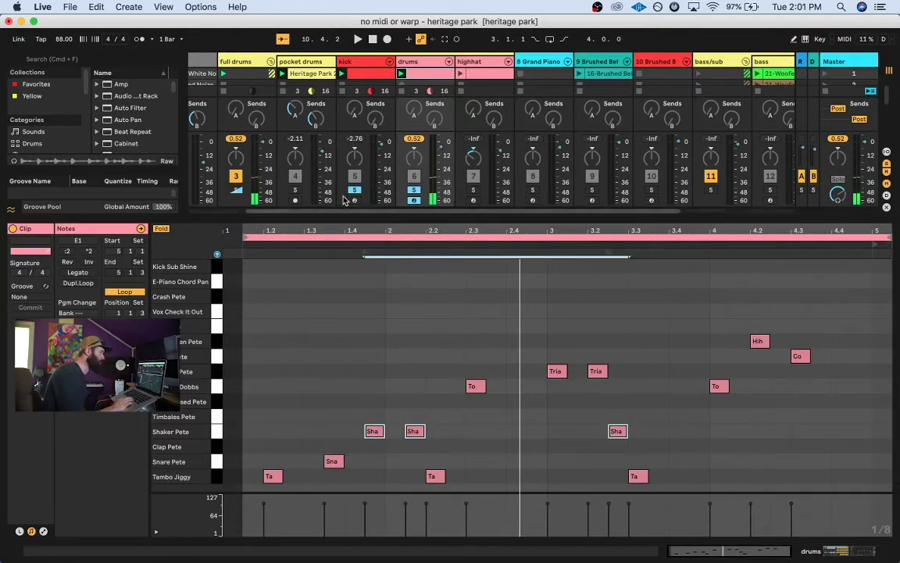
left_click(295, 193)
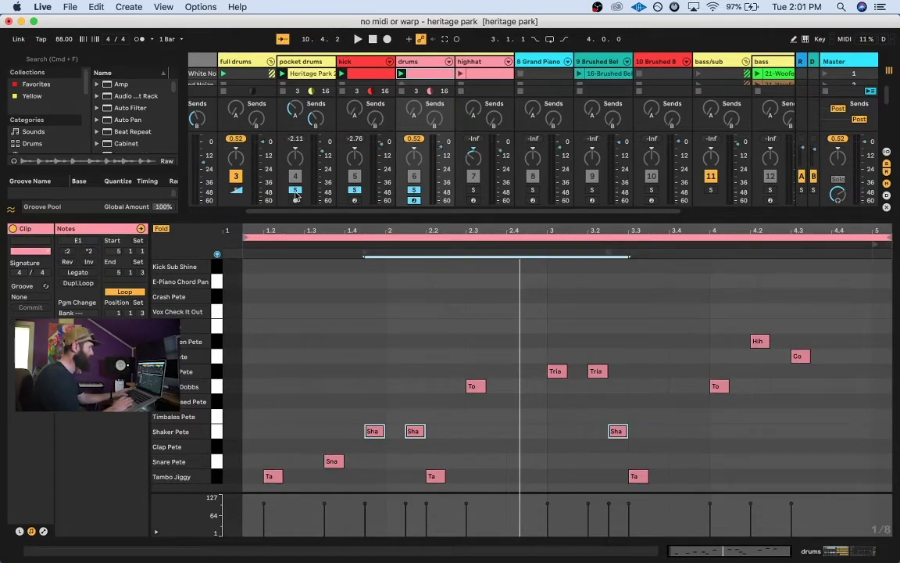
key("space")
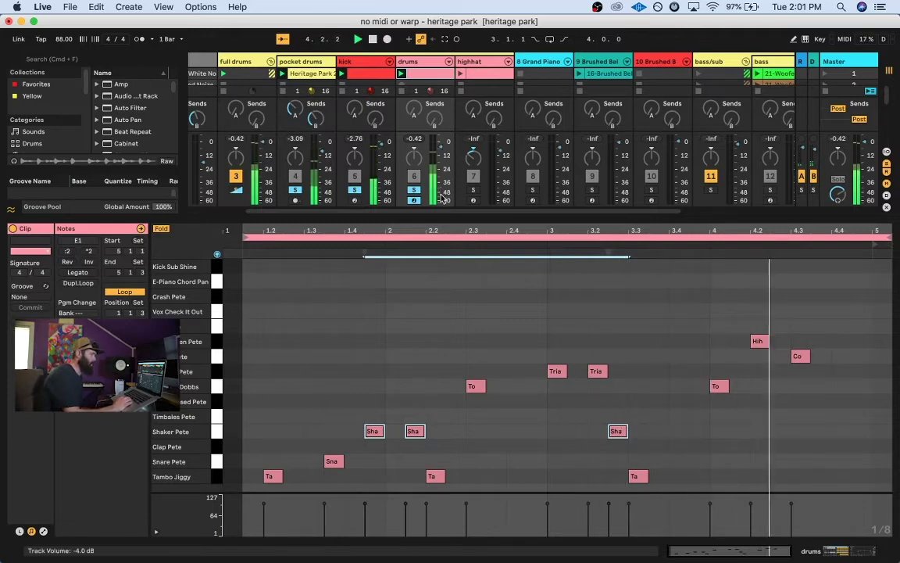
left_click_drag(420, 218, 421, 362)
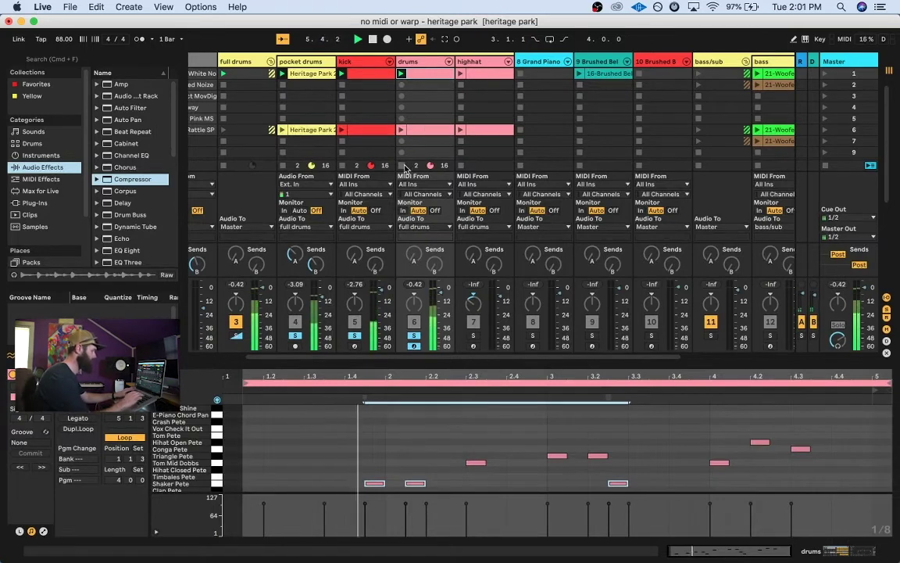
key("XF86AudioRaiseVolume")
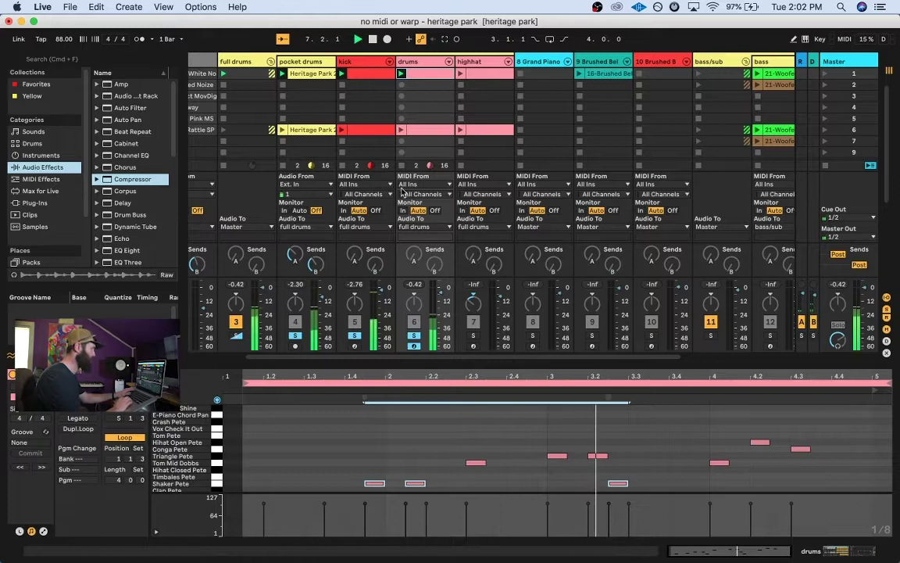
Solo and arm the 9 Brushed Bell track, and browse the Collision instrument presets.
scroll(336, 156, "right", 3)
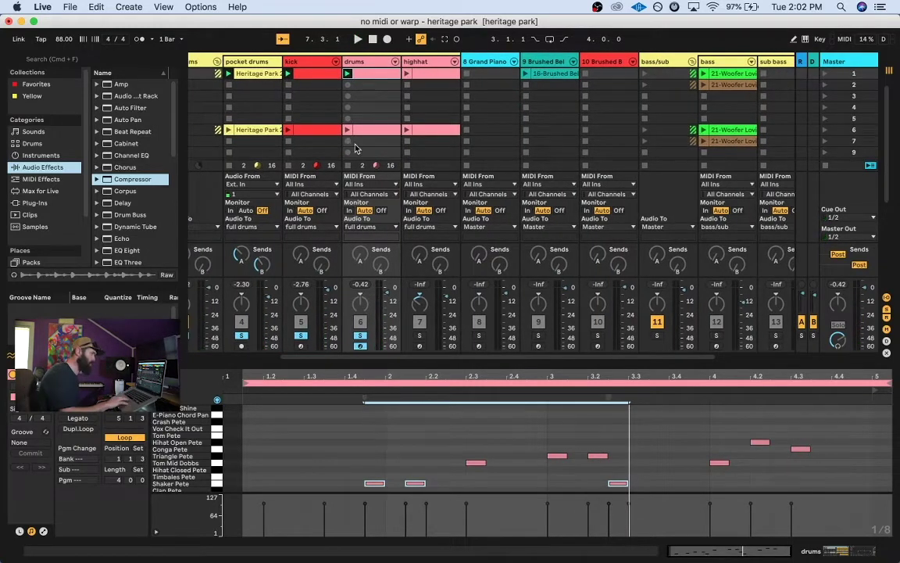
left_click(538, 346)
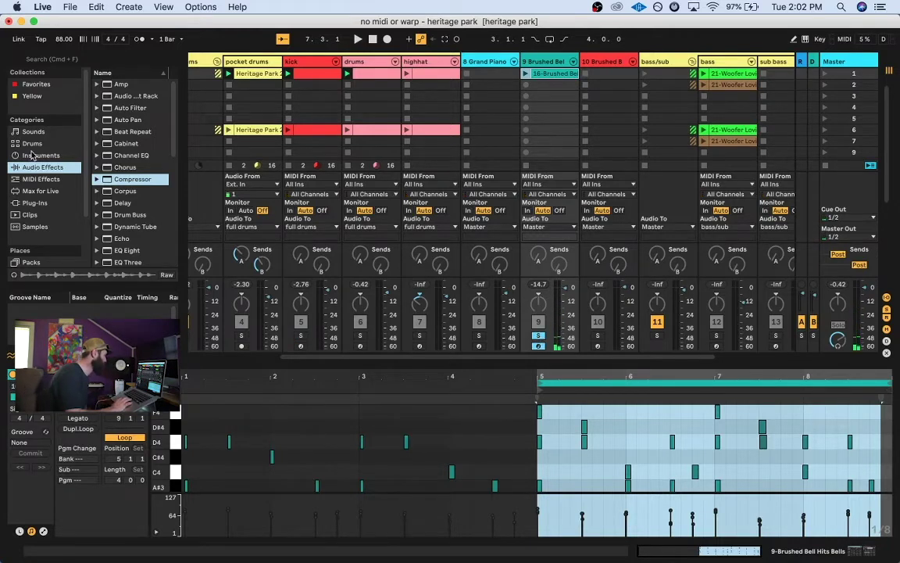
left_click(36, 155)
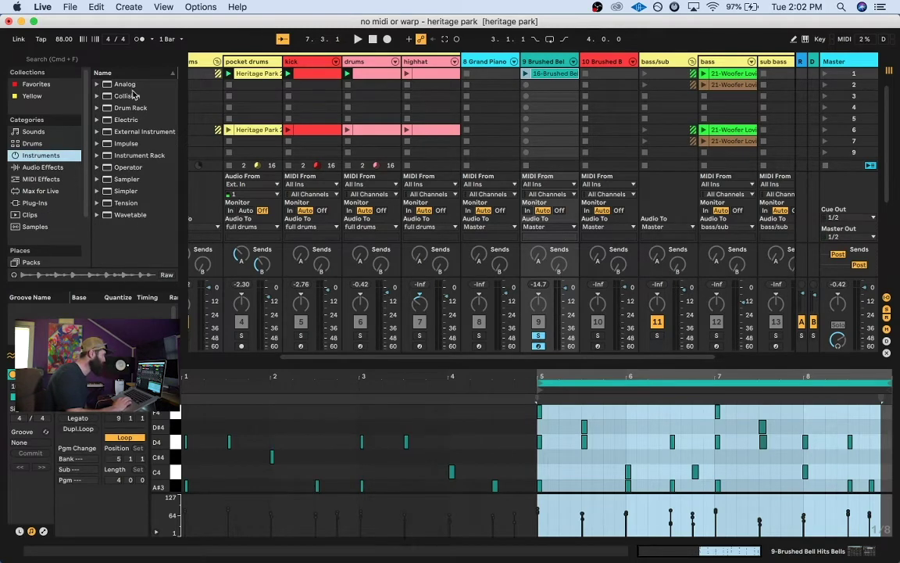
left_click(96, 96)
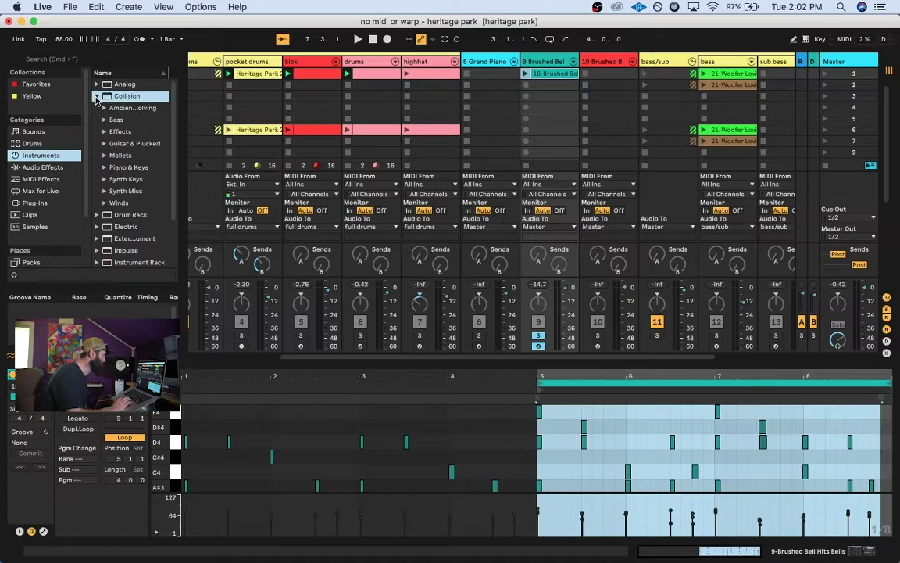
left_click(104, 168)
left_click(104, 168)
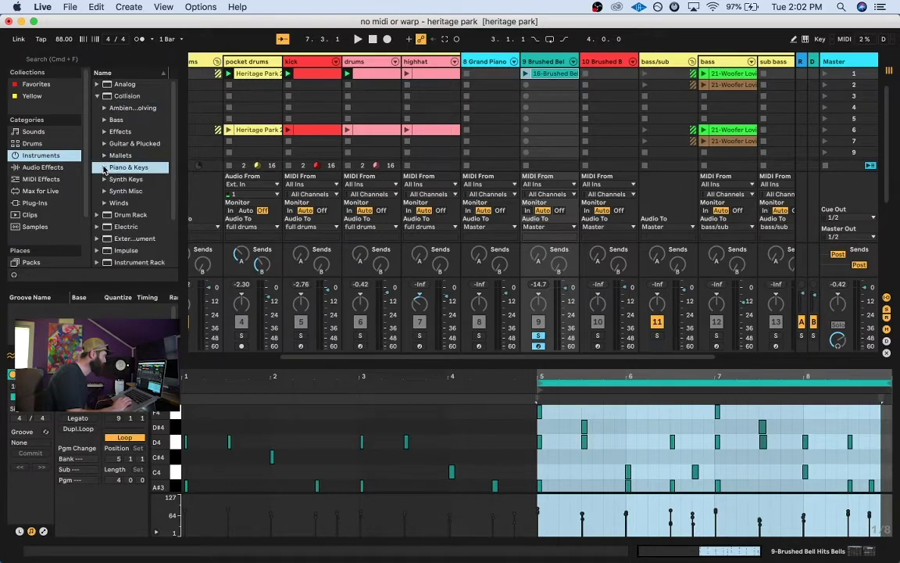
Search the instruments for "brushed", look through the Instrument Rack Mallets presets, and clear the search.
left_click(88, 59)
type("brused")
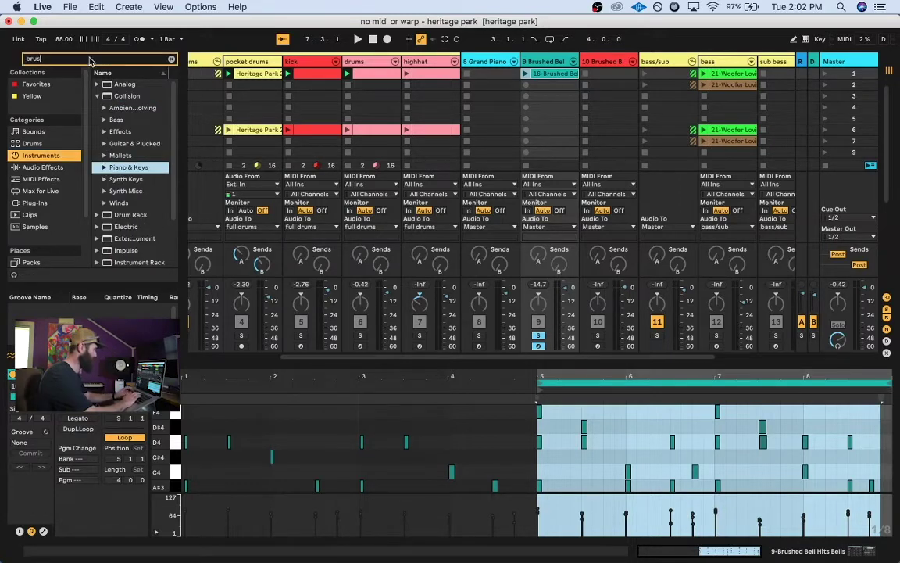
key("BackSpace")
key("BackSpace")
type("hed")
left_click(97, 84)
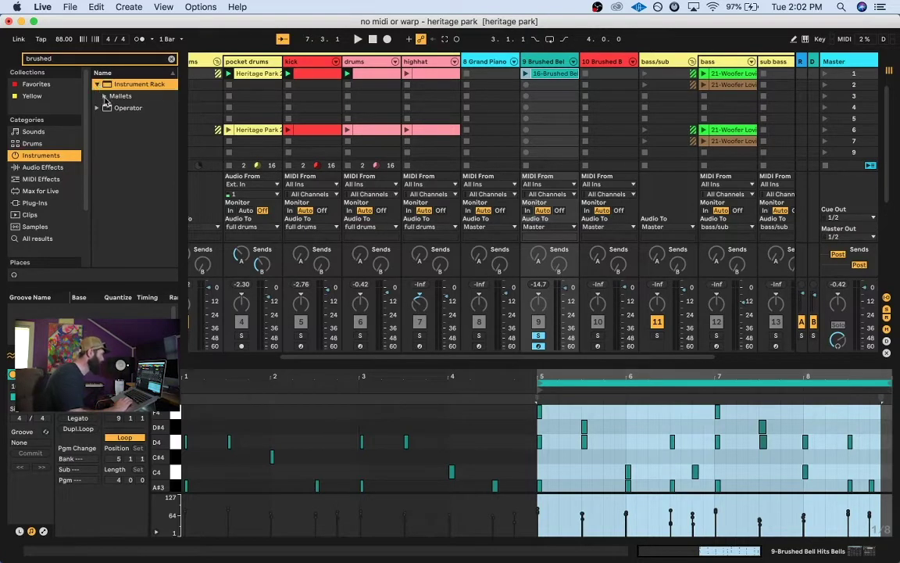
left_click(105, 96)
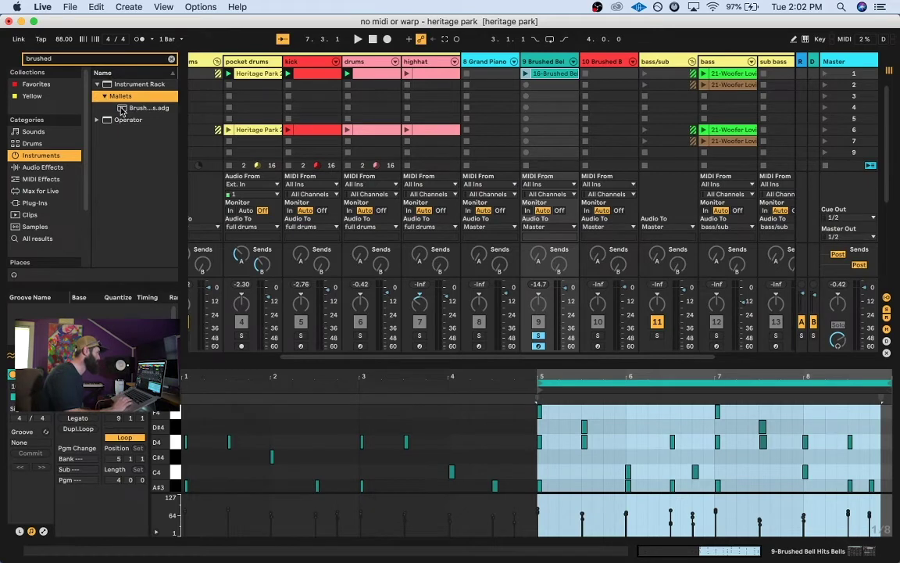
left_click(171, 59)
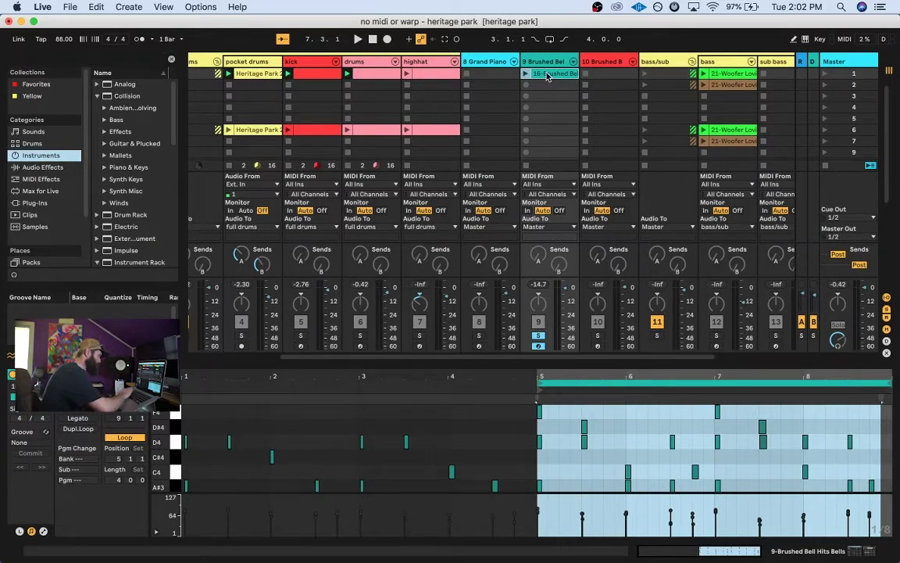
Show the Brushed Bell track's device chain, unsolo the track, and play it along with the drums.
key("shift+Tab")
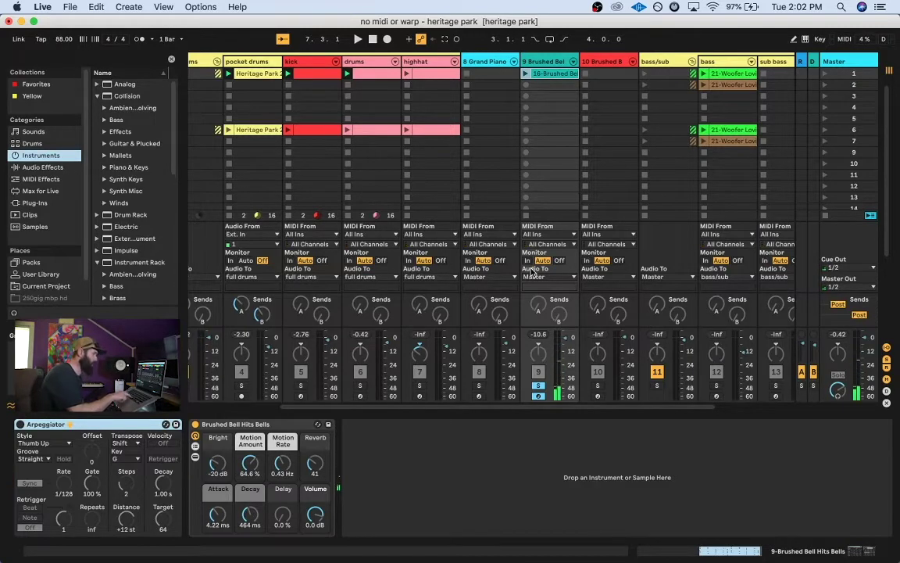
left_click(538, 386)
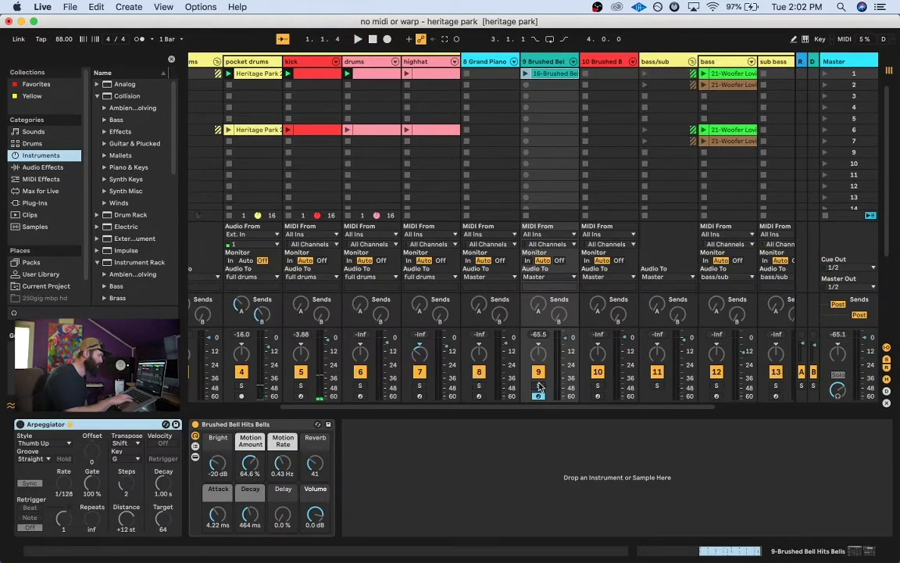
key("space")
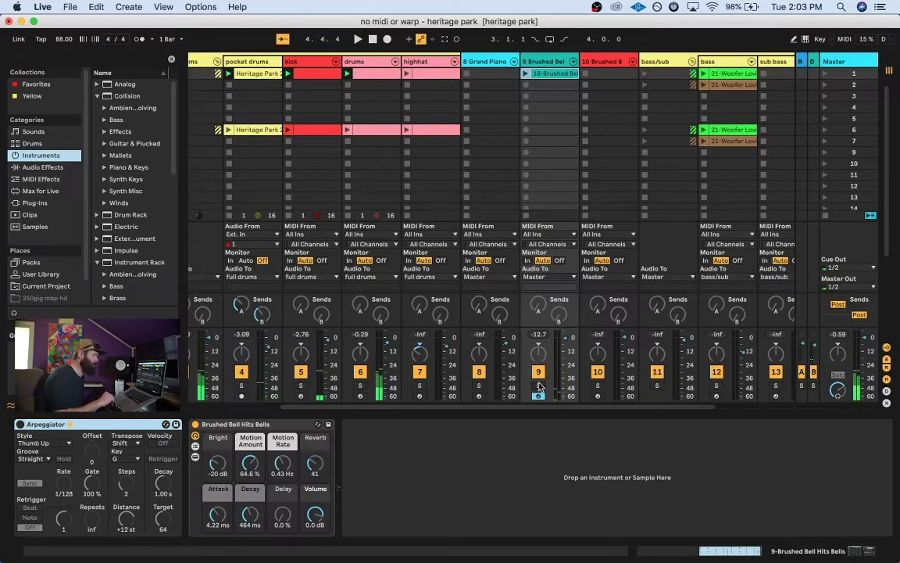
Open the notes of the scene 1 Brushed Bell clip, solo its track, and launch the clip to review the bell part.
left_click(528, 72)
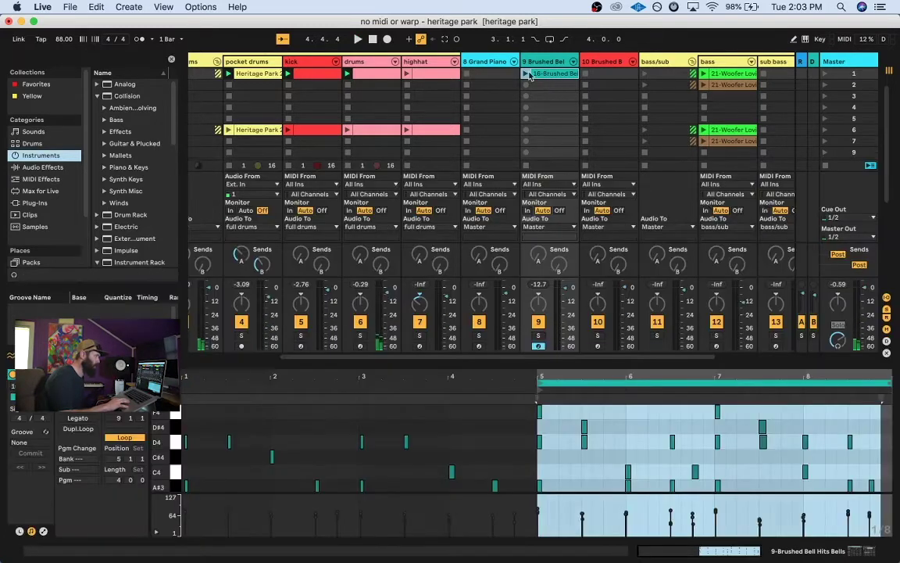
left_click(539, 336)
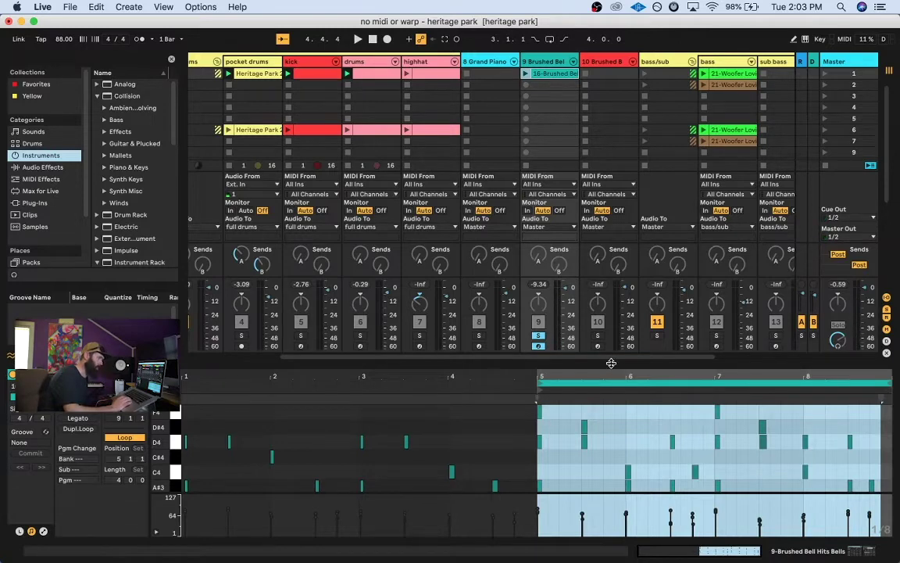
left_click_drag(611, 363, 612, 255)
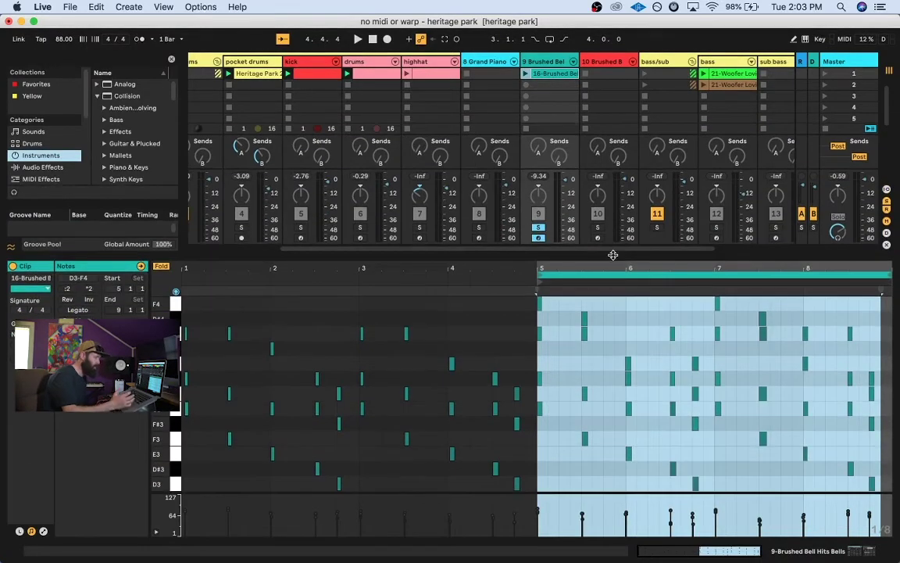
left_click_drag(613, 255, 618, 338)
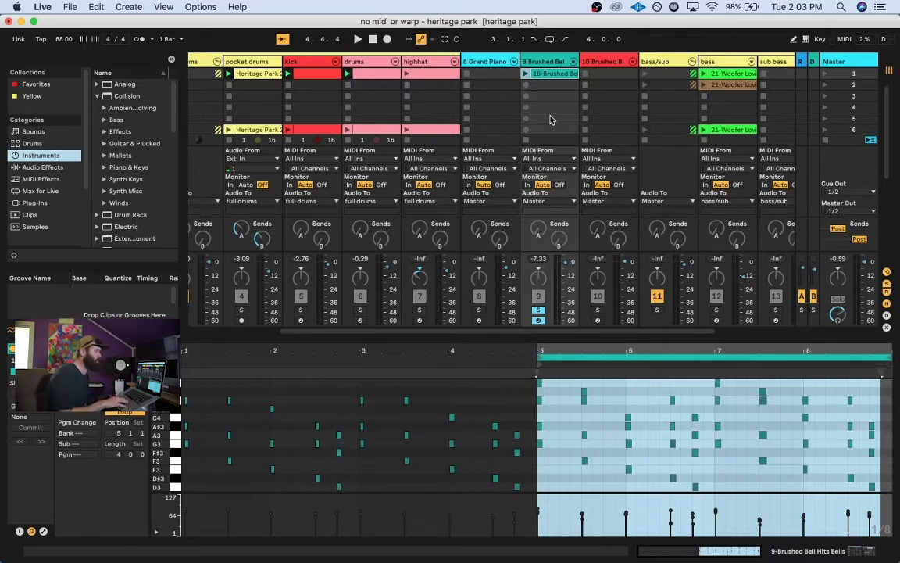
left_click_drag(584, 334, 583, 281)
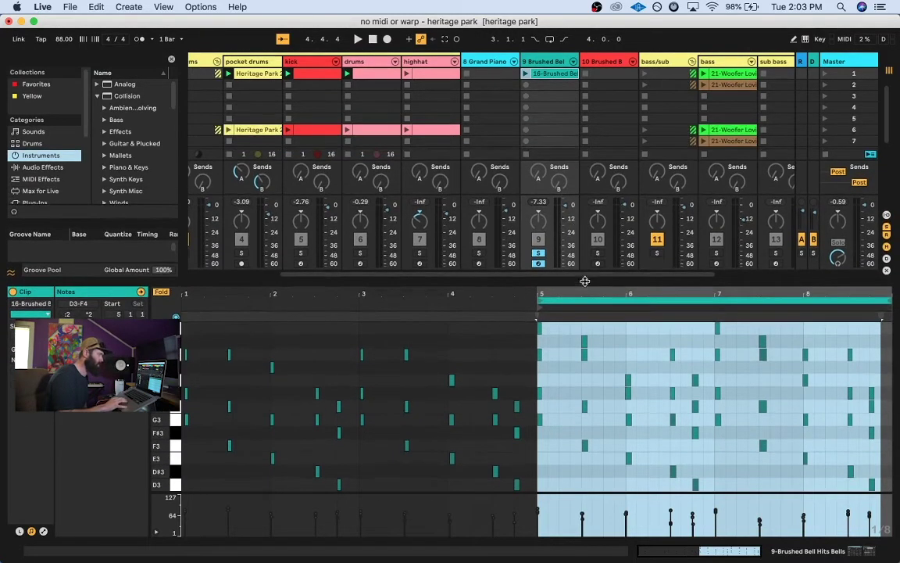
left_click(524, 73)
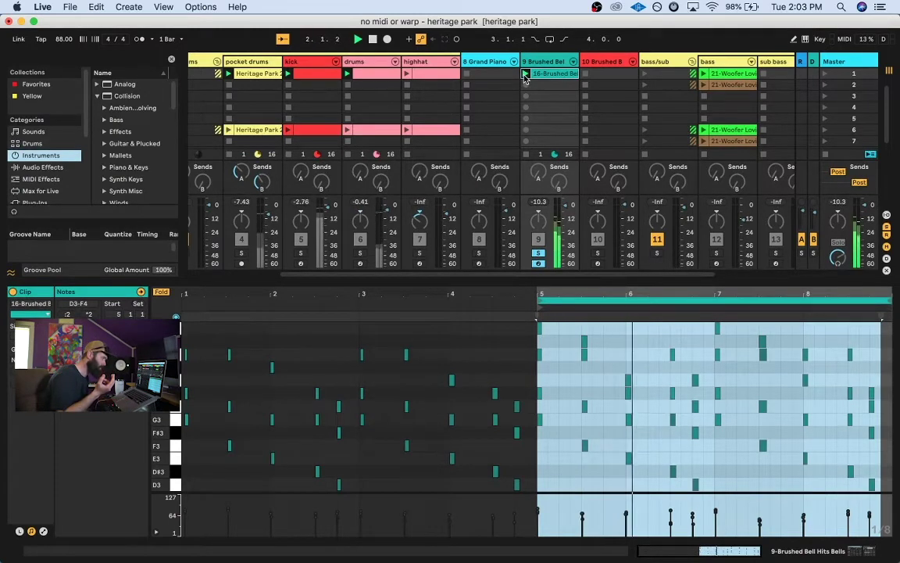
left_click_drag(563, 291, 563, 297)
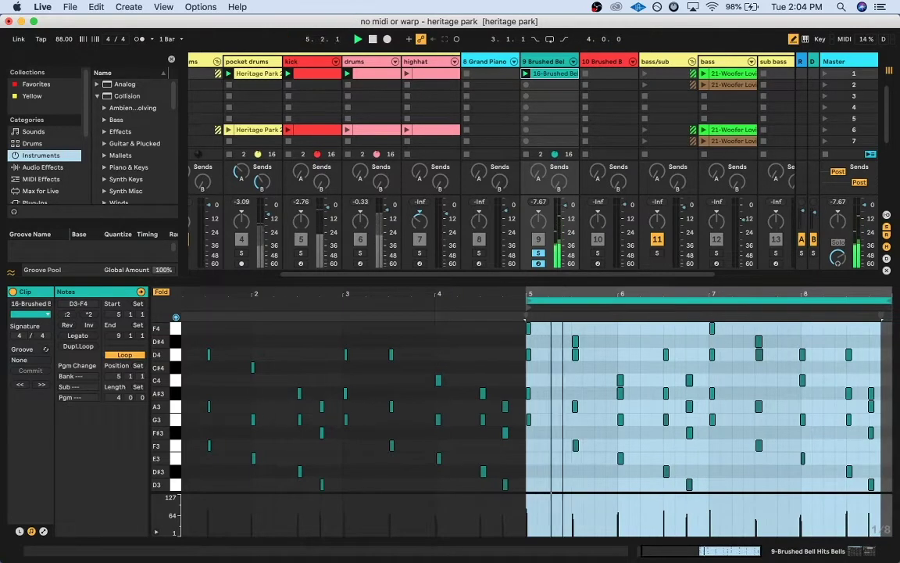
left_click_drag(574, 294, 574, 291)
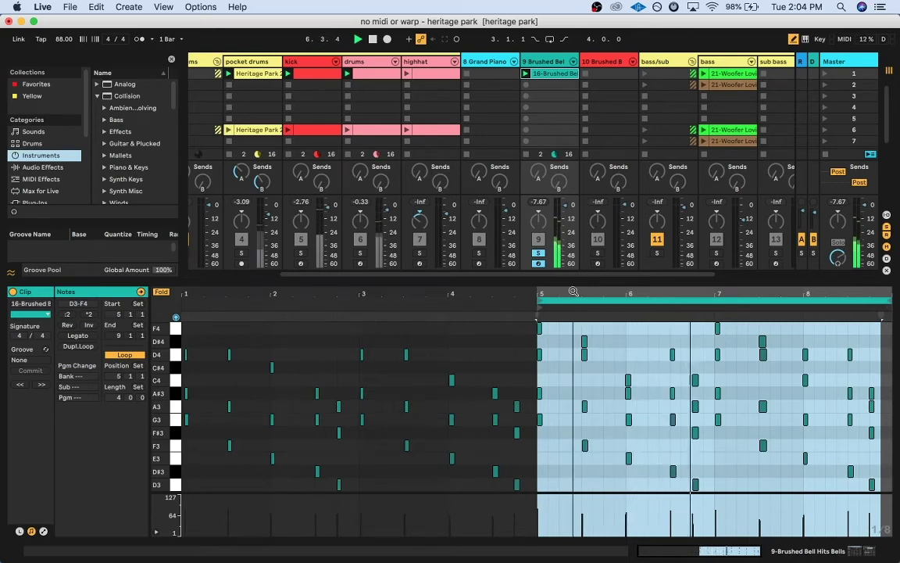
left_click_drag(577, 280, 571, 349)
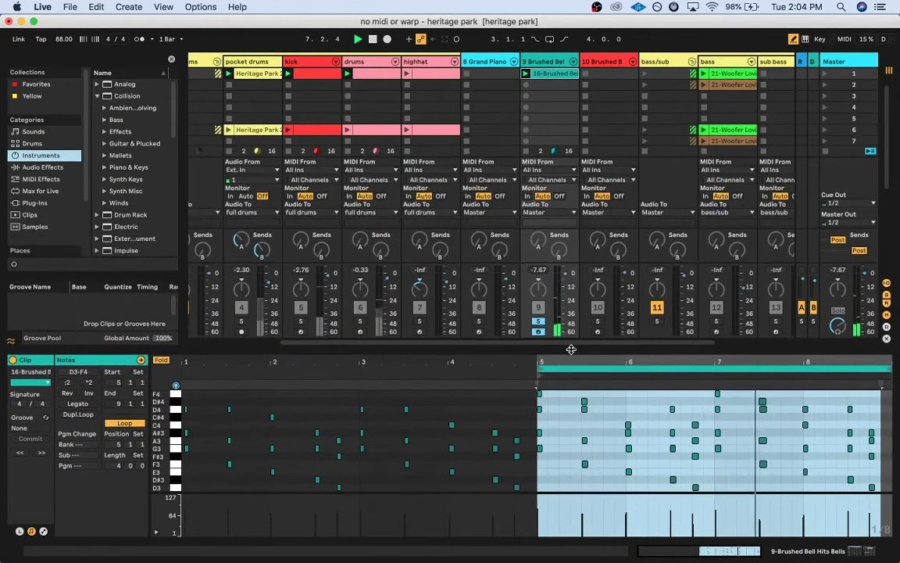
key("space")
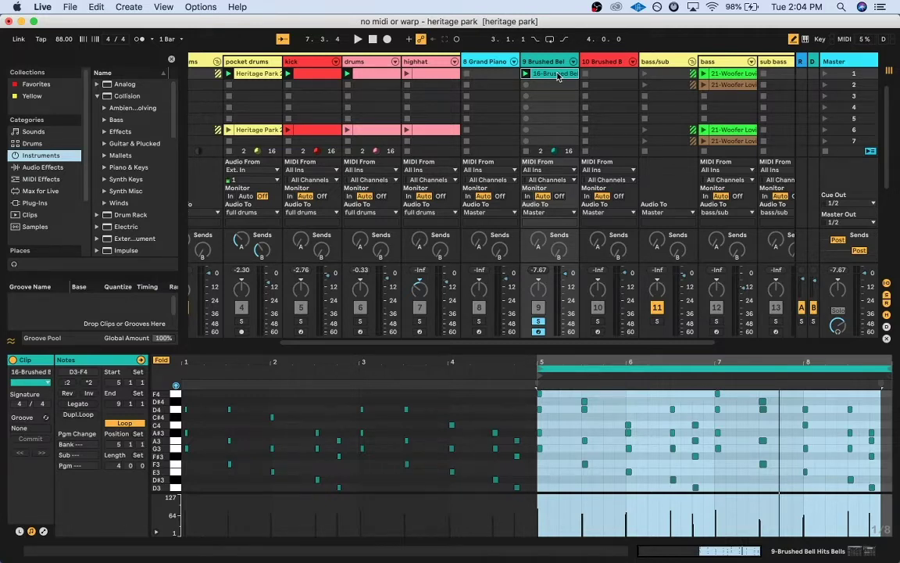
Copy the scene 1 Brushed Bell clip into the scene 1 slot of the 8 Grand Piano track.
left_click(496, 76)
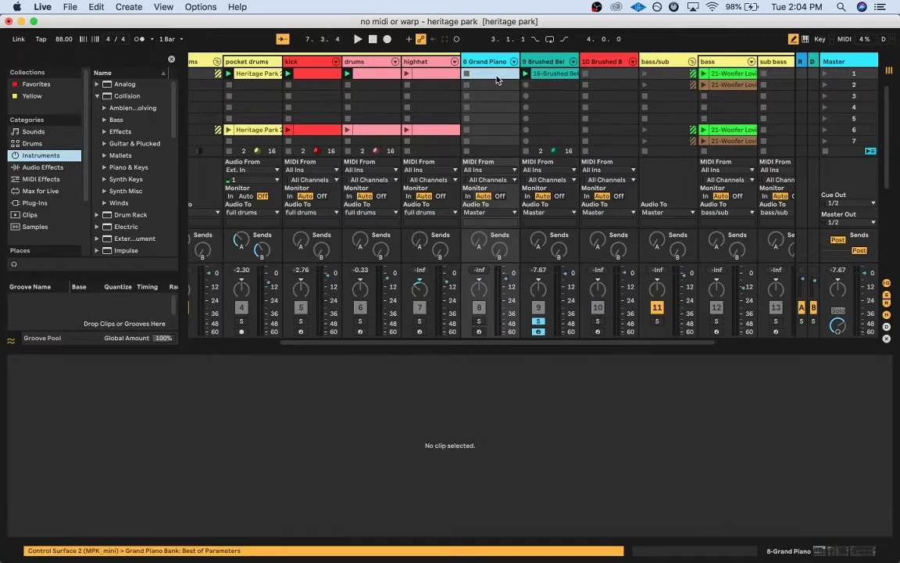
key("super+v")
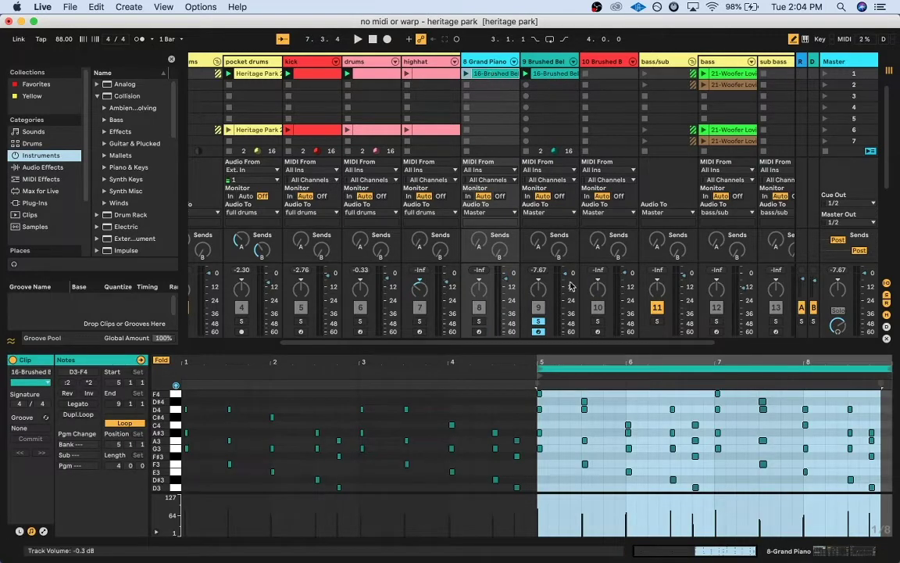
Look through the Instrument Rack Piano & Keys presets in the instruments list, collapsing the Collision, Mallets and Piano & Keys folders.
left_click_drag(666, 361, 666, 360)
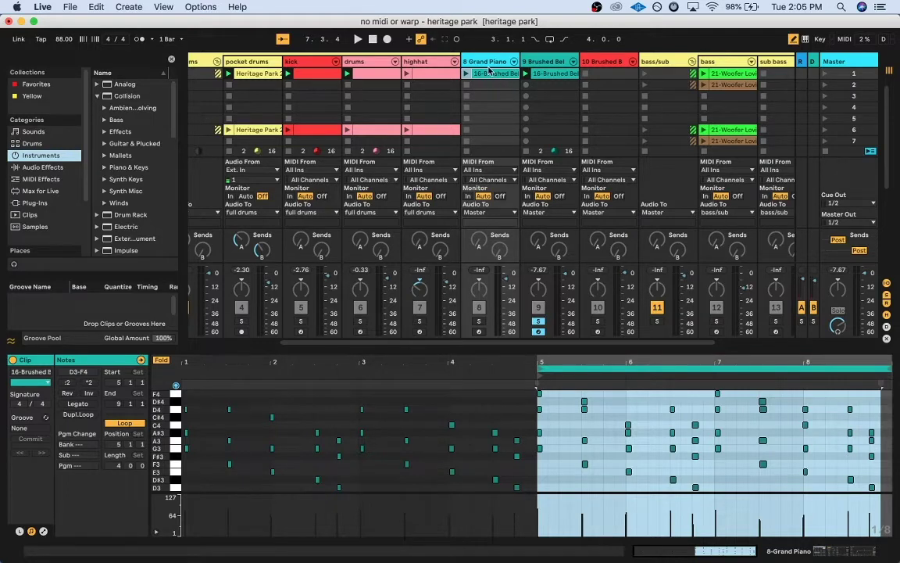
left_click(96, 95)
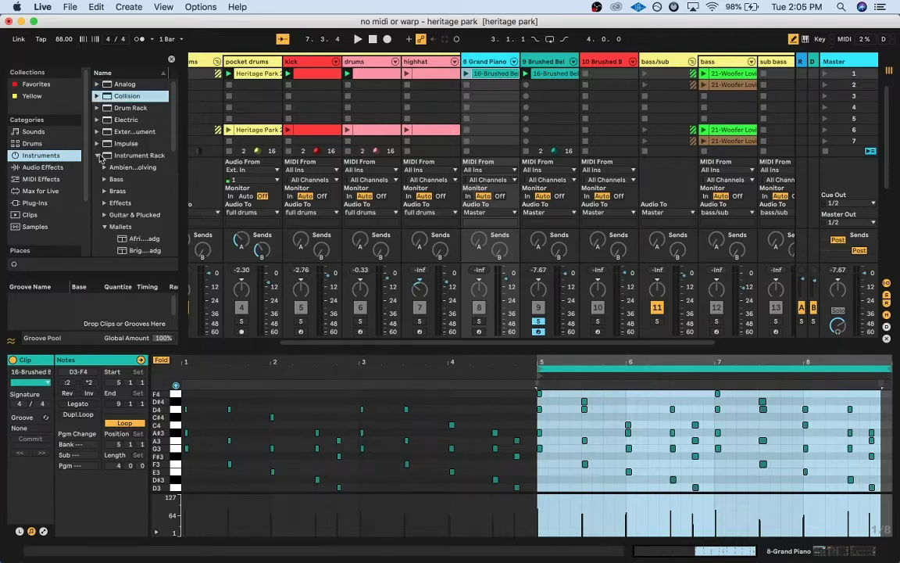
left_click(102, 157)
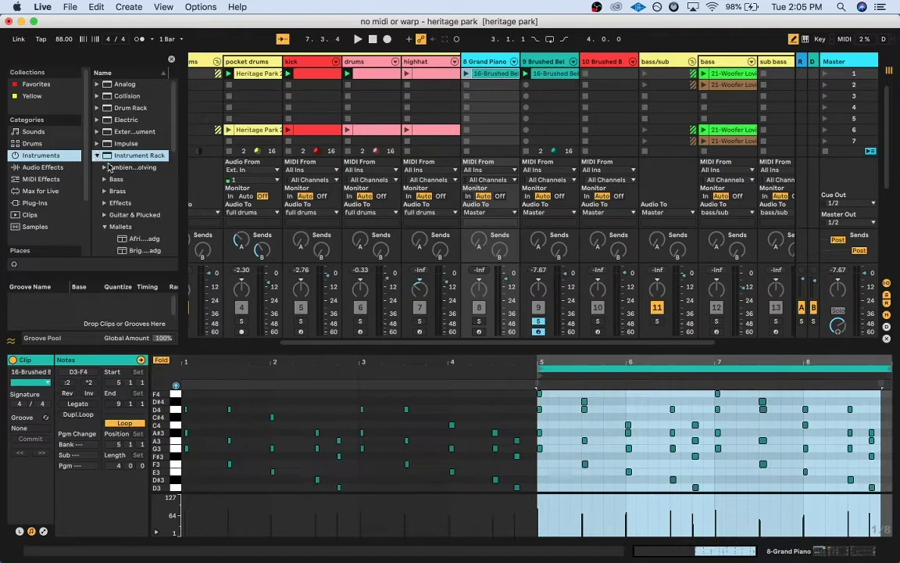
left_click(105, 227)
scroll(103, 238, "down", 3)
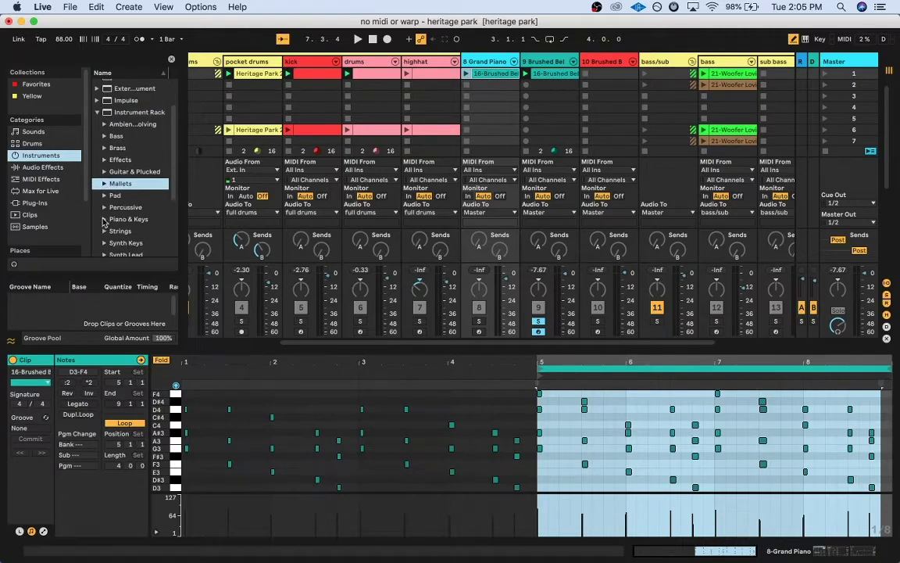
left_click(104, 218)
scroll(111, 218, "down", 10)
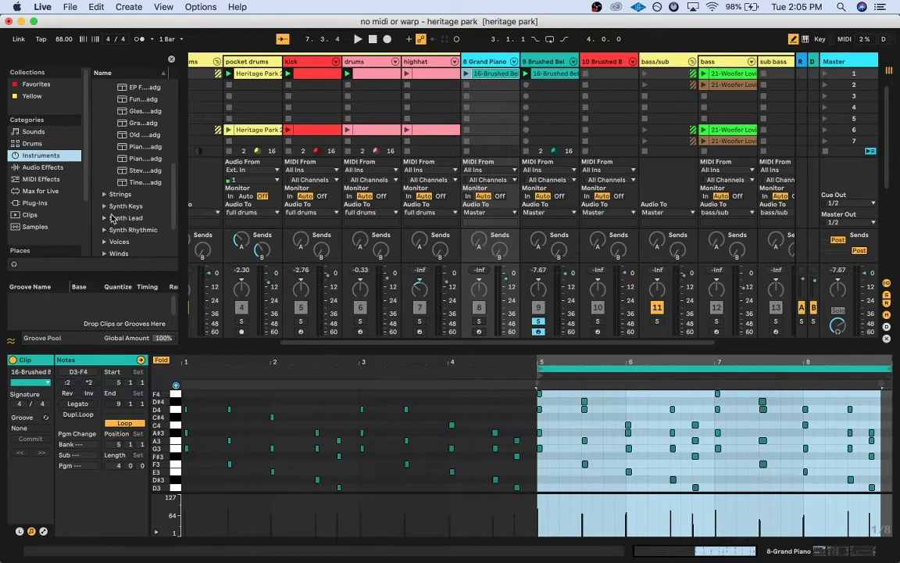
left_click(139, 134)
scroll(104, 122, "up", 3)
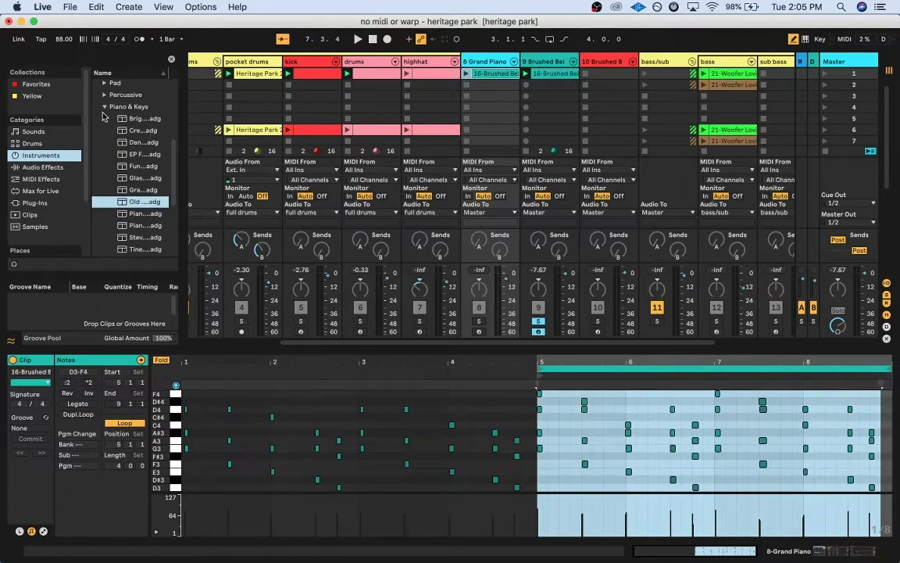
left_click(103, 107)
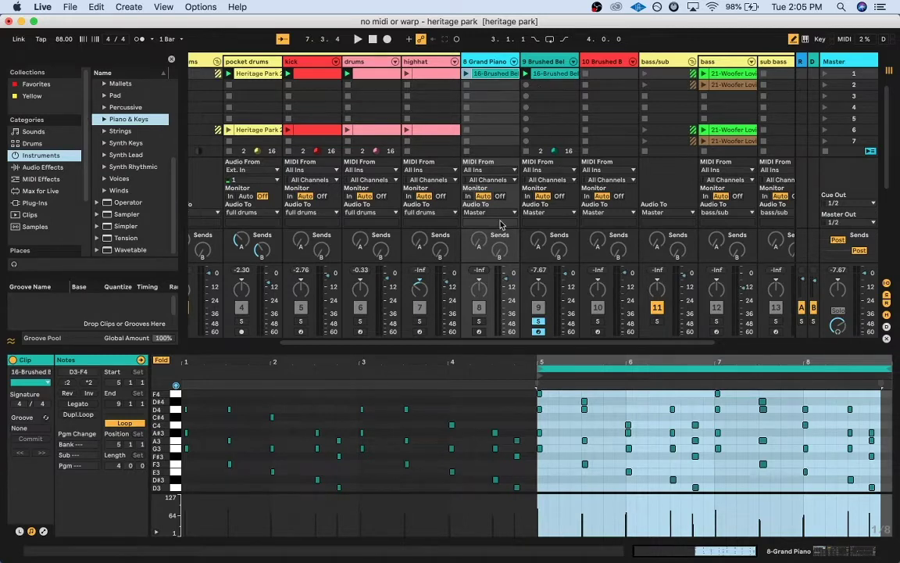
Solo the 8 Grand Piano track in place of 9 Brushed Bell and launch its scene 1 clip.
left_click(479, 321)
left_click(538, 321)
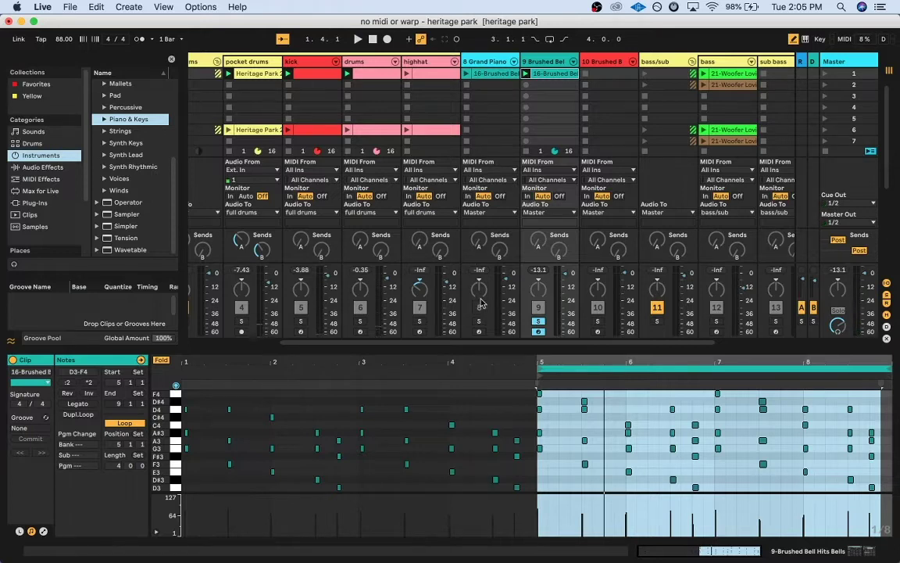
left_click(479, 322)
key("space")
key("space")
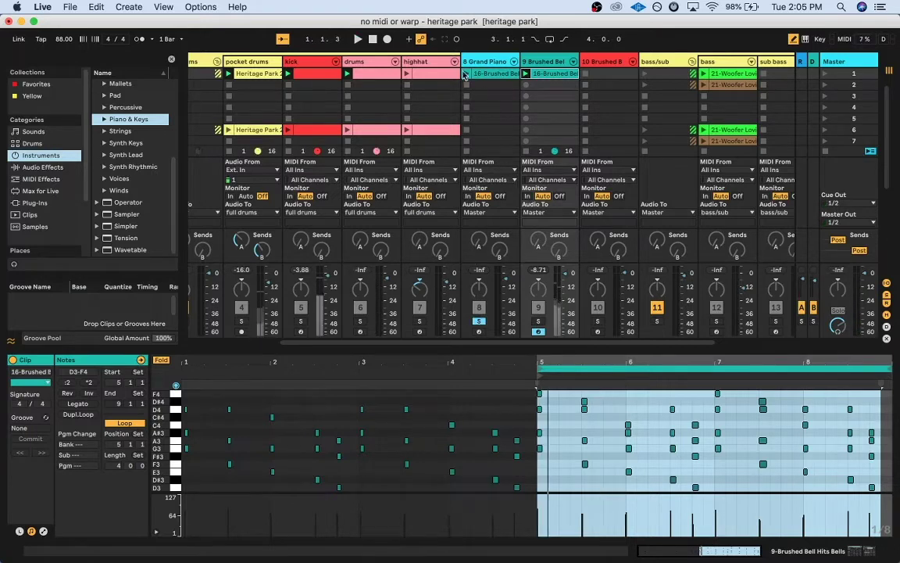
left_click(467, 73)
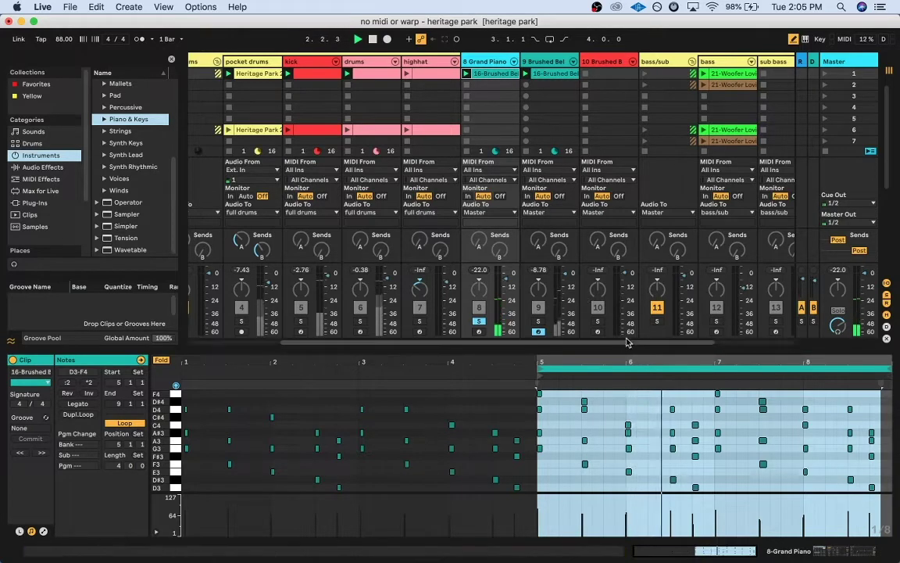
Turn off Draw mode and lengthen the first three piano chords from bar 5 and from bar 7 to half a bar each.
left_click_drag(622, 349, 615, 130)
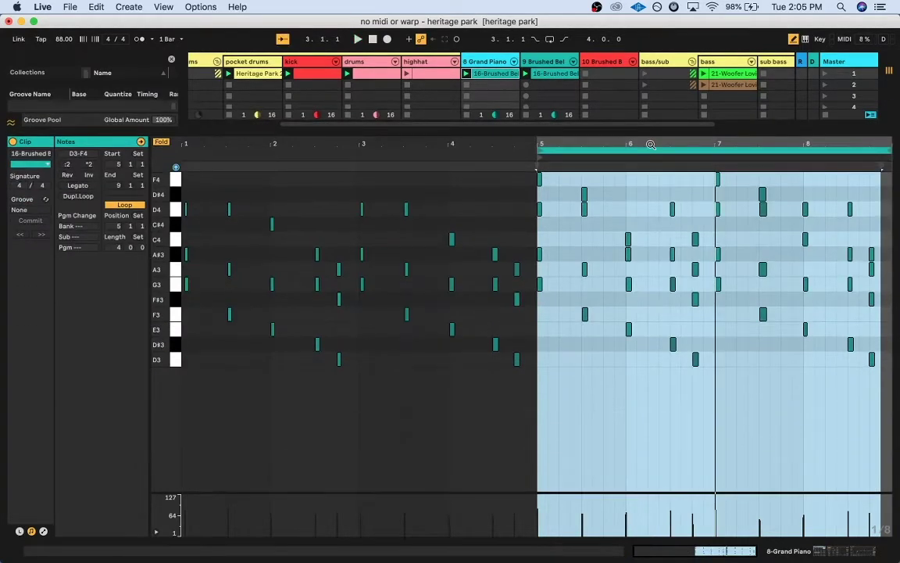
key("b")
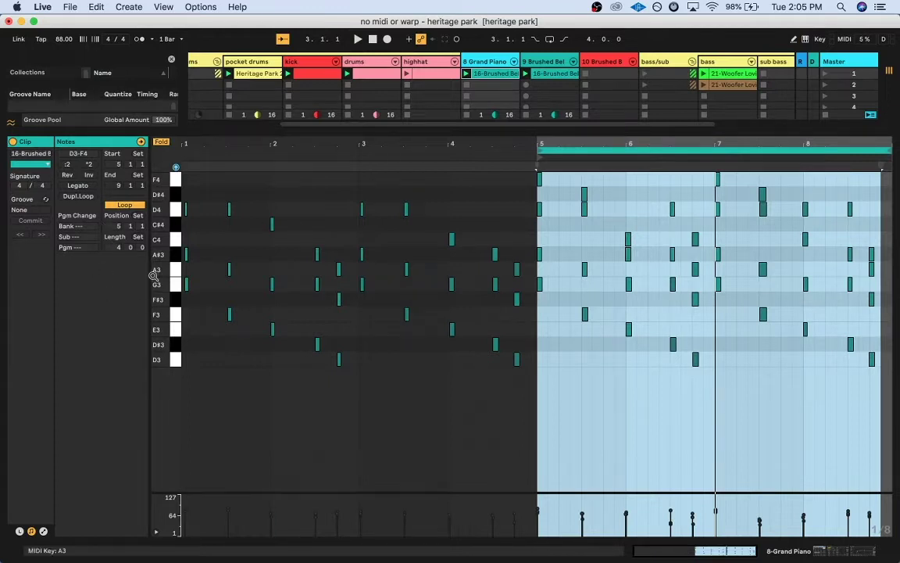
left_click_drag(604, 142, 604, 144)
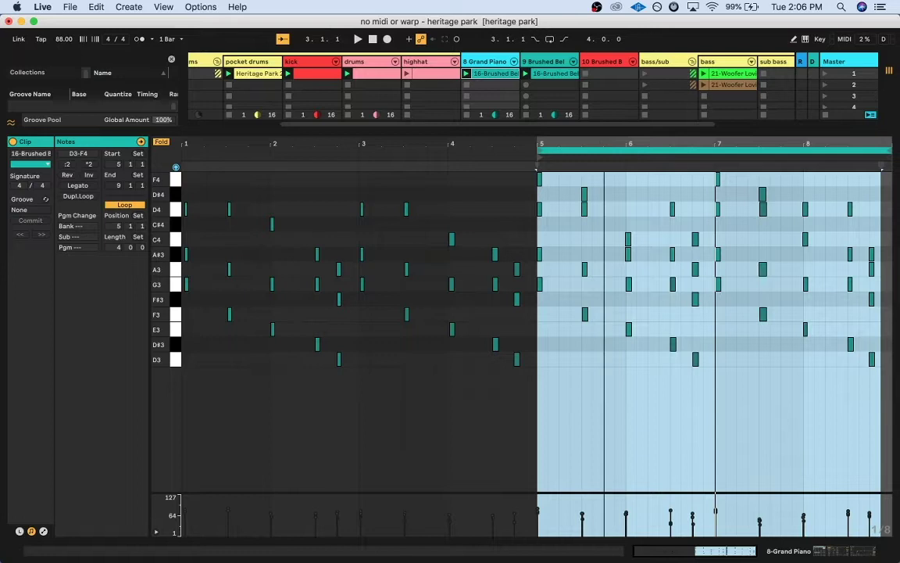
left_click_drag(581, 131, 592, 275)
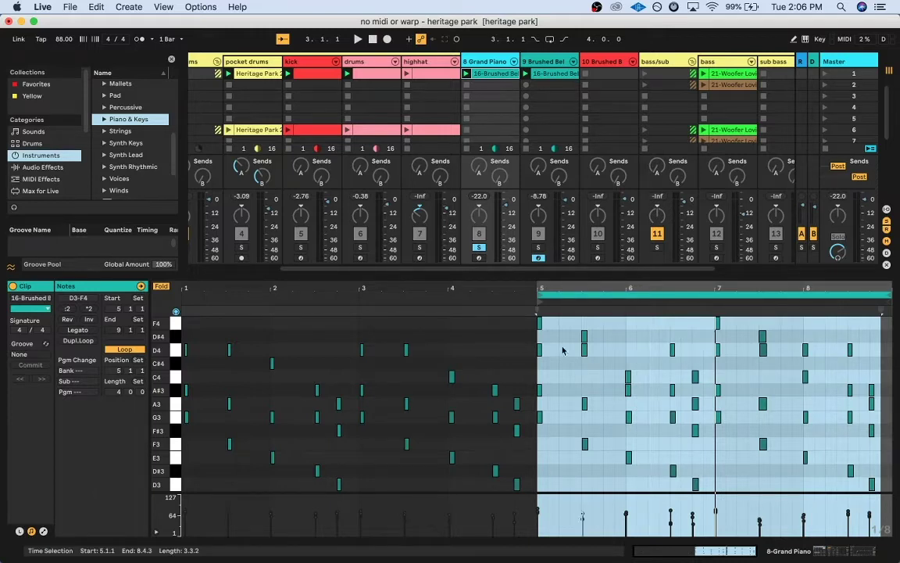
left_click_drag(683, 269, 679, 148)
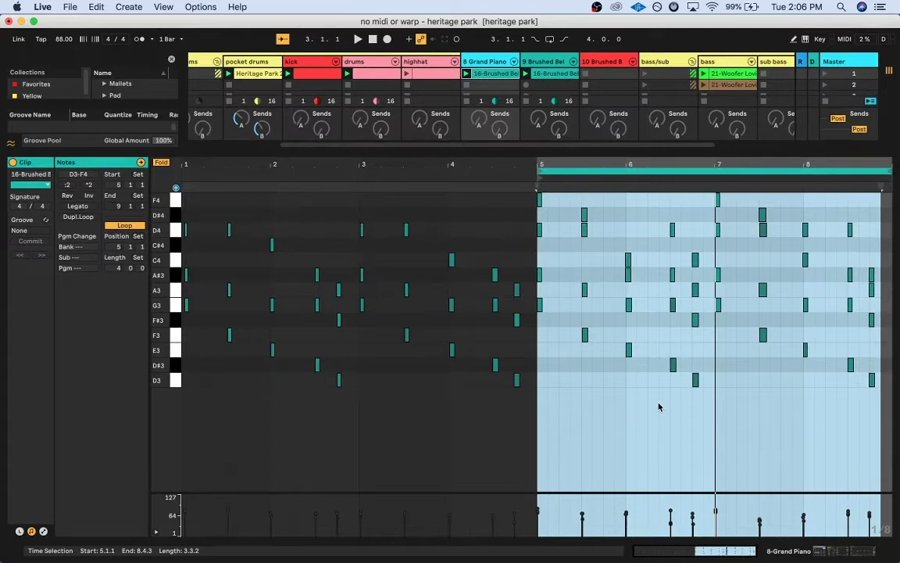
left_click_drag(659, 407, 580, 206)
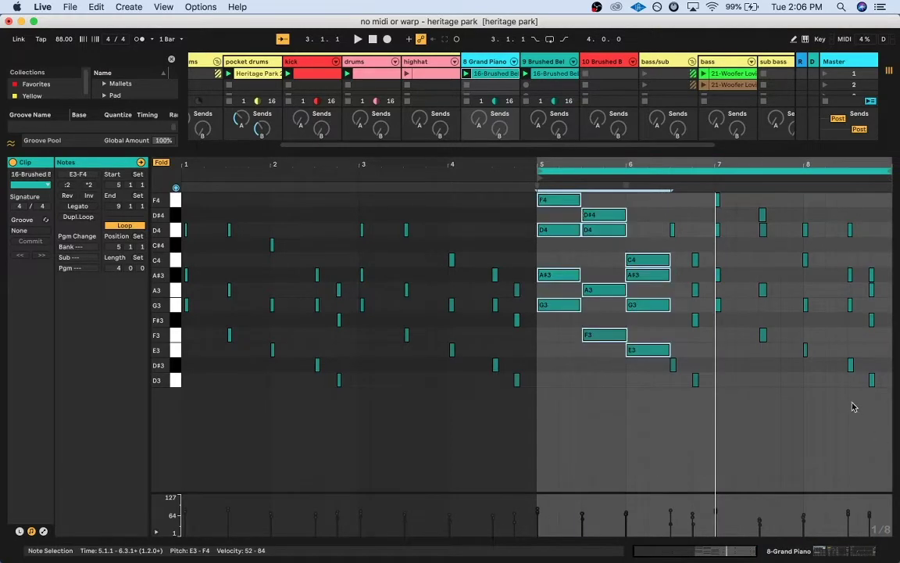
left_click_drag(837, 376, 755, 202)
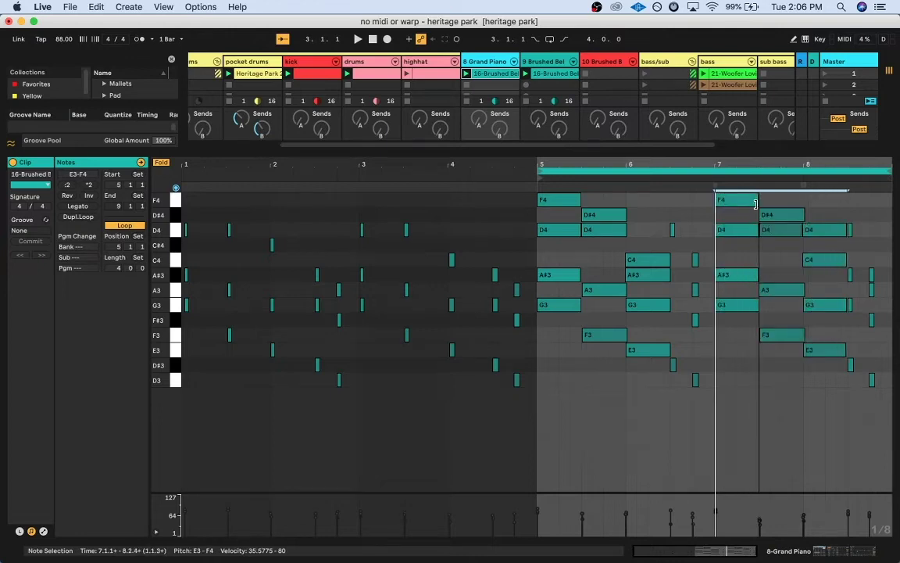
Lengthen the last two short chords in bars 6 and 8 of the piano clip to one beat each.
left_click_drag(718, 394, 672, 228)
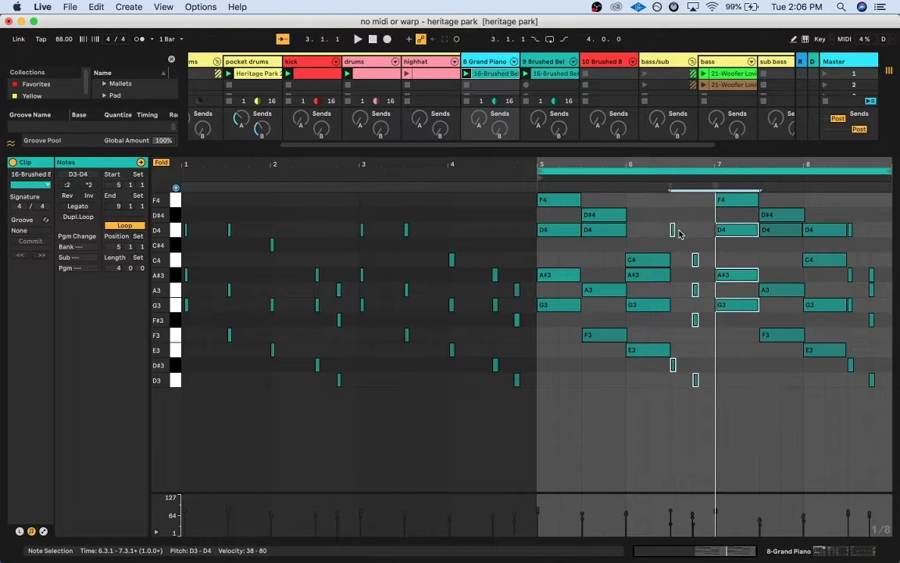
left_click_drag(711, 388, 690, 229)
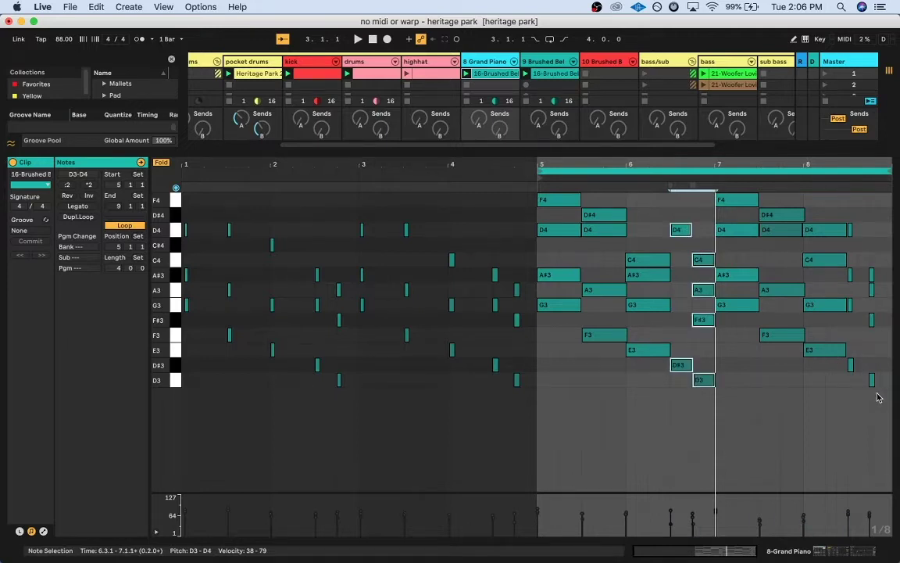
left_click_drag(889, 403, 867, 230)
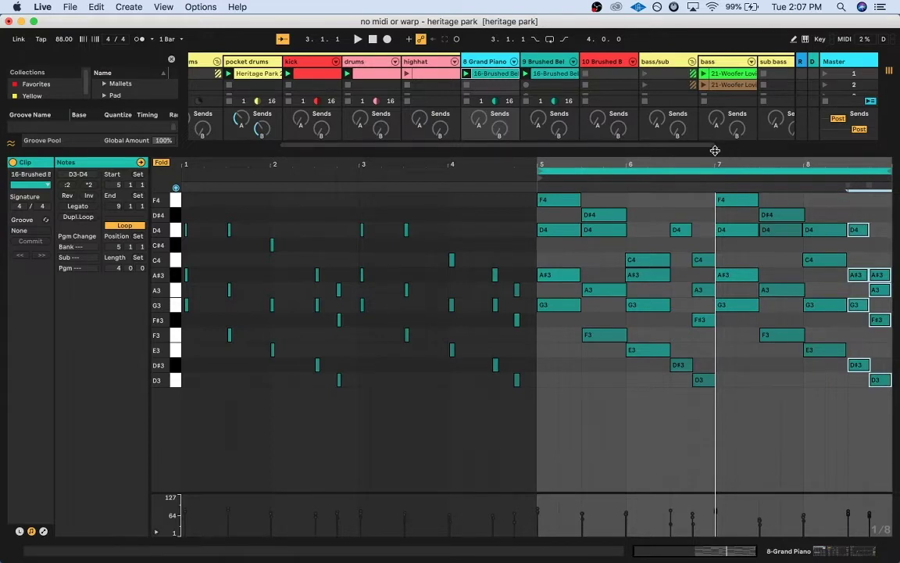
Play the lengthened Grand Piano part, add 9 Brushed Bell to the solo, and listen to both together.
left_click_drag(616, 152, 618, 351)
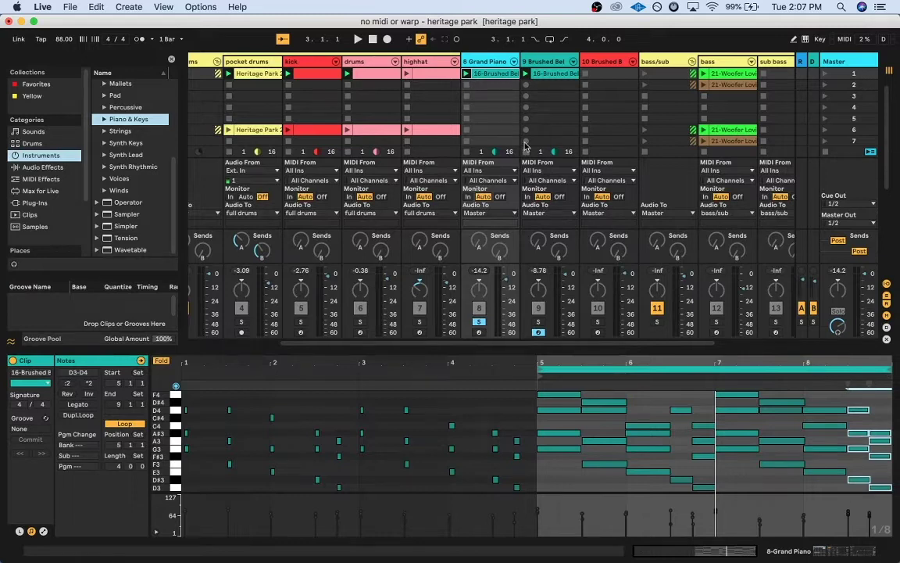
key("space")
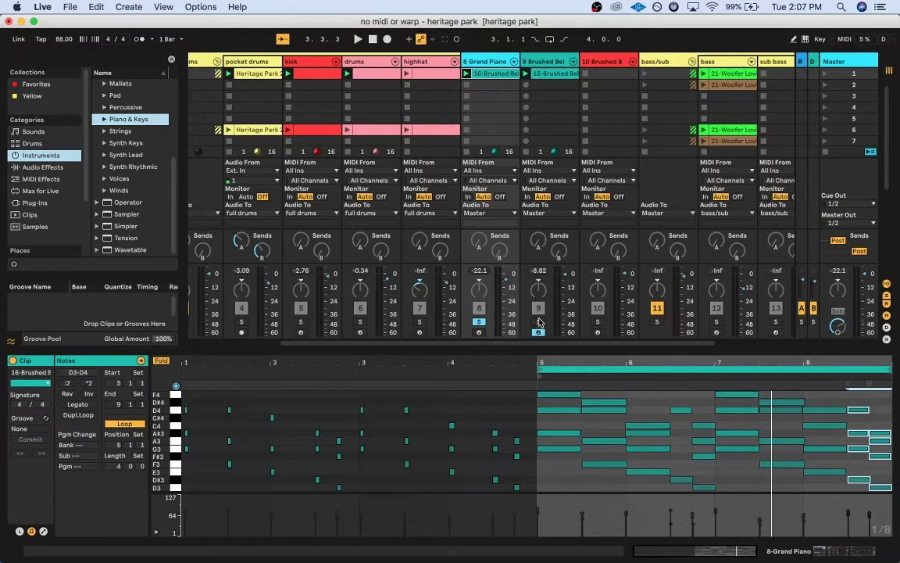
key("space")
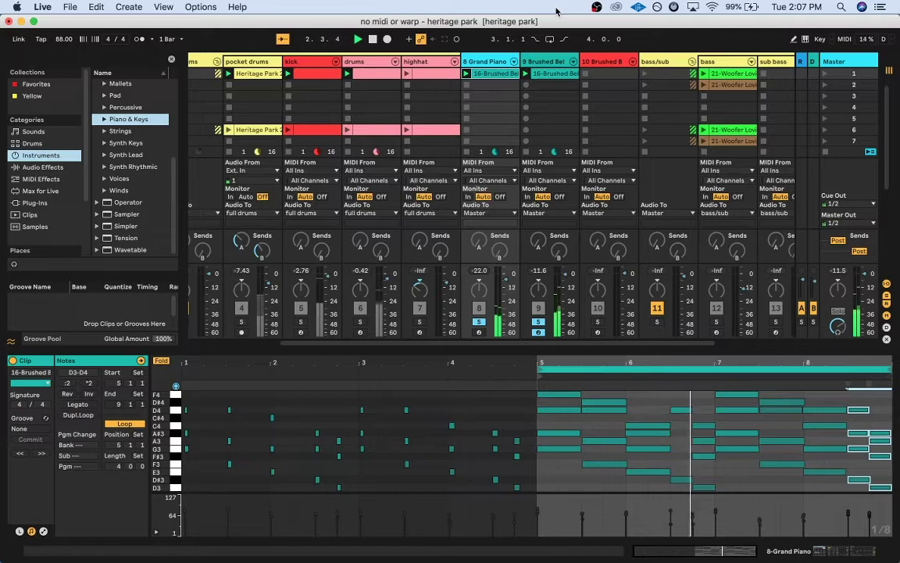
Show the Grand Piano track's device chain, play the soloed parts, and return to the piano clip's notes.
key("shift+Tab")
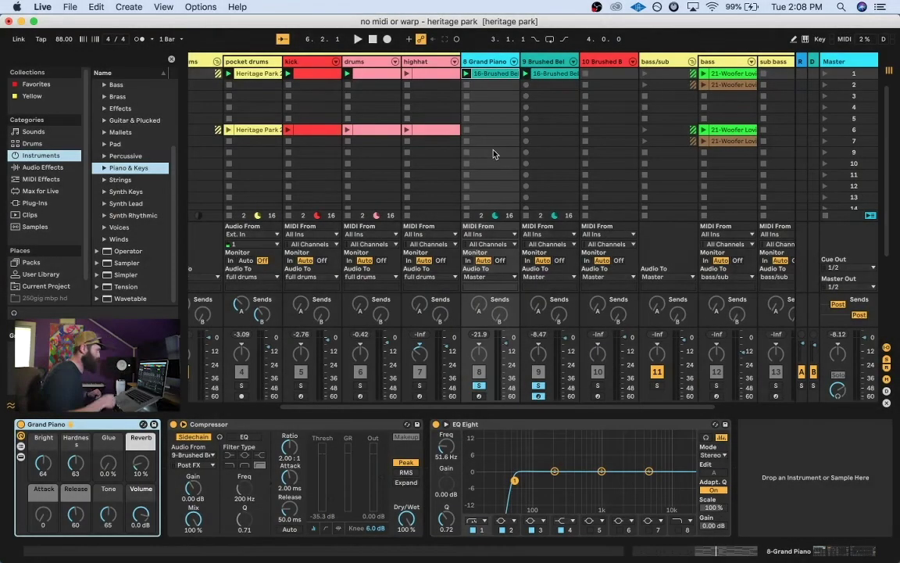
key("space")
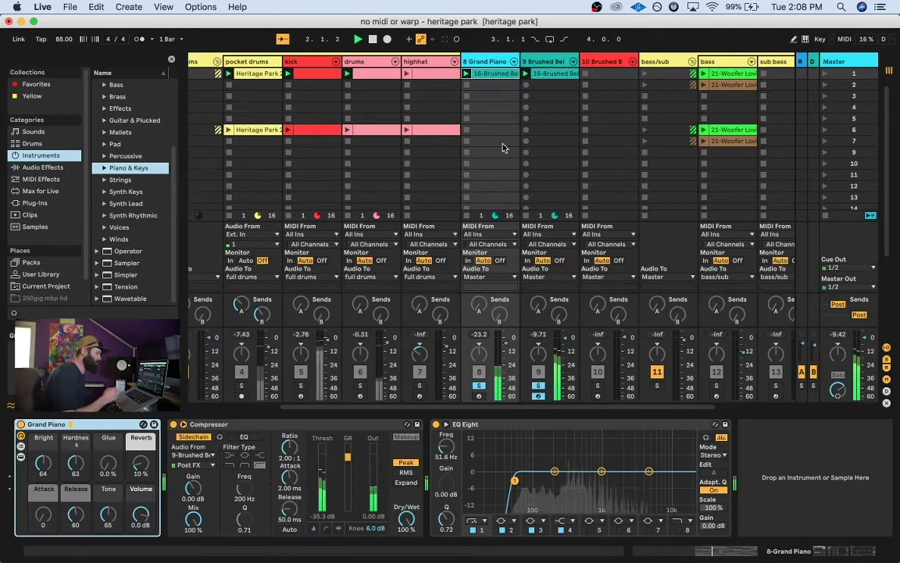
key("shift+Tab")
key("shift+Tab")
key("shift+Tab")
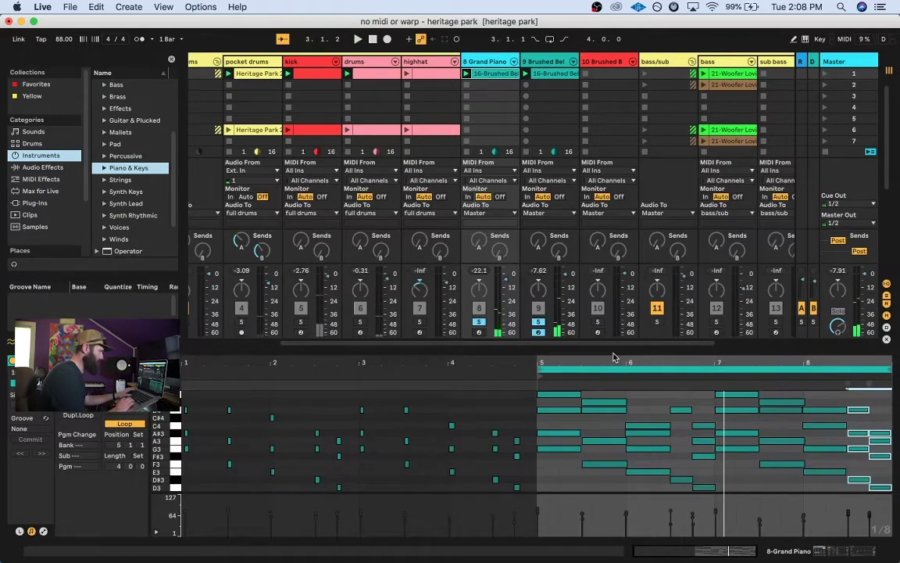
Enlarge the piano clip's note editor to full height and turn off Fold to show all keys.
left_click_drag(615, 356, 631, 250)
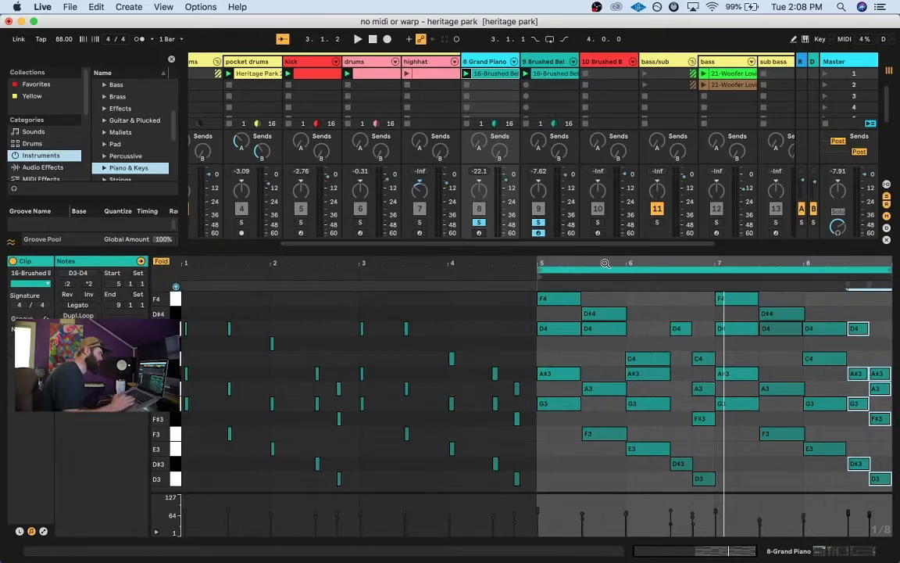
left_click(161, 264)
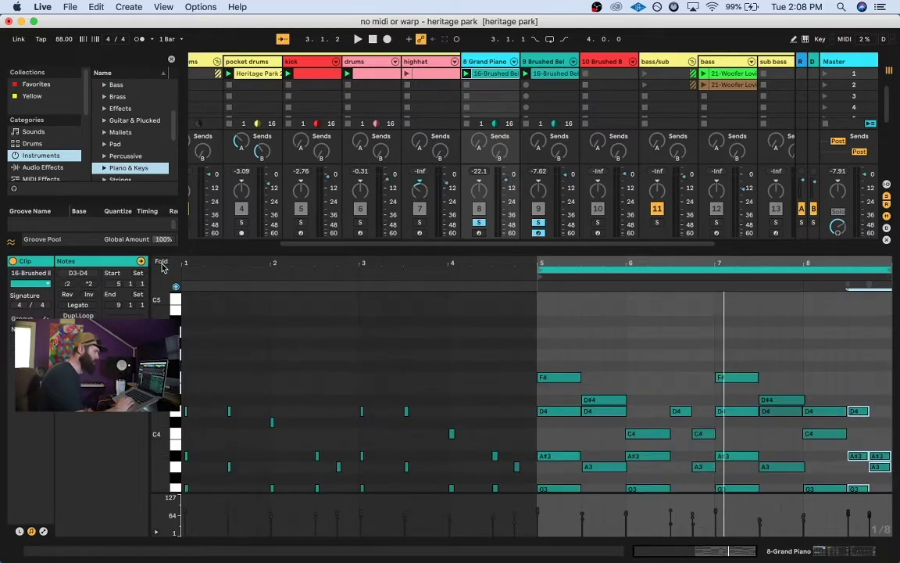
left_click(161, 264)
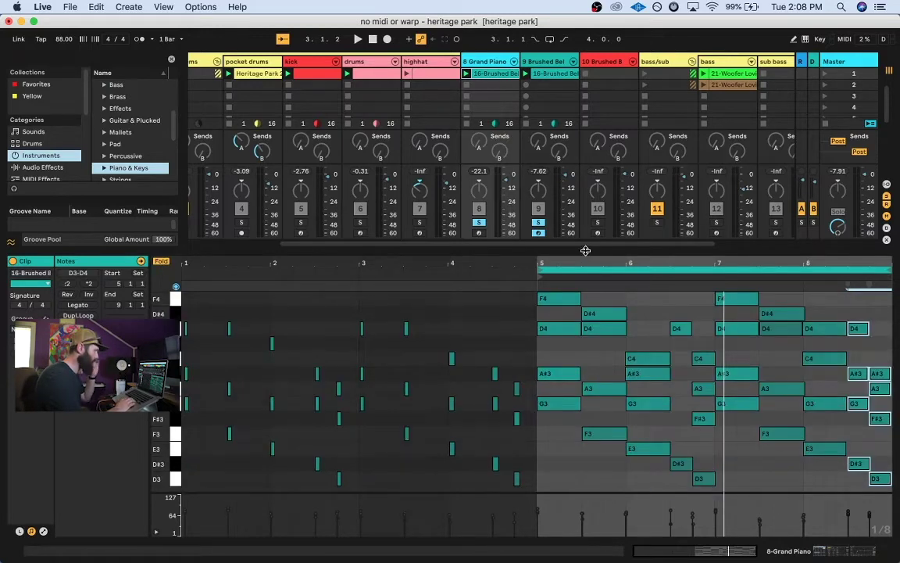
left_click_drag(585, 252, 587, 45)
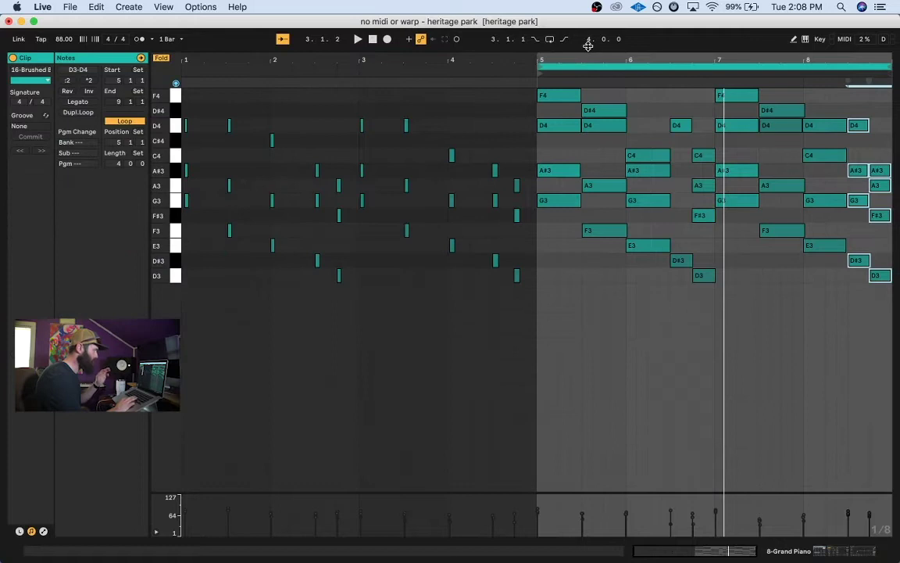
left_click(161, 59)
left_click(161, 58)
left_click(161, 58)
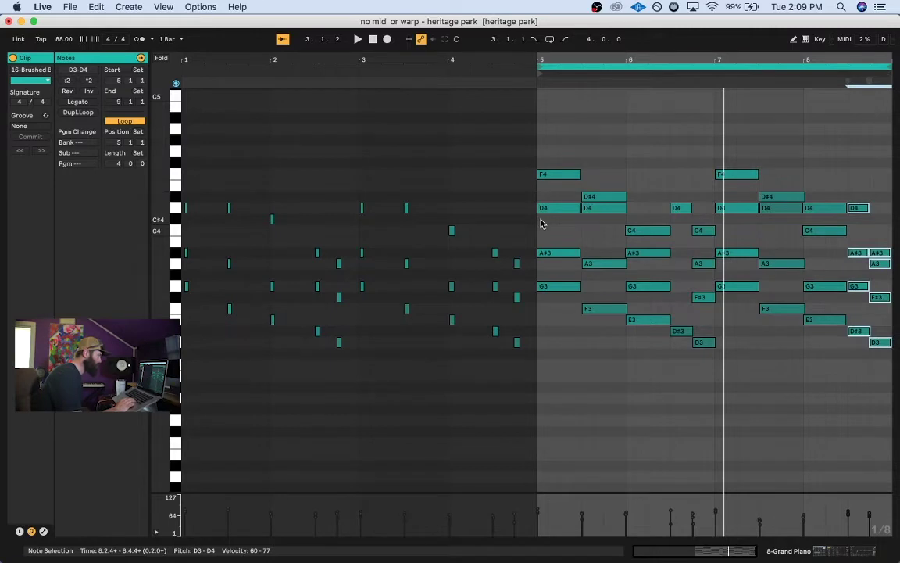
Select the C#4 note at bar 2 and audition the C#4 and C4 keys in the piano roll.
left_click(272, 219)
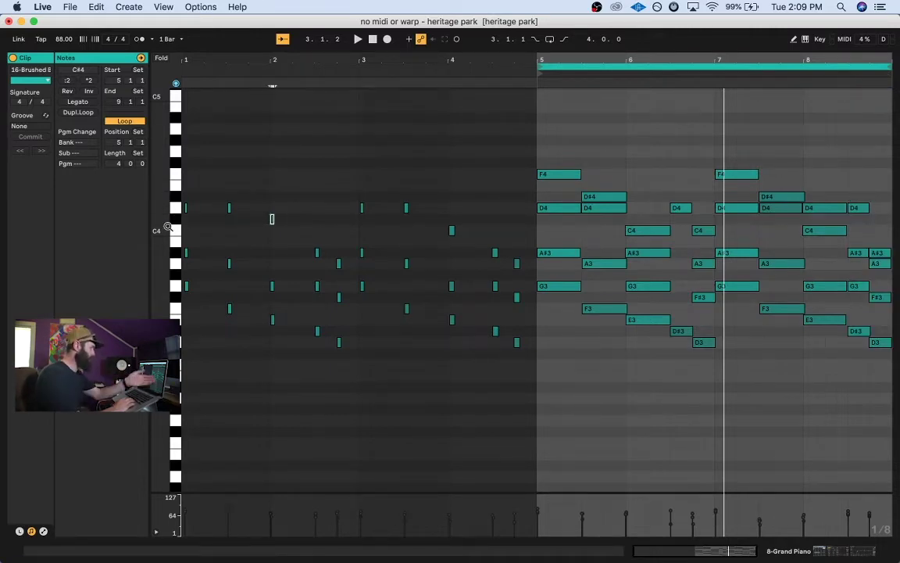
left_click(167, 230)
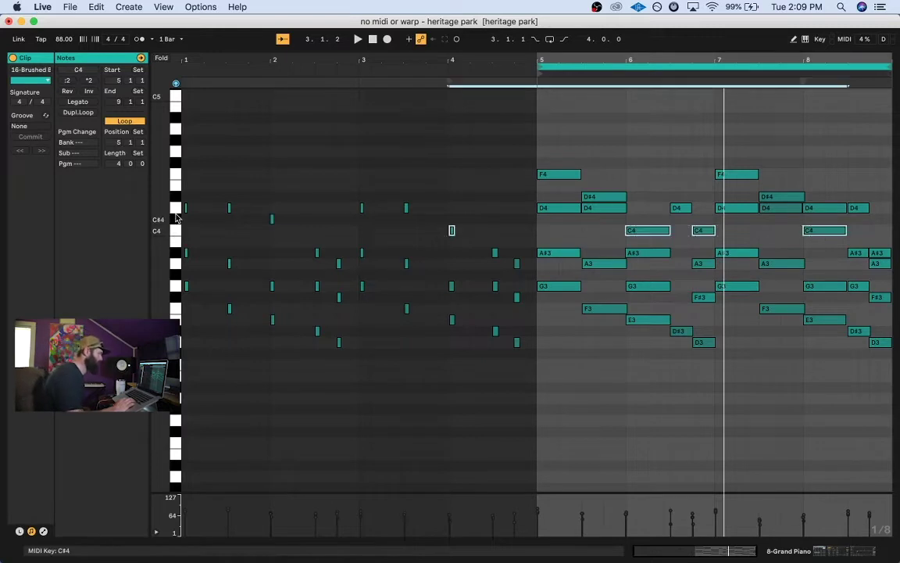
left_click(176, 219)
left_click(178, 229)
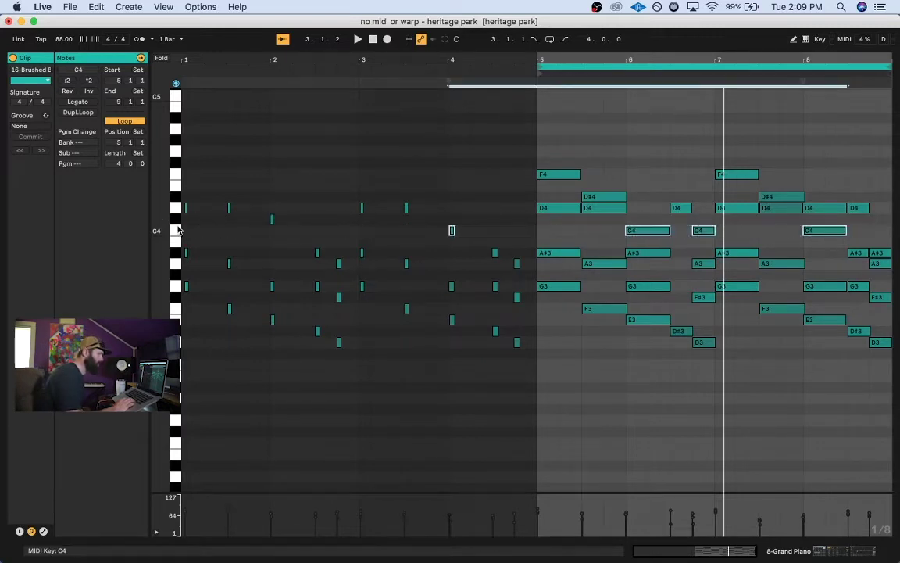
left_click(178, 231)
left_click(178, 232)
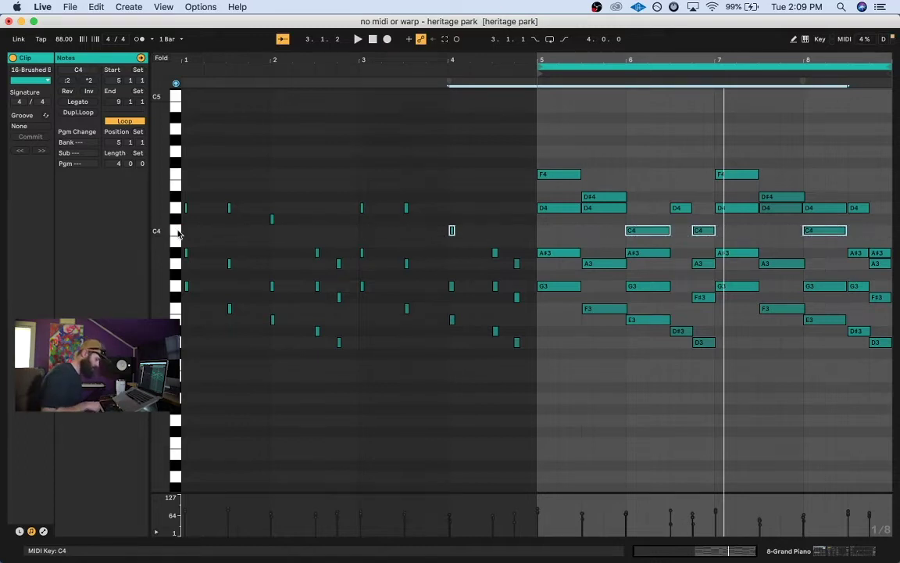
Audition the C4, C#4 and D4 keys in the piano clip's piano roll, turning on Fold to show only used keys.
left_click(178, 232)
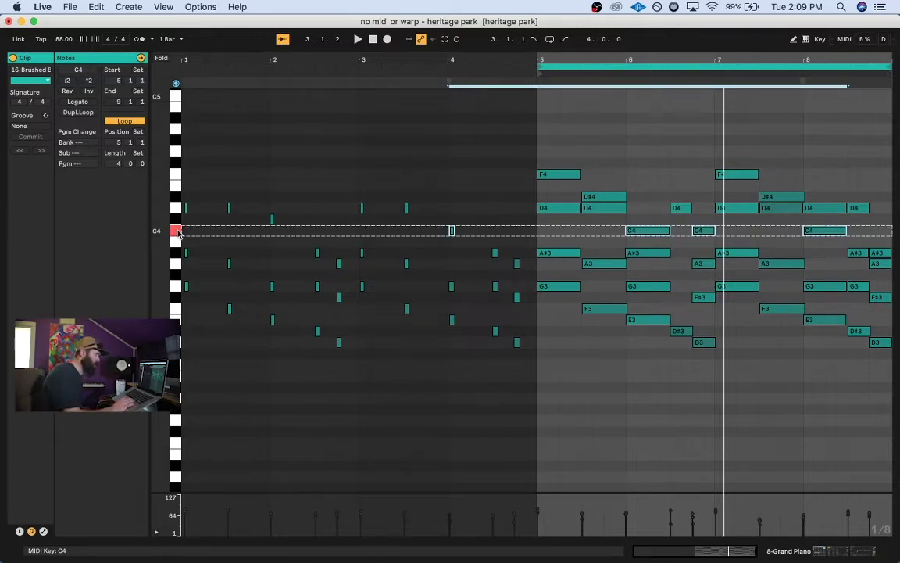
left_click(178, 221)
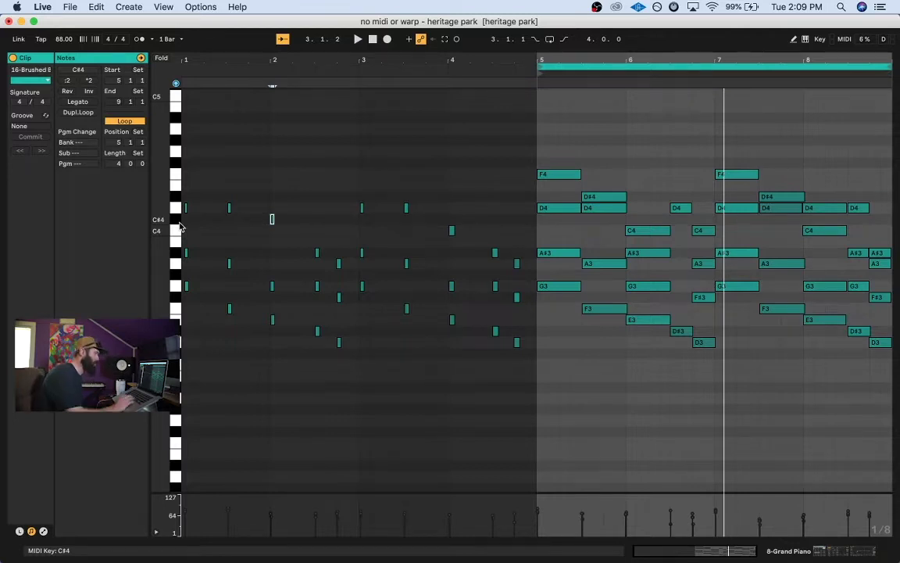
left_click(161, 59)
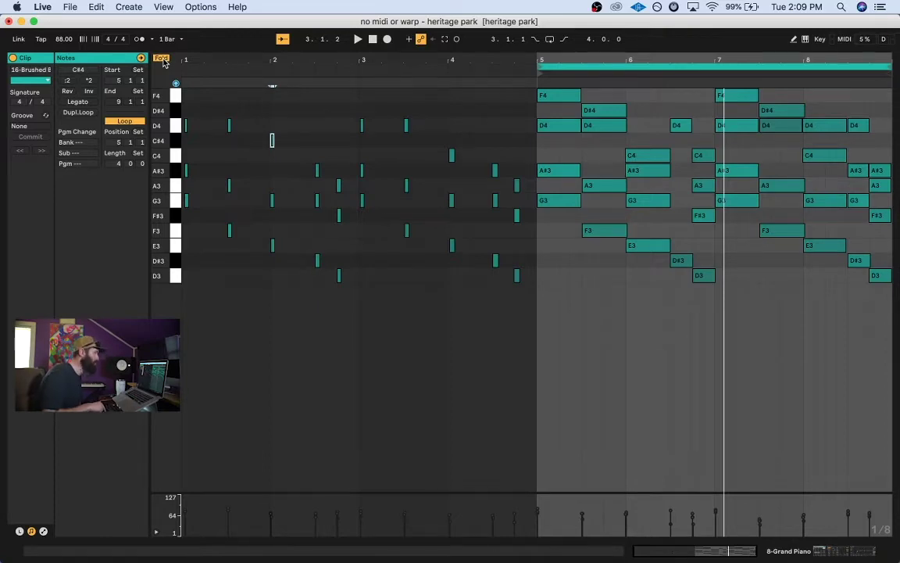
left_click(176, 125)
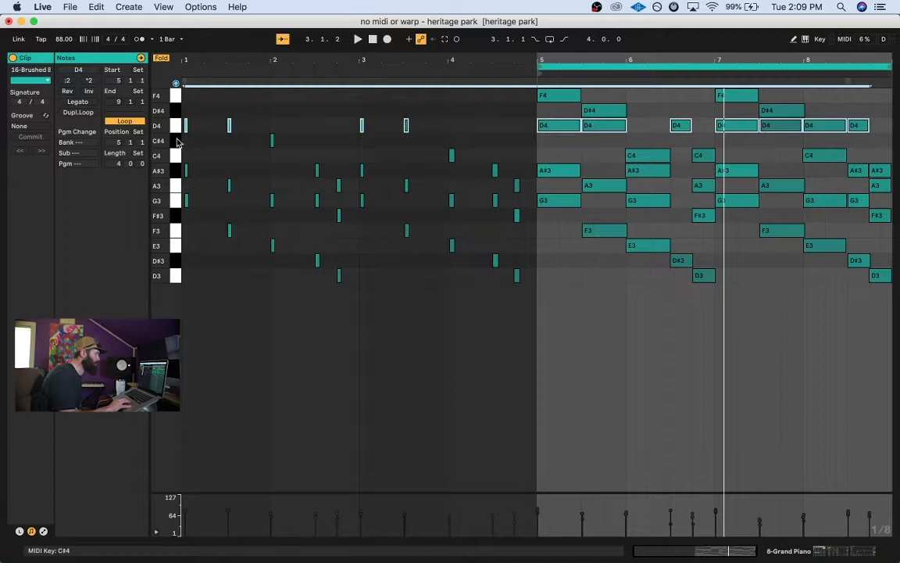
left_click(177, 142)
left_click(177, 155)
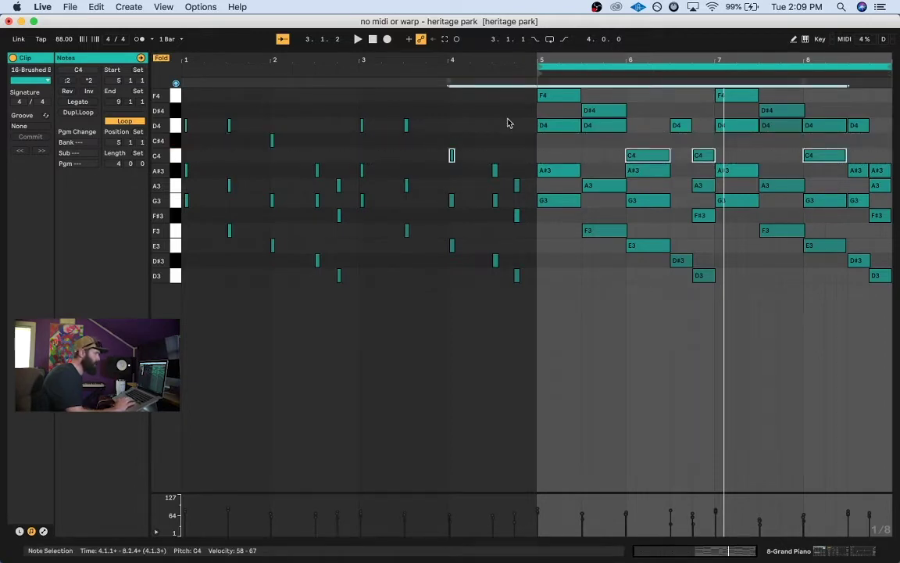
Reduce the note editor's height to bring back the session mixer, and play the soloed parts.
left_click_drag(552, 60, 493, 61)
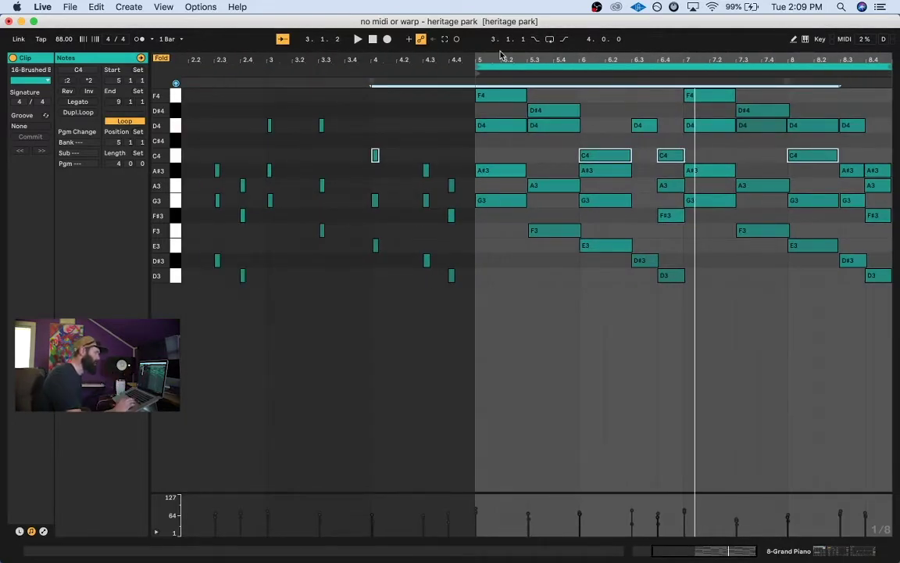
left_click_drag(500, 48, 512, 234)
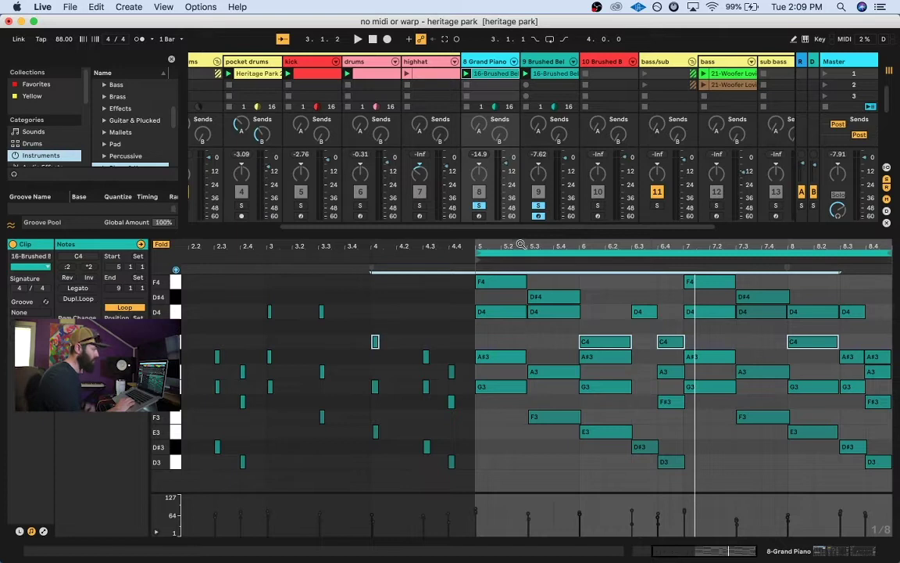
scroll(572, 327, "left", 2)
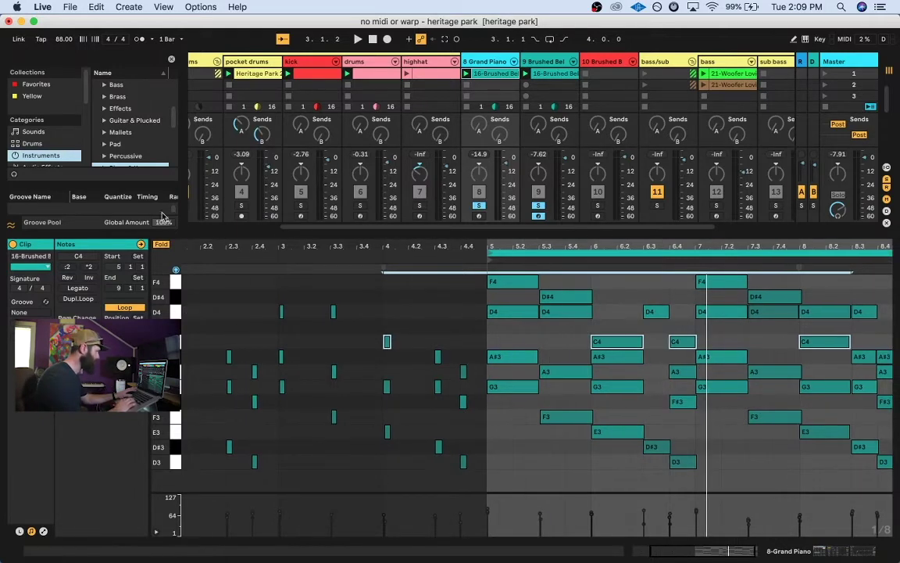
key("space")
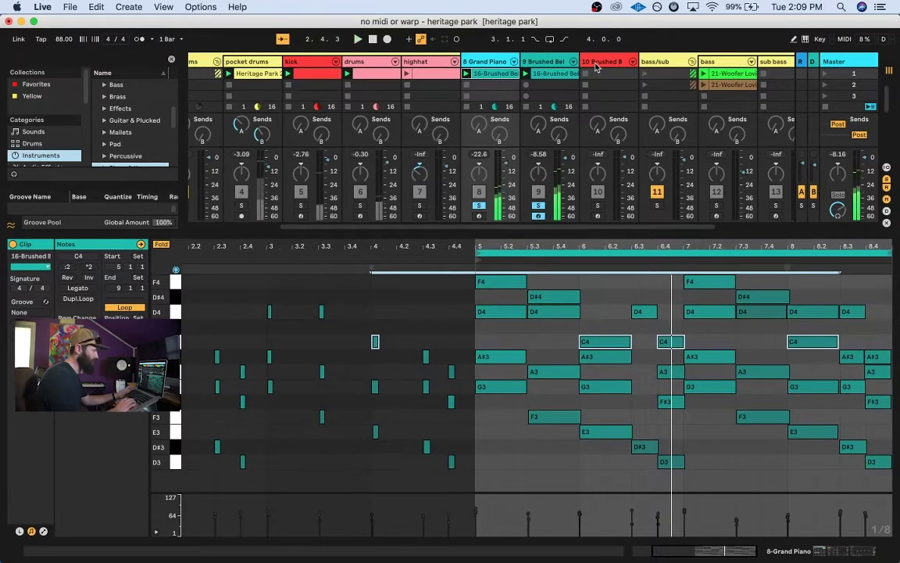
Copy the Grand Piano clip with the long chords into the first clip slot of the 10 Brushed Bell track.
left_click(546, 74)
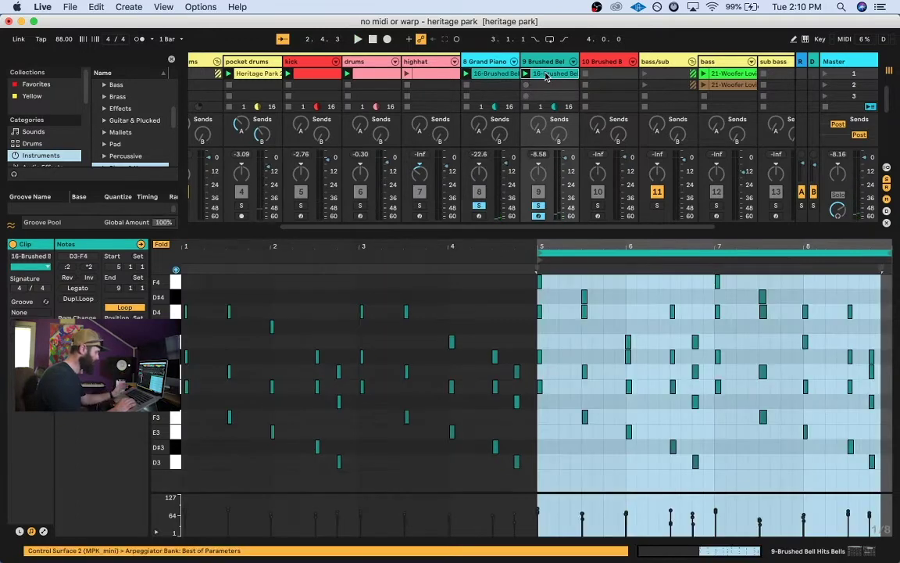
left_click(501, 75)
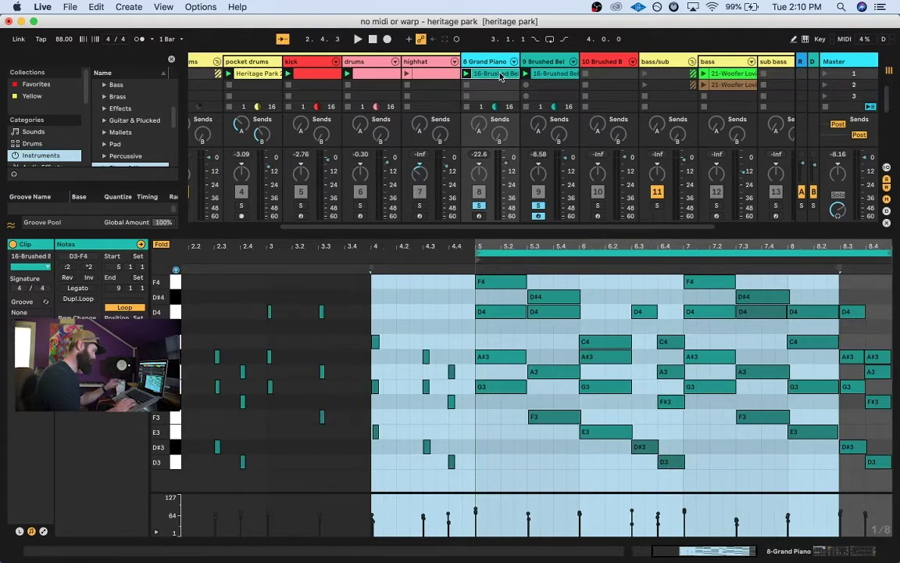
left_click_drag(504, 76, 617, 77)
left_click(604, 64)
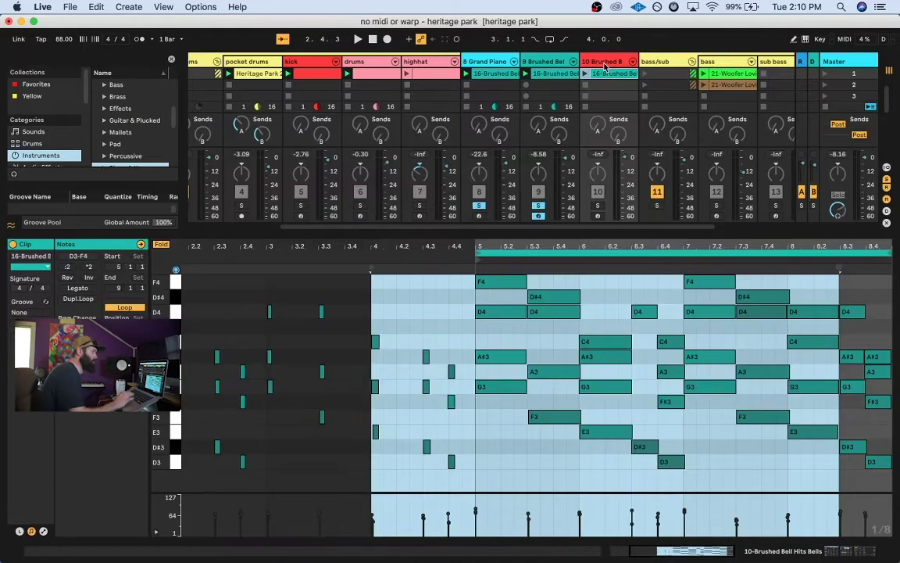
Launch the 9 Brushed Bell clip and listen to that track soloed on its own.
left_click(554, 113)
left_click(527, 74)
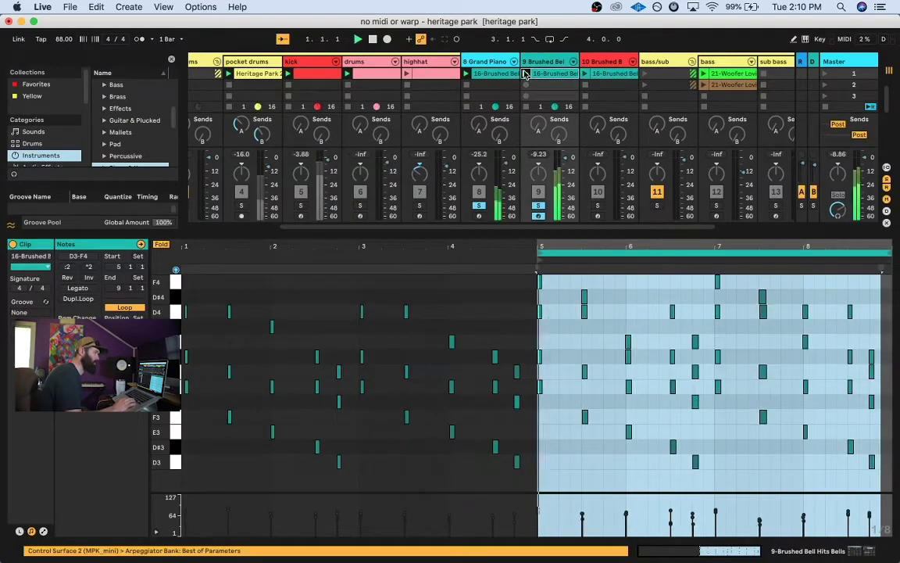
key("space")
left_click(537, 207)
left_click(537, 207)
key("space")
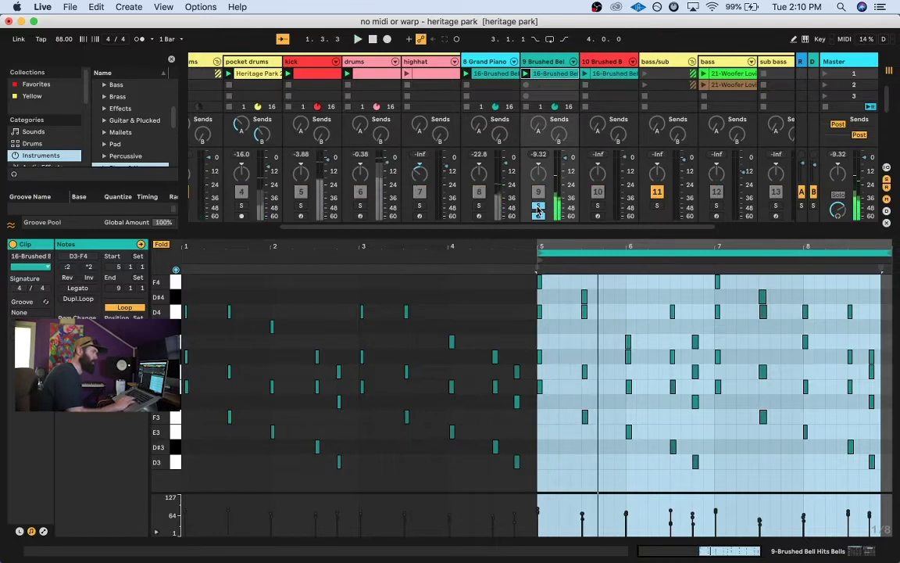
Solo the 10 Brushed Bell track and switch off the Arpeggiator in its device chain.
left_click(614, 74)
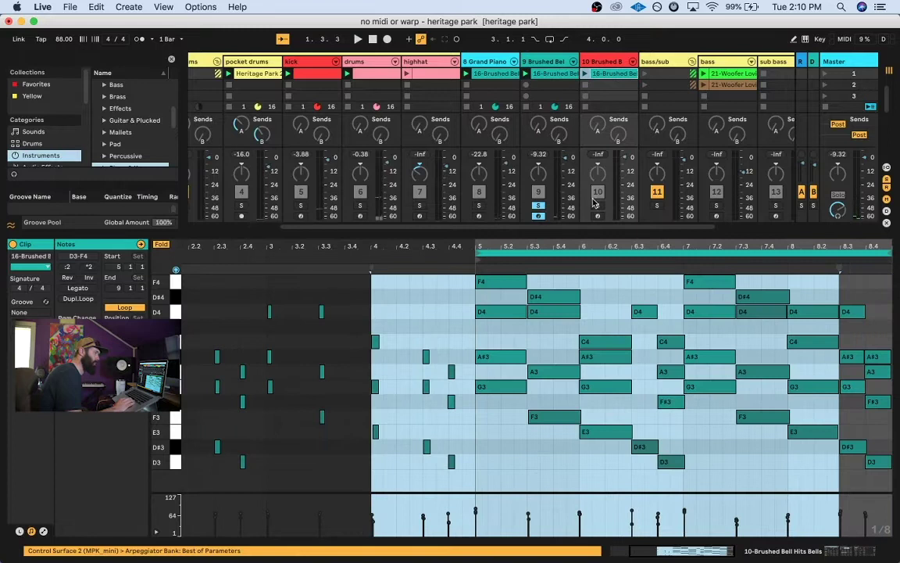
key("shift+Tab")
key("shift+Tab")
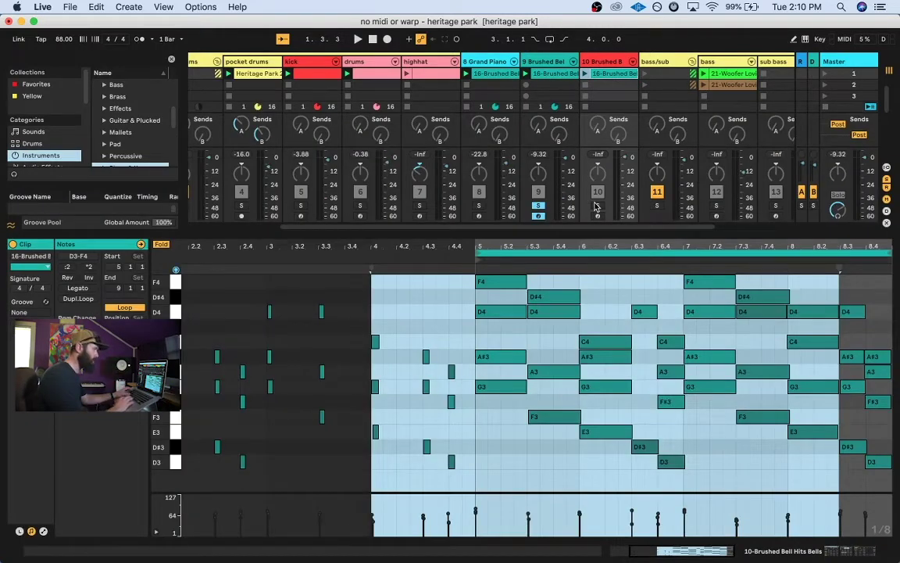
left_click(598, 205)
key("shift+Tab")
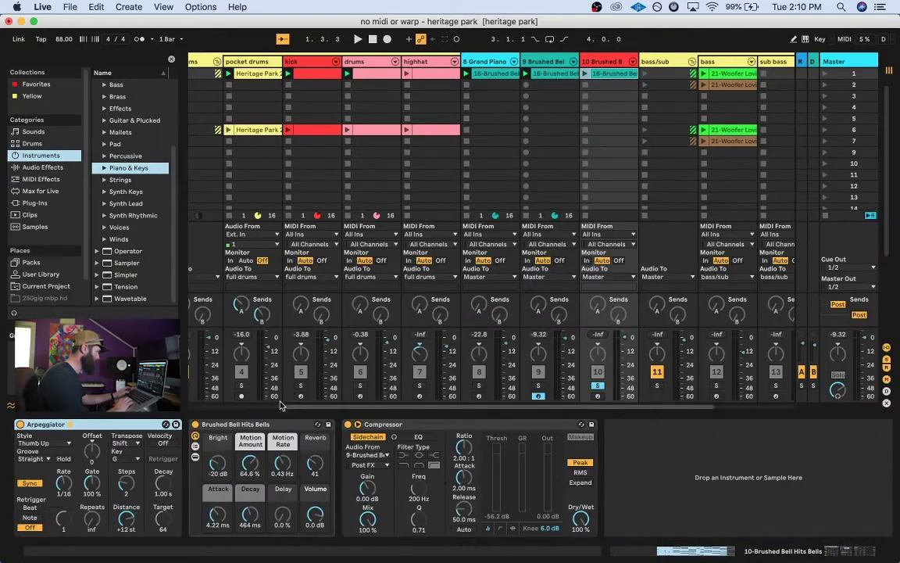
left_click(19, 424)
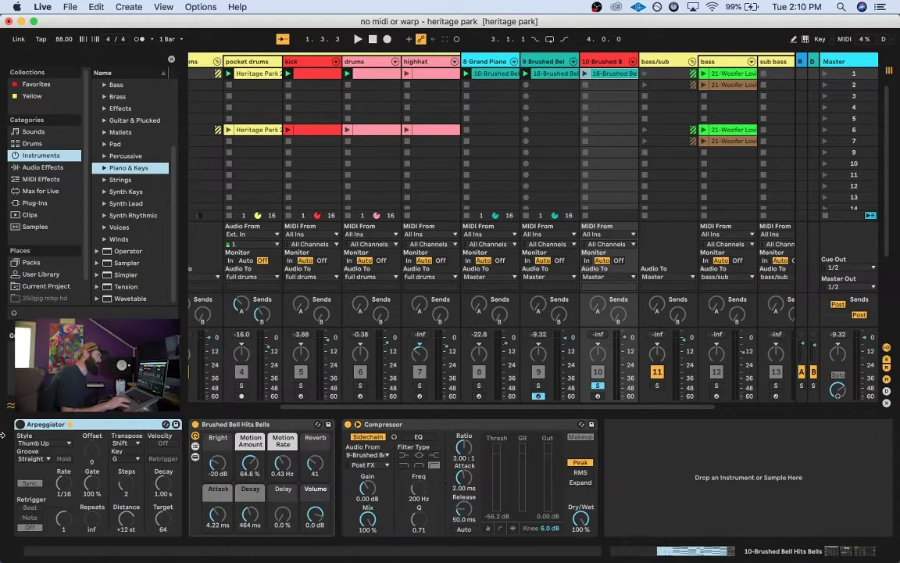
Add a second Arpeggiator MIDI effect to the 10 Brushed Bell chain and set its transpose key to G.
left_click(53, 179)
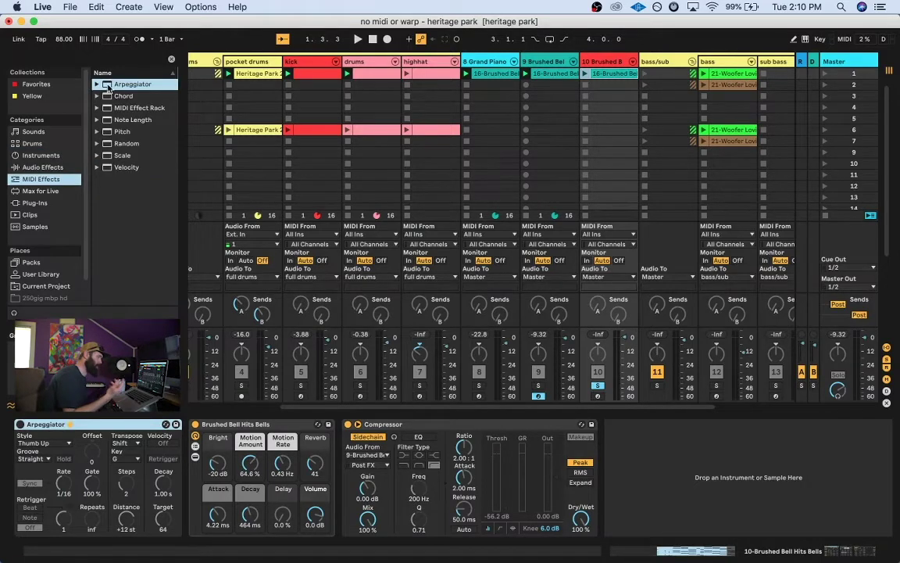
left_click_drag(108, 88, 307, 143)
left_click_drag(569, 367, 650, 473)
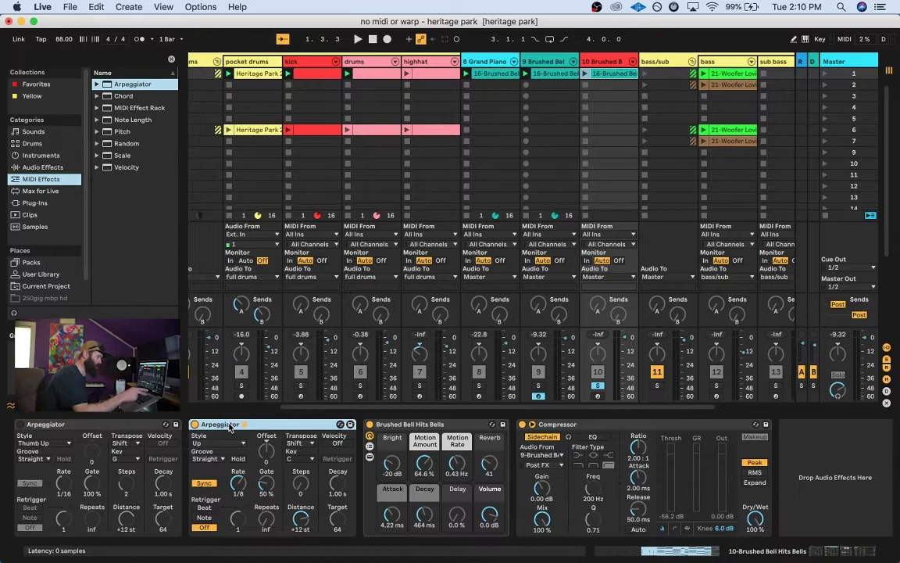
left_click(301, 462)
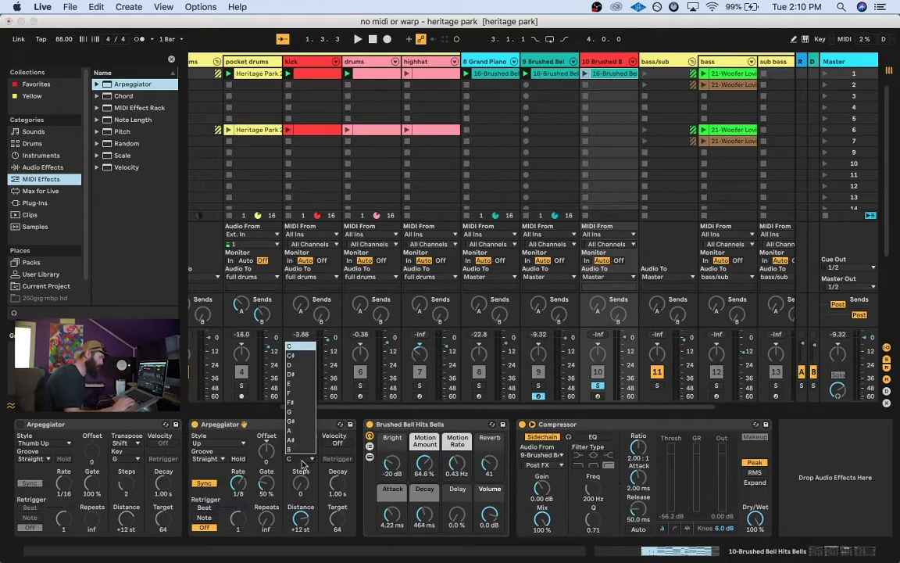
left_click(289, 411)
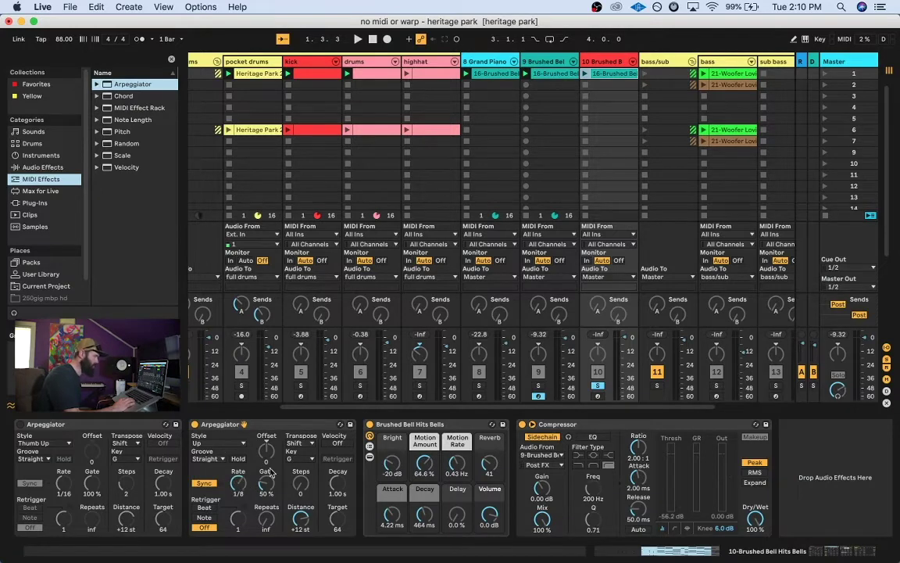
Delete the newly added second Arpeggiator from the 10 Brushed Bell chain.
left_click(270, 425)
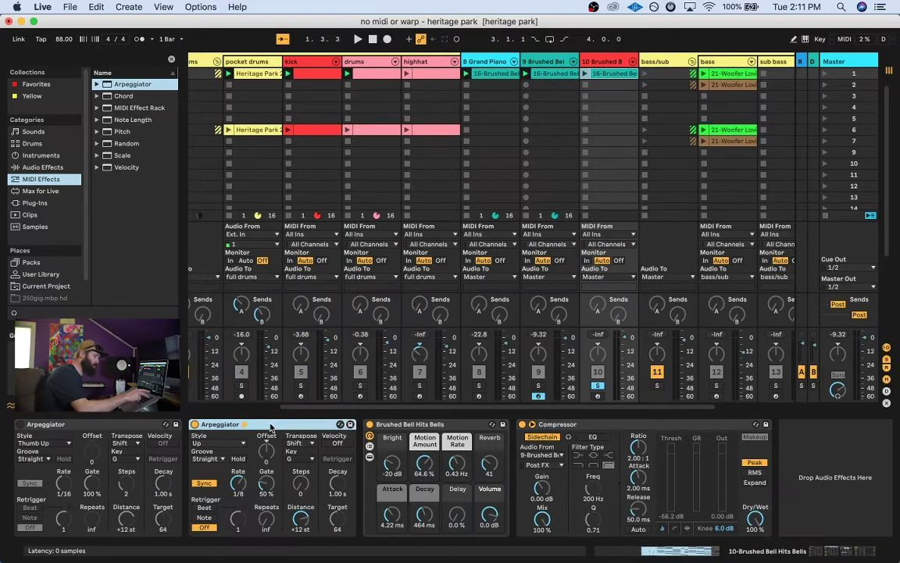
key("Delete")
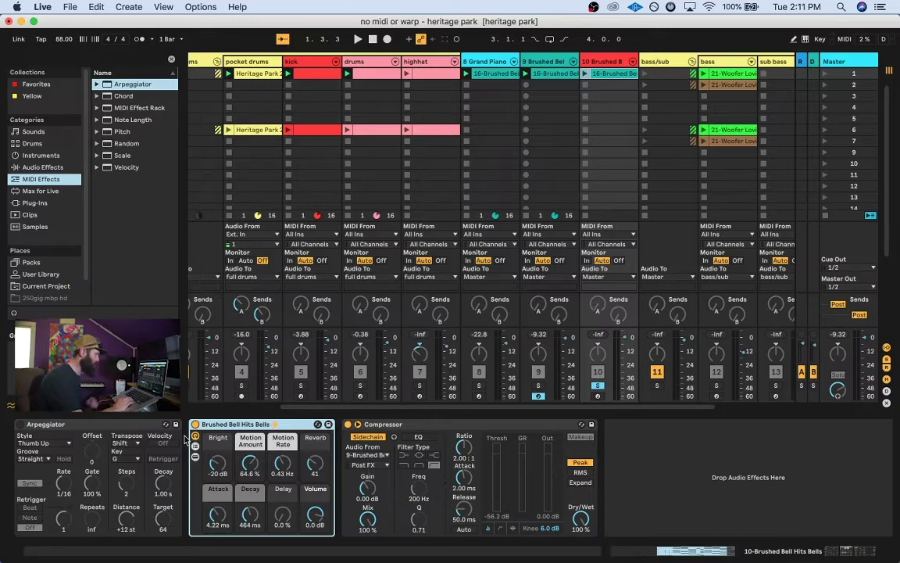
Launch the copied clip on 10 Brushed Bell, listen to it without the arpeggiator, and show its notes.
left_click(588, 73)
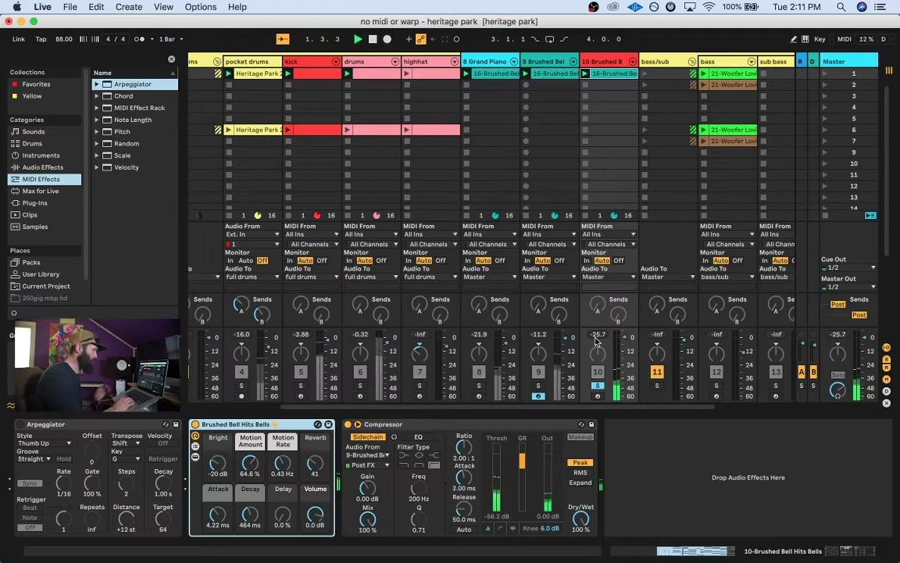
key("XF86AudioRaiseVolume")
key("XF86AudioRaiseVolume")
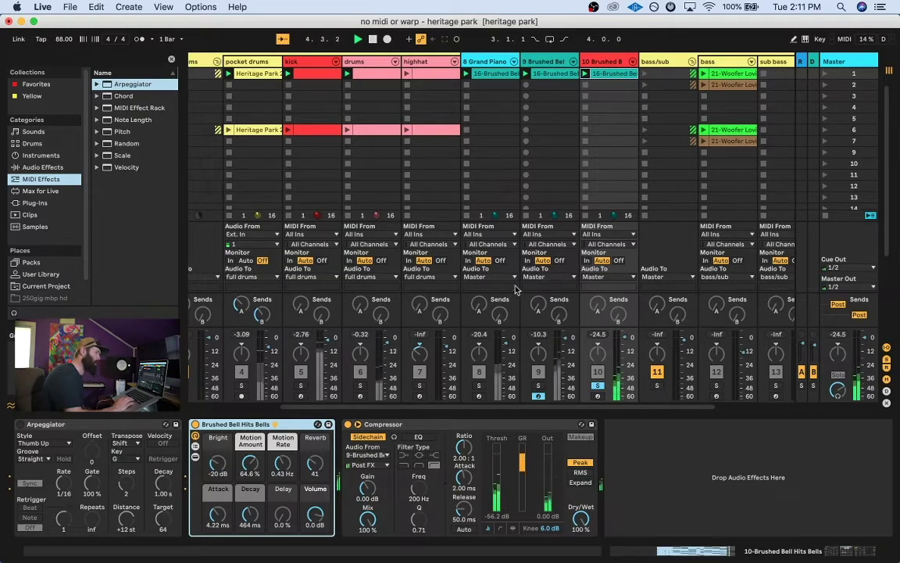
double_click(599, 75)
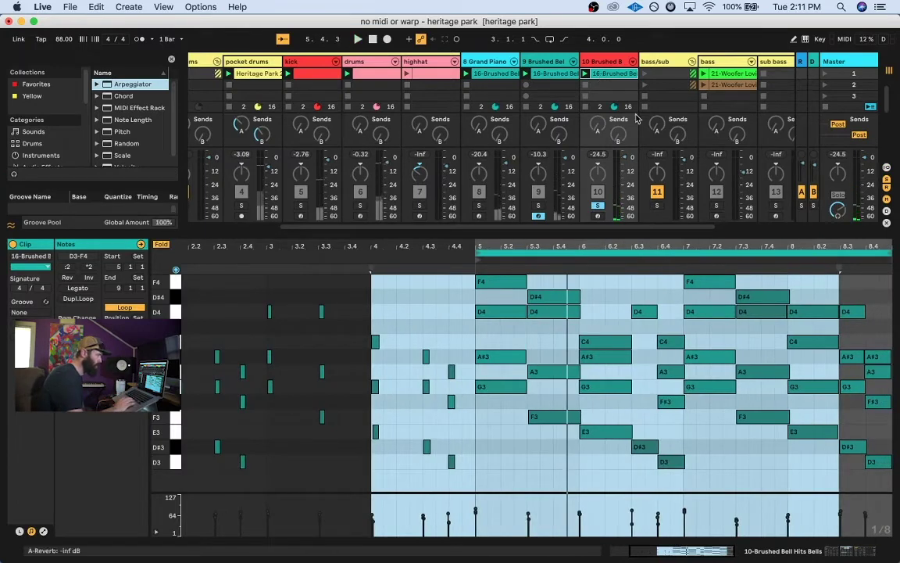
key("space")
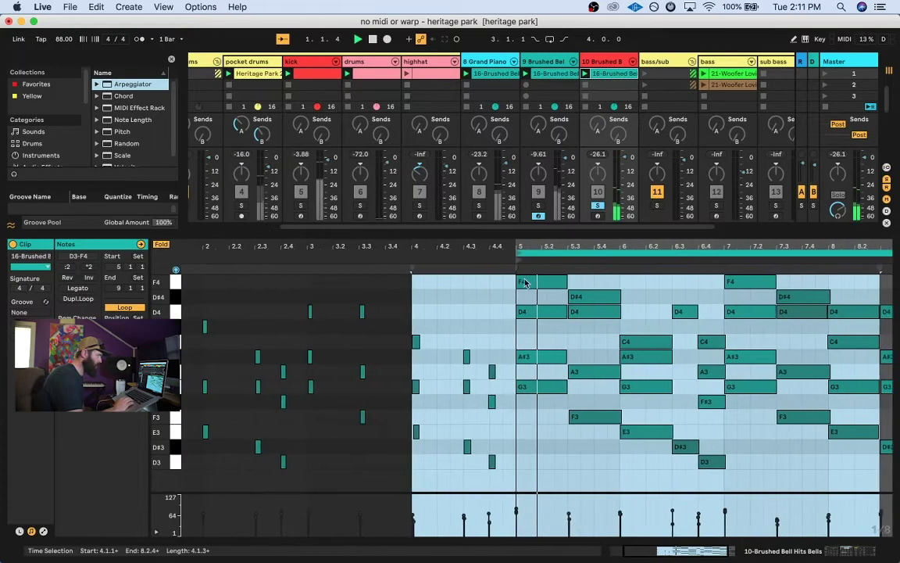
Switch to full screen, stop playback, and turn the Arpeggiator back on in the 10 Brushed Bell device chain.
key("ctrl+super+f")
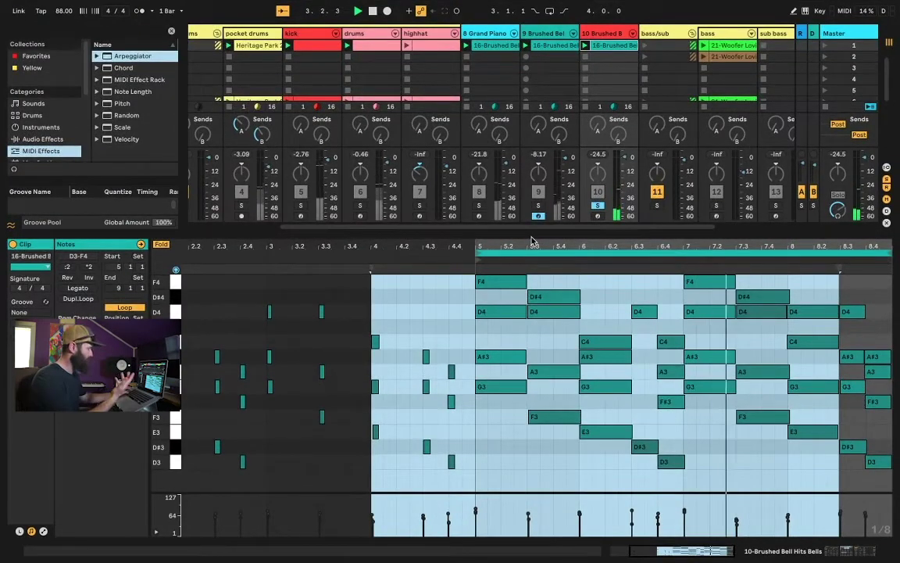
key("shift+Tab")
key("space")
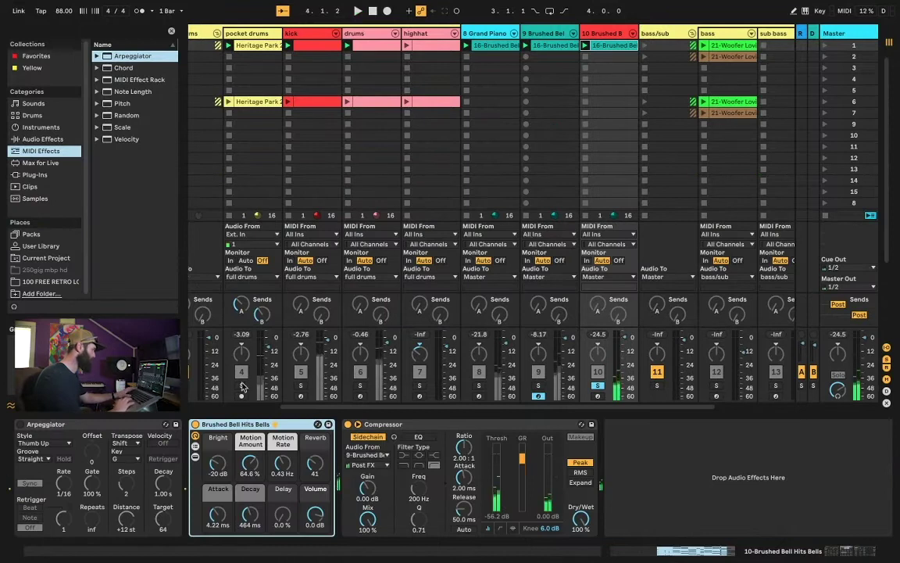
left_click(20, 424)
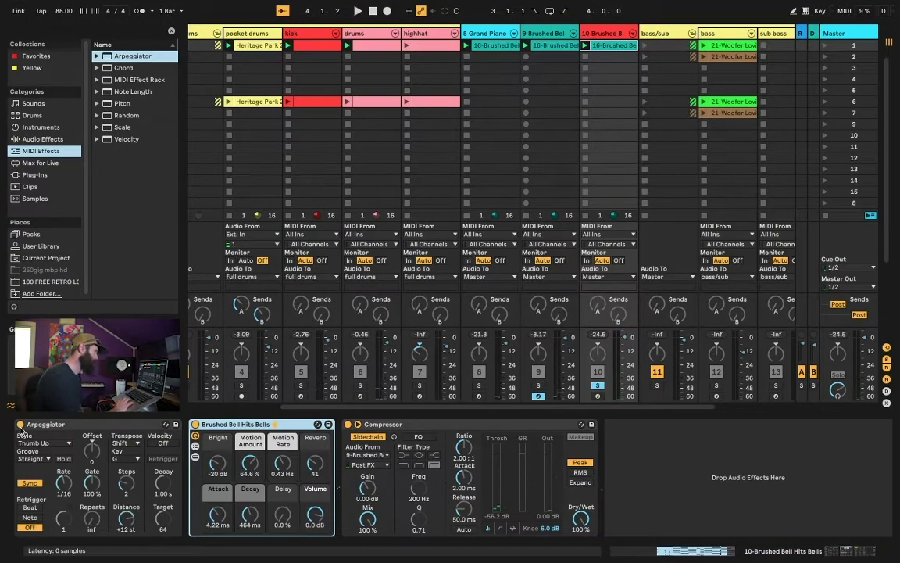
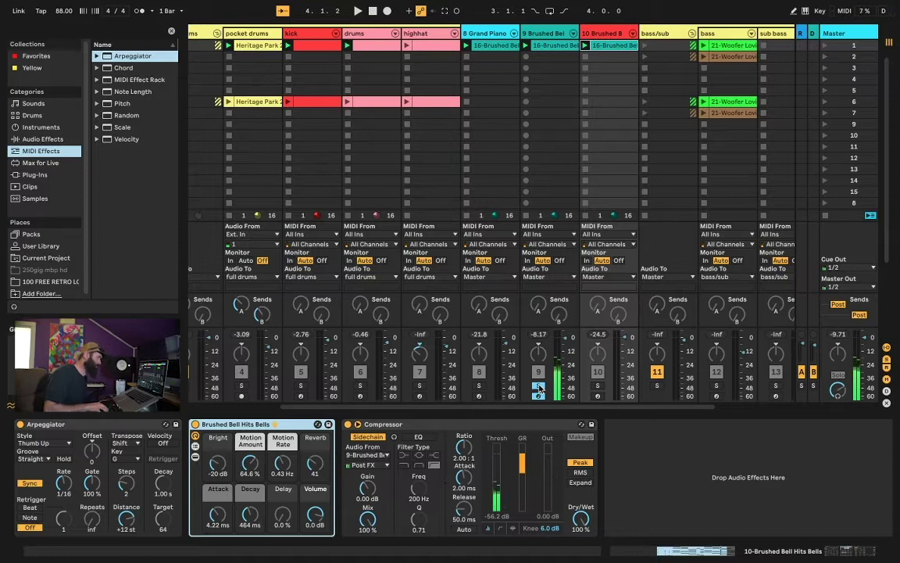
Look through the Arpeggiator's style options and play the set with 9 Brushed Bell soloed.
left_click(60, 445)
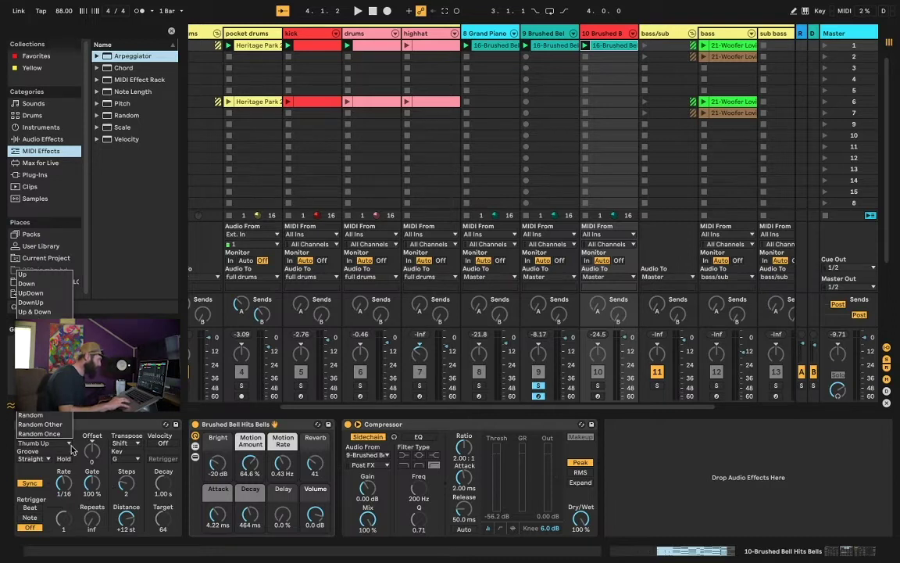
left_click(81, 458)
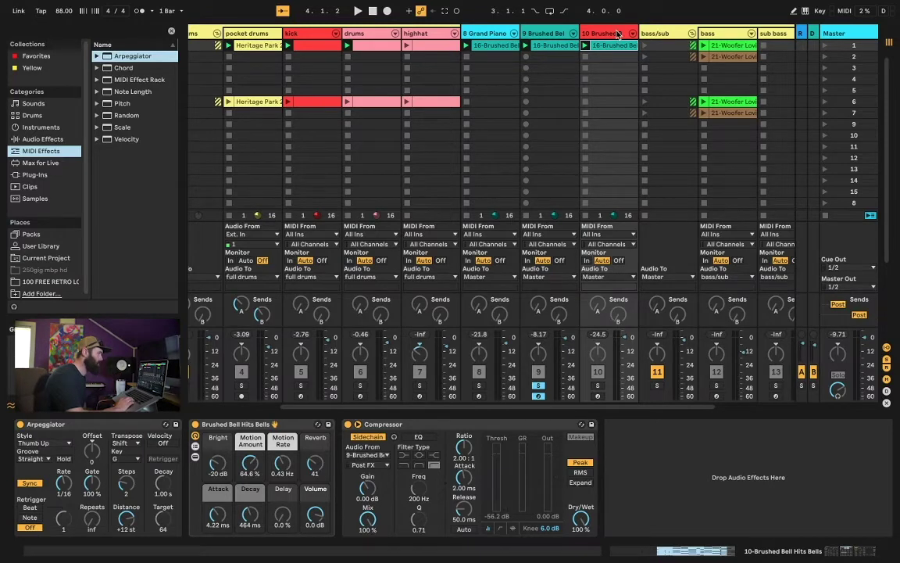
key("space")
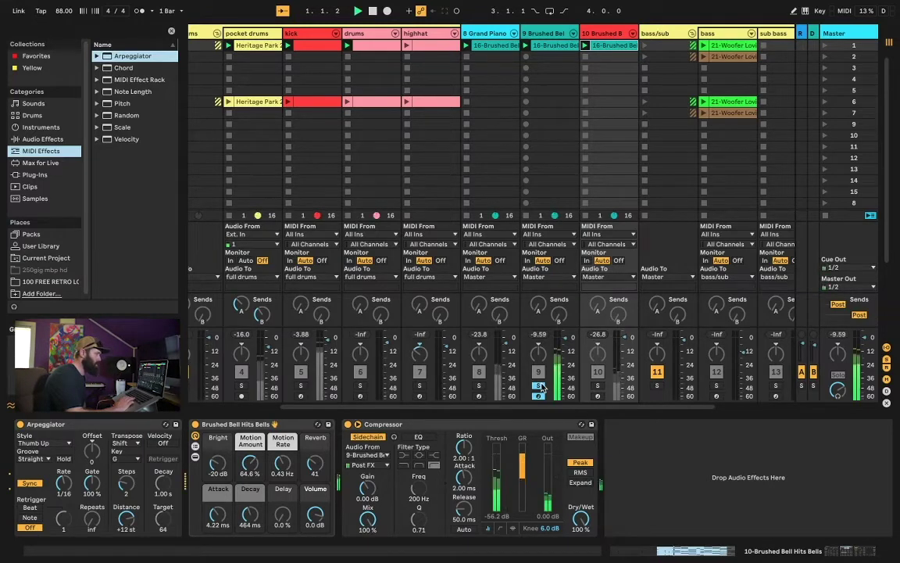
Solo only the 10 Brushed Bell track and listen to its clip with the sidechained Compressor active.
key("space")
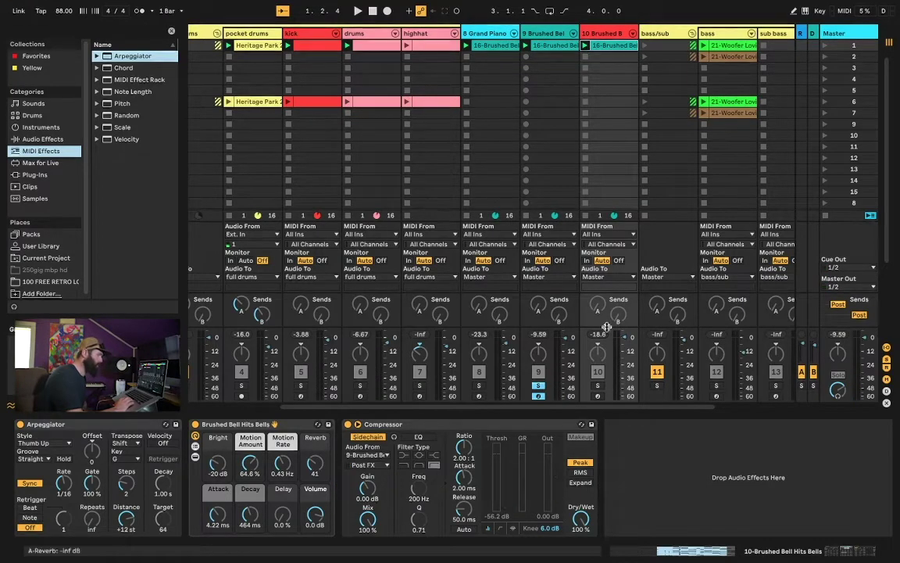
left_click(598, 386)
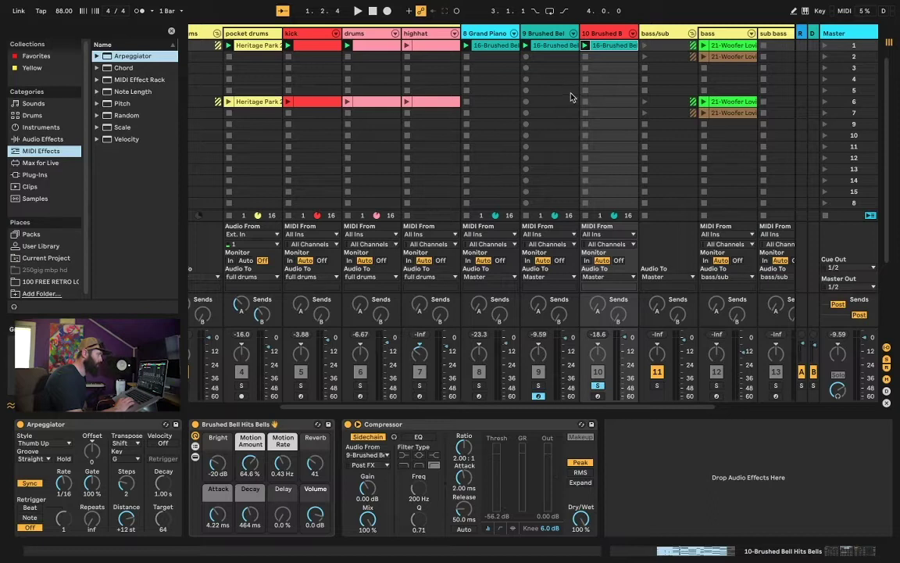
left_click(583, 46)
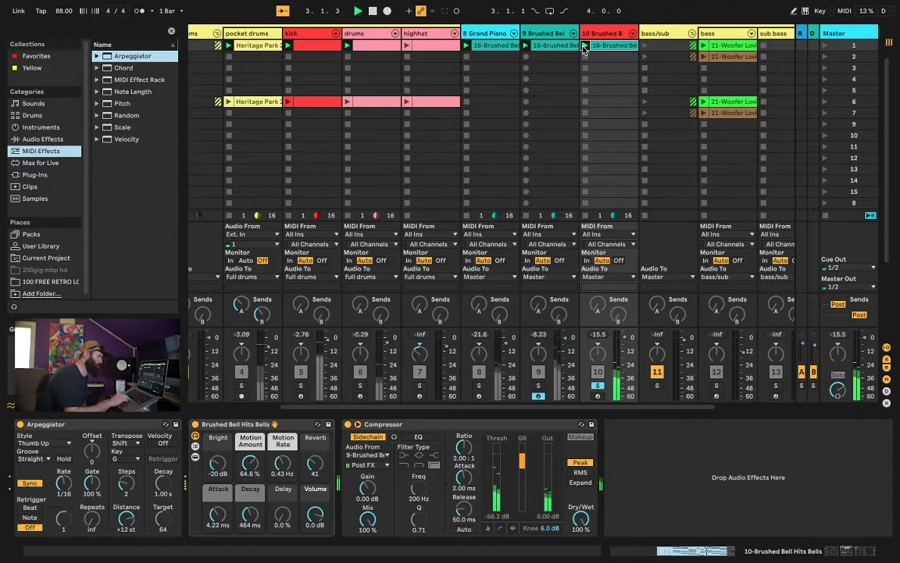
left_click(357, 424)
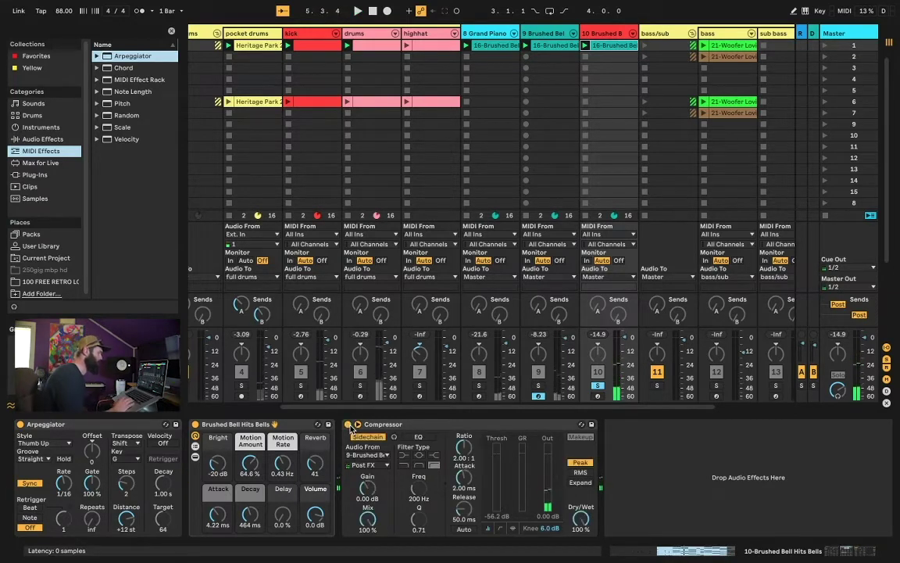
left_click(367, 437)
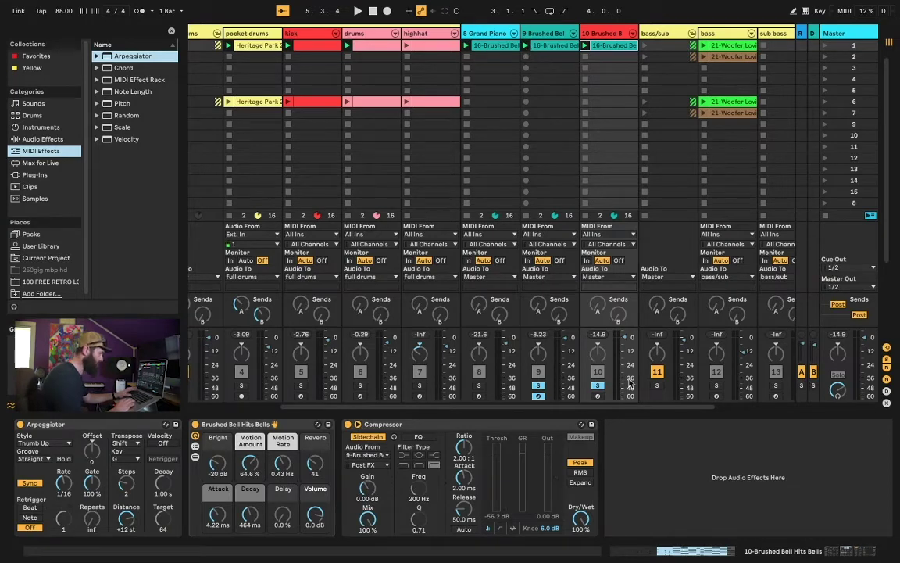
Switch the solo from 10 Brushed Bell to 9 Brushed Bell and listen to that track alone.
left_click(598, 386)
left_click(538, 385)
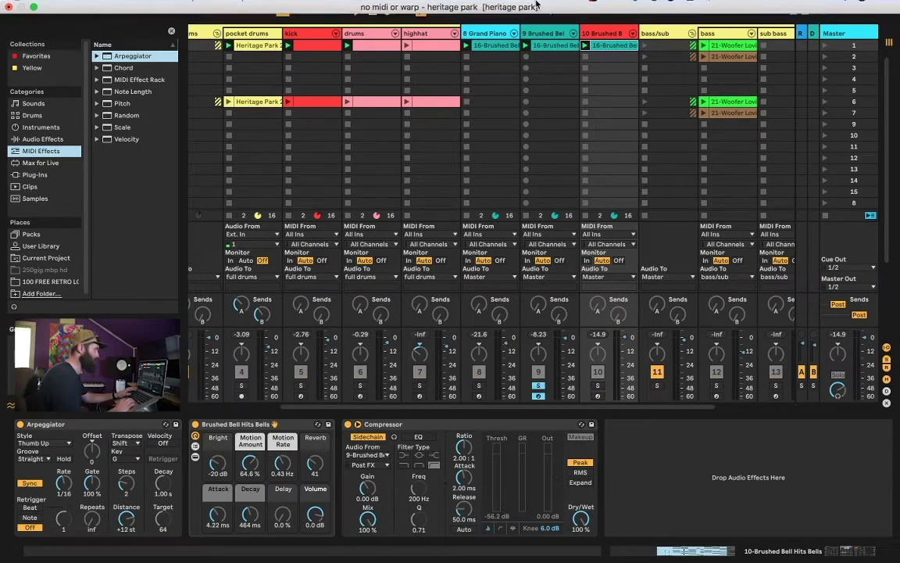
key("space")
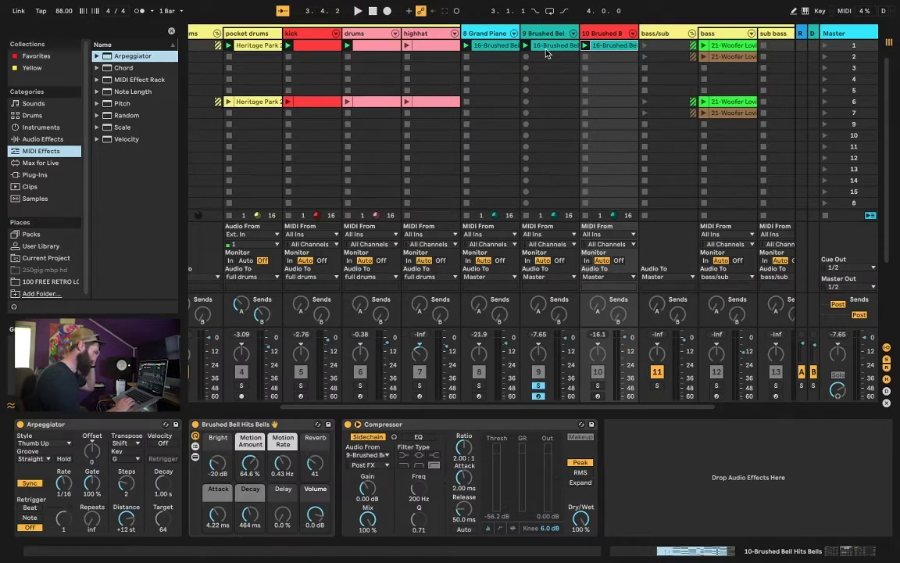
Play 10 Brushed Bell soloed, bypass its Compressor, and add 9 Brushed Bell to the solo to hear both bells together.
left_click(598, 386)
key("space")
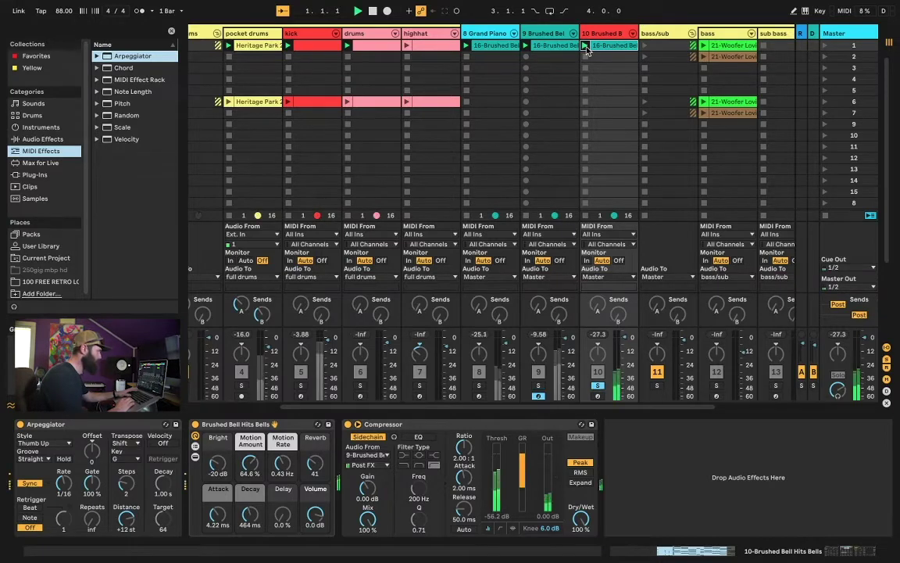
left_click(348, 424)
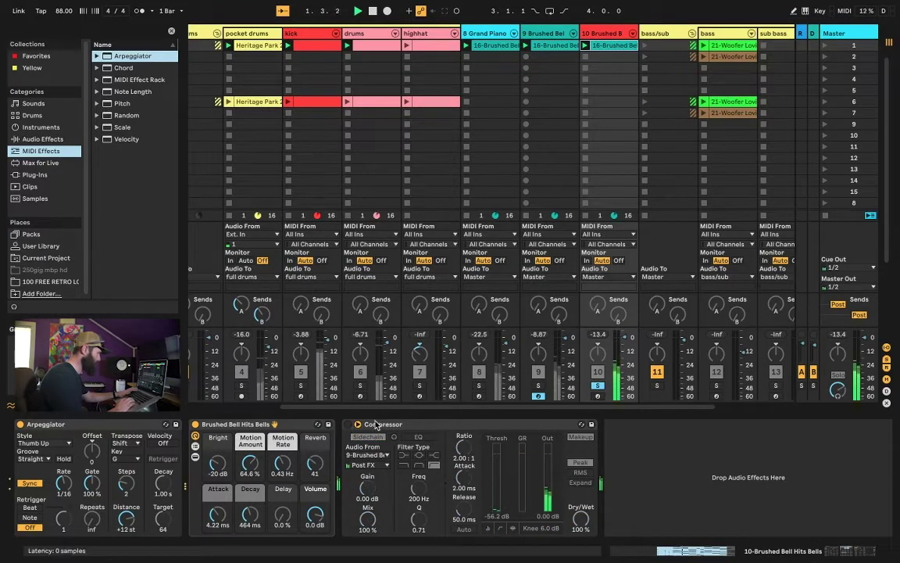
left_click(538, 386)
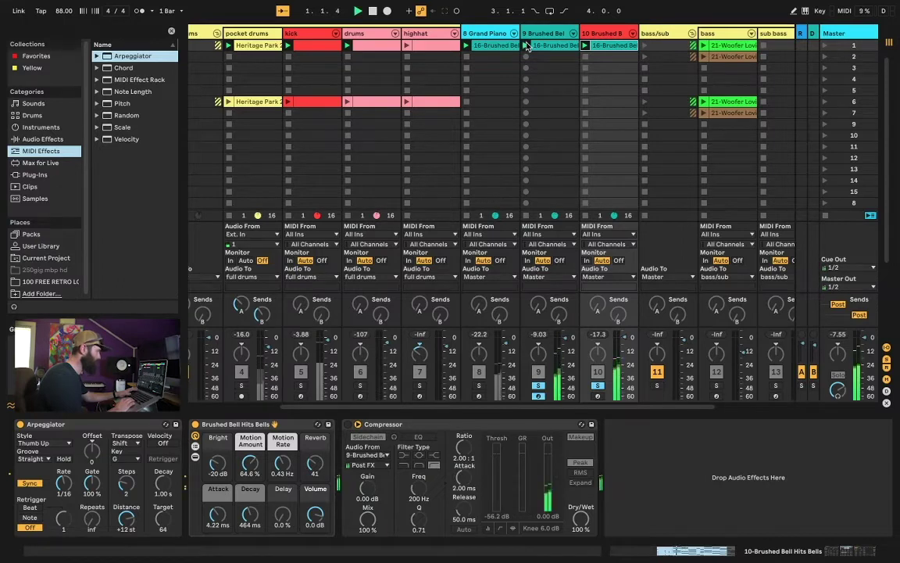
List the audio effects and play Brushed Bell track 9 soloed, adding track 10 to the solo during playback.
key("XF86AudioRaiseVolume")
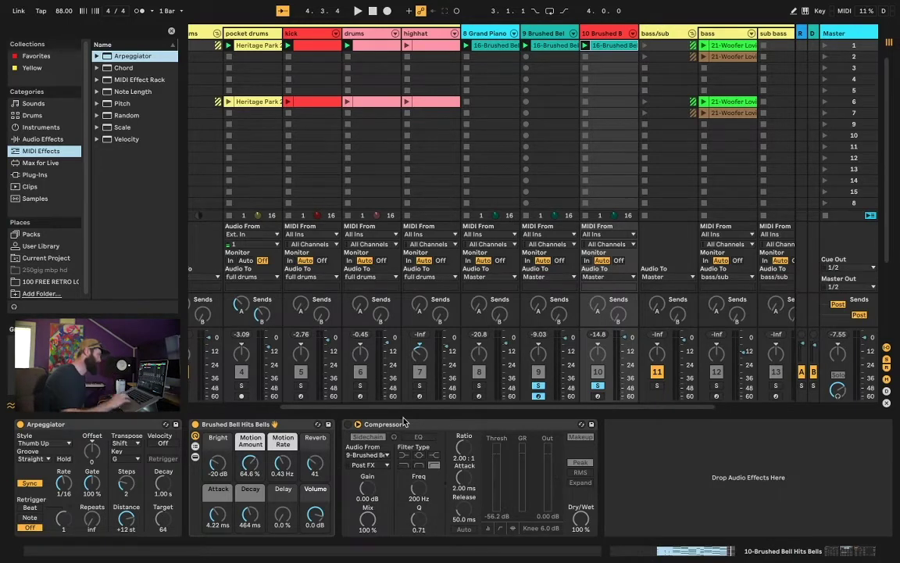
left_click(33, 139)
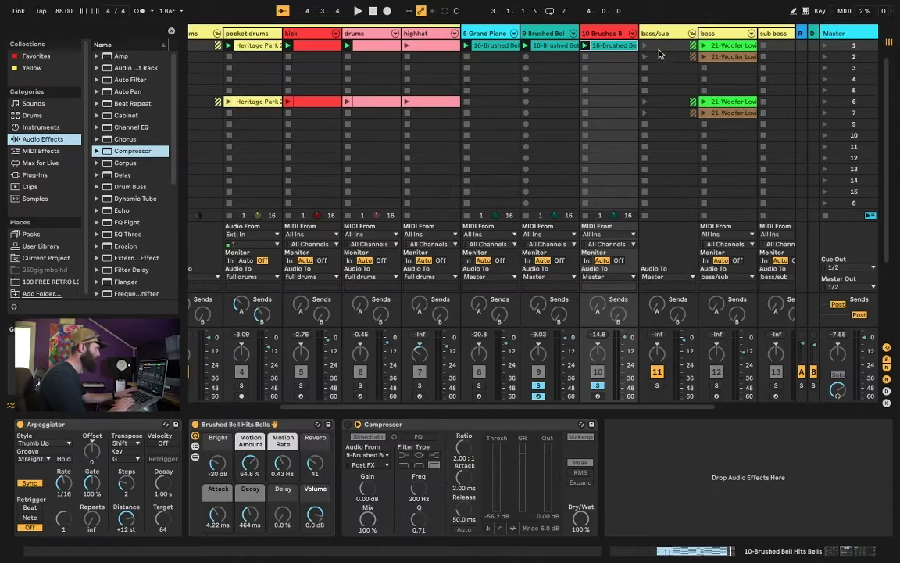
left_click(544, 35)
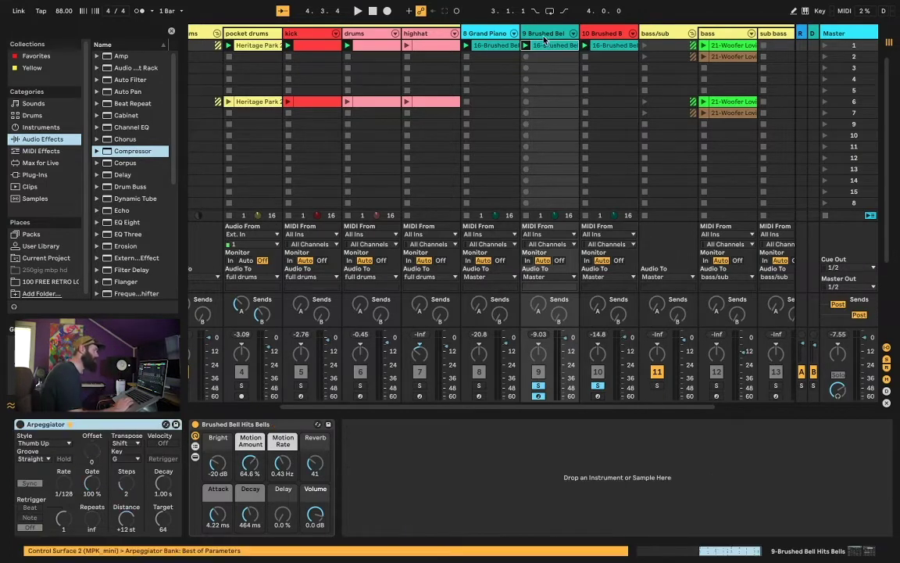
key("space")
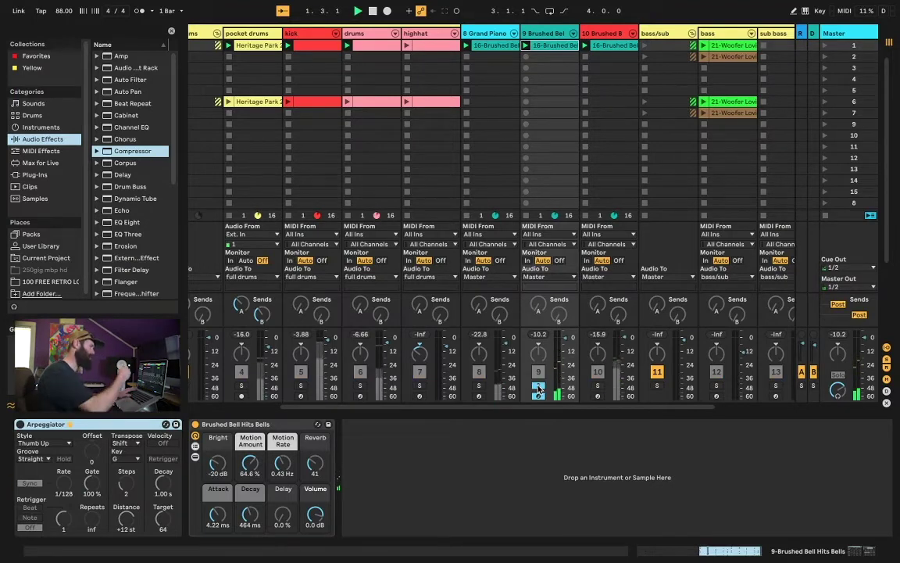
left_click(598, 387, "super")
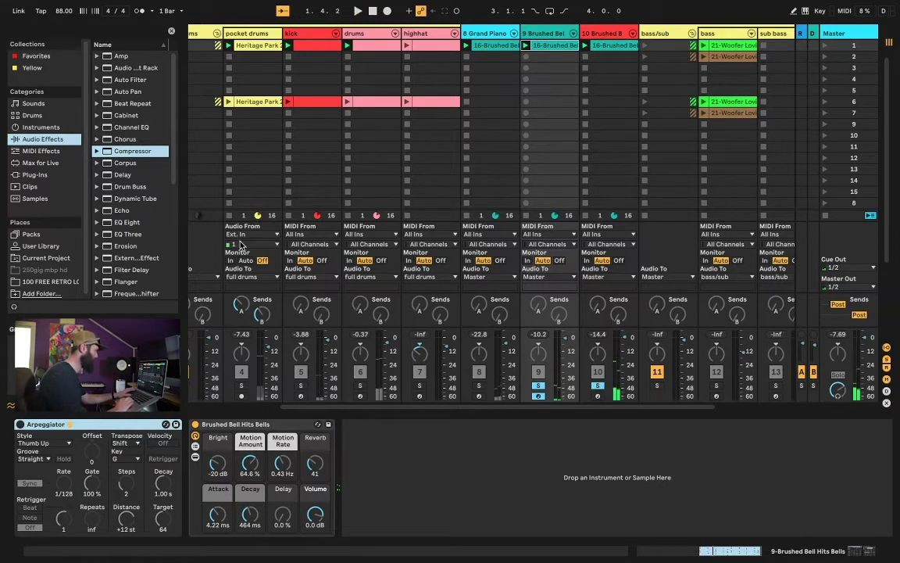
Replace the existing Compressor on Brushed Bell track 10 with a new default Compressor.
left_click(618, 34)
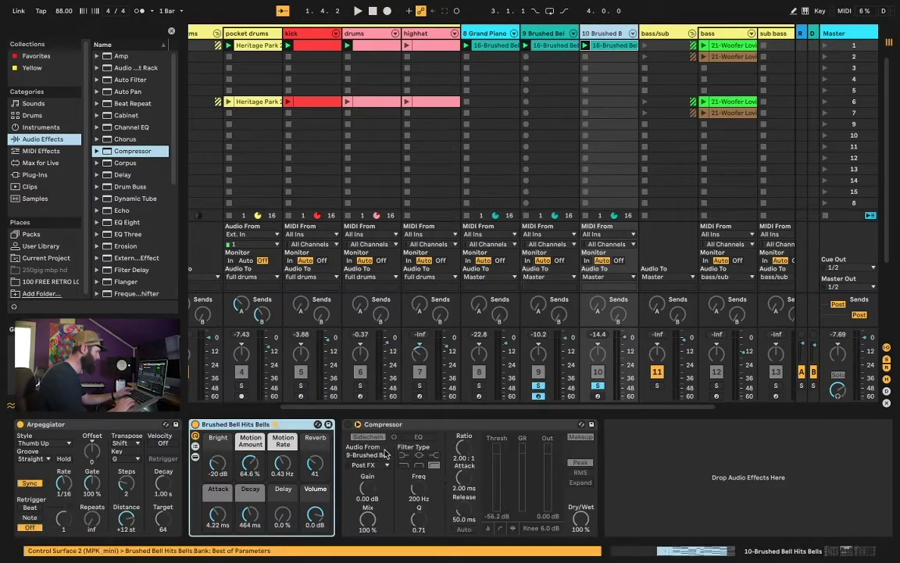
left_click_drag(106, 154, 629, 500)
left_click(486, 427)
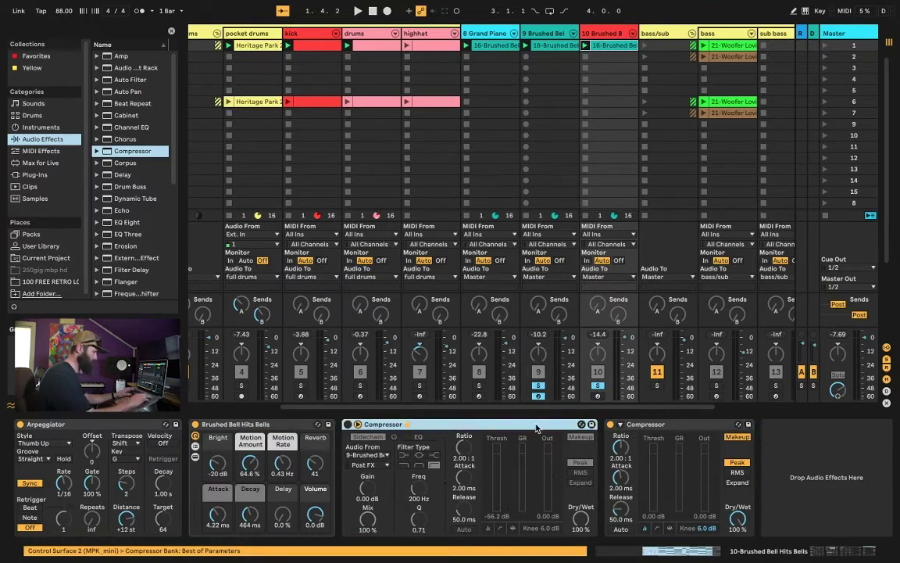
key("Delete")
Expand the new Compressor's sidechain section, enable Sidechain and set Audio From to 9-Brushed Bell Hits Bells.
left_click(357, 424)
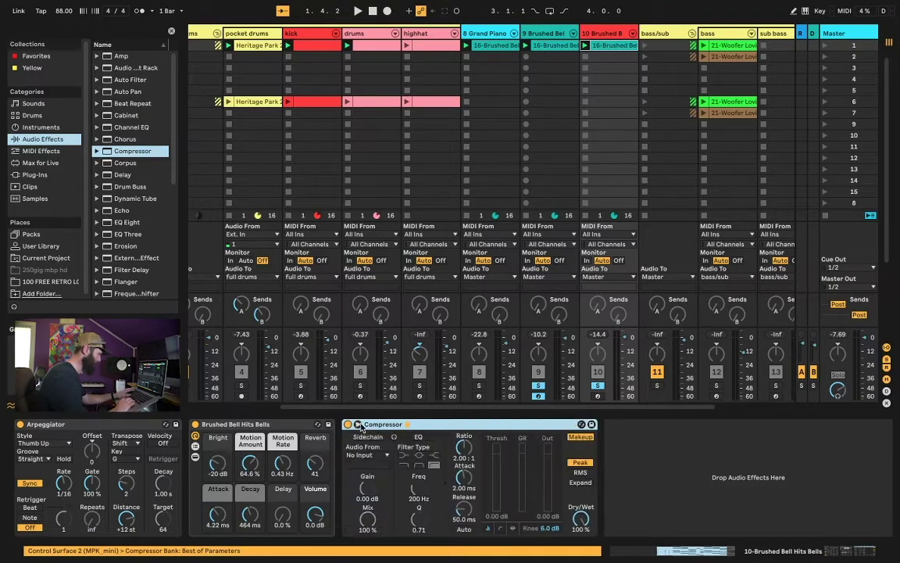
left_click(357, 424)
left_click(357, 425)
left_click(357, 424)
left_click(357, 424)
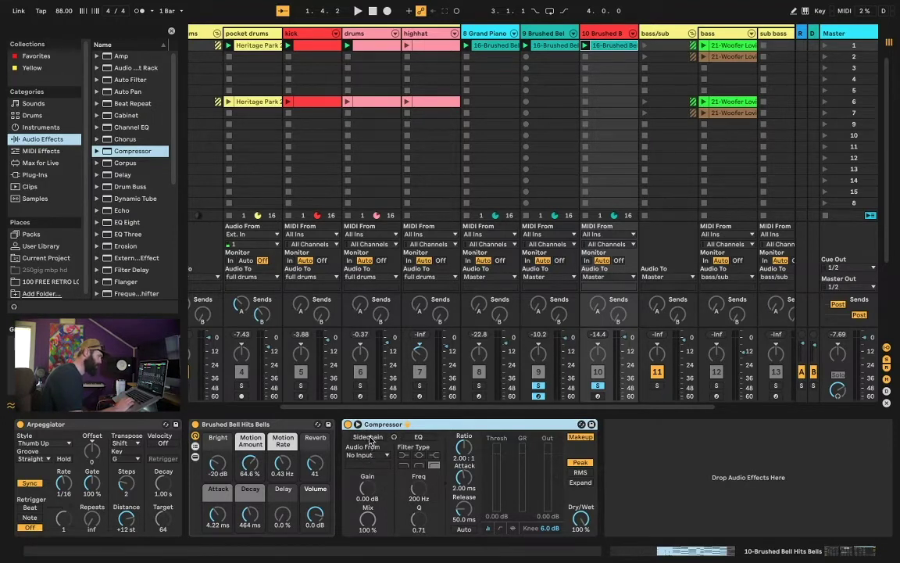
left_click(370, 437)
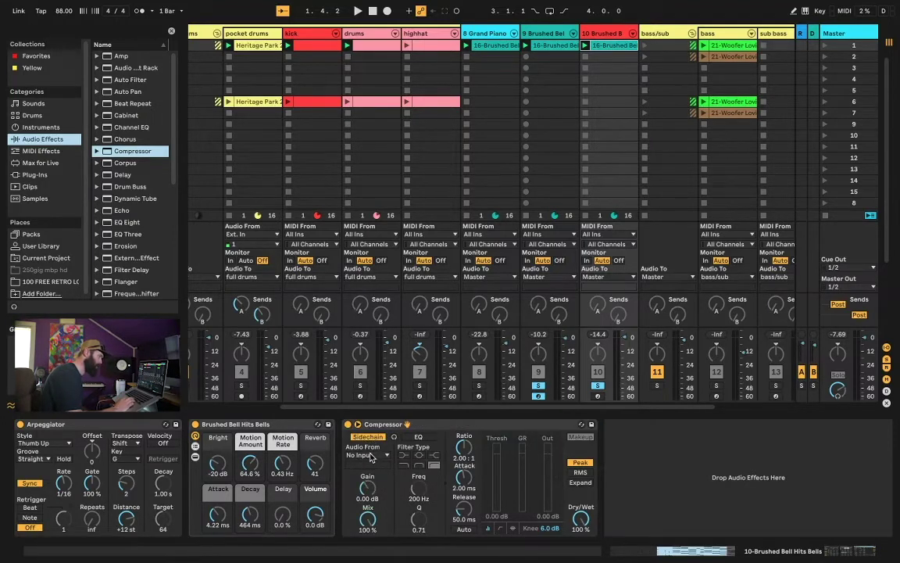
left_click(365, 455)
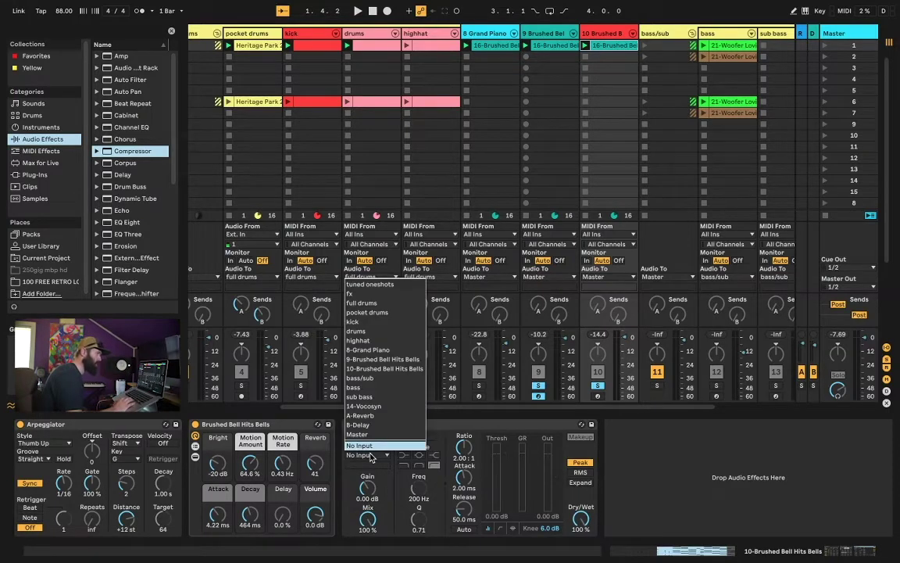
left_click(387, 360)
Play track 10 soloed and lower its Compressor's threshold to -inf dB.
key("space")
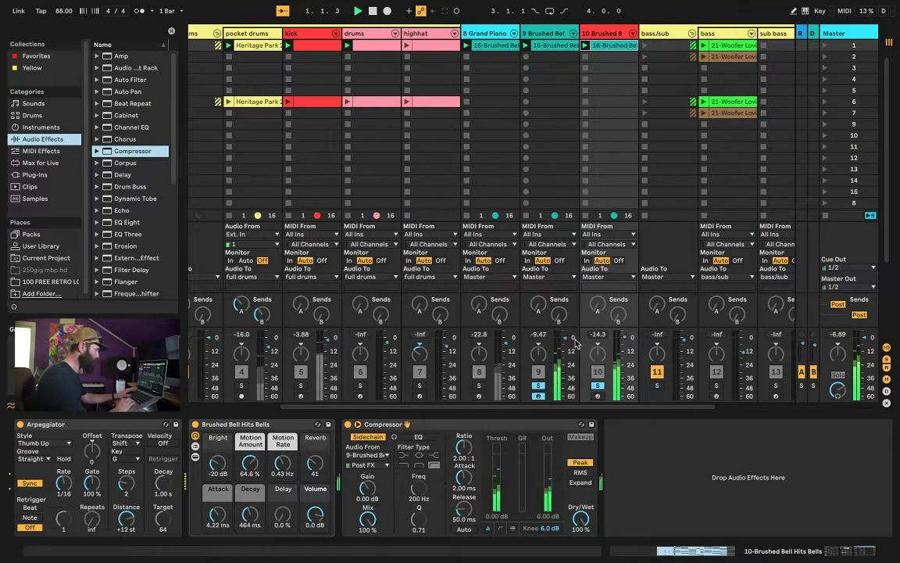
left_click(596, 386)
left_click(597, 385)
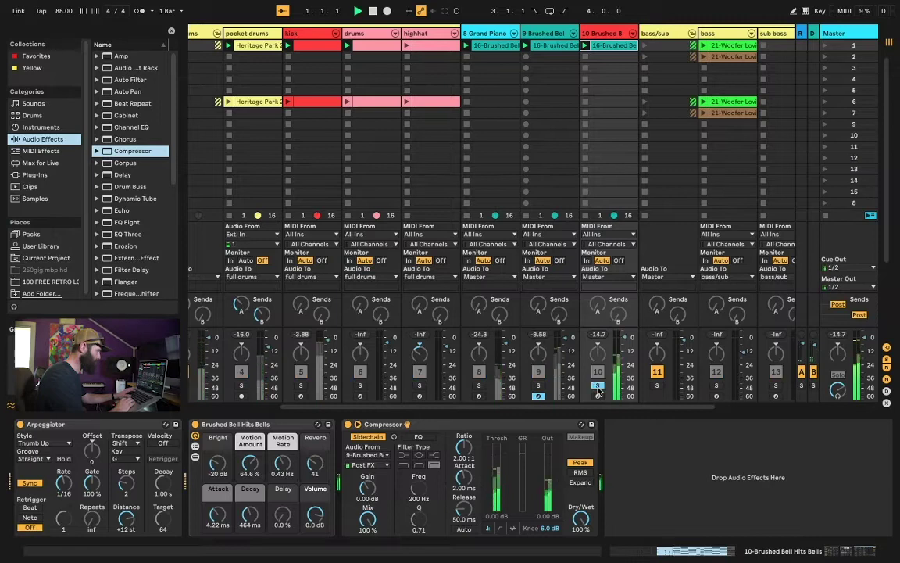
left_click_drag(506, 455, 506, 514)
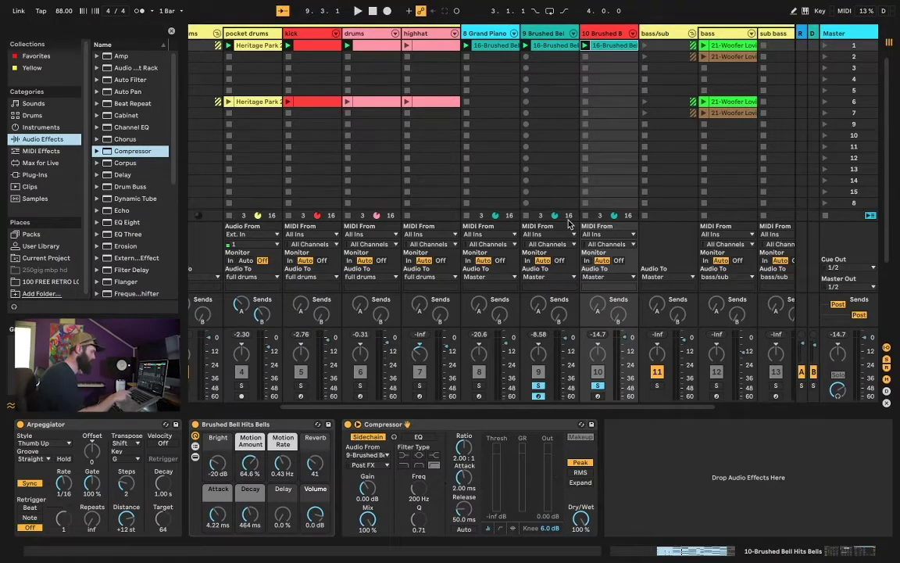
Set the threshold of track 10's Compressor to -34.2 dB during playback and clear the solos.
key("space")
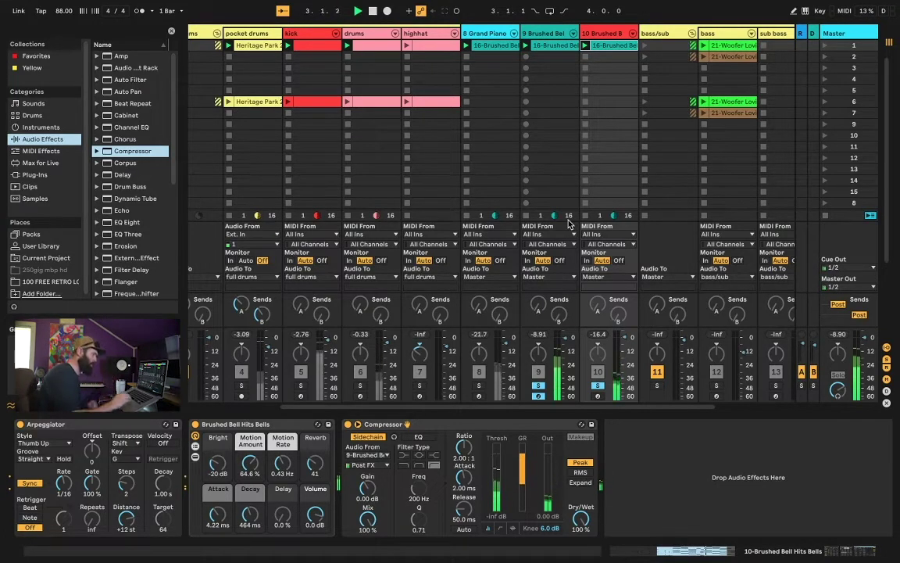
left_click_drag(504, 509, 504, 497)
key("space")
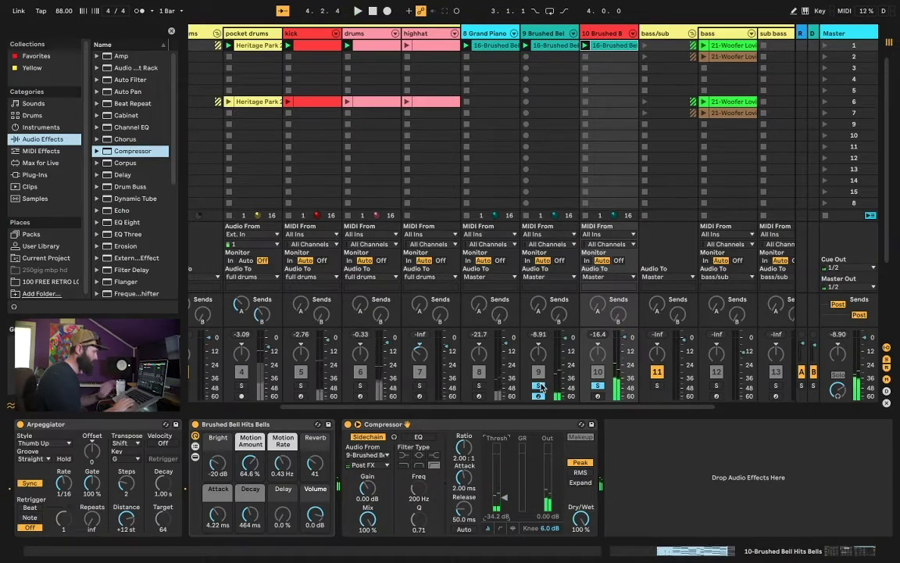
left_click(539, 386)
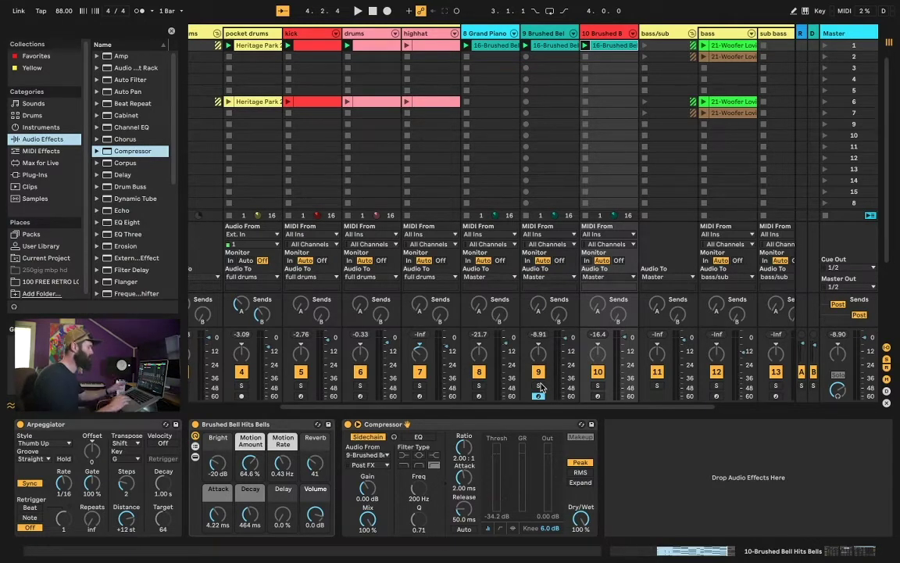
Solo the Grand Piano track together with Brushed Bell tracks 9 and 10.
scroll(611, 123, "right", 3)
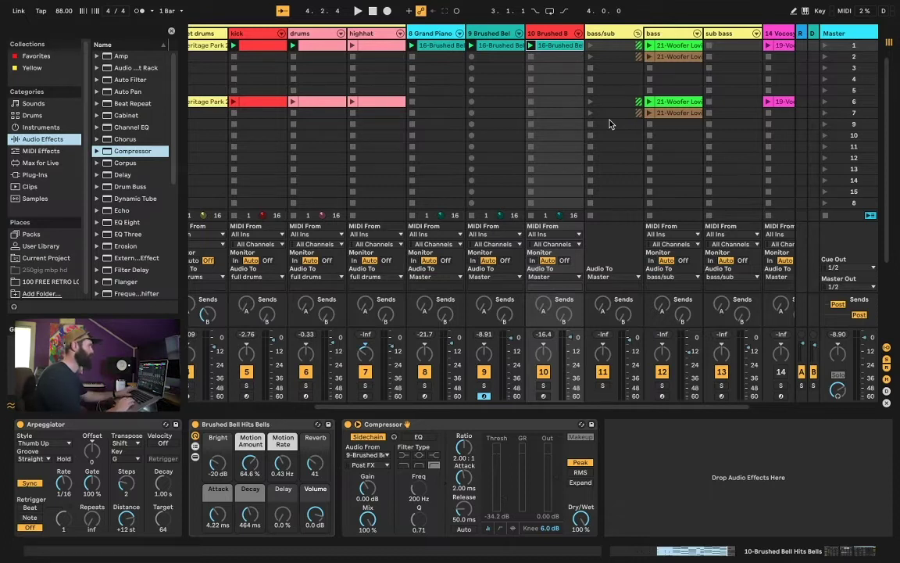
scroll(526, 159, "right", 3)
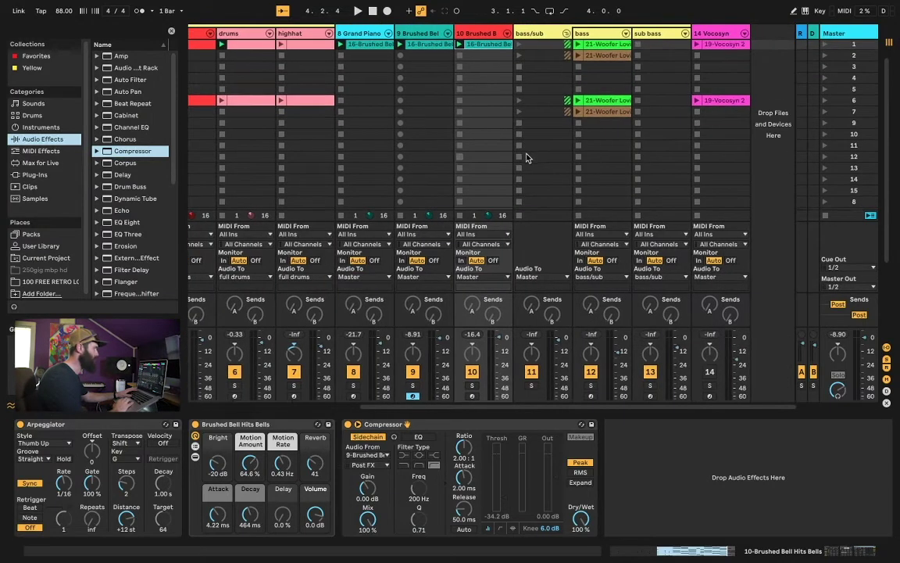
scroll(522, 157, "left", 1)
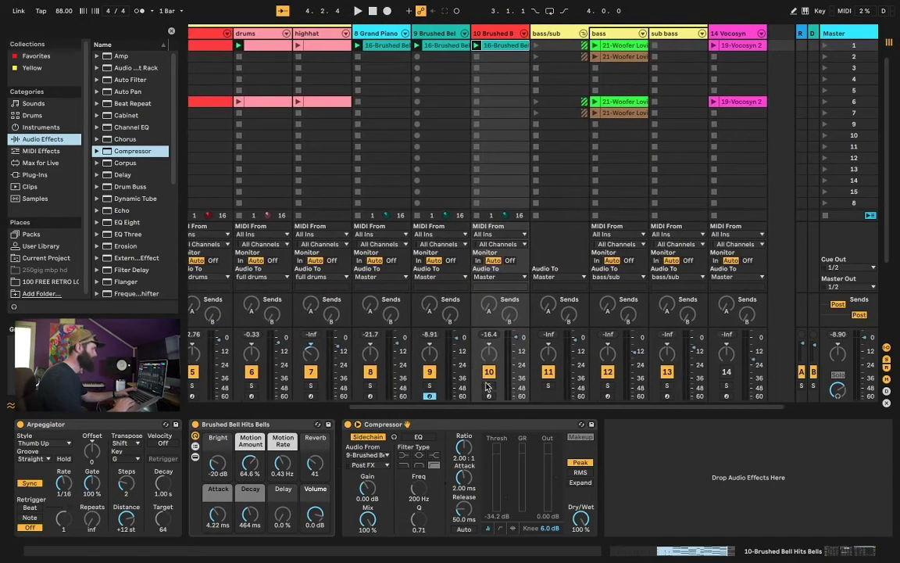
left_click(490, 386)
left_click(429, 386, "super")
left_click(370, 386, "super")
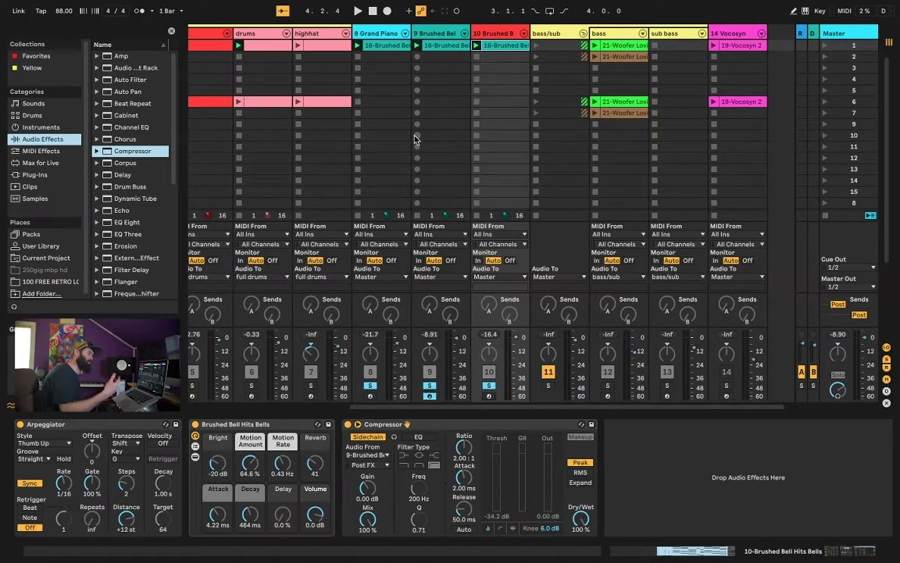
Show the Grand Piano's devices and play track 9 soloed, adding tracks 8 and 10 to the solo one by one.
left_click(374, 35)
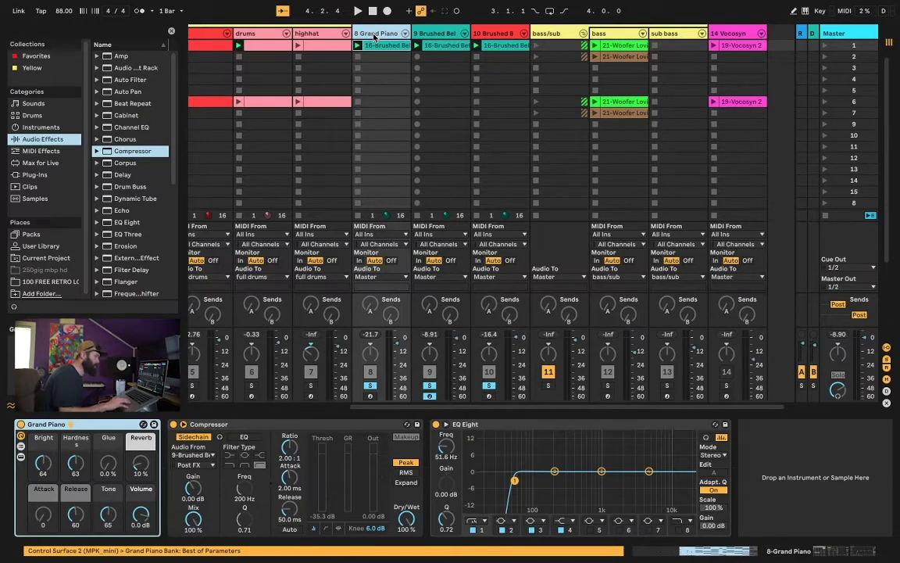
key("shift+Tab")
key("shift+Tab")
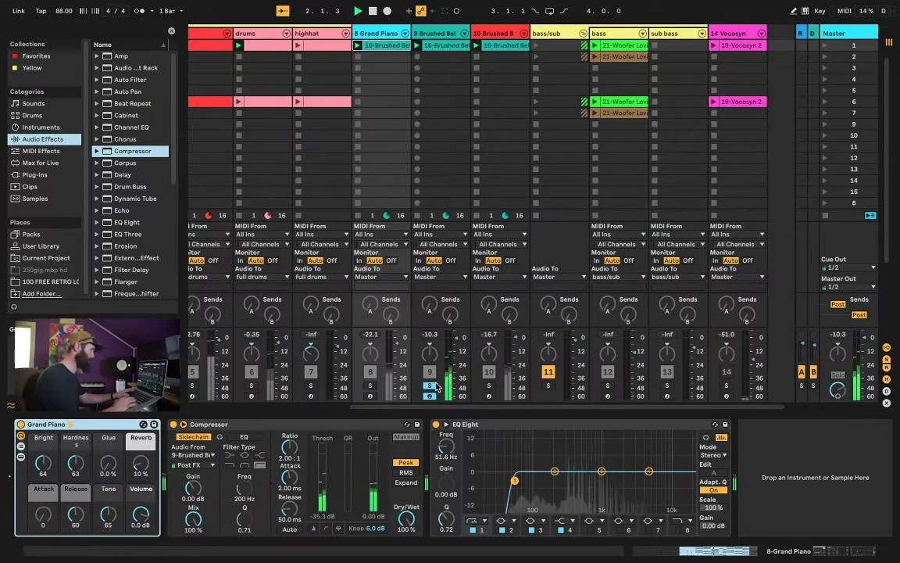
left_click(371, 386, "super")
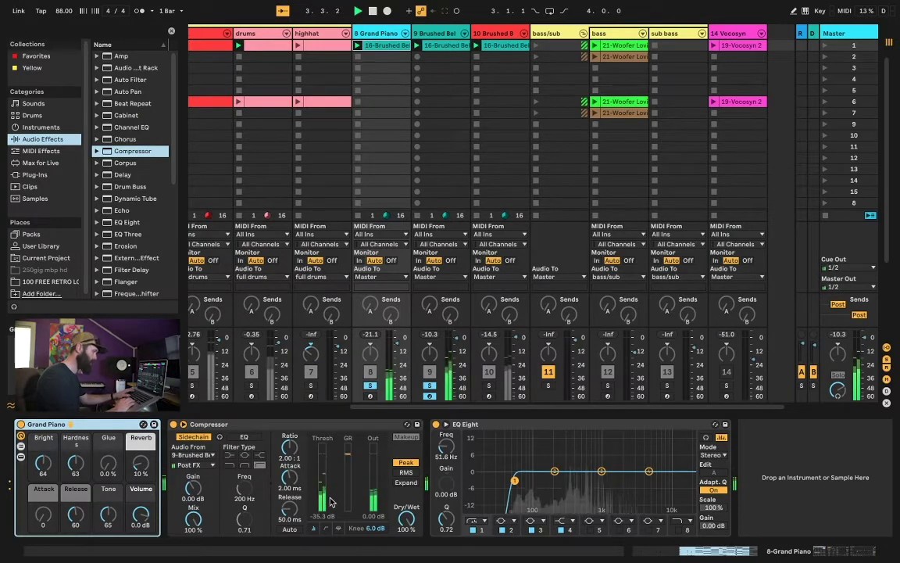
left_click(490, 386, "super")
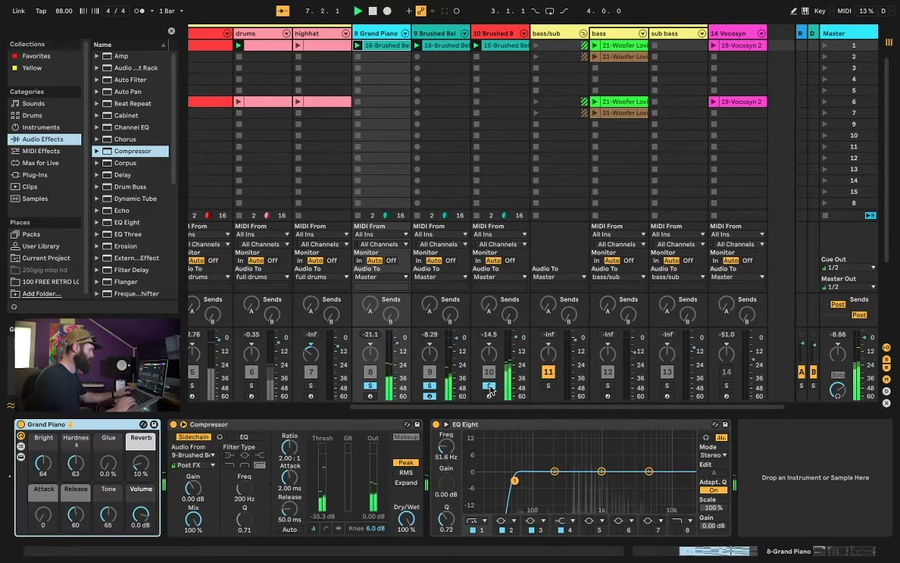
Check the devices on both Brushed Bell tracks, clear the solos and play all tracks together.
left_click(493, 117)
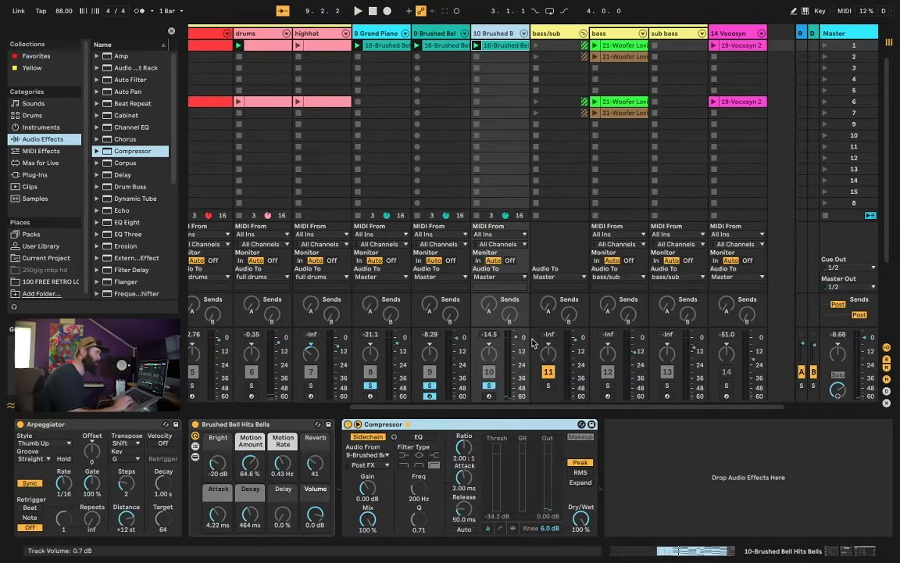
left_click(420, 373)
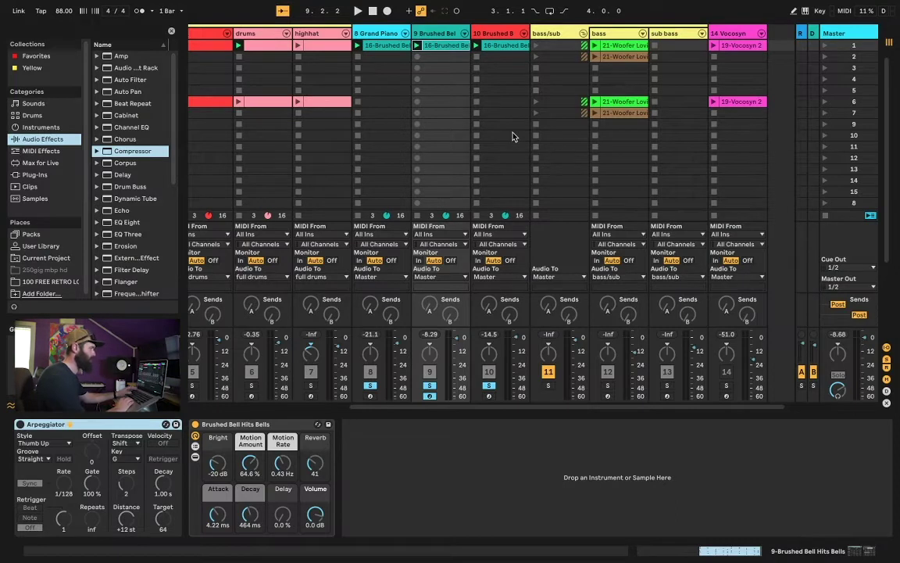
scroll(570, 99, "right", 2)
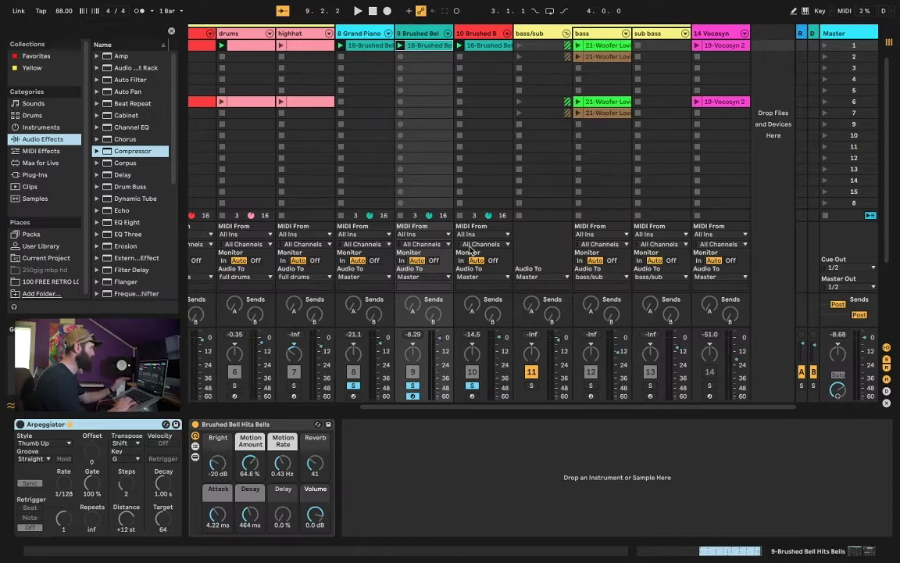
scroll(449, 217, "left", 10)
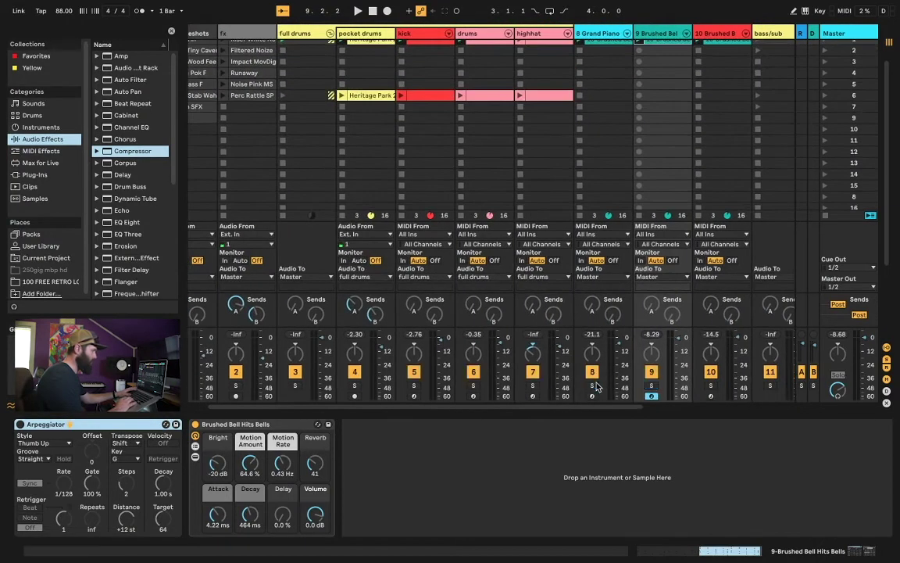
scroll(395, 133, "left", 3)
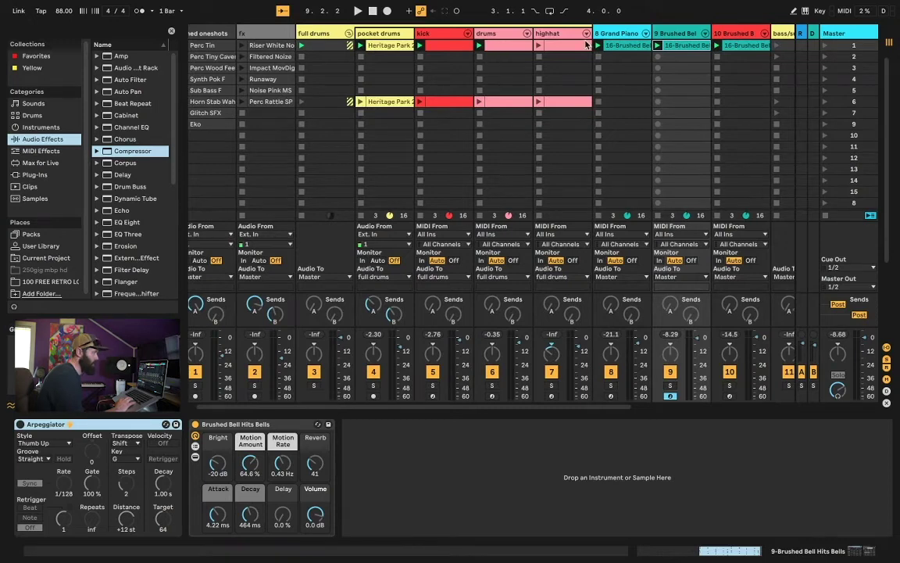
scroll(531, 78, "right", 5)
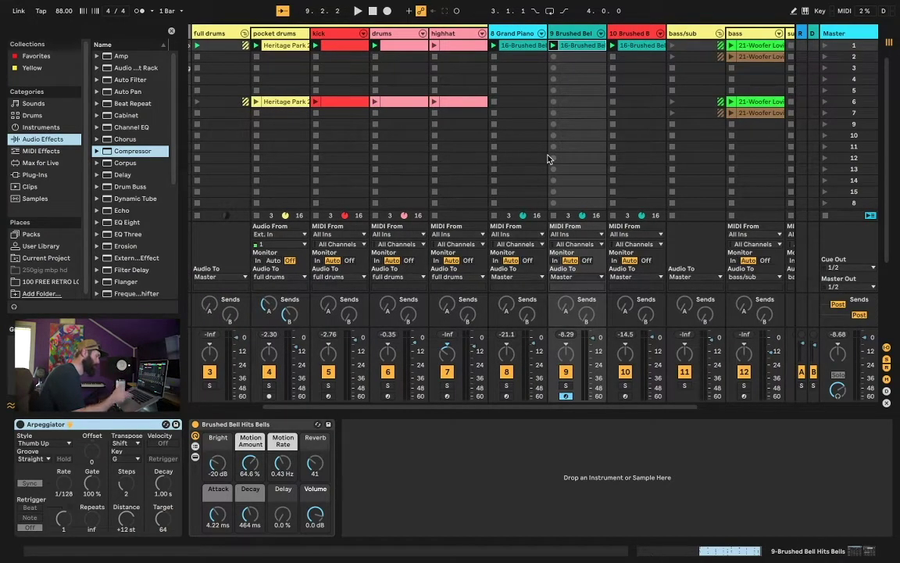
key("space")
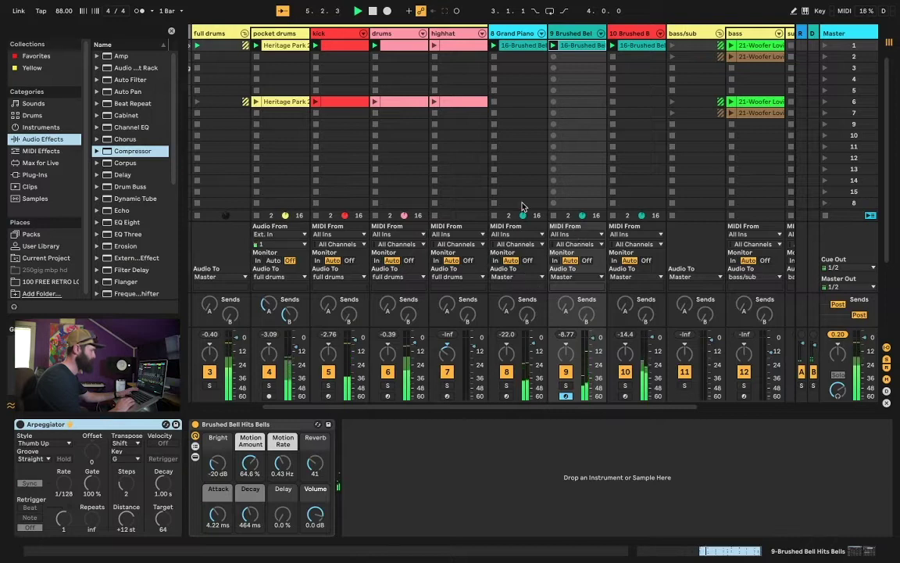
Arm the bass track for recording and stop the clips on the Grand Piano track and track 10.
scroll(495, 218, "right", 3)
scroll(495, 218, "right", 1)
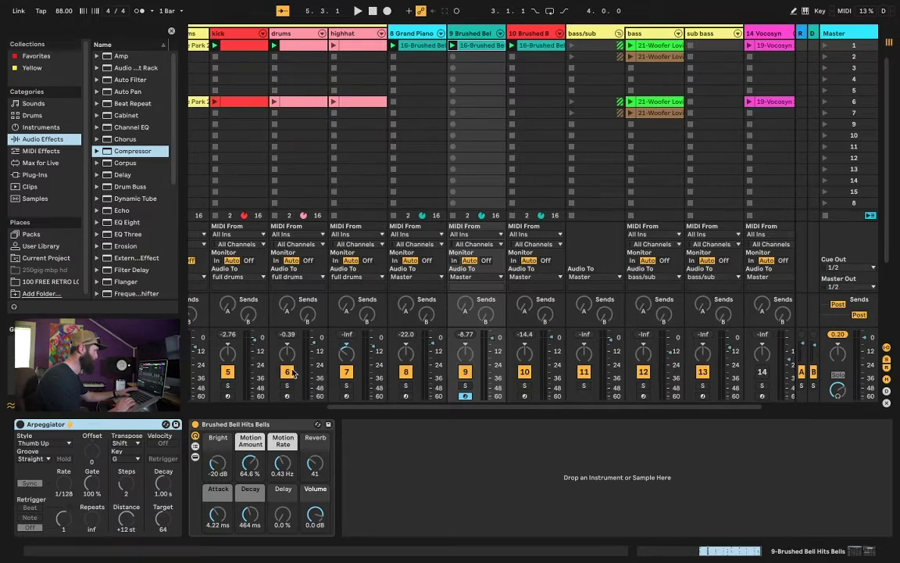
left_click(643, 396)
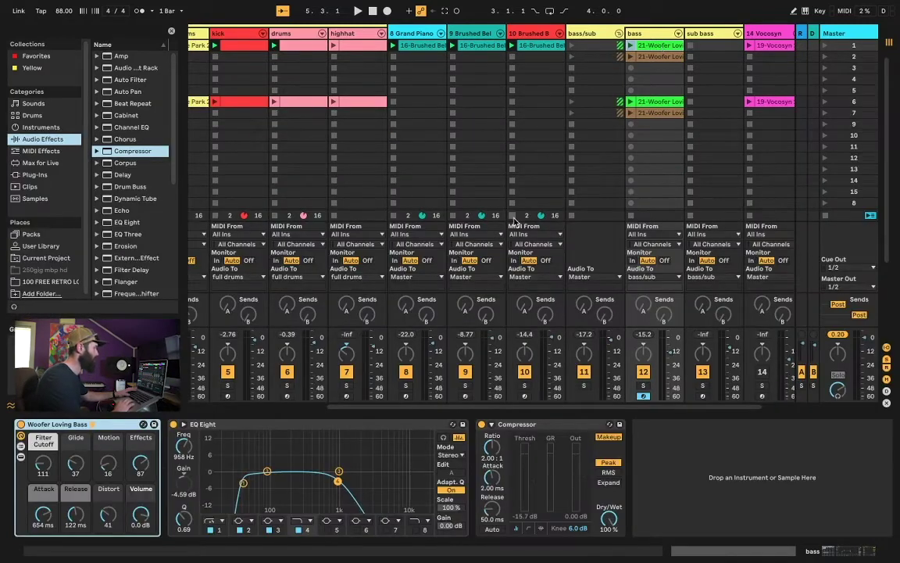
left_click(394, 217)
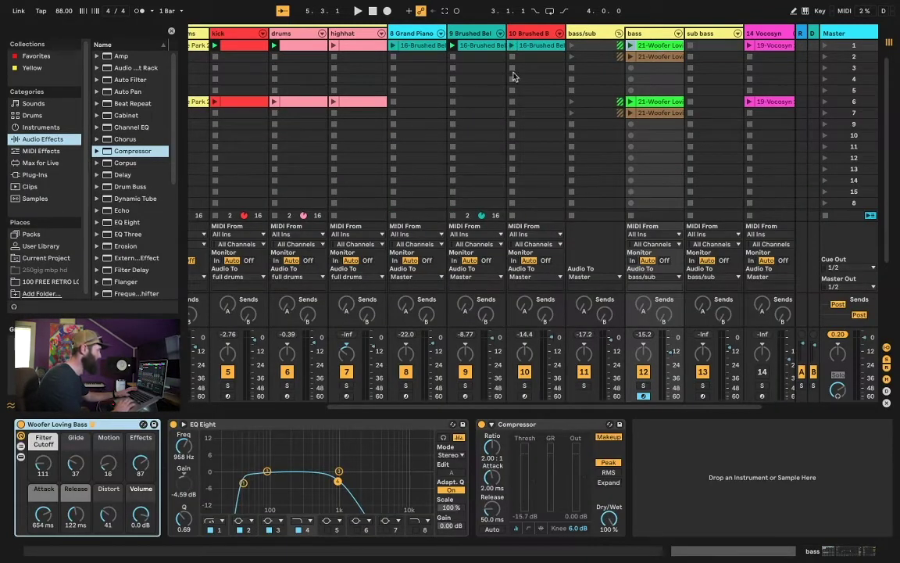
Play track 10's first clip together with the bass track and show the first bass clip in the note editor.
left_click(513, 47)
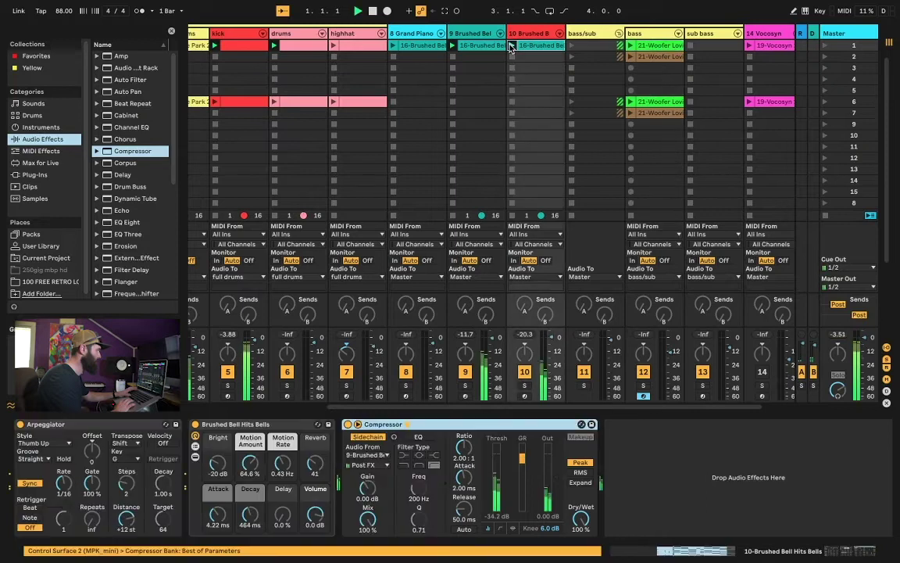
left_click(631, 45)
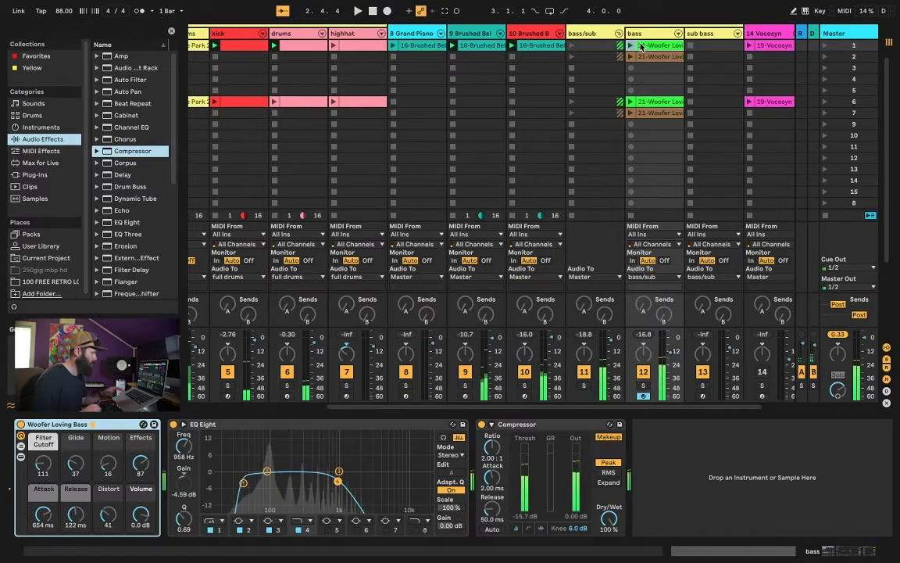
left_click(641, 46)
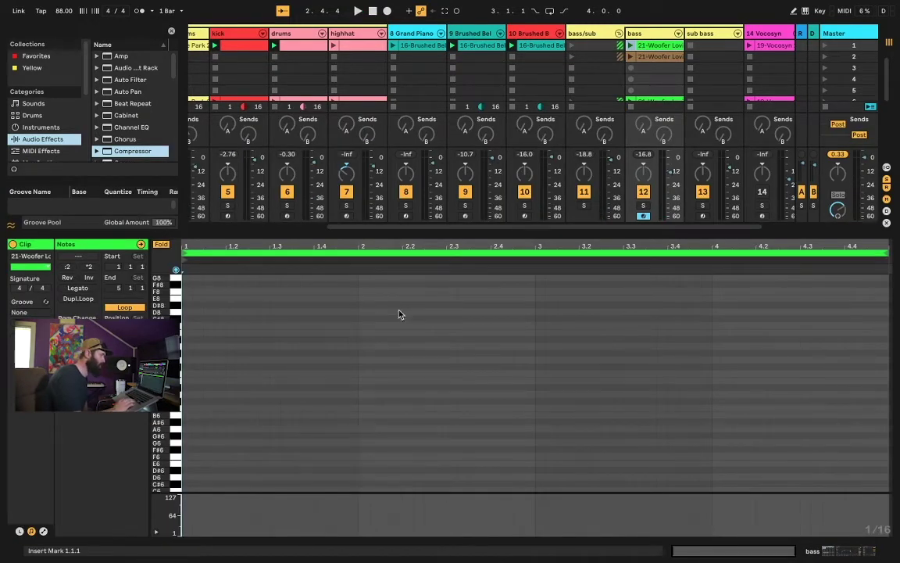
Set the empty bass clip's fixed note grid to 1/16.
right_click(439, 332)
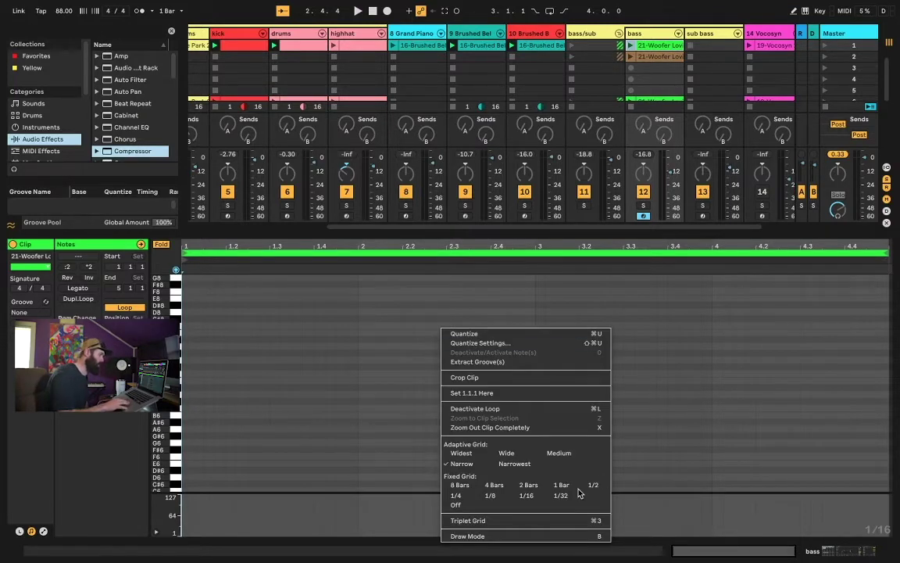
left_click(295, 310)
right_click(296, 310)
left_click(594, 330)
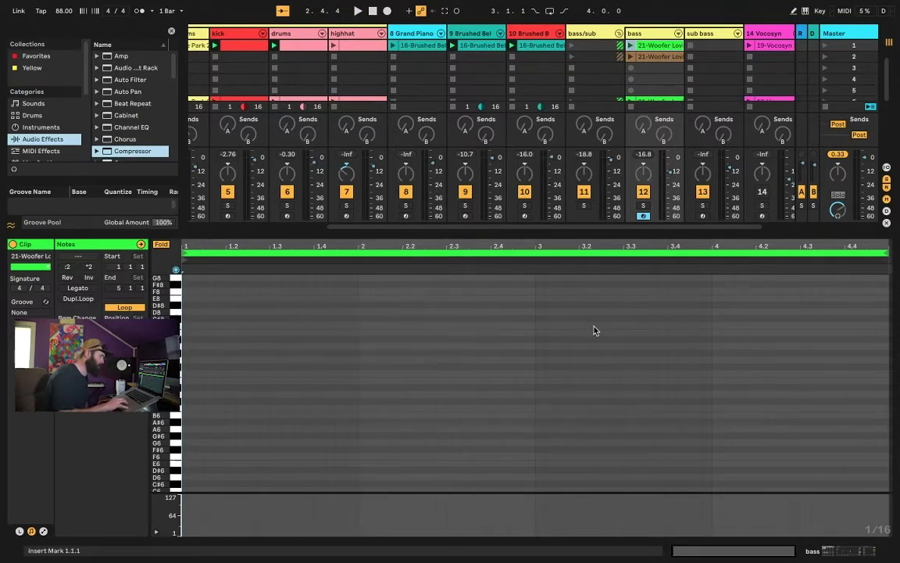
right_click(594, 330)
right_click(415, 371)
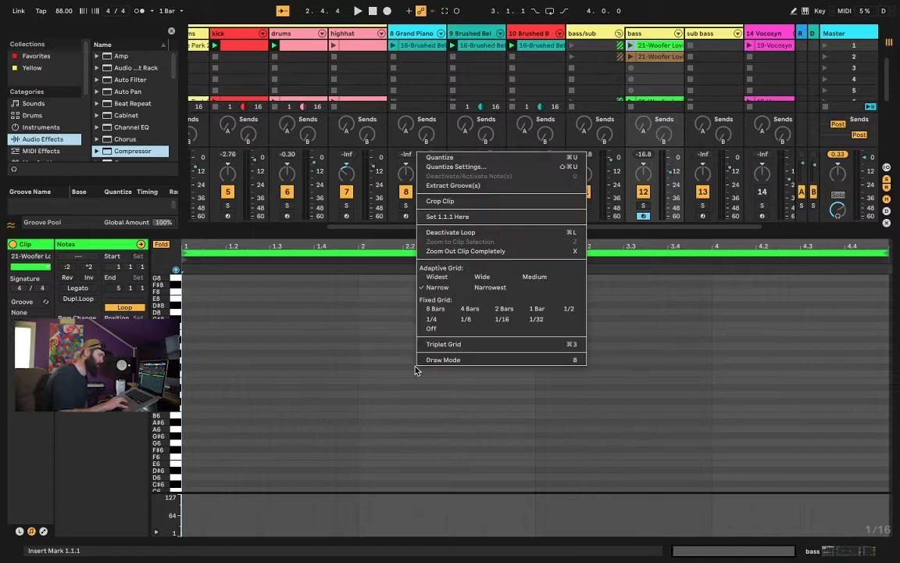
left_click(496, 325)
Change the fixed grid to 1 Bar and add one-bar notes: C#8 in bars 1, 2 and 4, and D8 in bar 3.
right_click(355, 320)
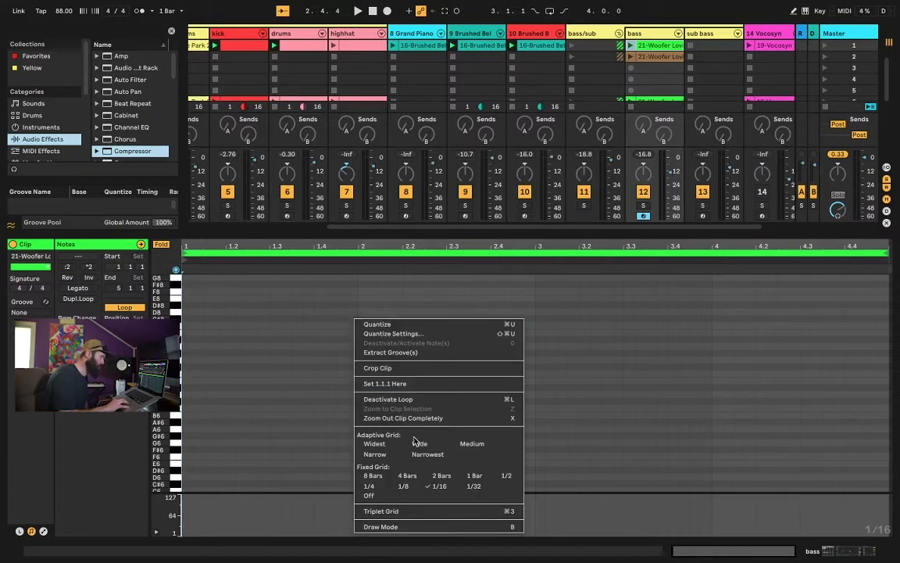
left_click(474, 475)
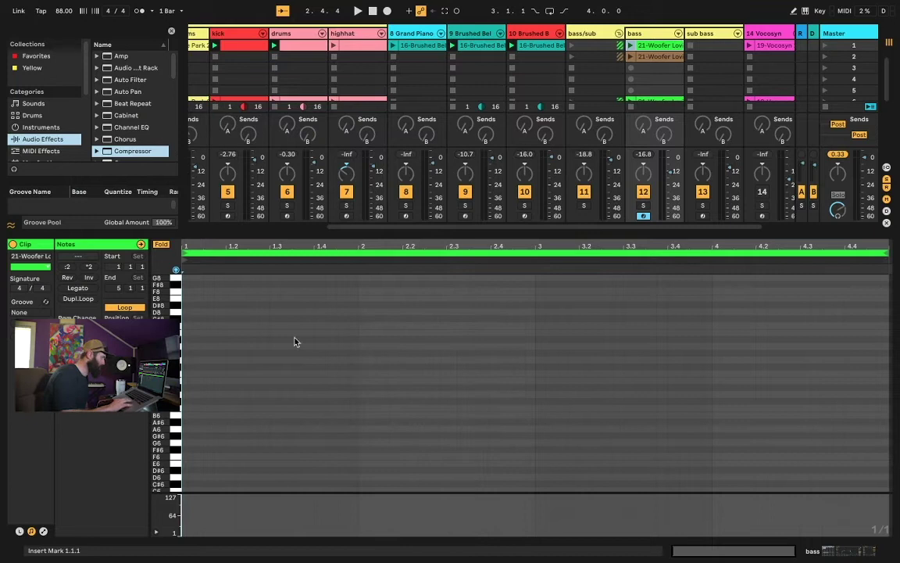
double_click(200, 319)
double_click(467, 319)
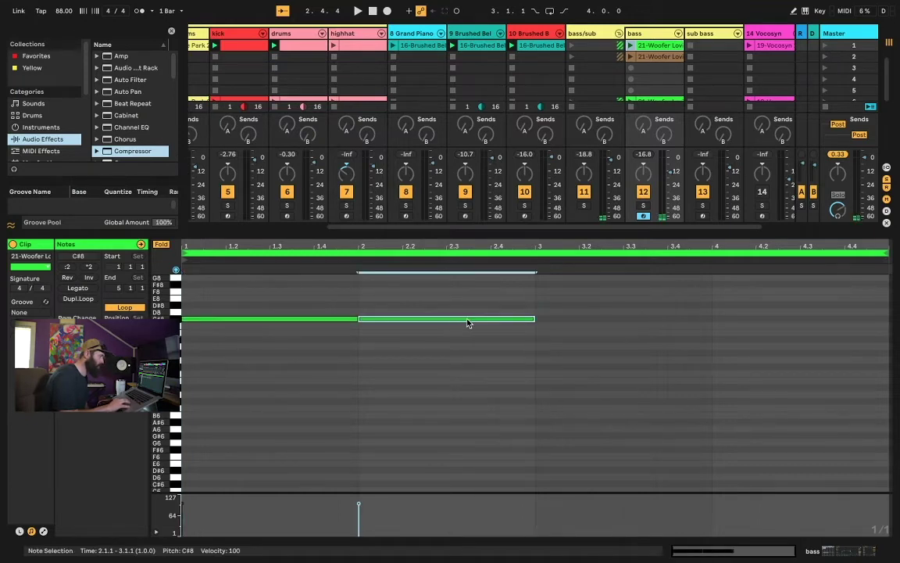
double_click(621, 312)
double_click(729, 318)
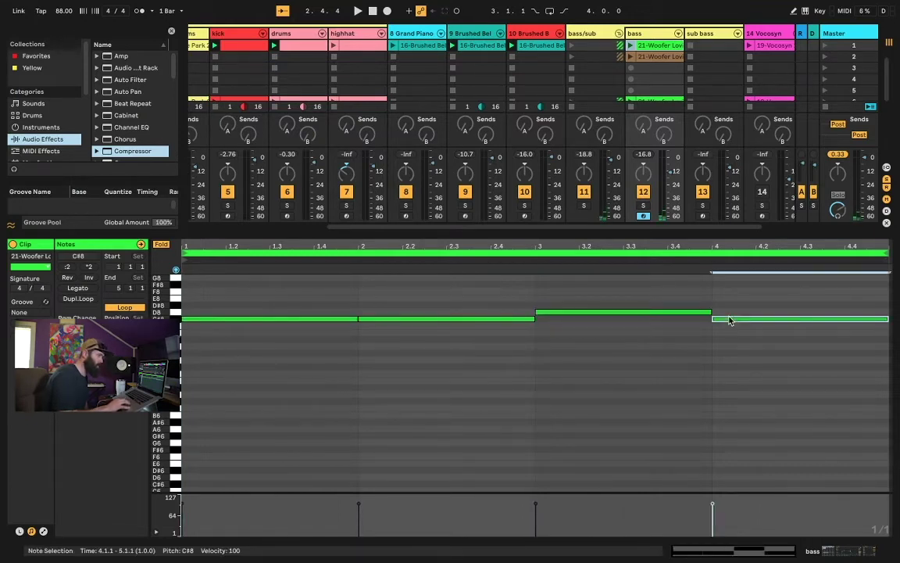
Set the fixed grid to 1/16 and add three short A7 notes across bars 1 and 2.
left_click(756, 398)
right_click(758, 397)
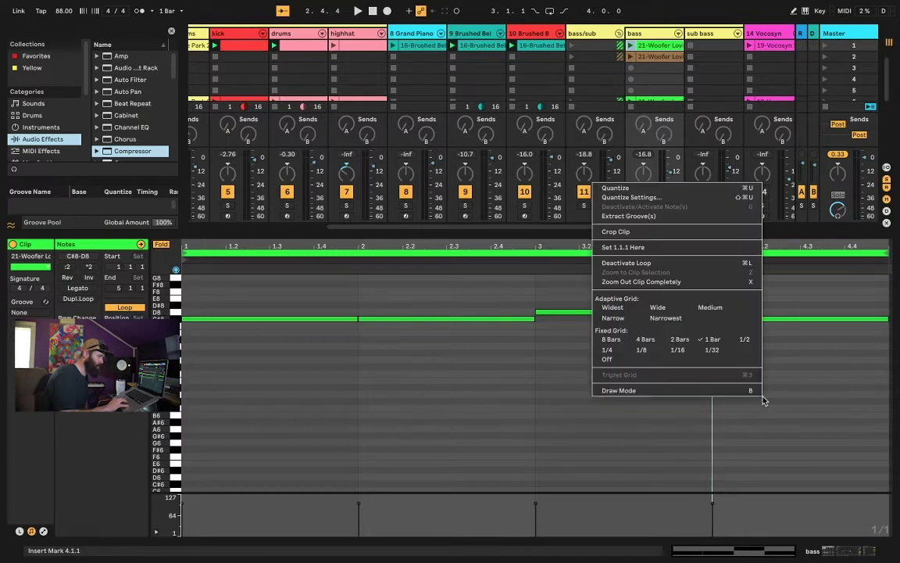
left_click(689, 352)
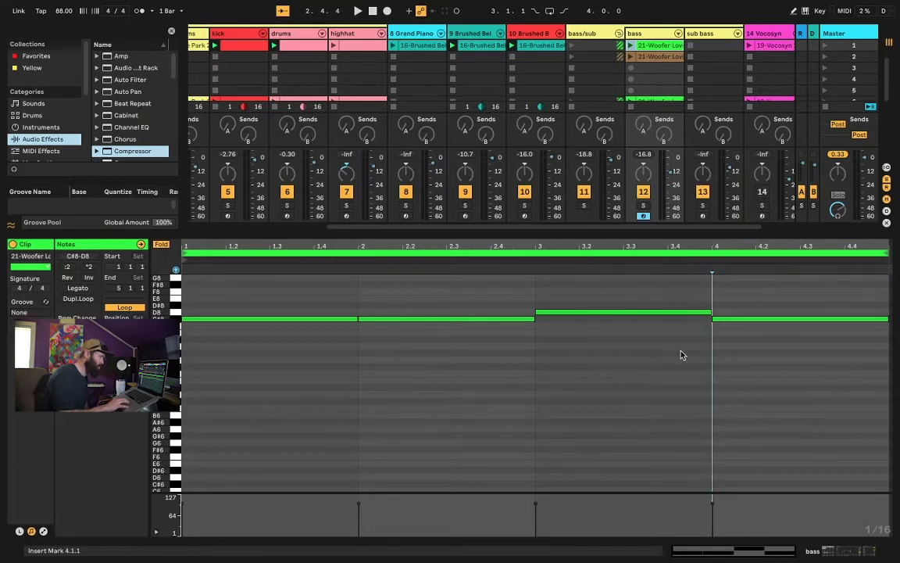
double_click(275, 346)
double_click(429, 346)
double_click(507, 346)
Set the fixed grid to 1/8 and add three eighth notes below the A7 notes, one each in bars 1, 2 and 3.
right_click(508, 346)
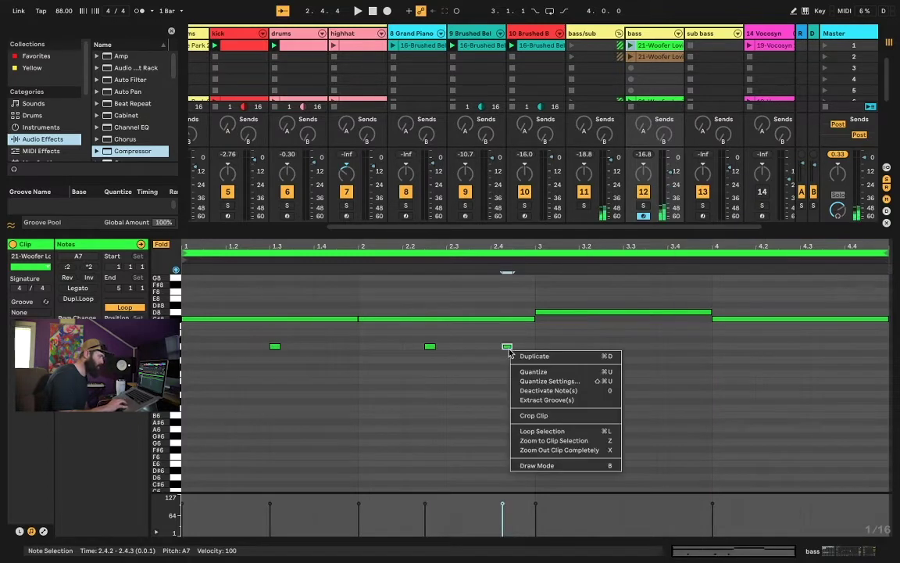
right_click(401, 413)
left_click(450, 365)
double_click(347, 373)
double_click(412, 387)
double_click(545, 388)
Select all notes in the bass clip and delete them.
left_click(680, 457)
left_click_drag(864, 448, 120, 260)
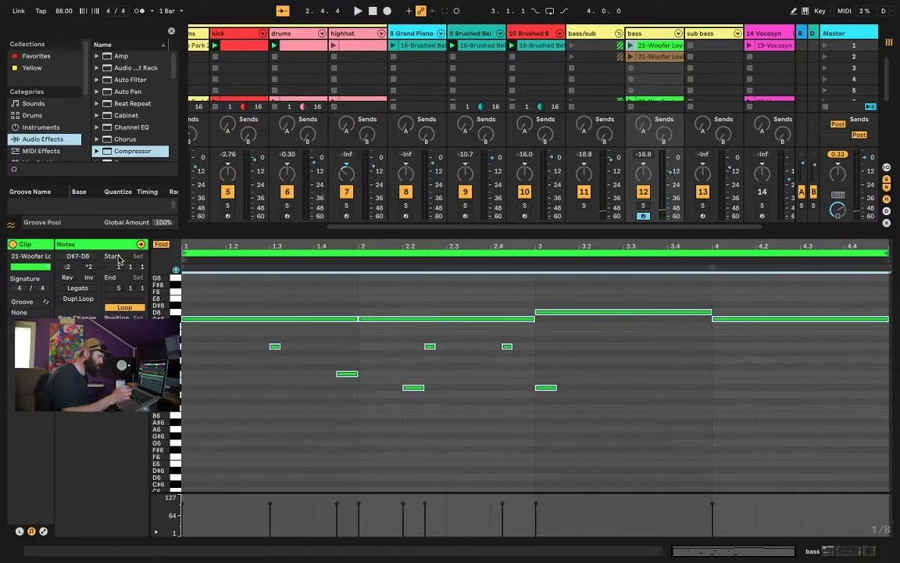
key("Delete")
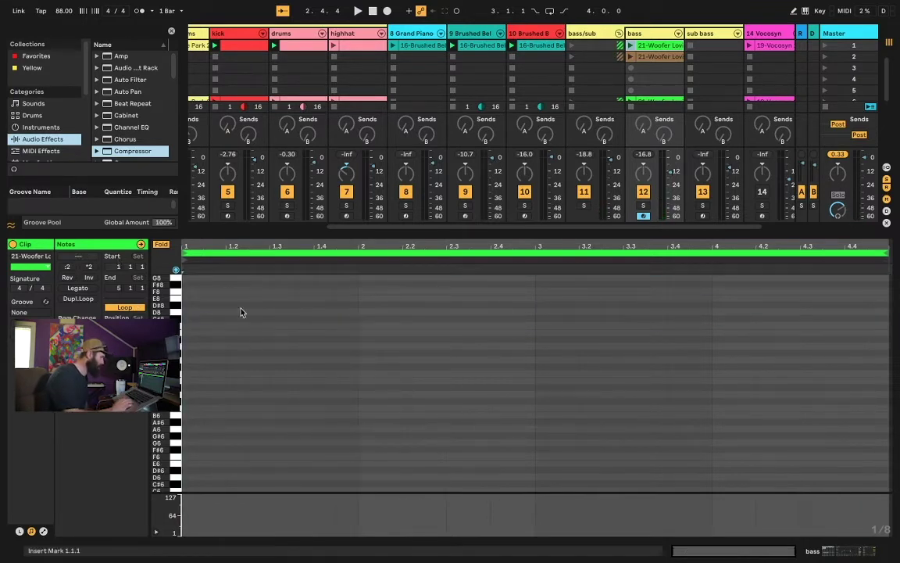
Enable the computer MIDI keyboard and play test notes on the bass, lowering its octave range to C1 to D2.
left_click_drag(226, 246, 225, 246)
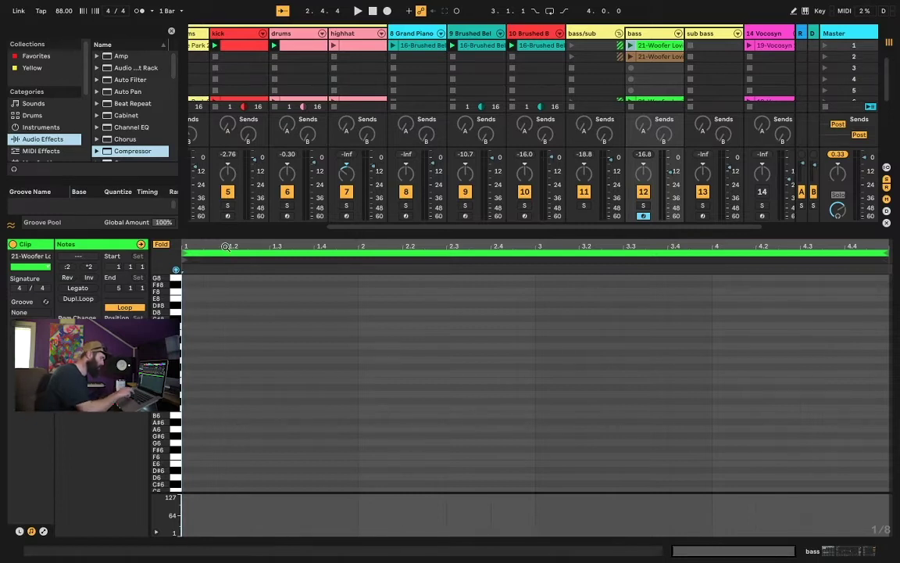
mouse_move(808, 14)
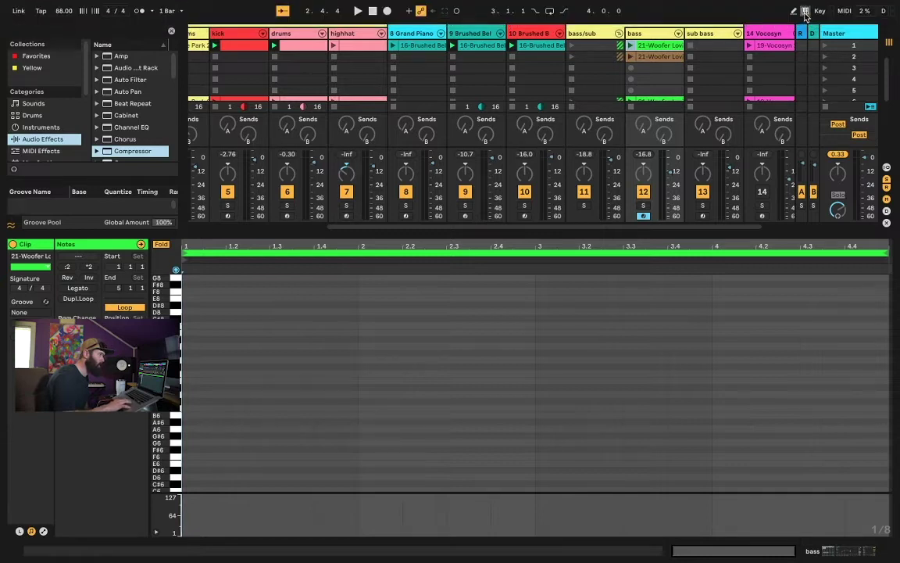
key("a")
key("z")
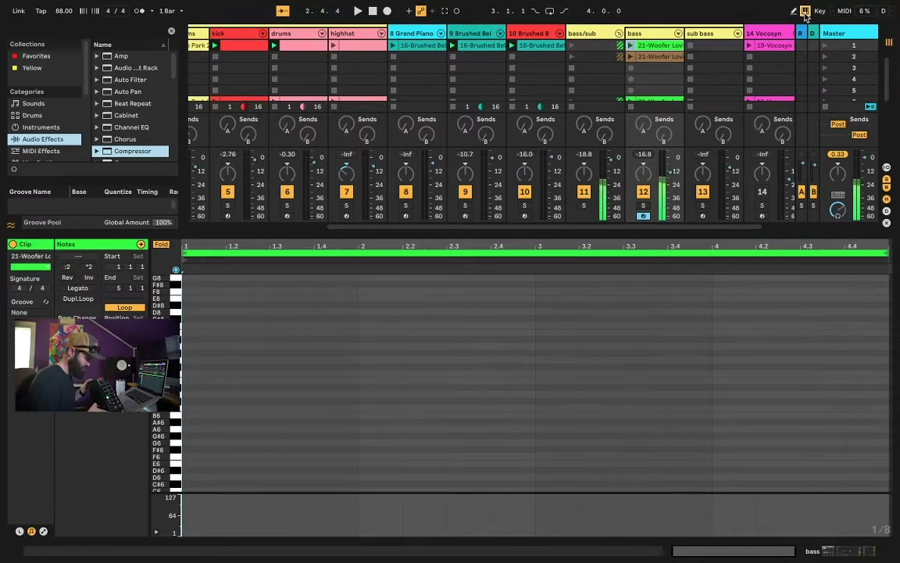
key("z")
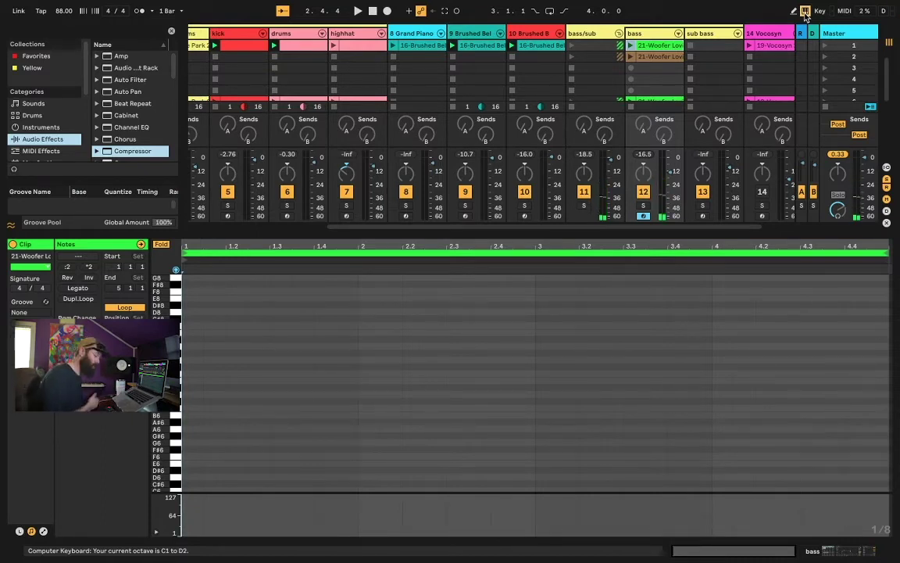
key("a")
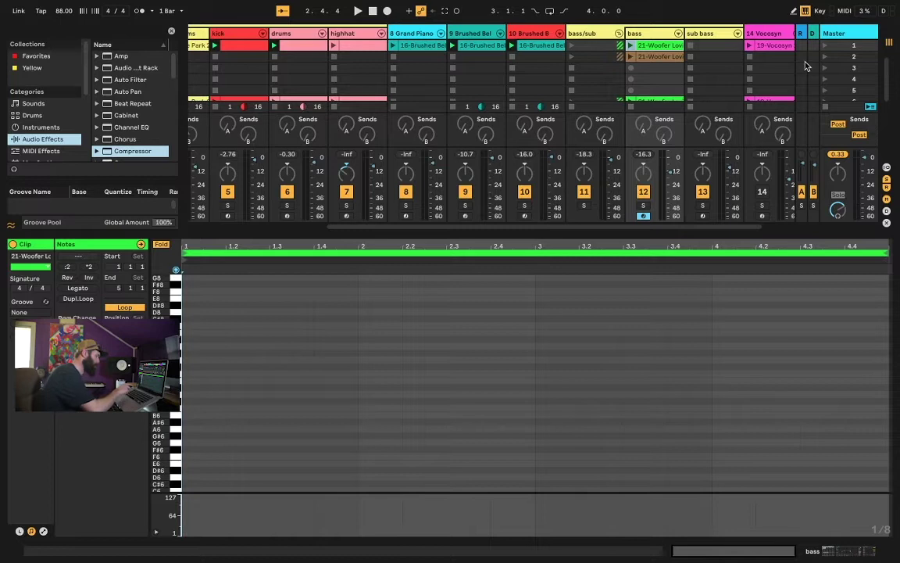
key("a")
Show the bass clip's lowest octaves and play test notes with the keyboard octave lowered to C0 to D1.
scroll(299, 492, "down", 5)
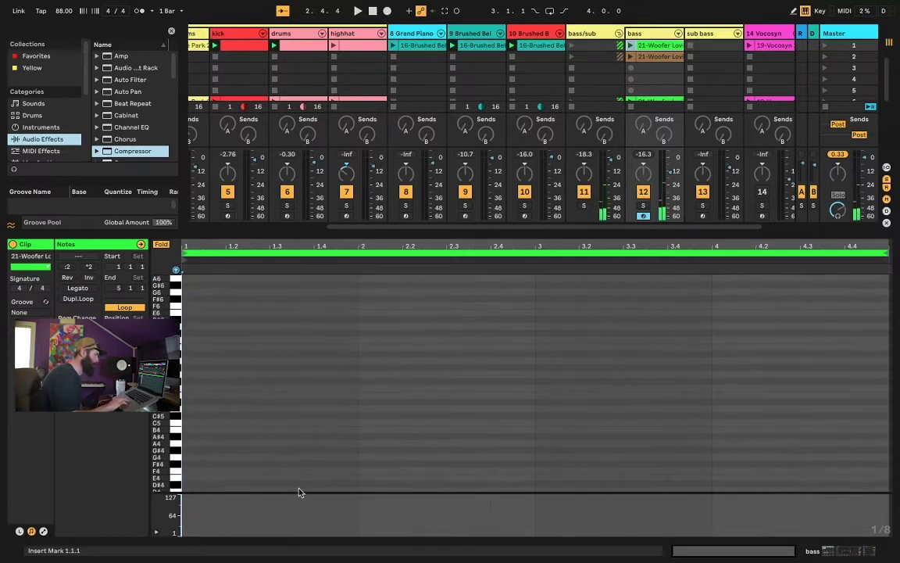
scroll(287, 428, "down", 8)
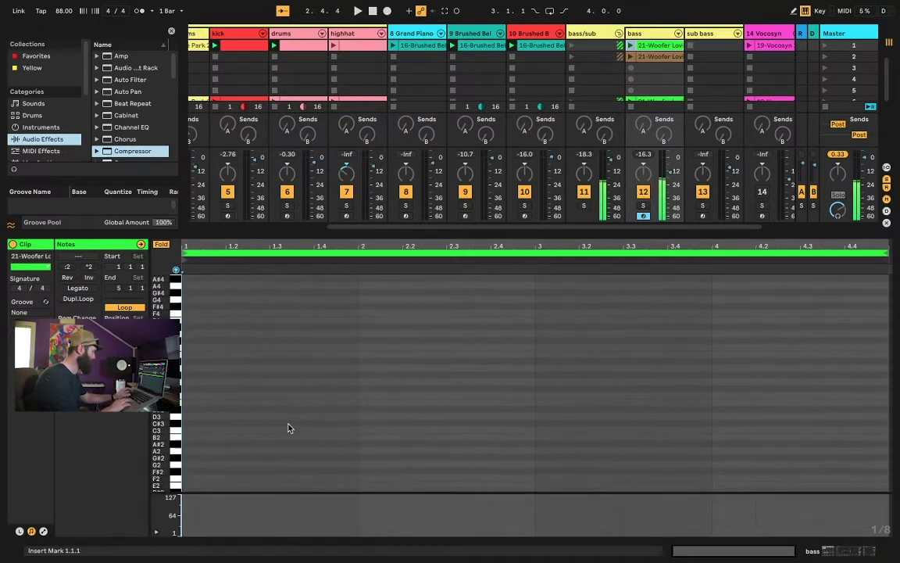
scroll(203, 357, "up", 2)
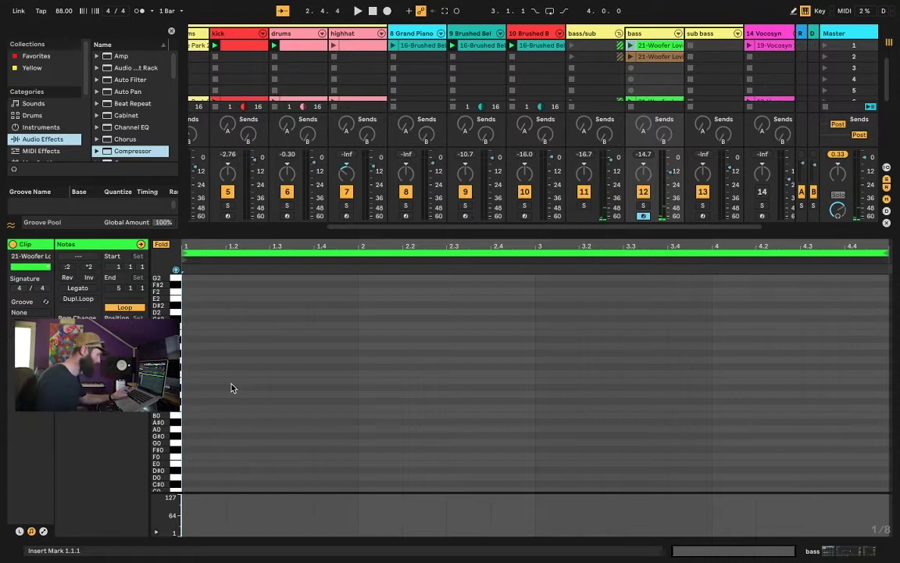
key("z")
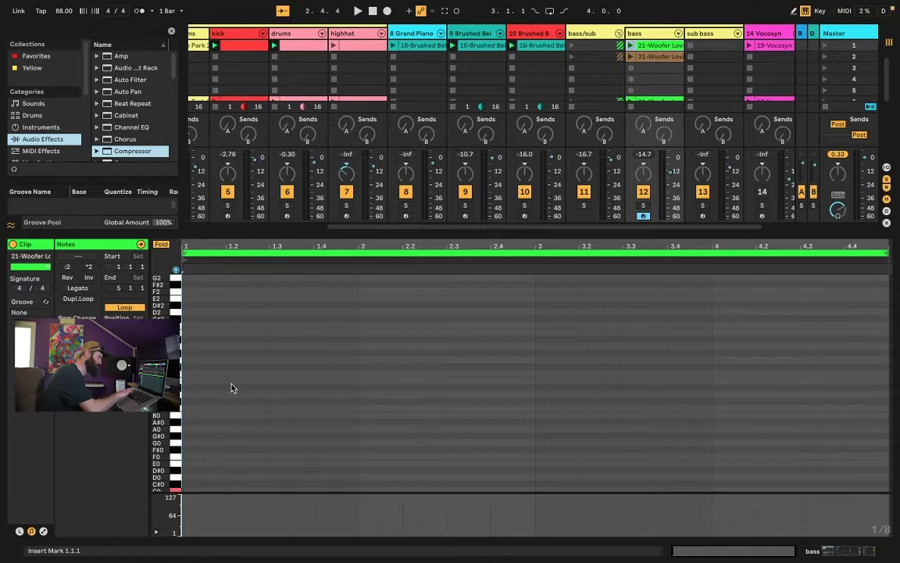
key("a")
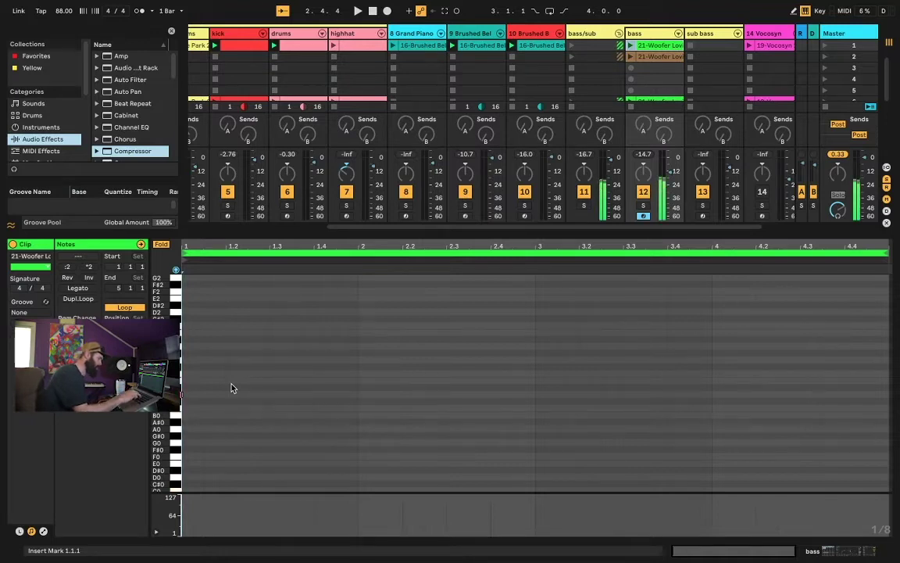
key("z")
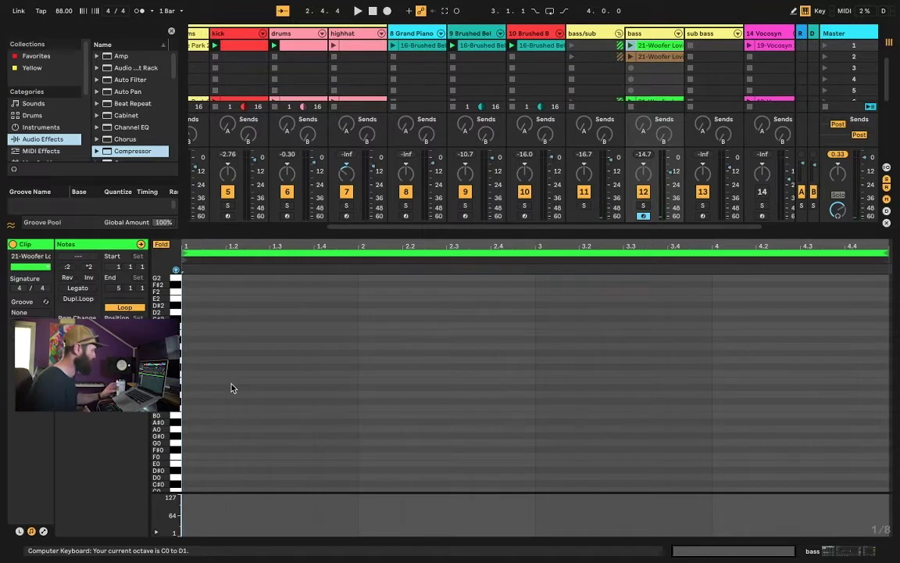
key("a")
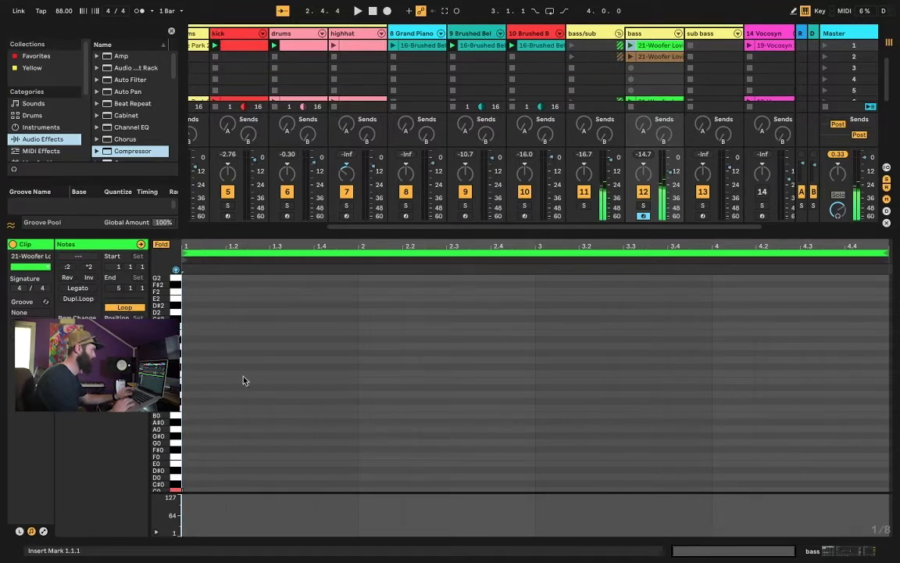
Arm the Grand Piano track, try notes on it at a lower octave, and turn off the computer MIDI keyboard.
left_click(405, 216)
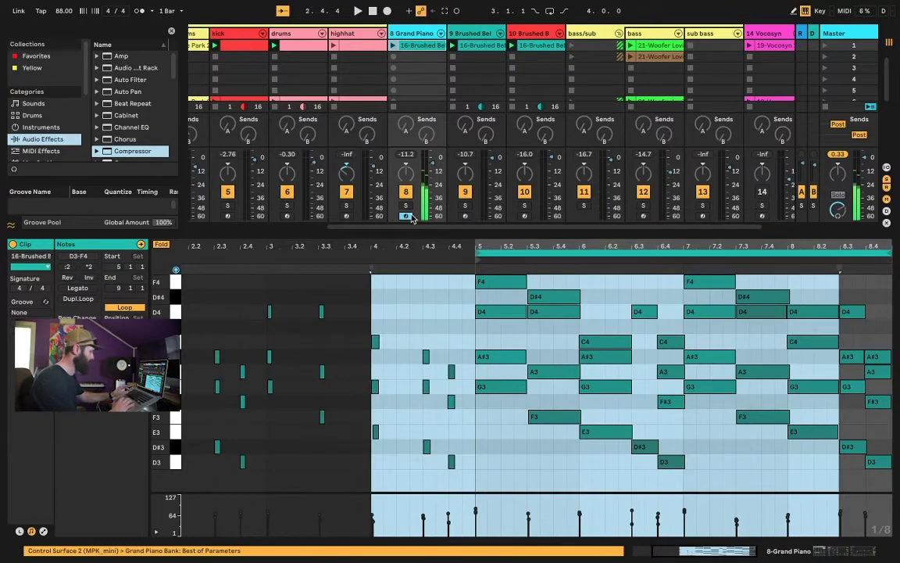
key("z")
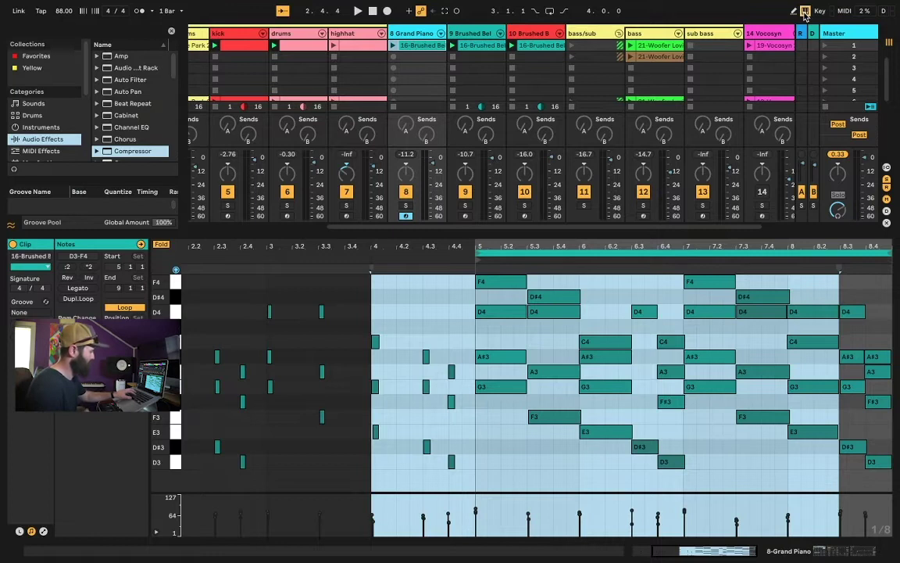
key("a")
key("a")
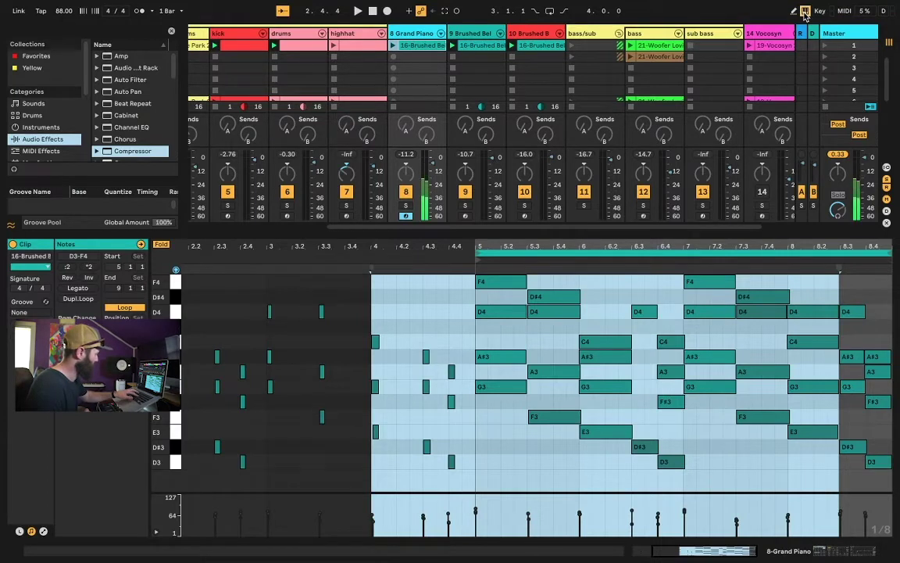
left_click(805, 14)
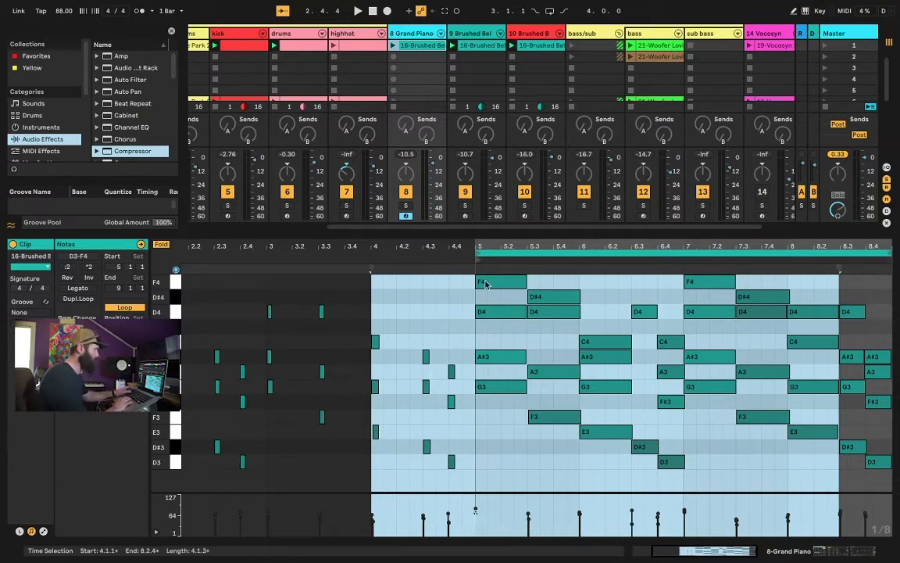
Arm the bass track again and show its scene 6 clip in an enlarged note editor.
left_click_drag(565, 230, 561, 383)
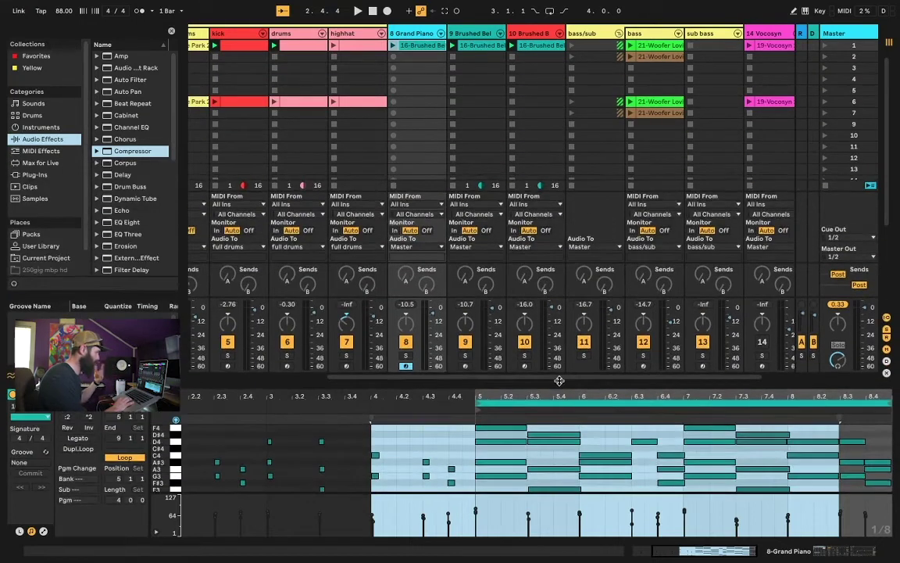
scroll(531, 156, "right", 3)
left_click(608, 372)
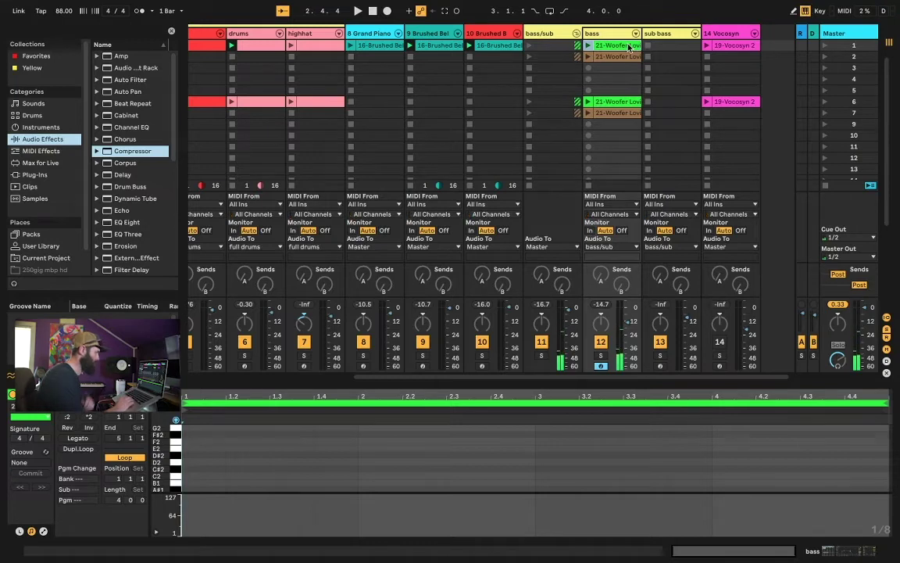
left_click_drag(523, 382, 523, 306)
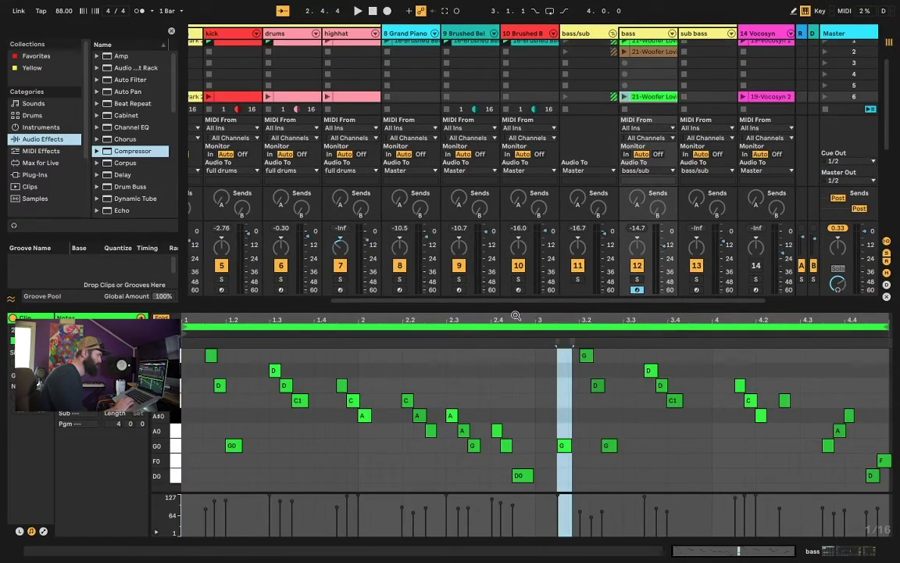
left_click_drag(503, 306, 507, 211)
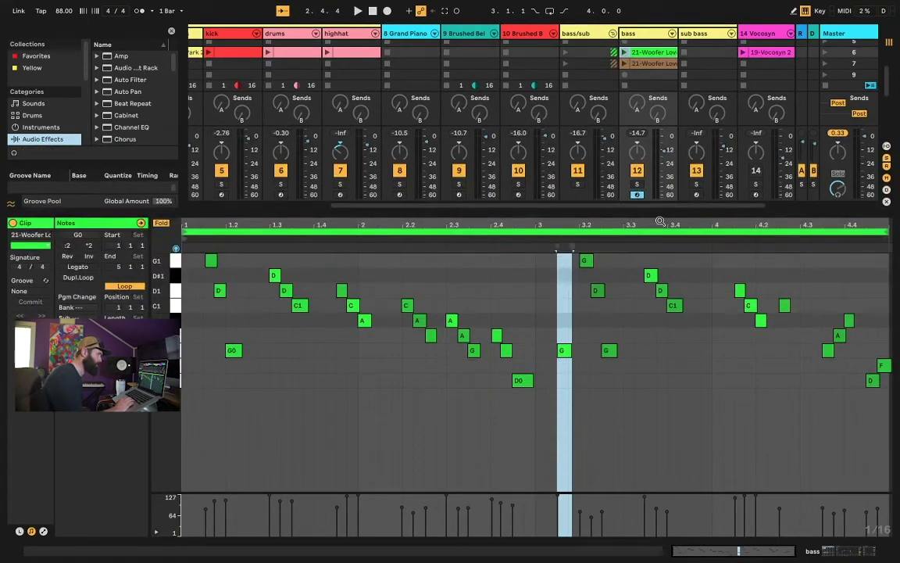
Solo the bass track, try the Woofer Loving Bass Glide between 40 and 127, set it to 66, and play the scene 6 clip.
left_click(637, 186)
left_click(623, 53)
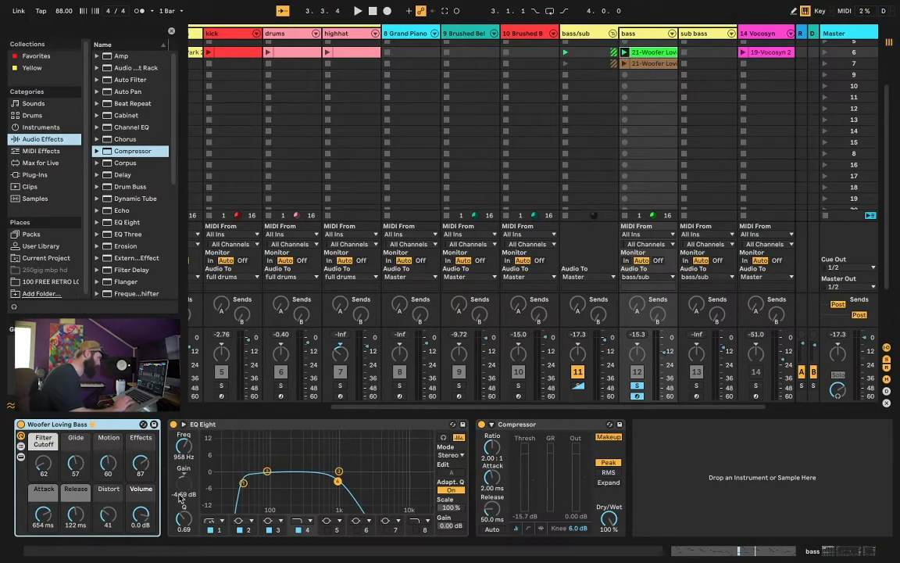
mouse_move(76, 463)
left_mouse_down()
mouse_move(76, 454)
mouse_move(76, 482)
left_mouse_up()
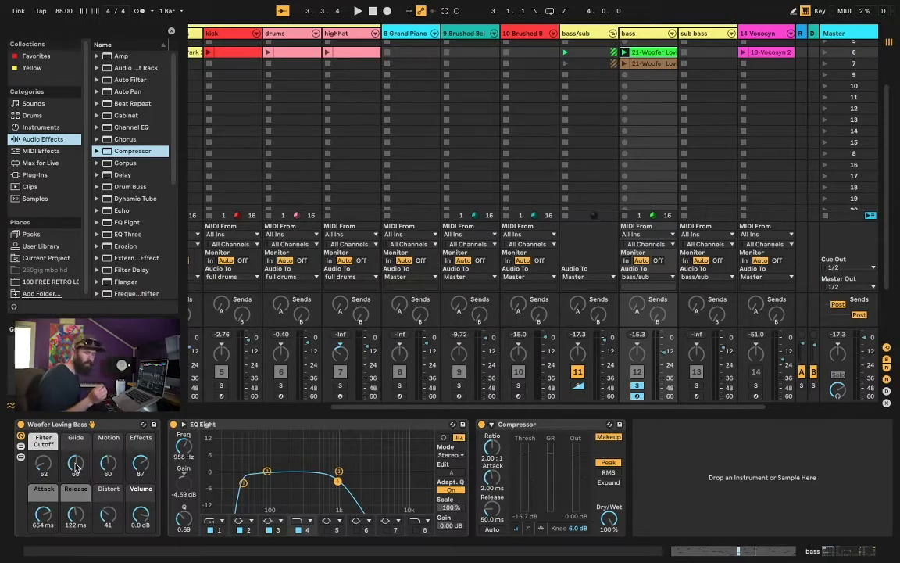
mouse_move(75, 466)
left_mouse_down()
mouse_move(75, 436)
mouse_move(76, 475)
left_mouse_up()
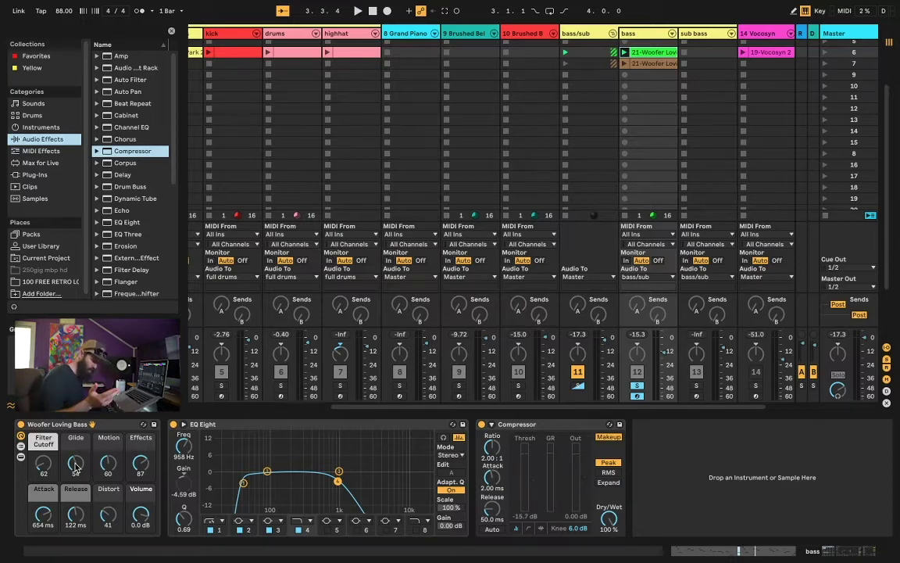
left_click_drag(76, 466, 78, 457)
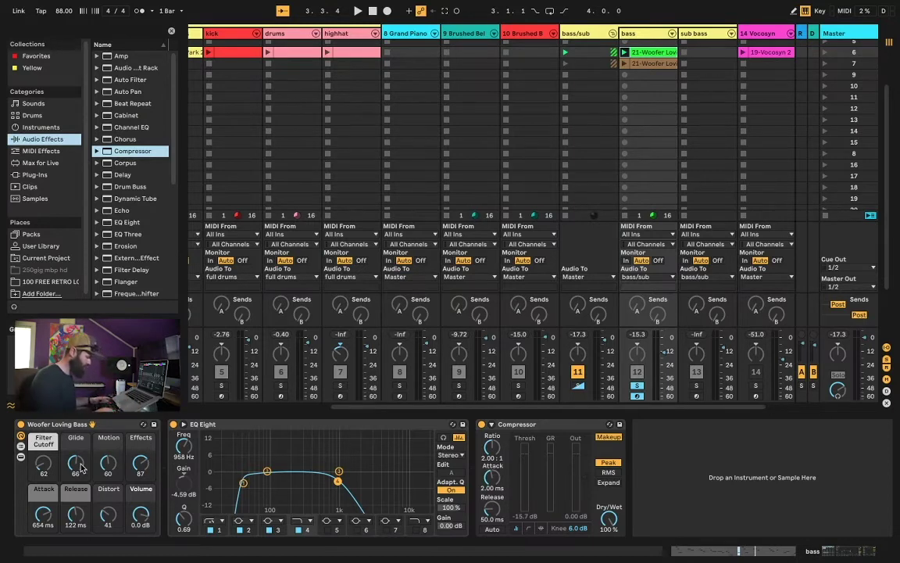
left_click_drag(80, 467, 80, 438)
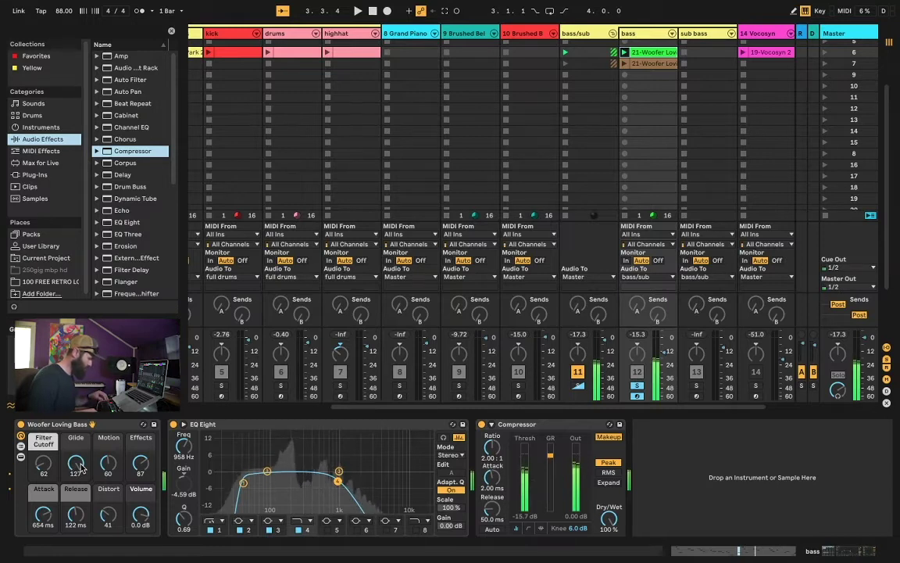
mouse_move(81, 467)
left_mouse_down()
mouse_move(80, 526)
mouse_move(81, 472)
left_mouse_up()
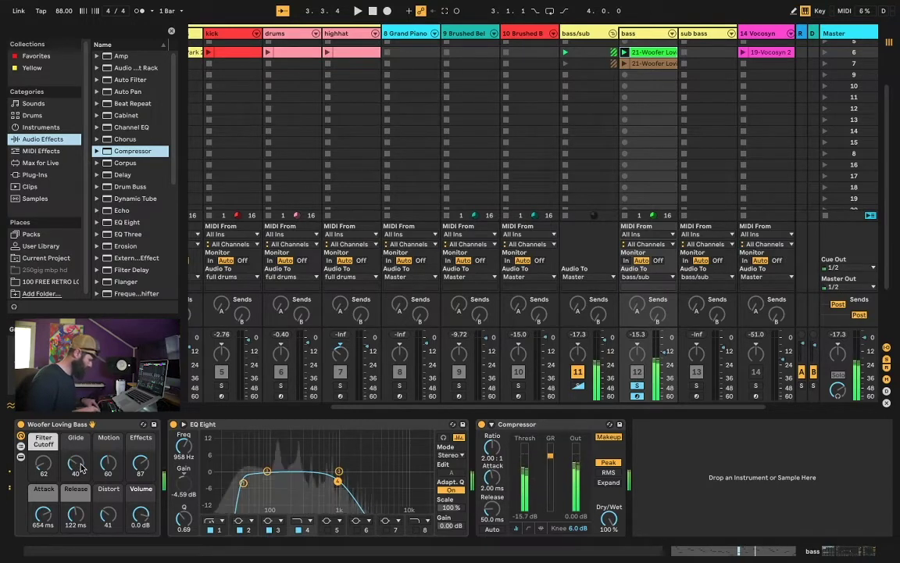
left_click_drag(81, 467, 81, 404)
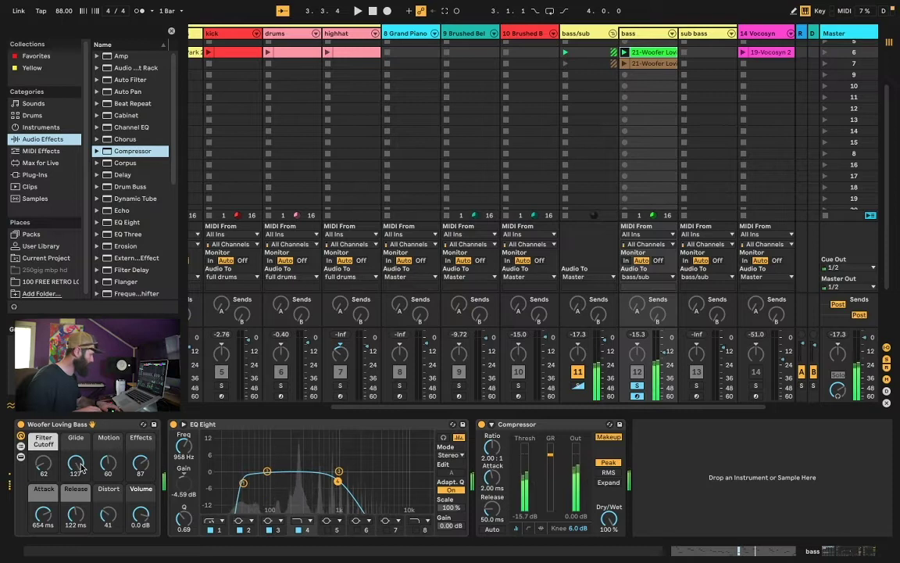
left_click_drag(80, 468, 80, 445)
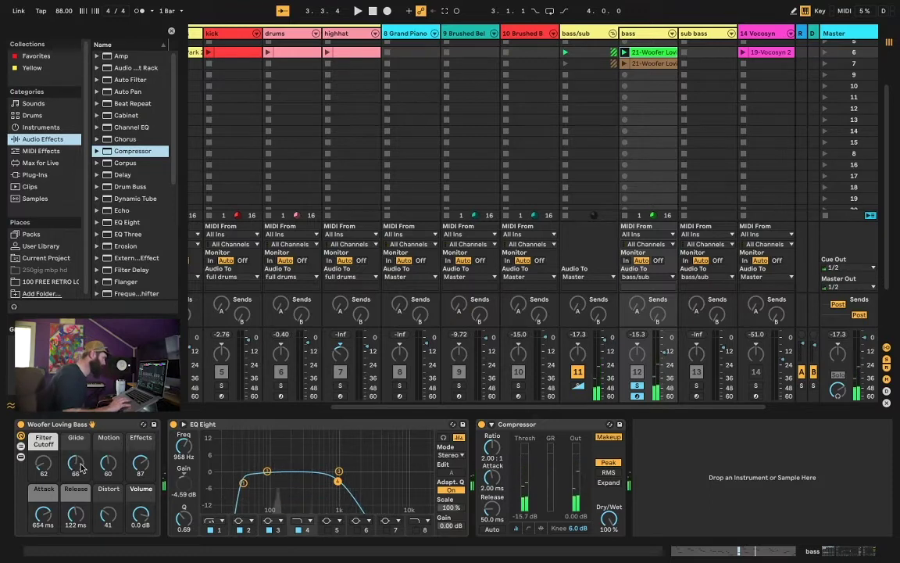
left_click(624, 52)
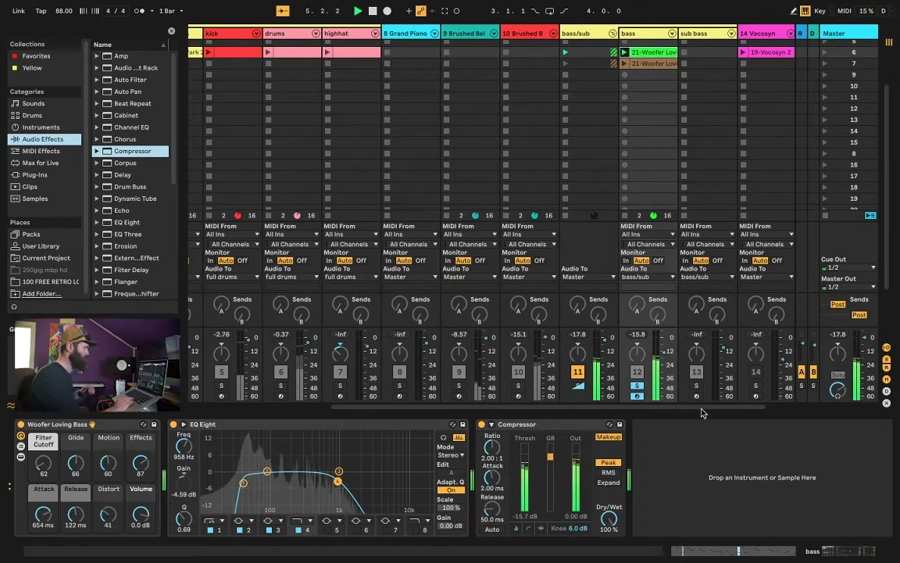
Replace the bass clips in scenes 1 and 2 with copies of its scene 6 and 7 clips, and play the scene 1 copy.
scroll(629, 220, "left", 10)
scroll(629, 220, "up", 5)
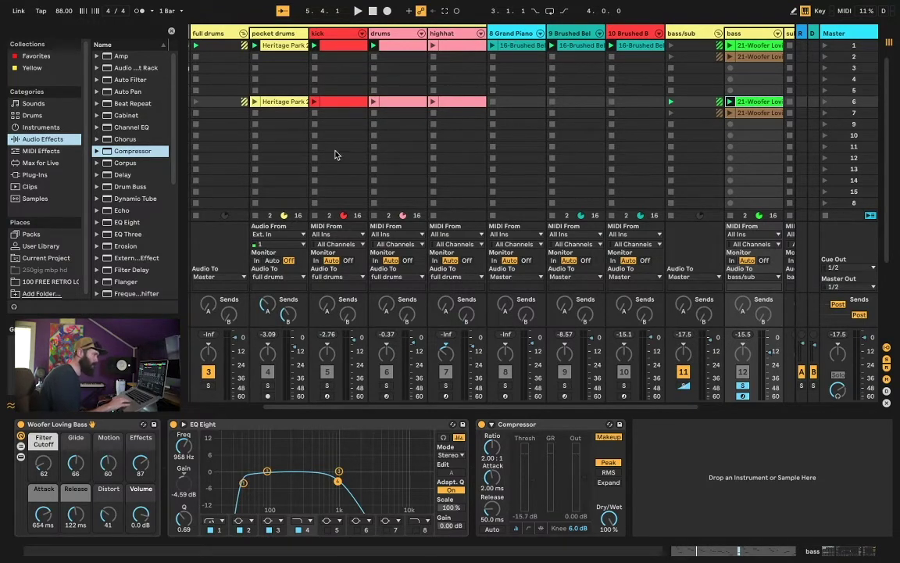
scroll(381, 144, "right", 5)
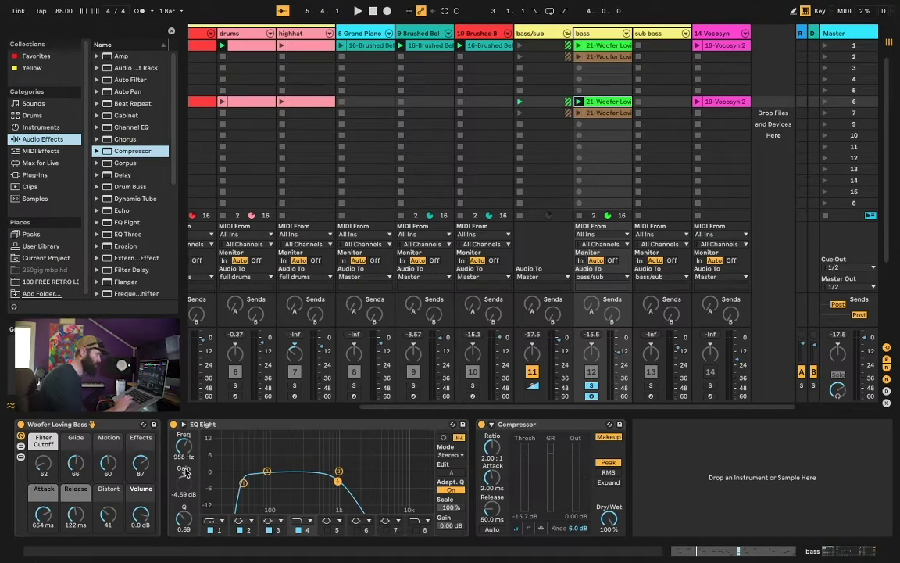
scroll(450, 252, "left", 3)
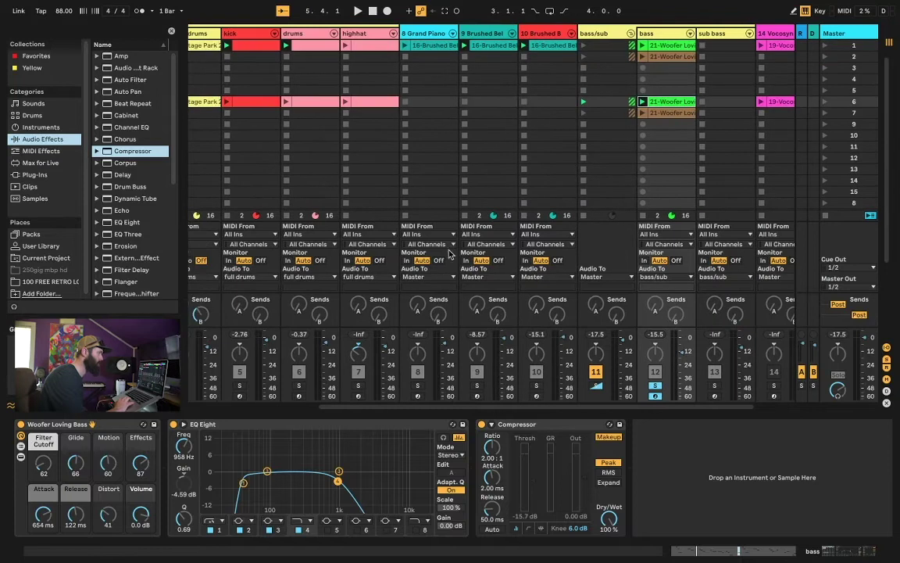
scroll(506, 129, "right", 3)
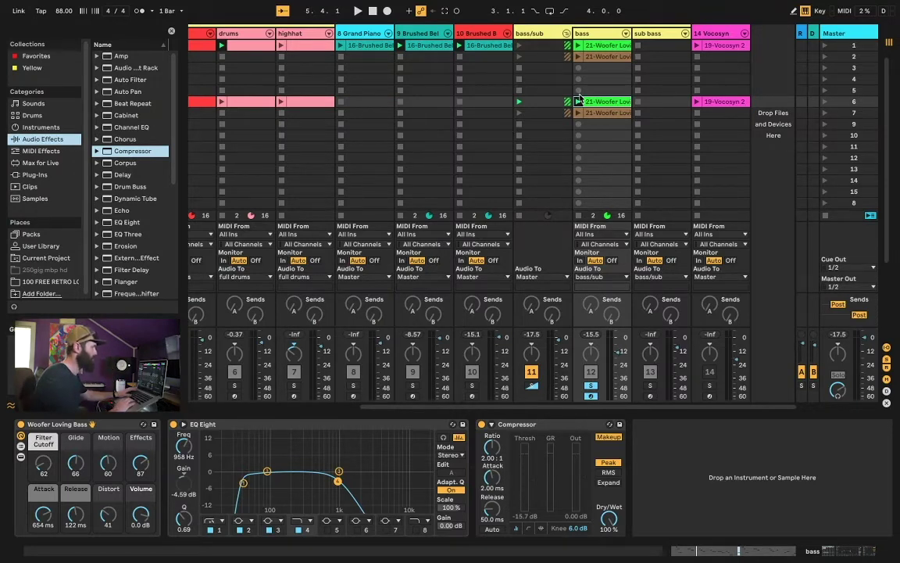
left_click(597, 46)
key("Delete")
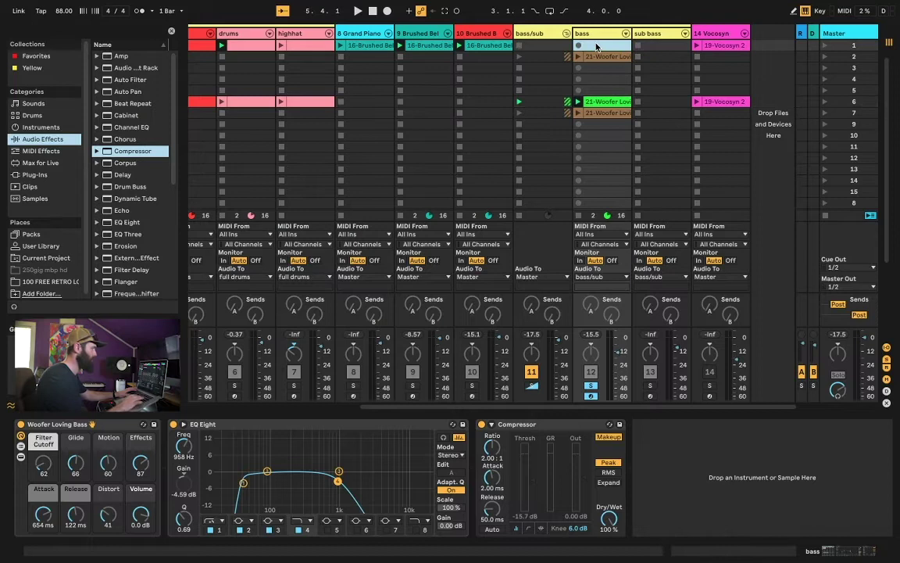
left_click(598, 58)
key("Delete")
left_click(602, 102)
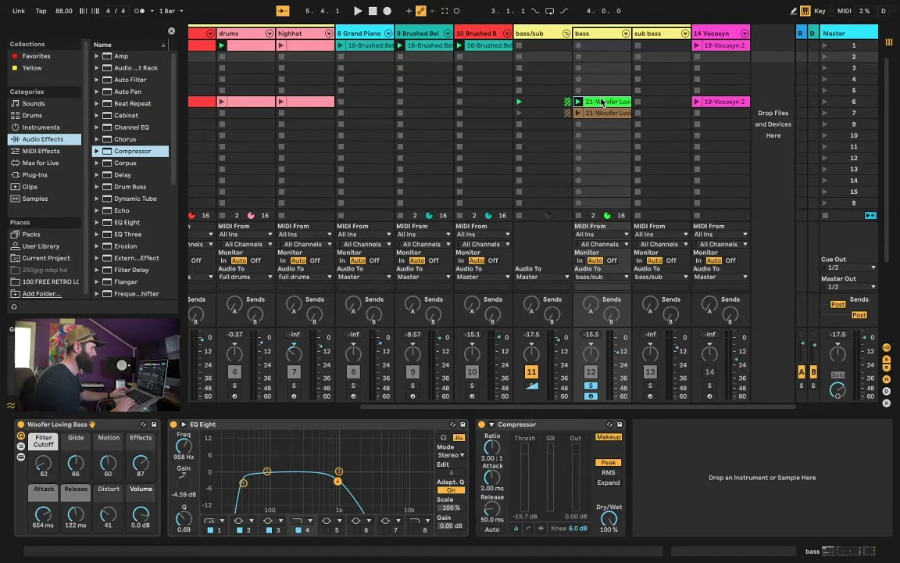
left_click(600, 115)
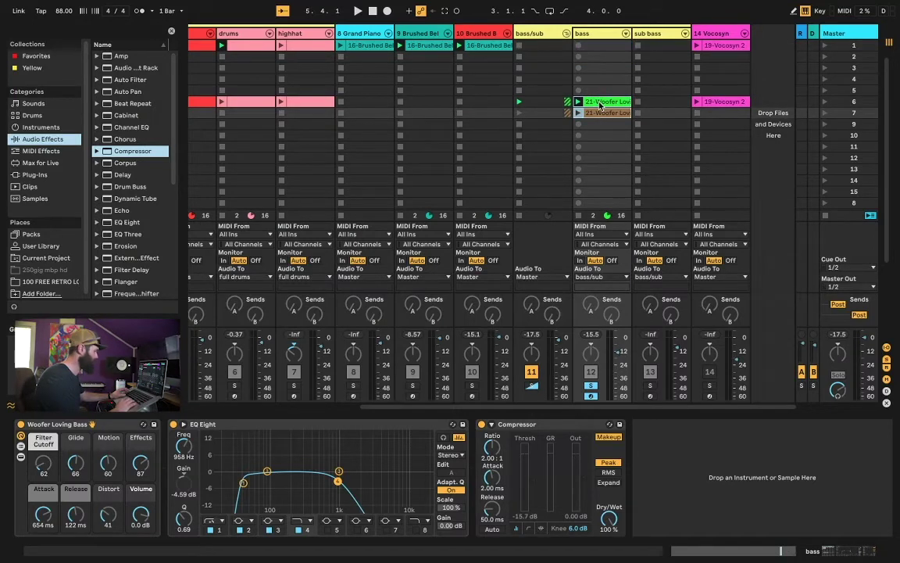
left_click_drag(601, 104, 607, 53)
key("space")
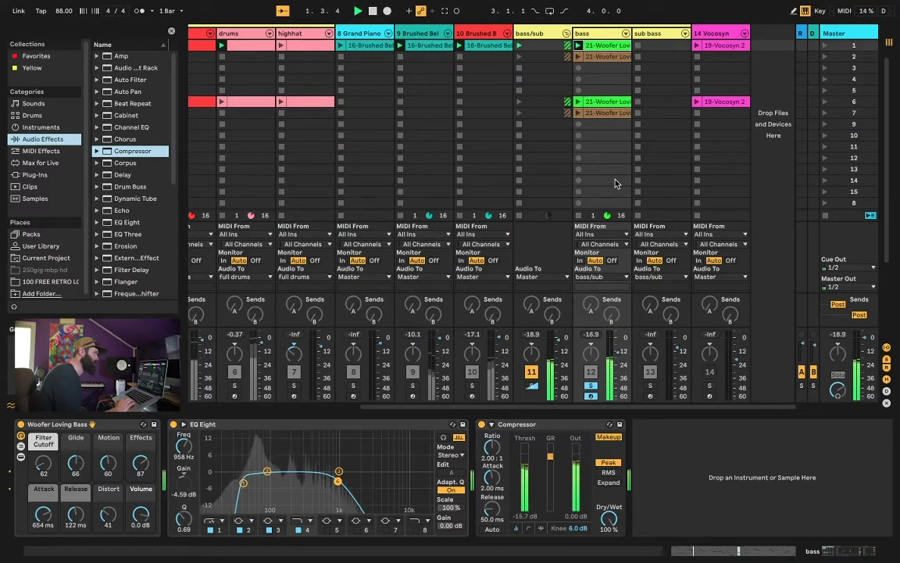
double_click(601, 47)
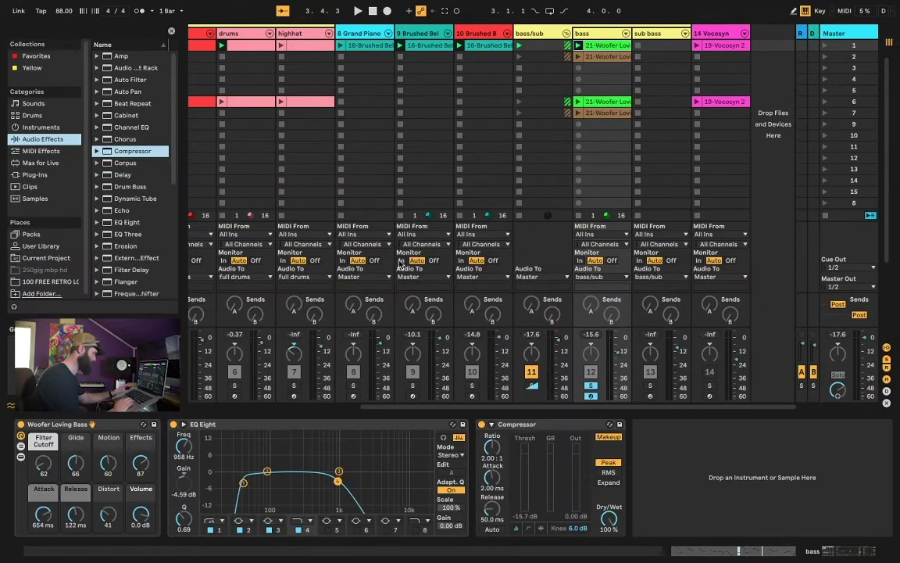
Examine the low-cut band of the bass track's EQ Eight in an enlarged spectrum display during playback.
left_click(243, 483)
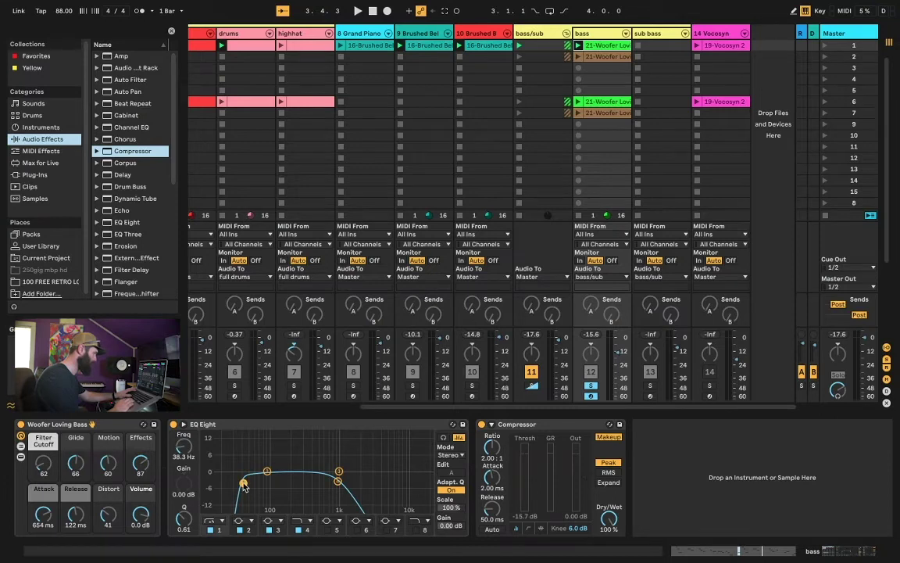
left_click(221, 522)
left_click(216, 442)
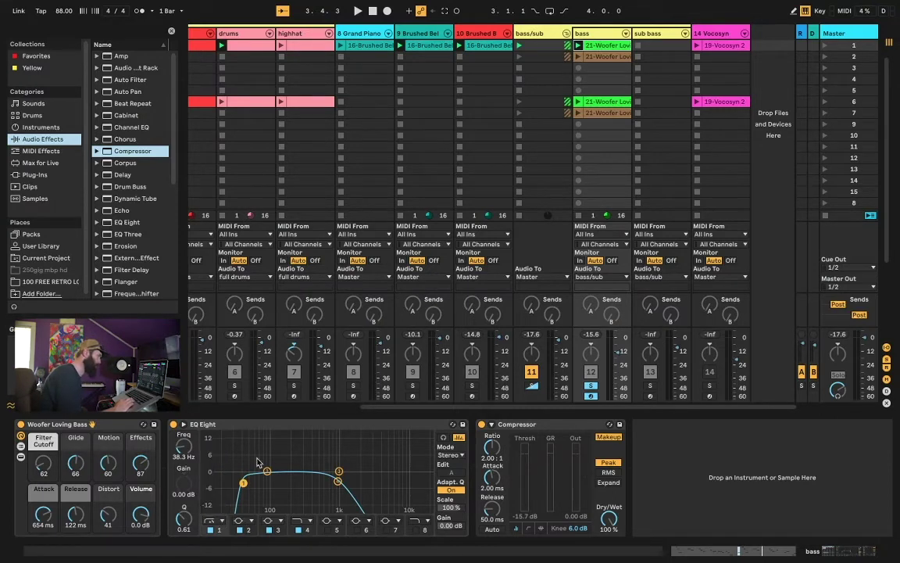
left_click(185, 426)
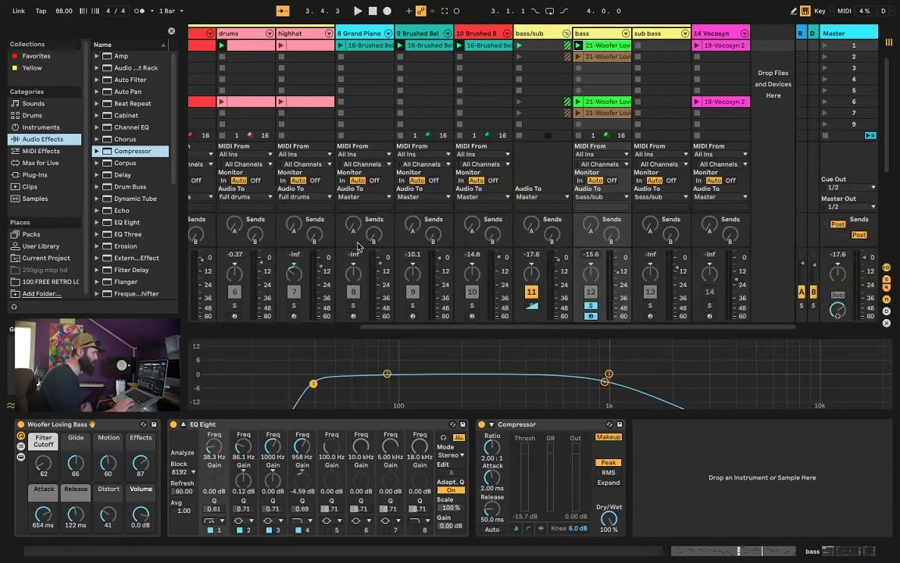
left_click_drag(436, 335, 438, 280)
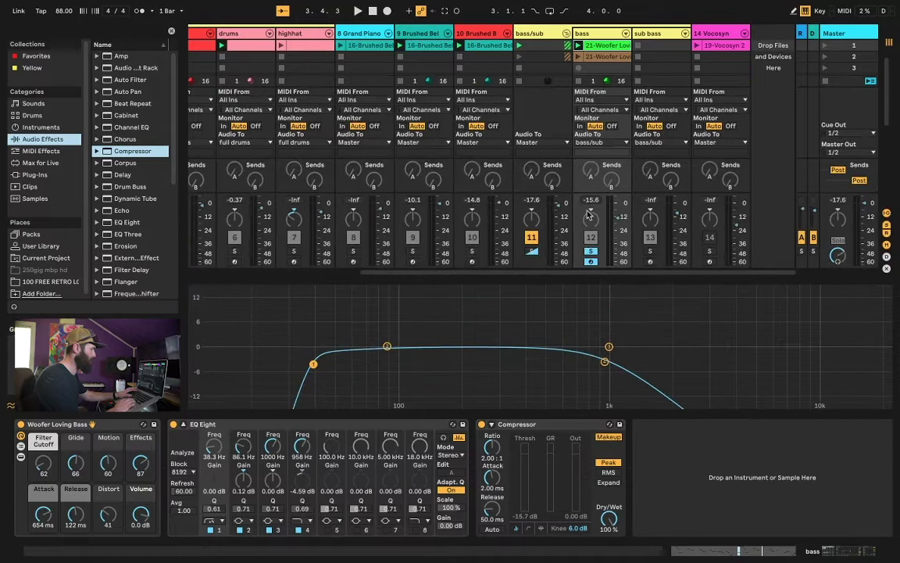
key("space")
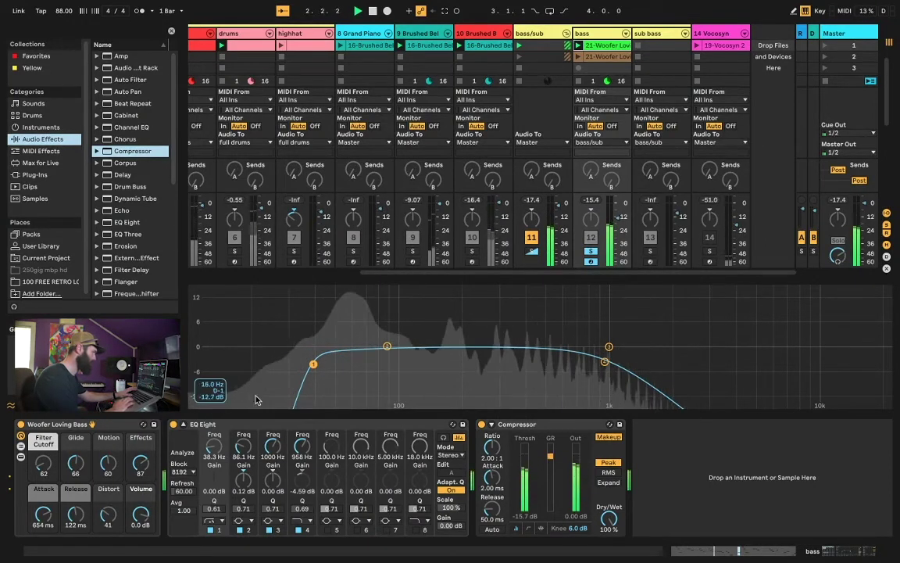
key("space")
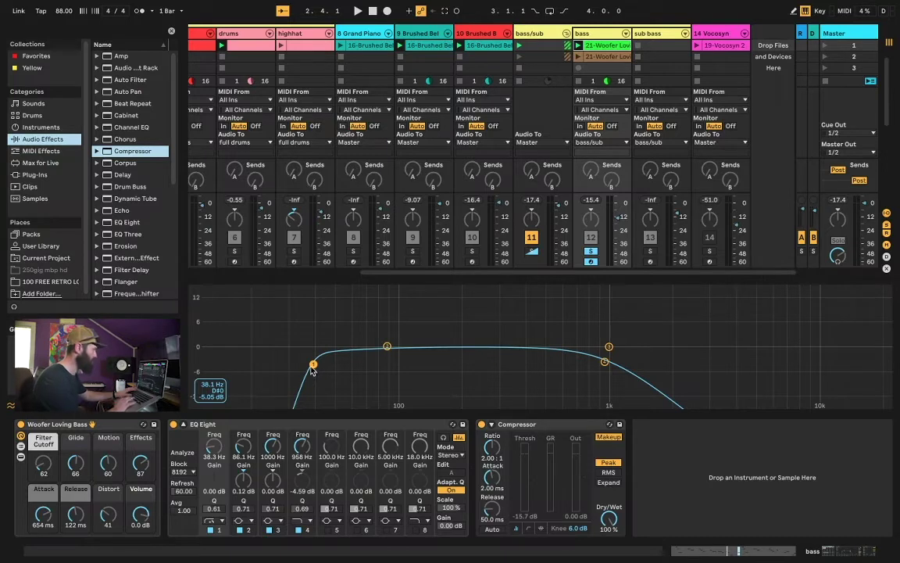
left_click_drag(441, 278, 440, 375)
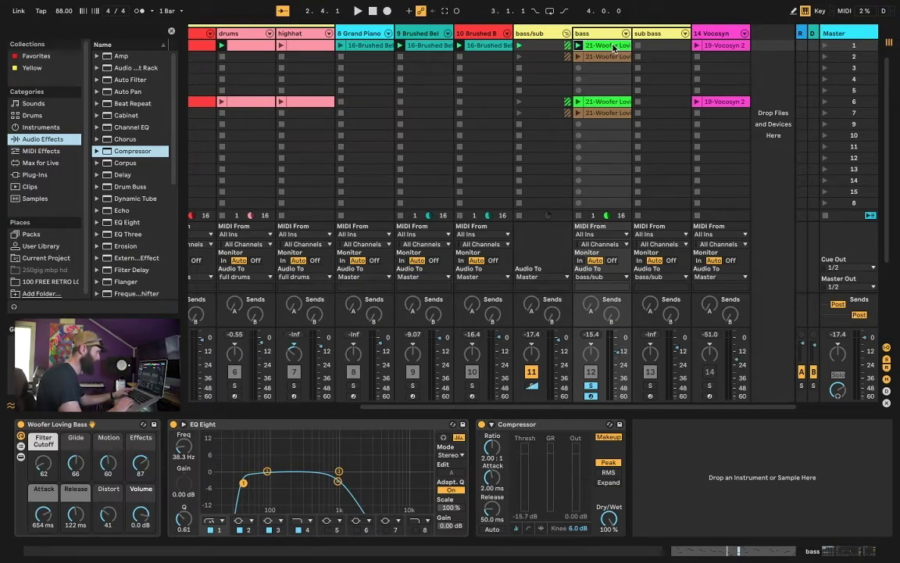
Copy the bass track's scene 1 clip to the sub bass track and locate the Hip-Hop Sub Bass preset among the bass instrument racks.
left_click_drag(613, 45, 648, 45)
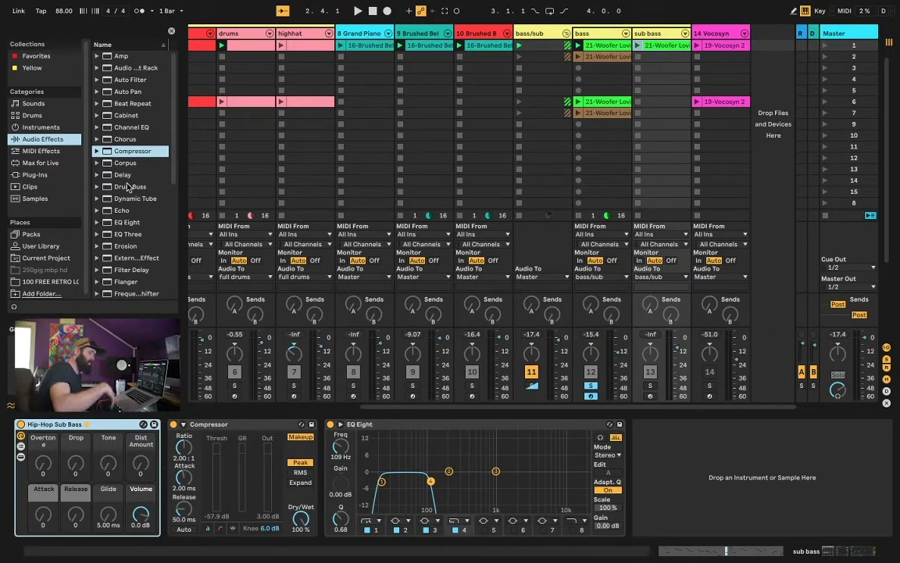
left_click(46, 128)
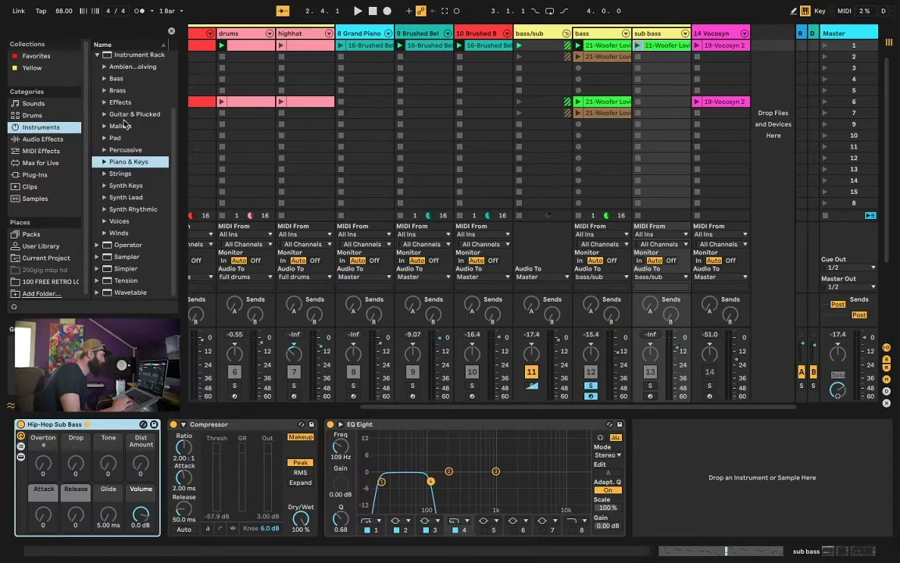
left_click(104, 79)
scroll(114, 114, "down", 5)
scroll(115, 118, "down", 1)
left_click(132, 241)
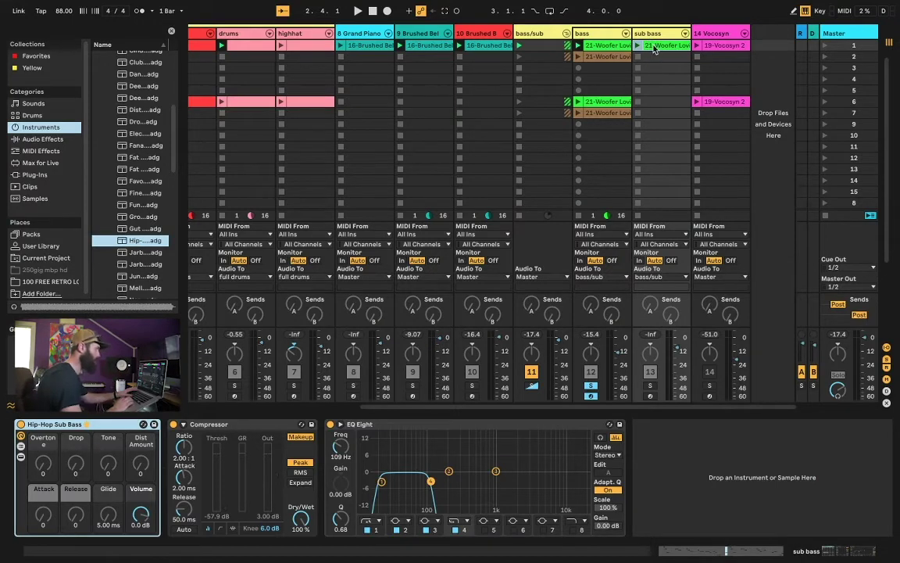
Solo the sub bass track, launch its scene 1 clip to hear it alone, and clear the solo.
left_click(650, 385)
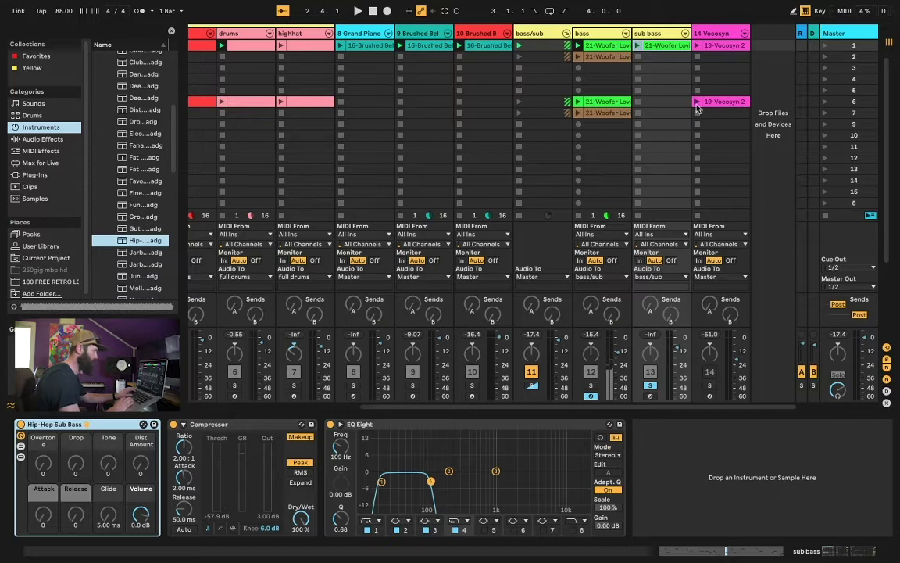
double_click(658, 46)
key("shift+Tab")
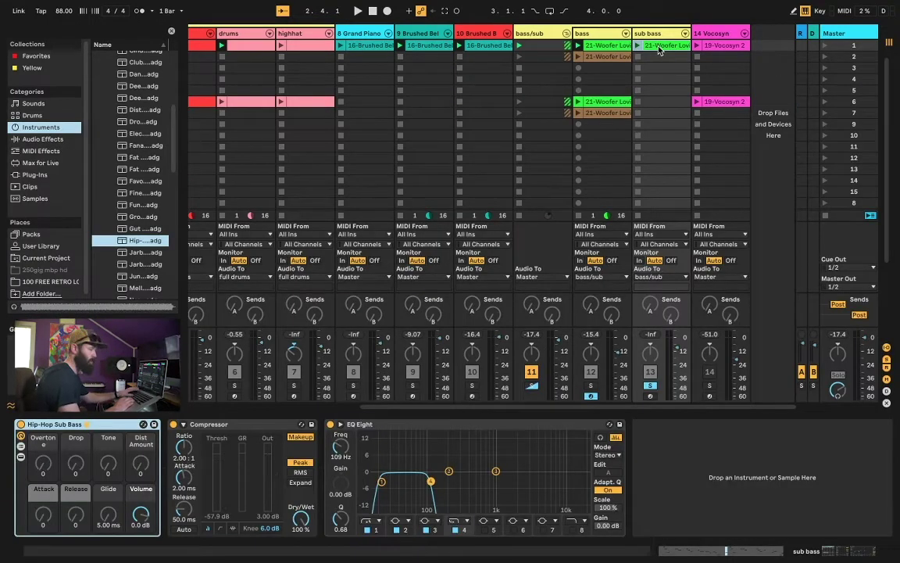
left_click(601, 47)
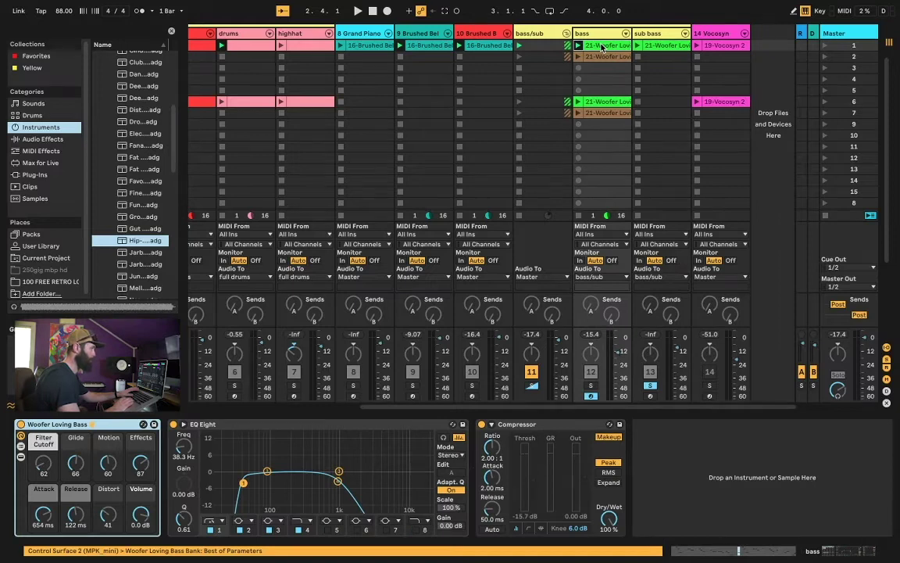
left_click(637, 45)
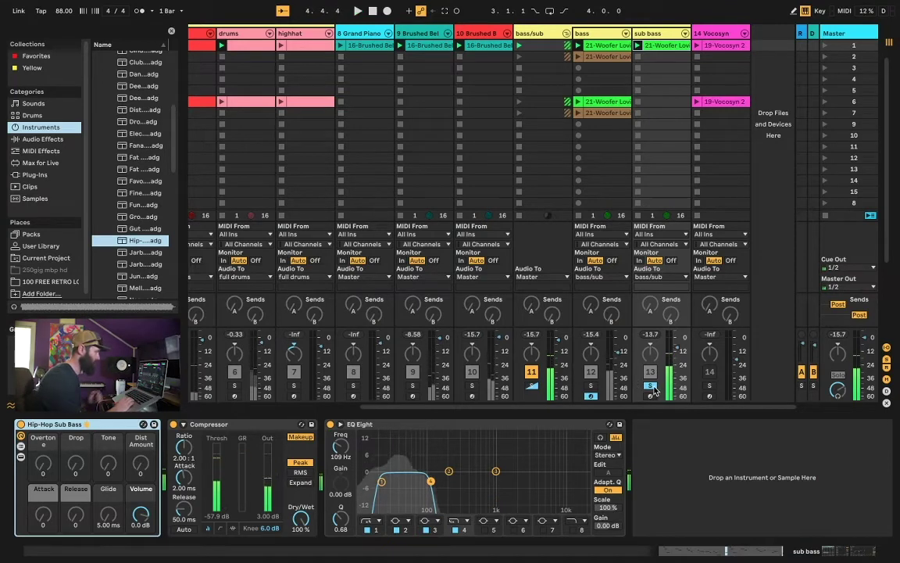
left_click(652, 387)
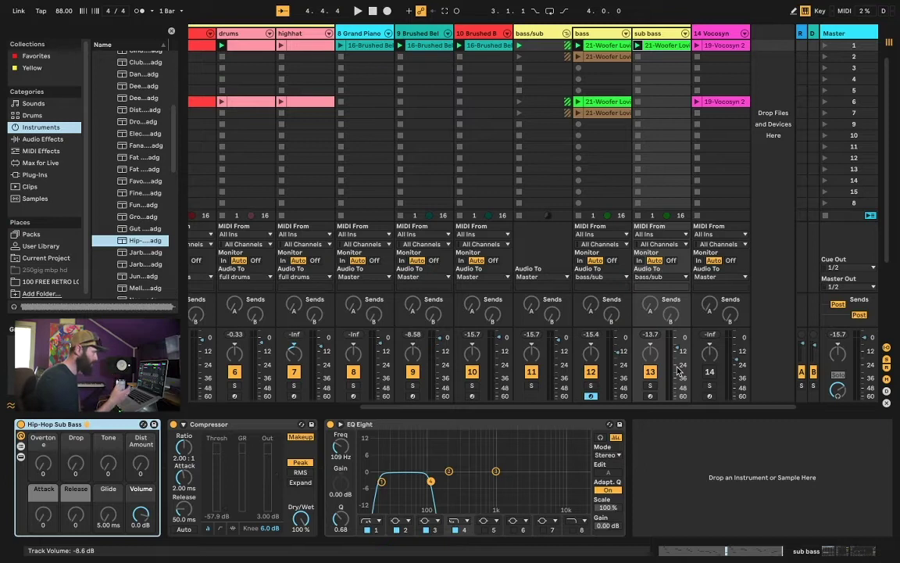
Solo the bass and sub bass tracks together and start playback to hear them layered.
left_click(591, 385)
left_click(649, 385)
scroll(631, 91, "left", 2)
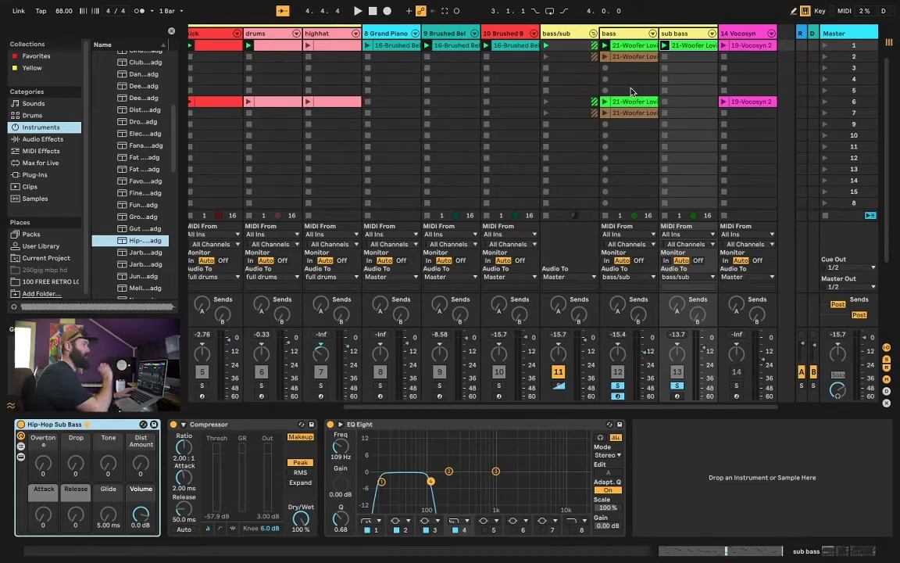
key("space")
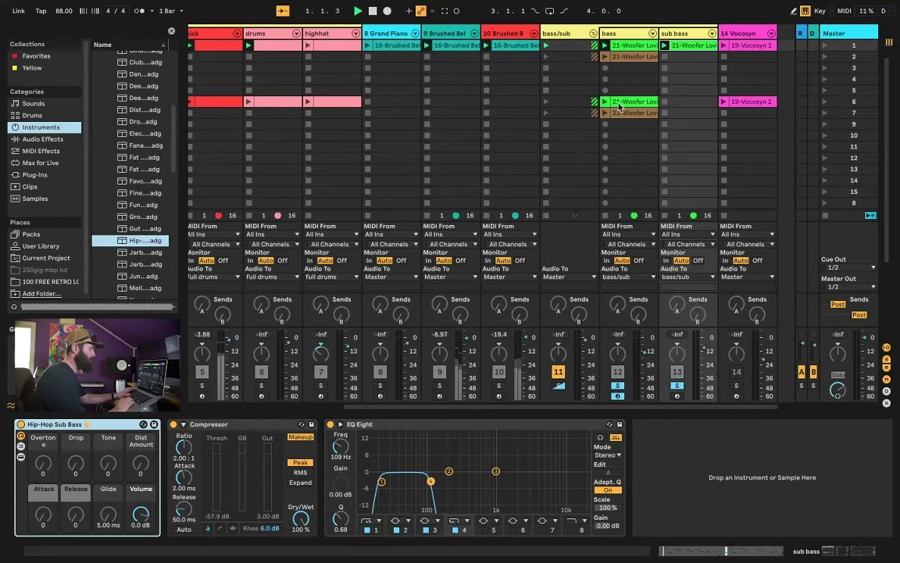
Compare the full mix with the soloed bass and sub bass, and enlarge the sub bass track's EQ Eight display.
left_click(679, 386)
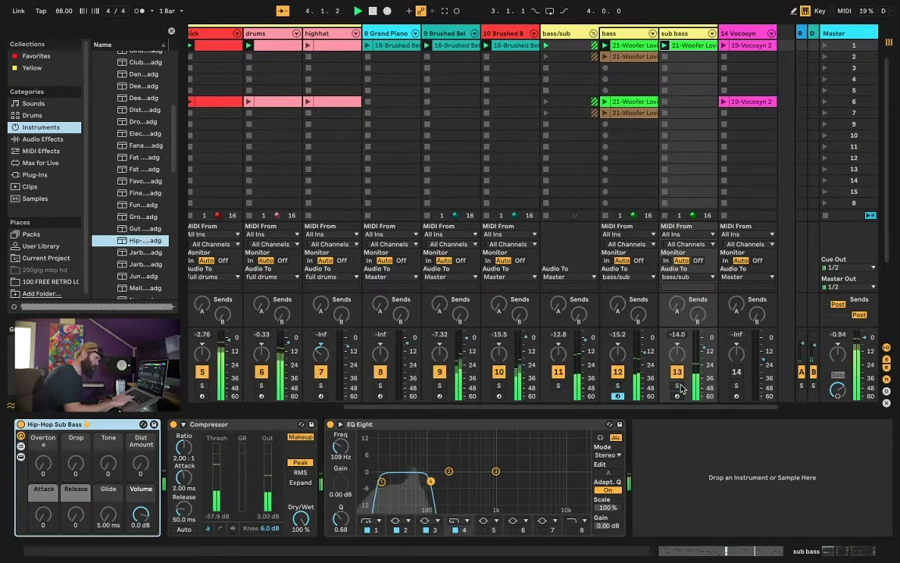
left_click(678, 386)
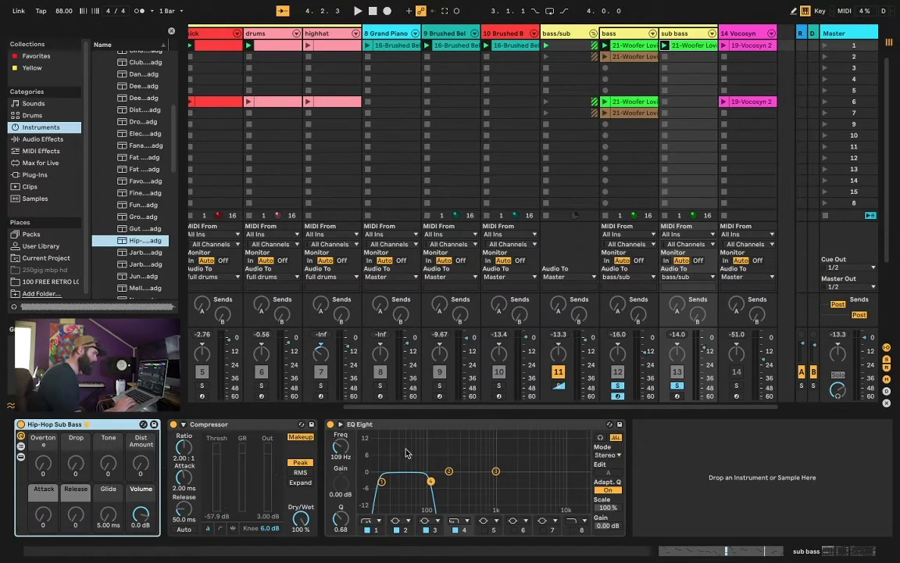
left_click(341, 424)
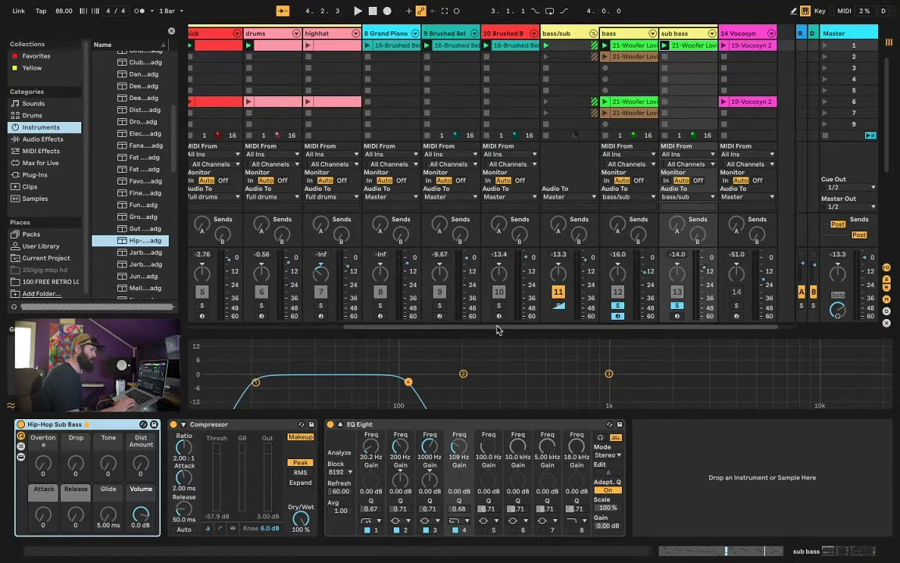
Clear the bass and sub bass solos, and arm and solo the 14 Vocosyn track.
left_click(676, 306)
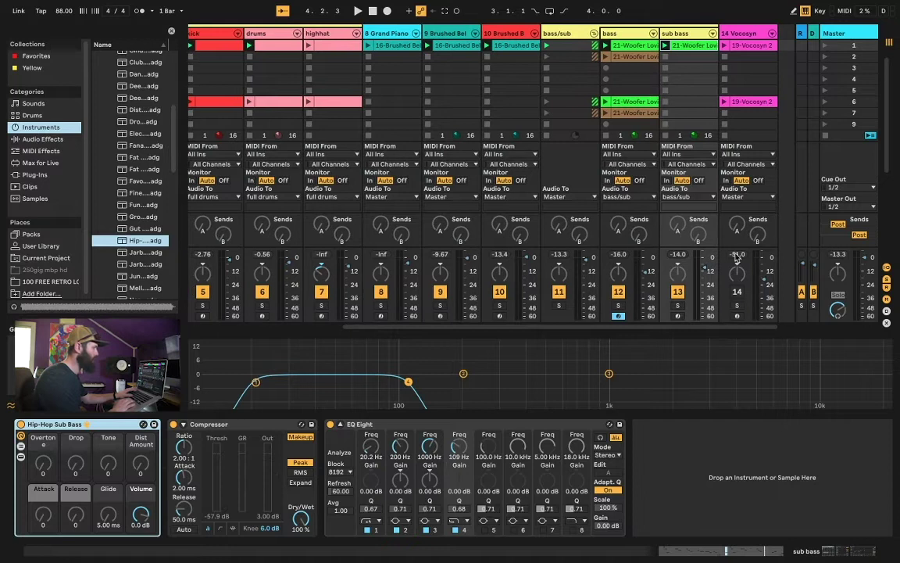
left_click(737, 316)
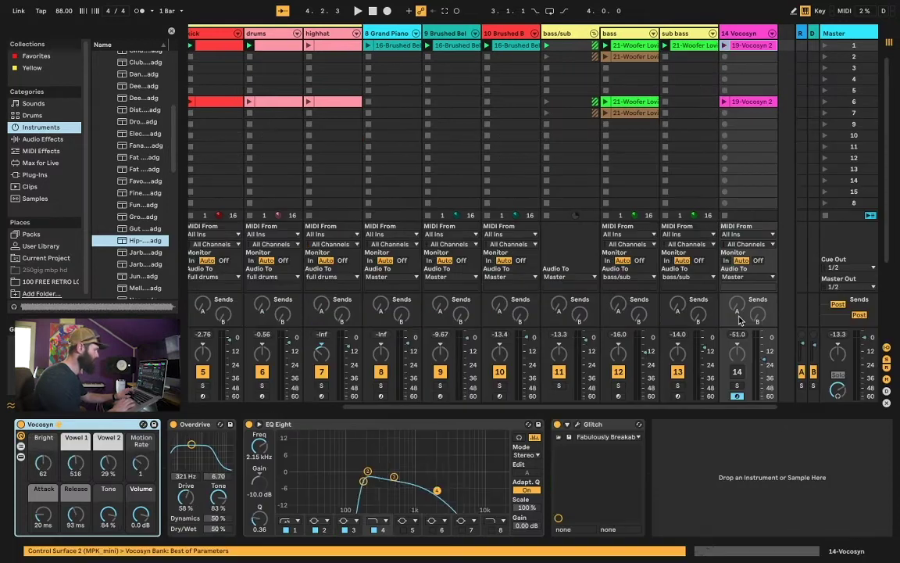
left_click(736, 387)
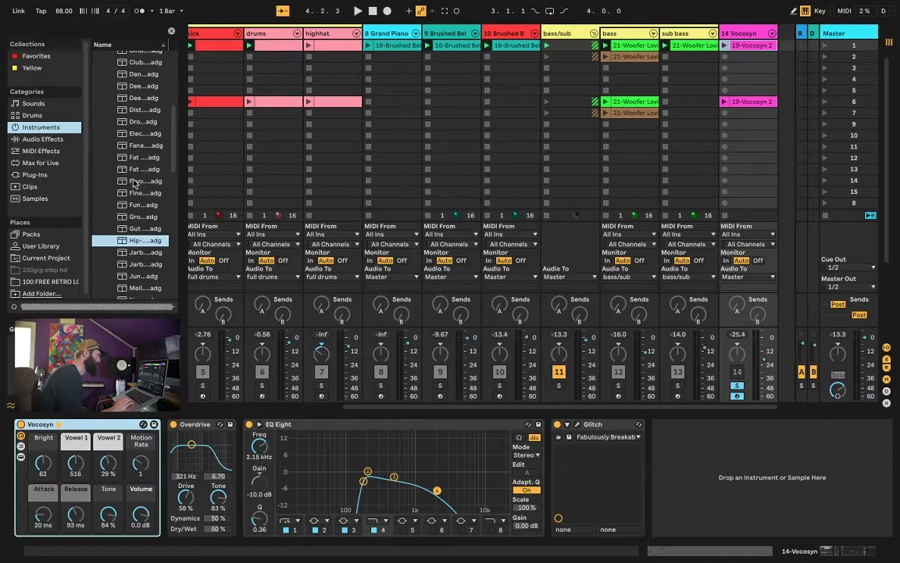
Browse the instruments library to the Voices presets of the Analog instrument.
scroll(114, 114, "up", 7)
left_click(98, 128)
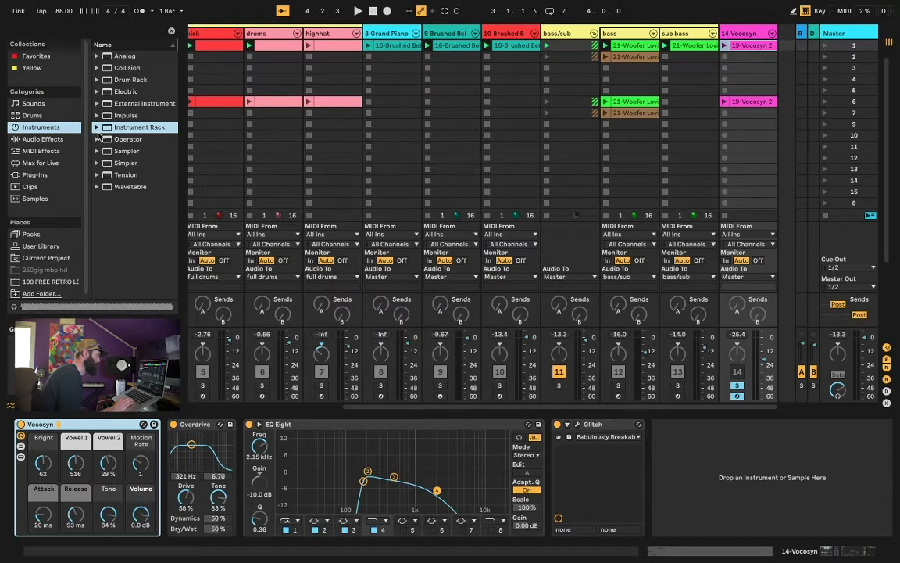
left_click(98, 139)
left_click(97, 139)
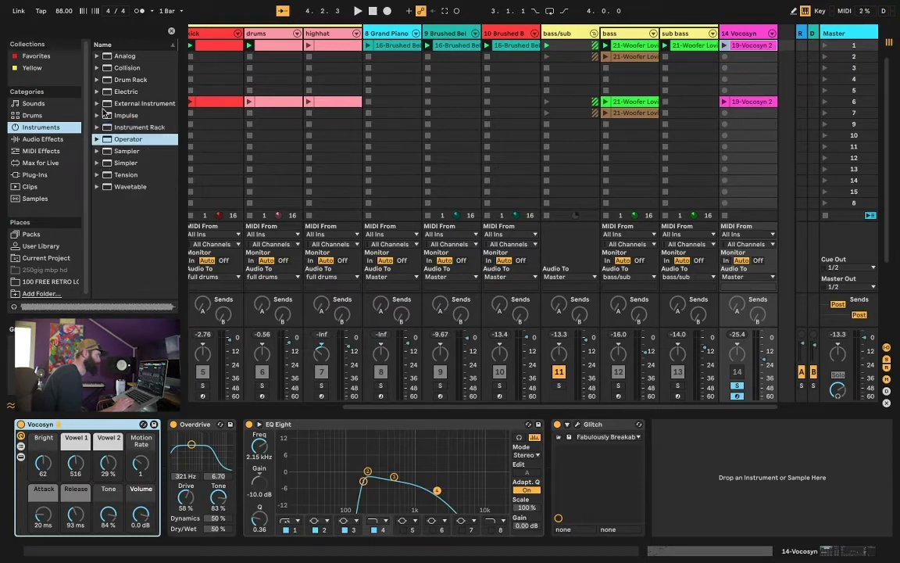
left_click(97, 57)
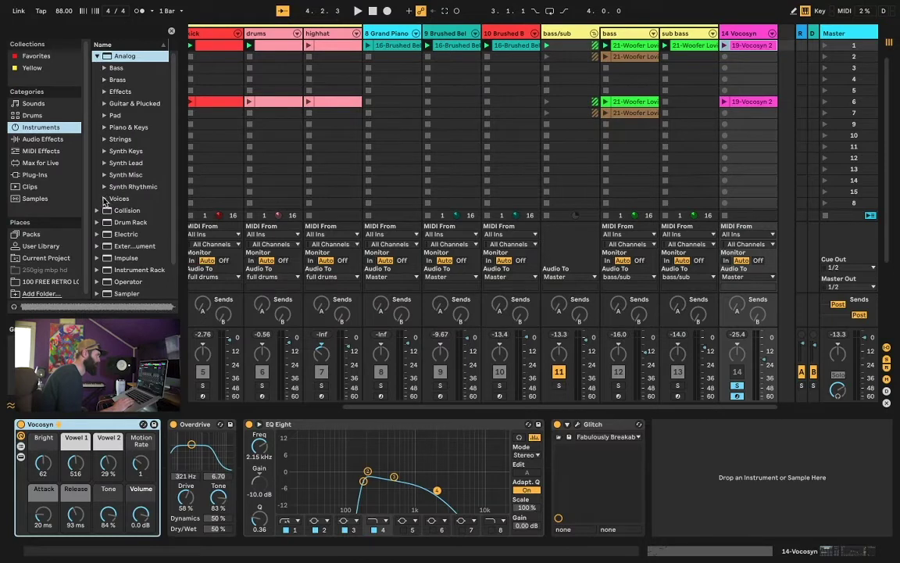
left_click(104, 198)
left_click(104, 199)
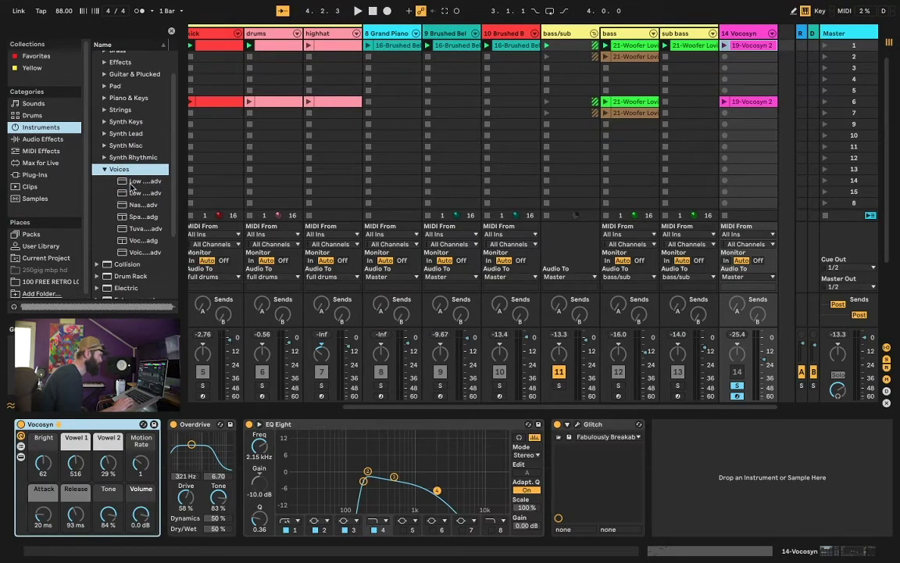
Audition the Analog Voices presets one after another, with the Vocosyn track's solo cleared.
left_click(131, 183)
key("Down")
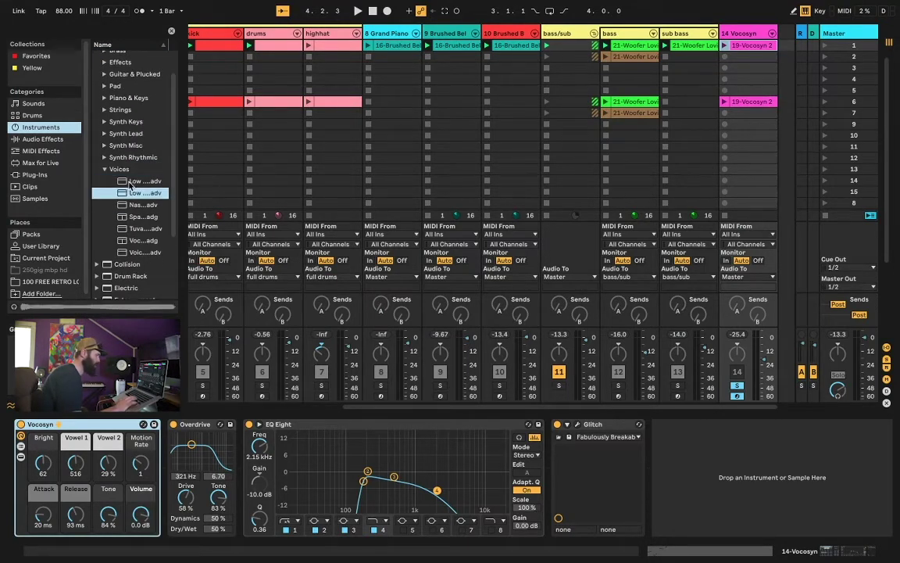
left_click(737, 386)
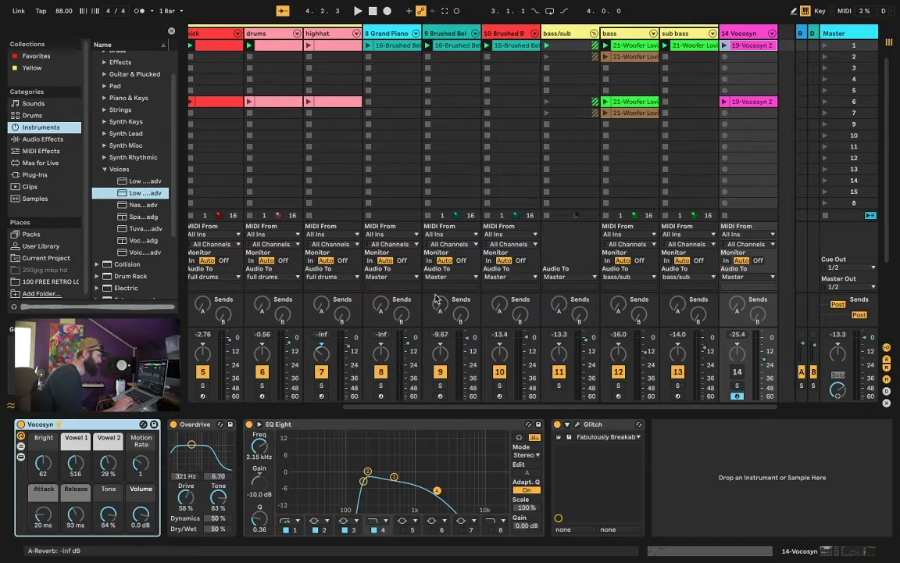
left_click(132, 205)
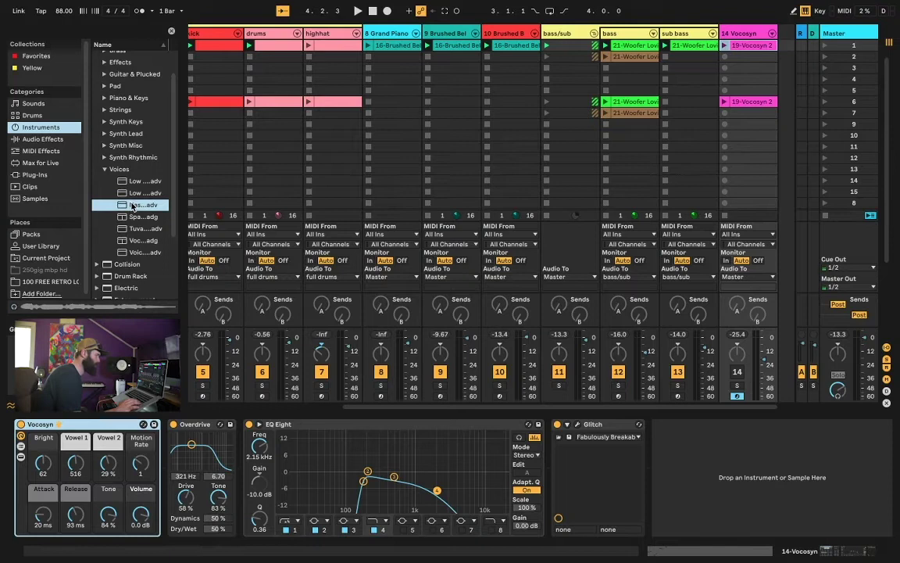
key("Up")
key("Up")
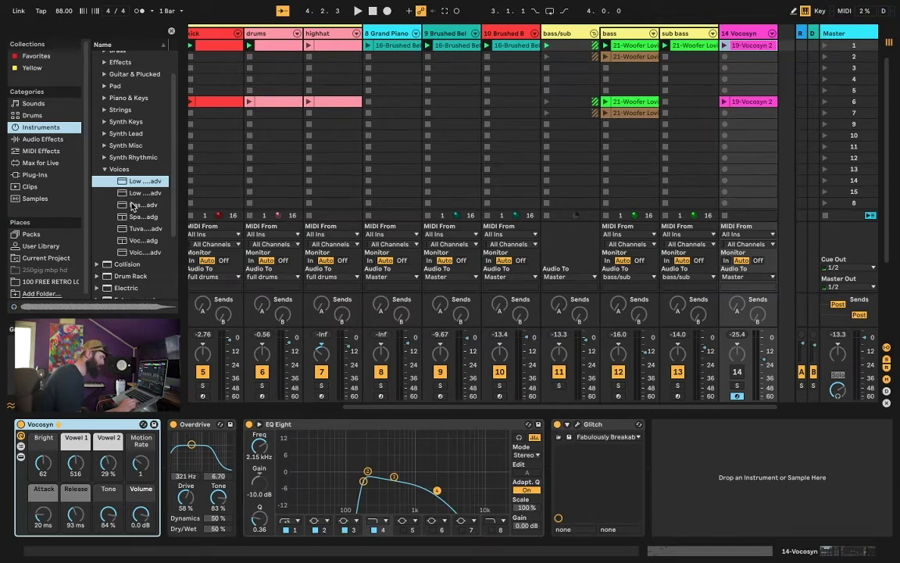
key("Down")
key("Down")
key("Down")
key("Down")
key("Down")
key("Up")
key("Up")
key("Up")
key("Up")
key("Up")
key("Down")
key("Down")
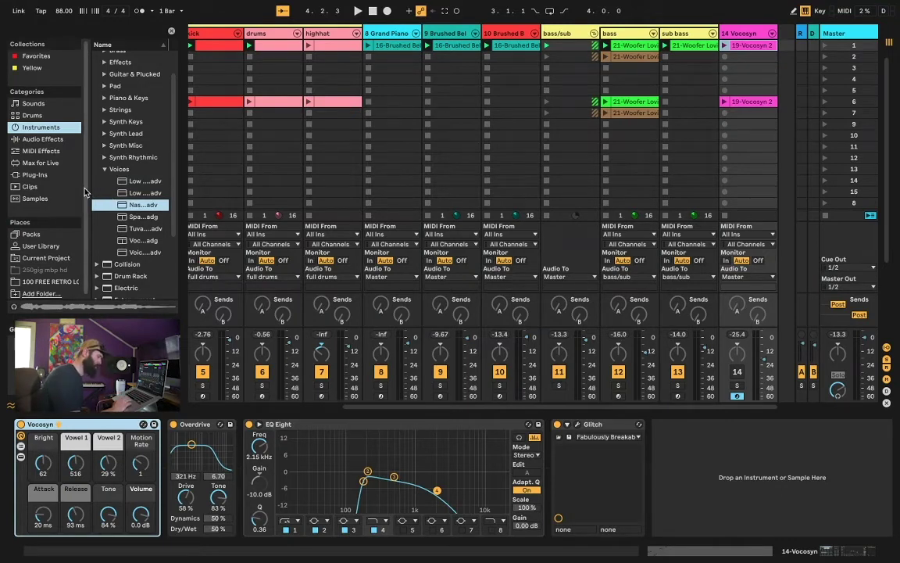
Audition the one-shot drum samples at the start of the Samples library, from the congas through the snares.
left_click(35, 197)
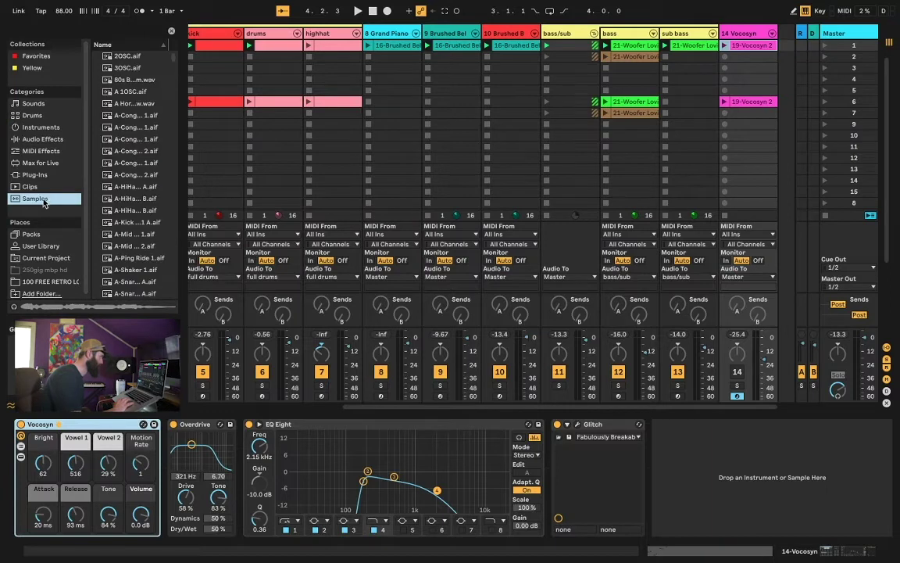
left_click(142, 144)
key("Down")
key("Down")
key("Up")
key("Up")
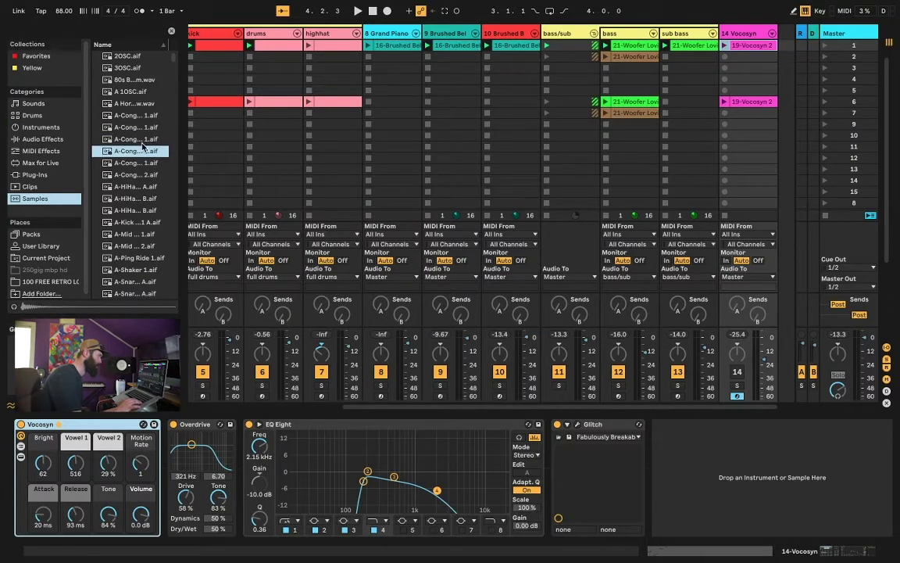
key("Down")
key("Down")
key("Down")
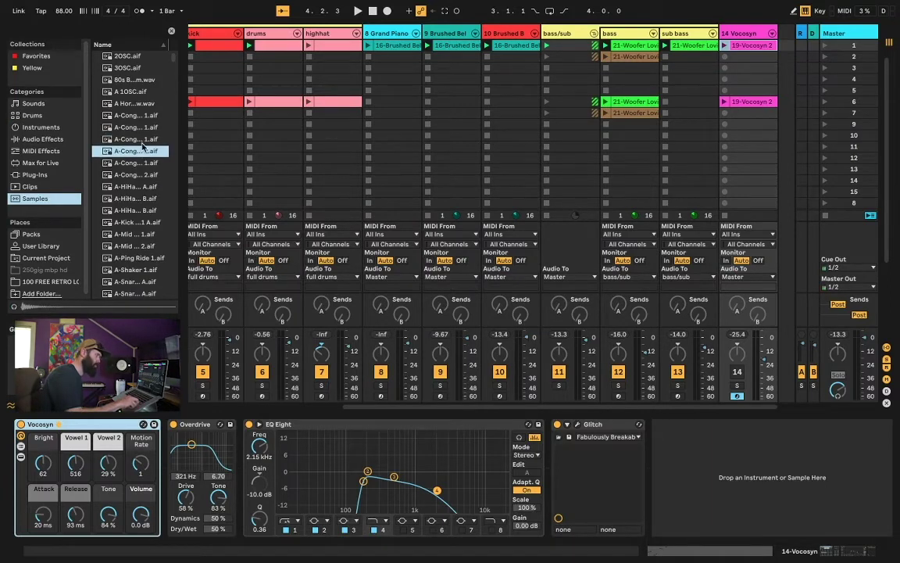
key("Down")
key("Down")
key("Down")
key("Down")
key("Down")
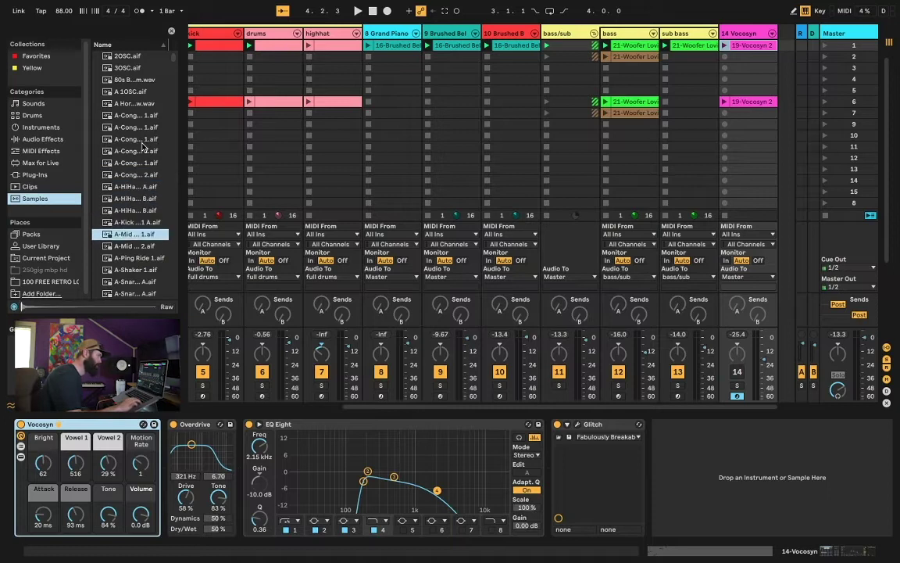
key("Down")
key("Down")
key("Down")
key("Down")
key("Down")
key("Down")
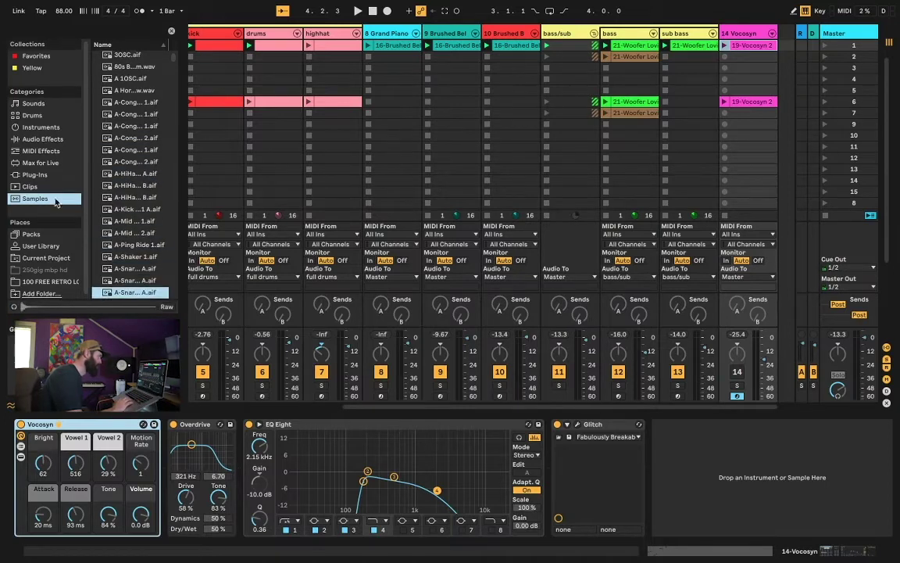
Audition further samples in the library, from the break loops through the Byte sounds to the cabasas.
scroll(129, 180, "down", 10)
left_click(121, 205)
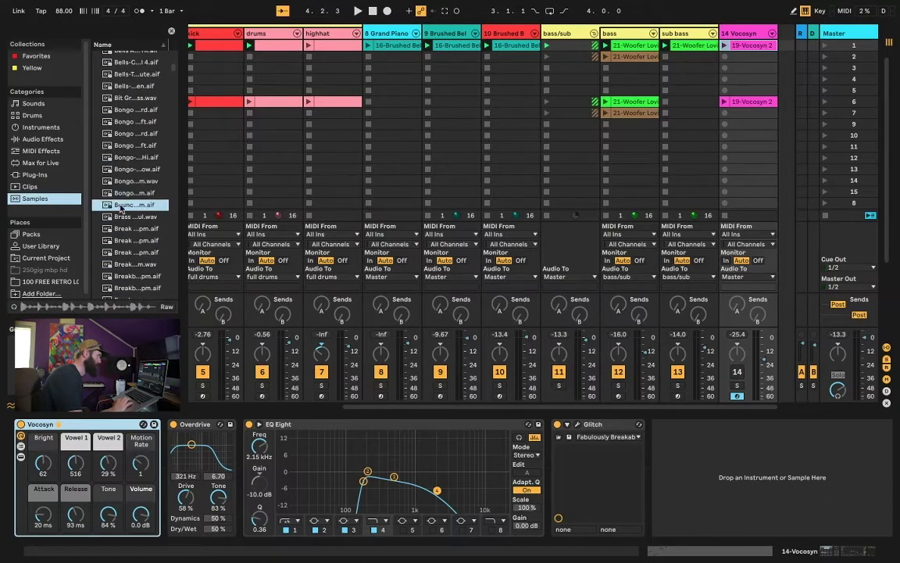
key("Down")
key("Down")
key("Down")
key("Down")
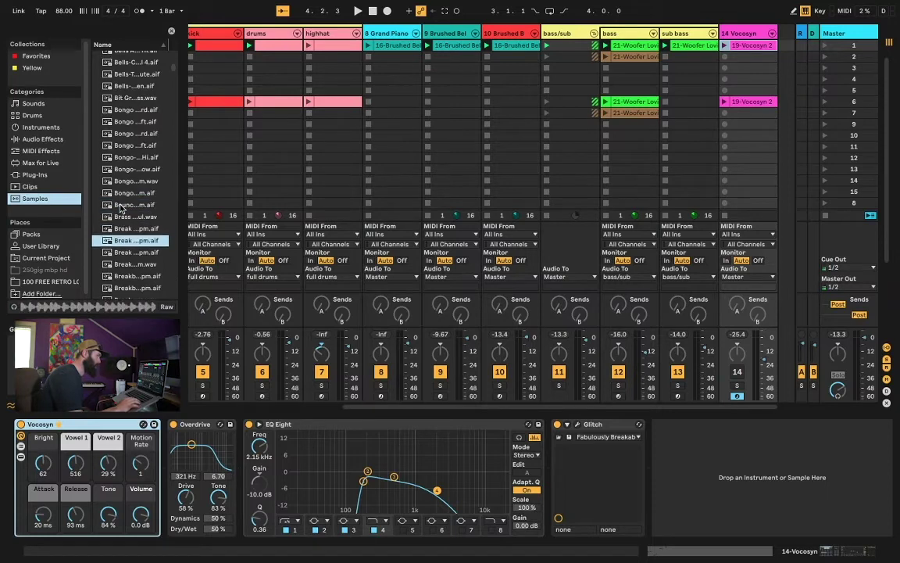
key("Down")
key("Down")
key("Down")
key("Down")
key("Down")
key("Down")
key("Down")
key("Down")
key("Down")
key("Down")
key("Down")
key("Down")
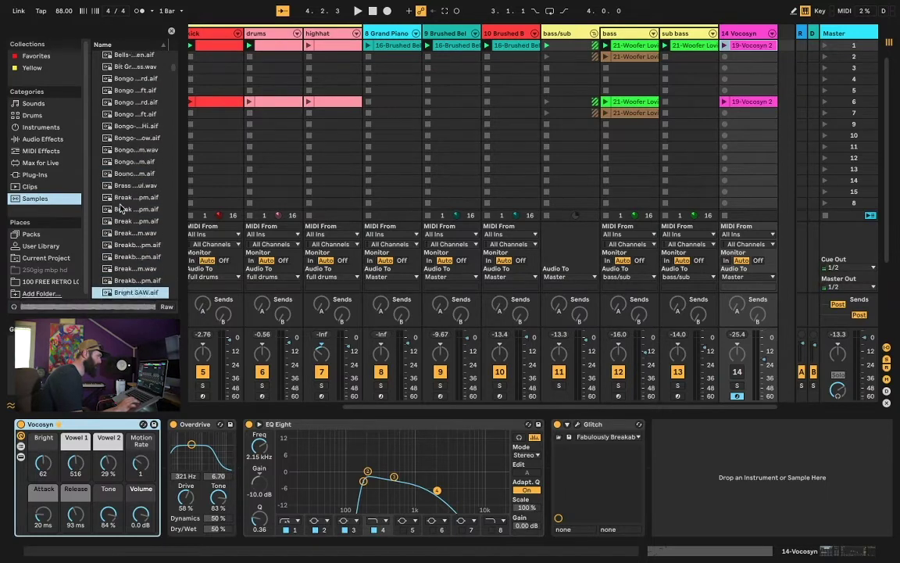
key("Down")
key("Down")
key("Down")
key("Down")
key("Down")
key("Down")
key("Down")
key("Down")
key("Down")
key("Down")
key("Down")
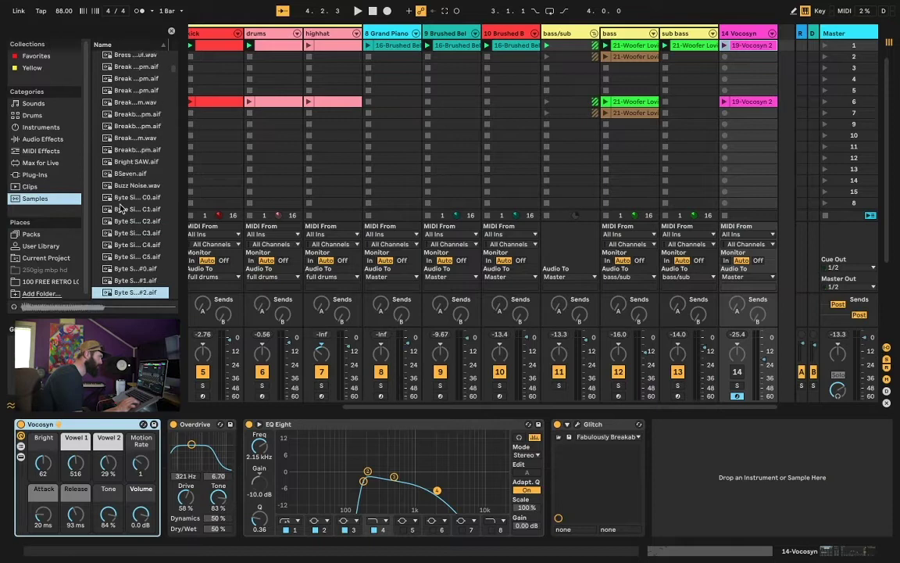
key("Down")
key("Up")
key("Up")
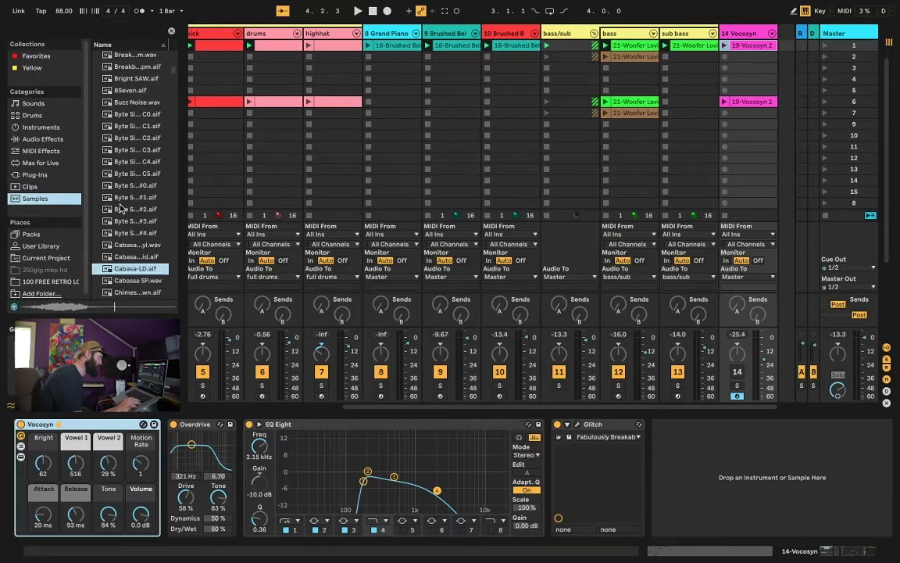
key("Down")
Spot-check samples further down the library, from the claps and cowbells to E-Perc 10.aif.
scroll(122, 207, "down", 10)
left_click(153, 221)
scroll(144, 223, "down", 8)
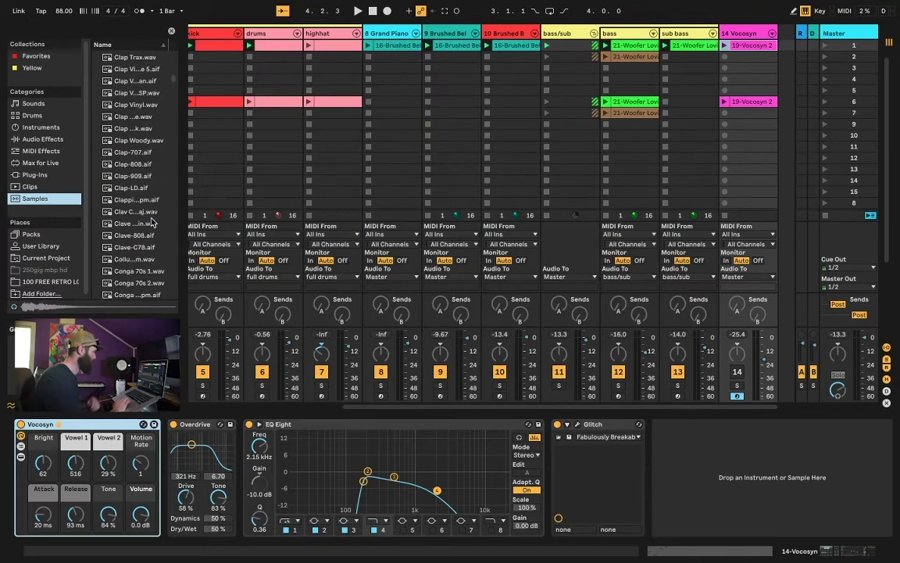
left_click(136, 226)
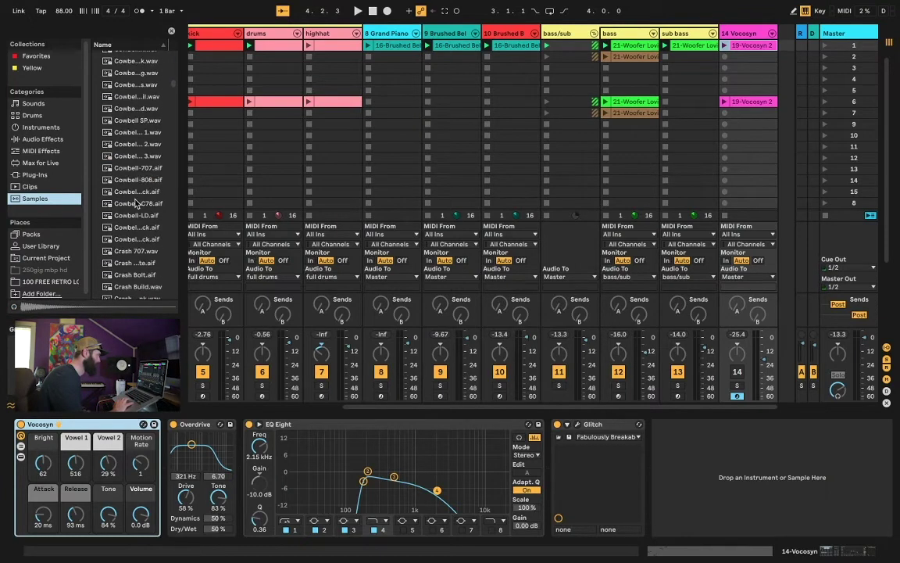
scroll(136, 203, "down", 10)
scroll(136, 200, "down", 4)
left_click(136, 196)
scroll(135, 201, "down", 7)
scroll(135, 202, "down", 2)
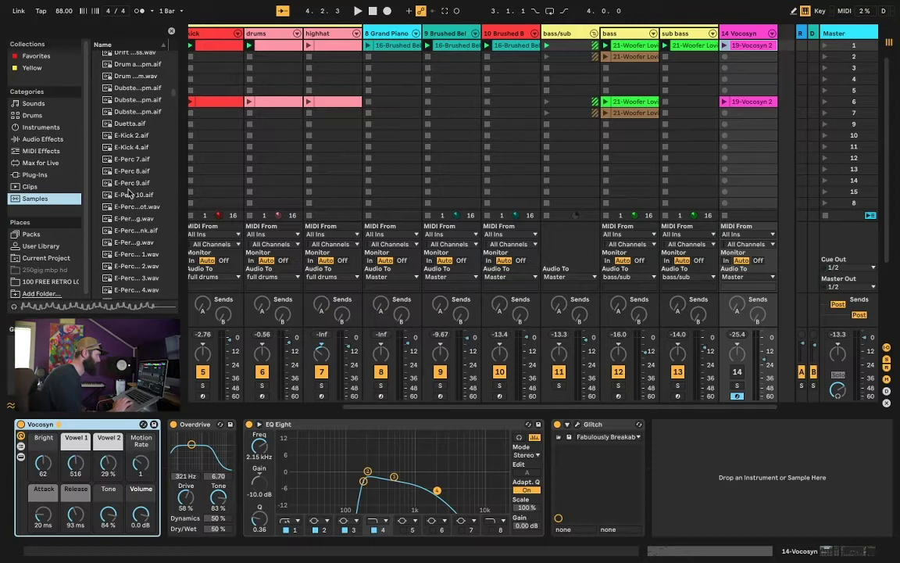
left_click(130, 194)
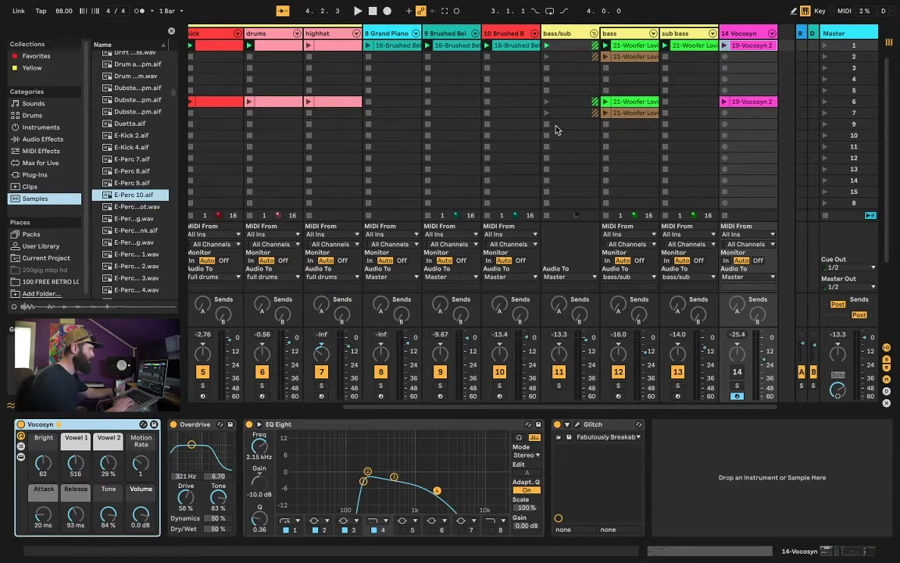
Return to the Analog instrument's Voices presets and audition the one starting with "Tuva".
left_click(47, 139)
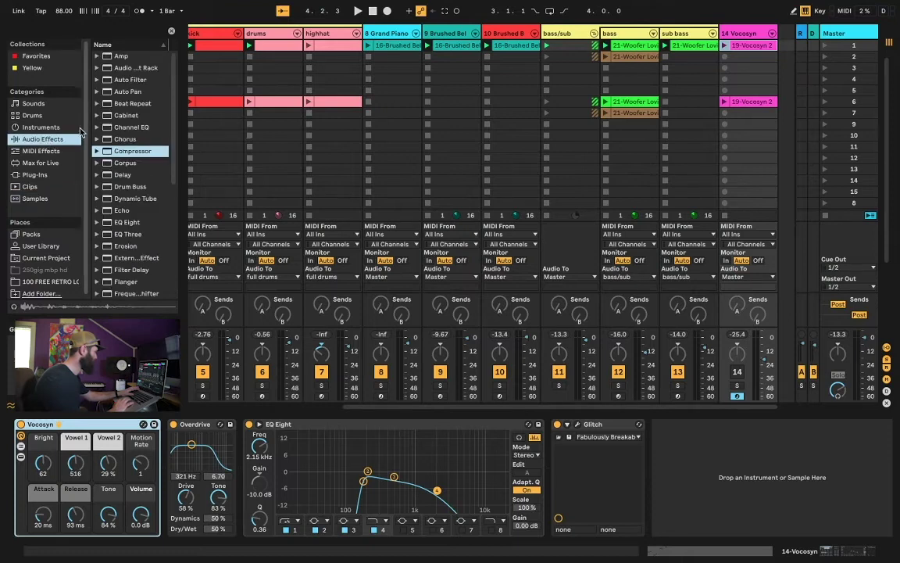
left_click(40, 126)
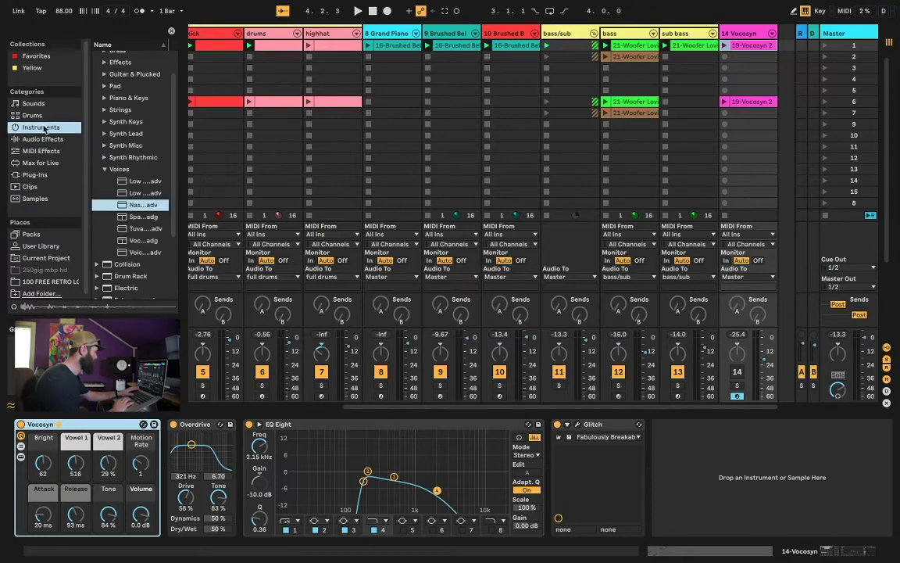
left_click(138, 230)
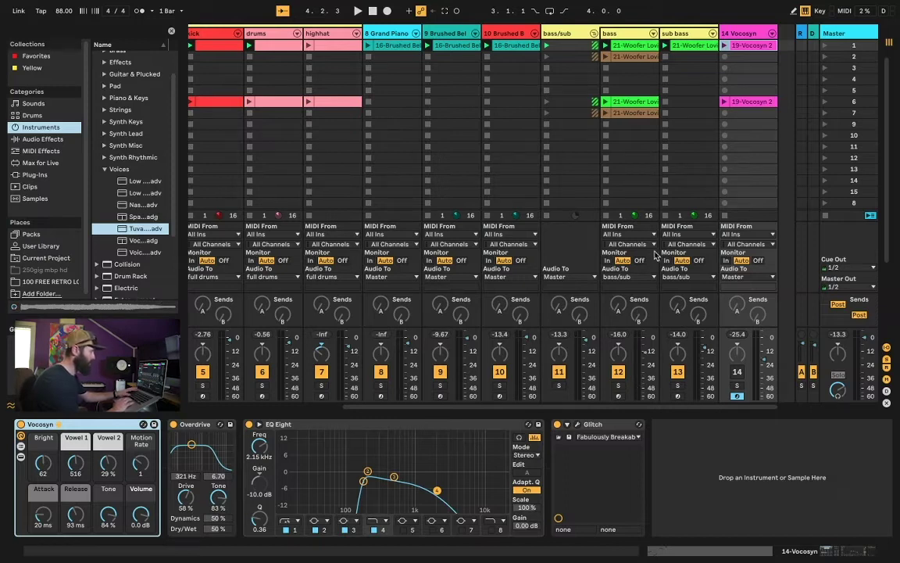
Play the bass, 8 Grand Piano and 9 Brushed Bell tracks soloed together, and reduce the solo to the 9 Brushed Bell track.
left_click(618, 386)
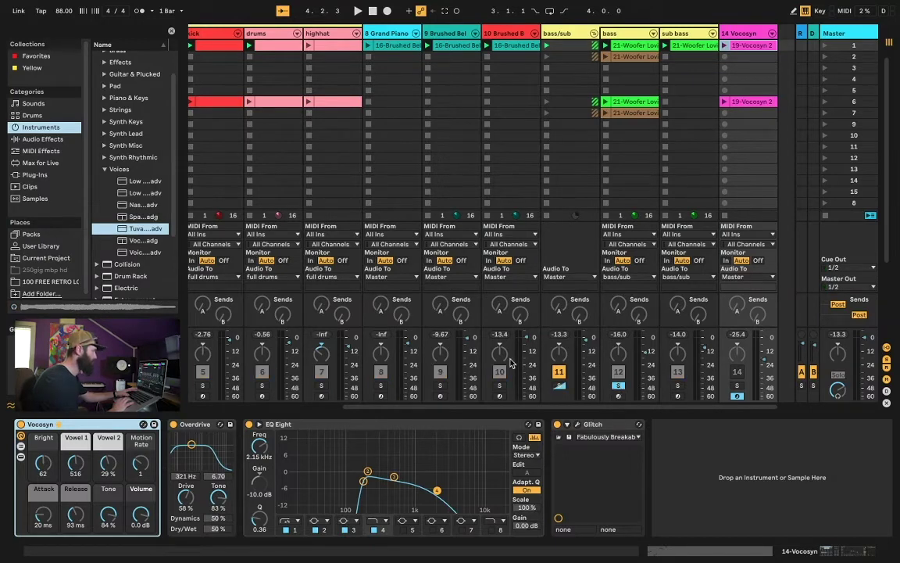
left_click(381, 386, "super")
left_click(440, 386, "super")
key("space")
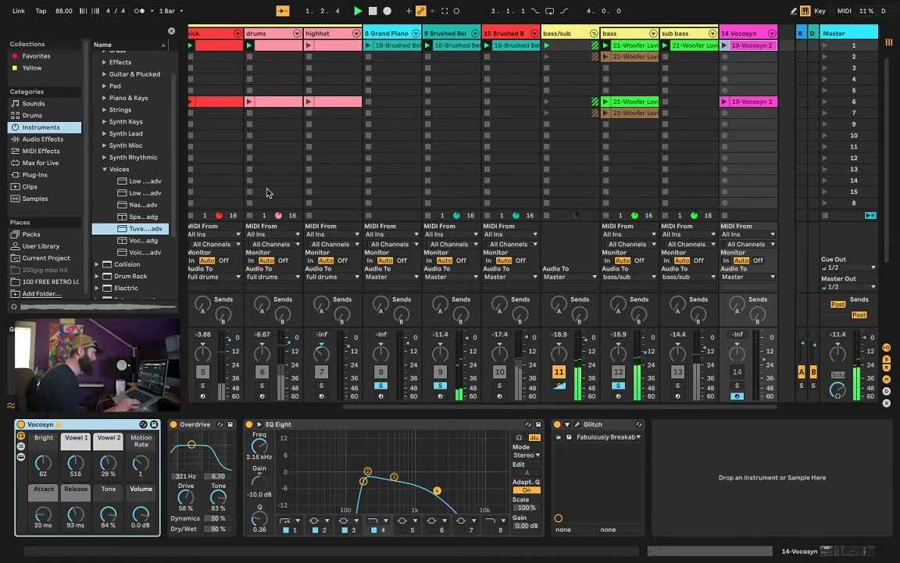
key("super+z")
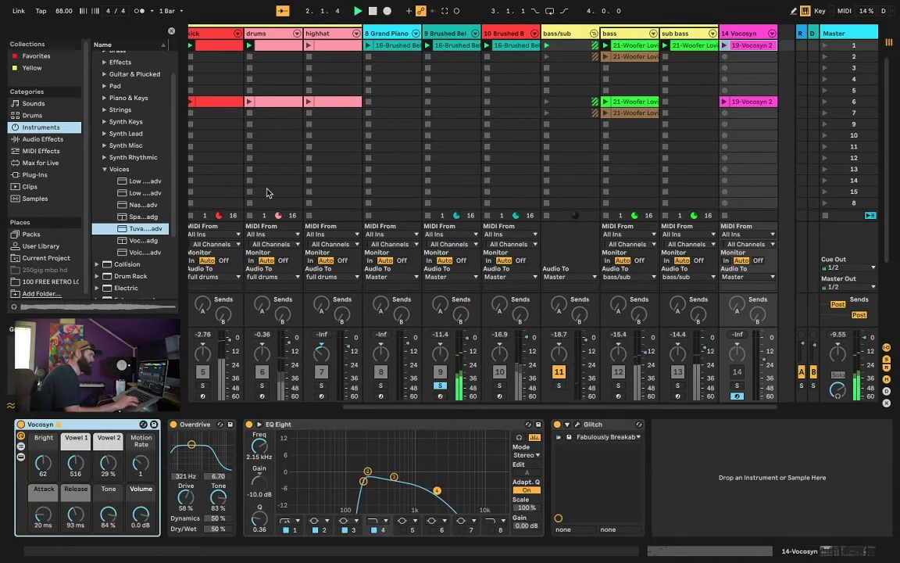
Audition the Voices presets listed above the Tuva one, up to the second Low preset, and close the folder.
key("Up")
key("Up")
key("Up")
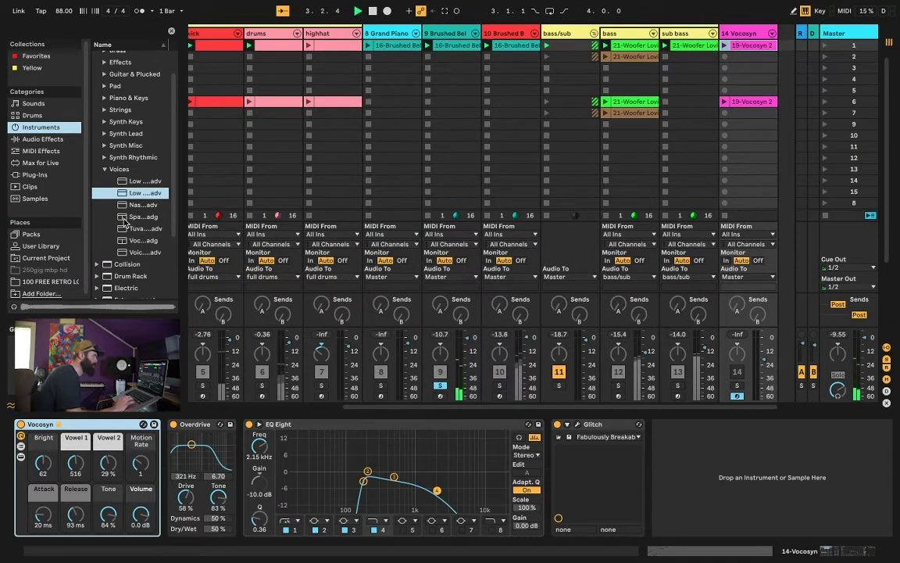
left_click(104, 169)
Audition the Synth Lead presets from the "10 S" one through the "Elec" one, and close the folder.
left_click(104, 134)
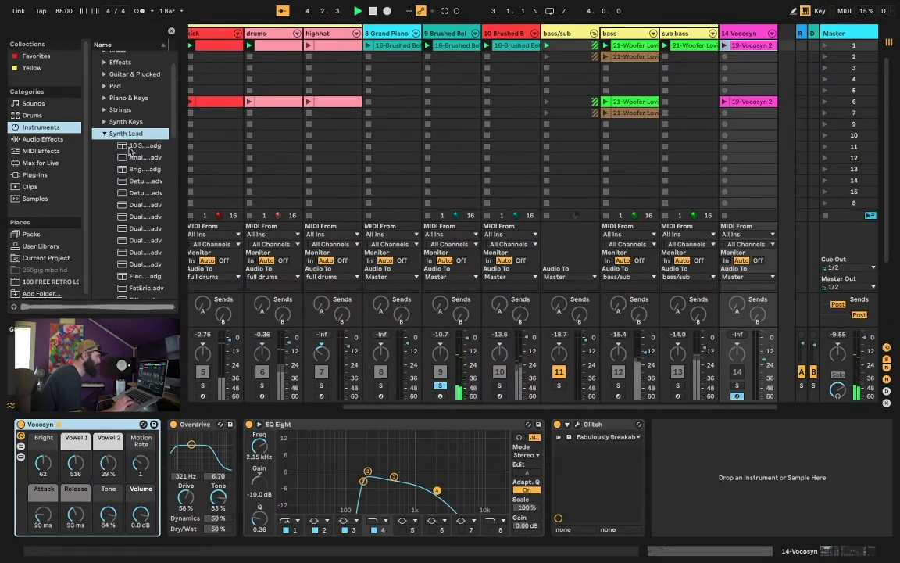
left_click(131, 147)
key("Down")
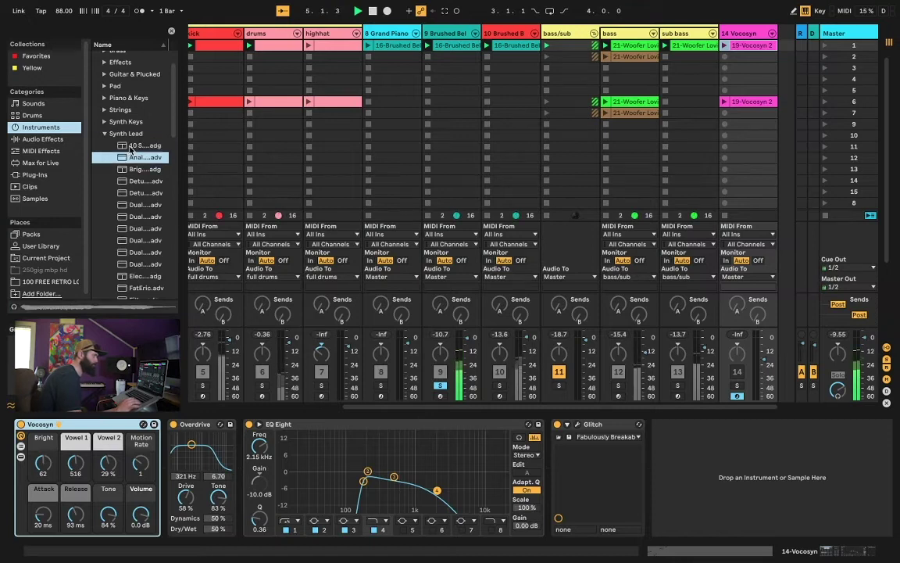
key("Down")
key("Down")
key("Down")
key("Down")
key("Down")
key("Down")
key("Down")
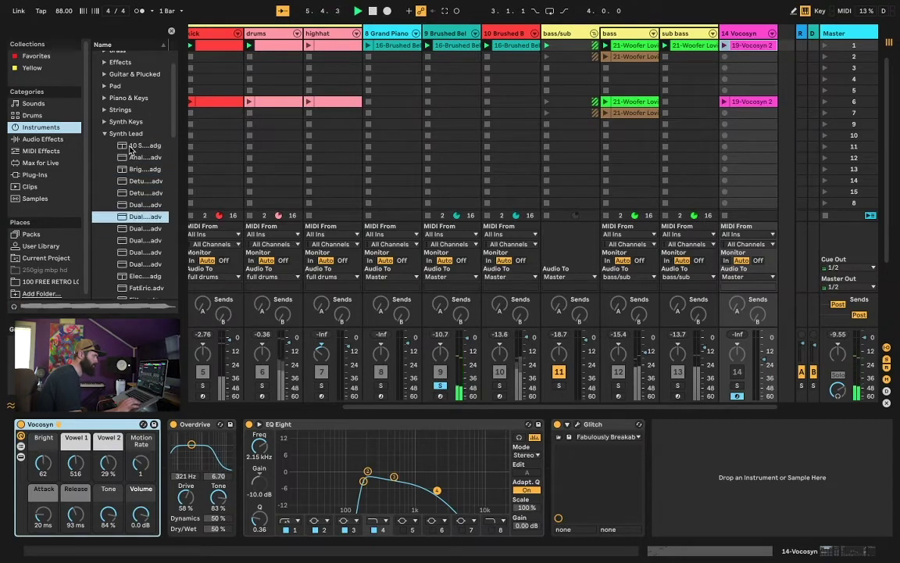
key("Down")
key("Down")
key("Down")
key("Down")
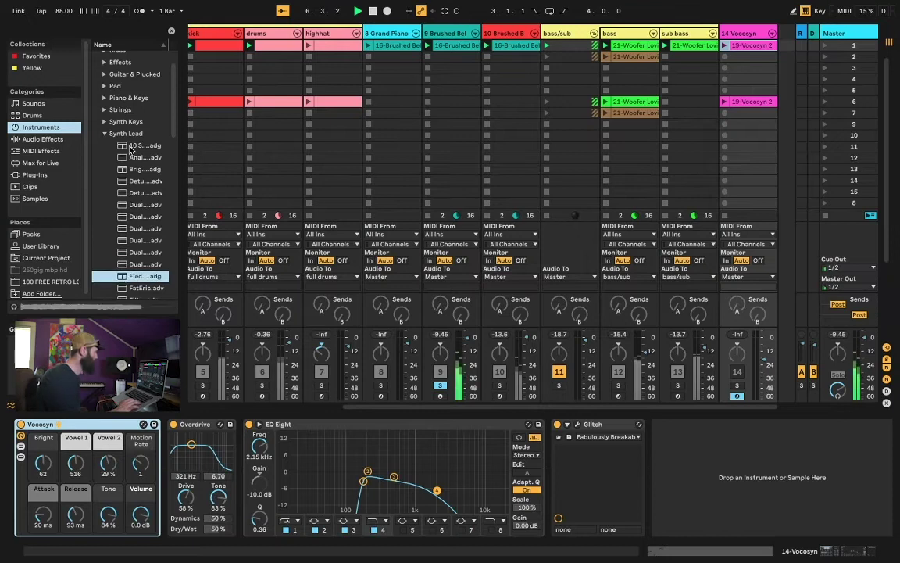
left_click(104, 133)
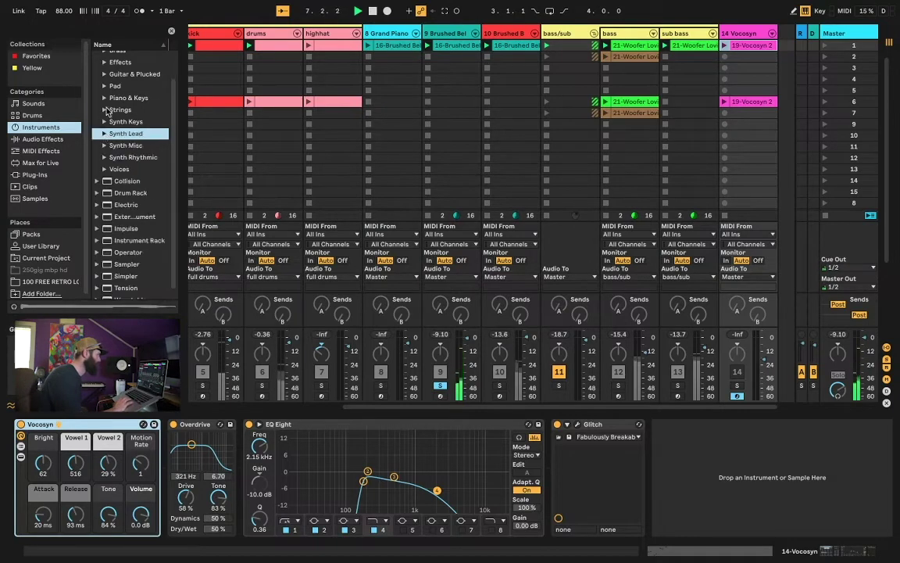
Audition all the Strings presets from the "It H" one through the "Off" one, and close the folder.
left_click(105, 110)
left_click(125, 122)
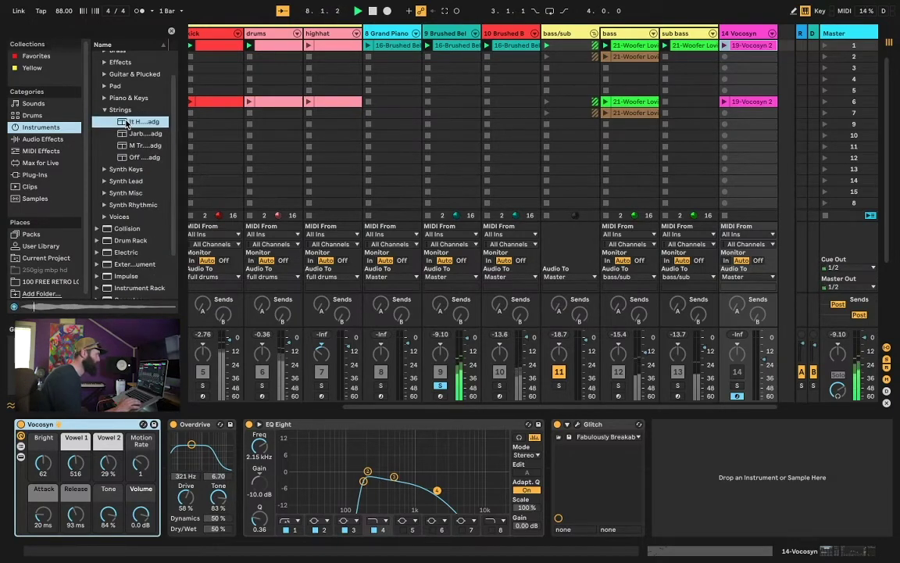
key("Down")
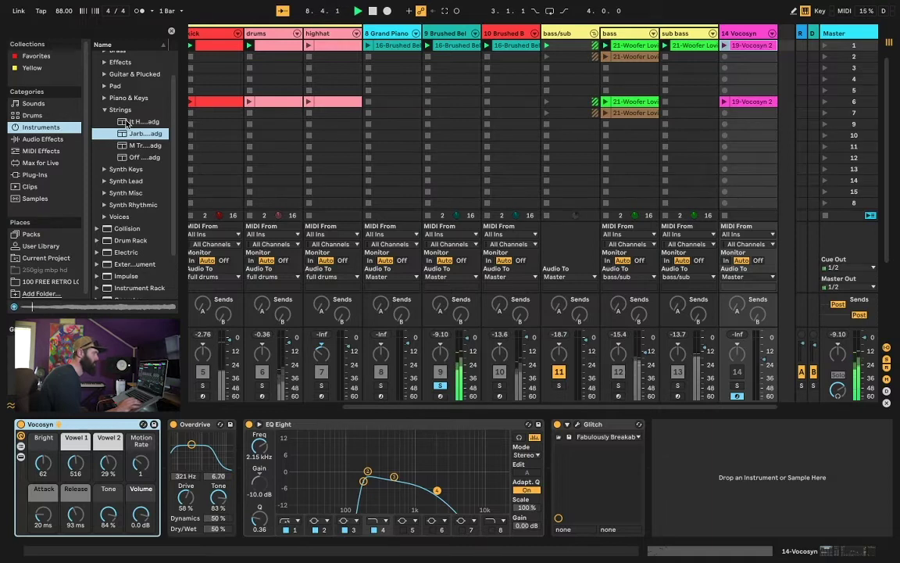
key("Down")
key("Down")
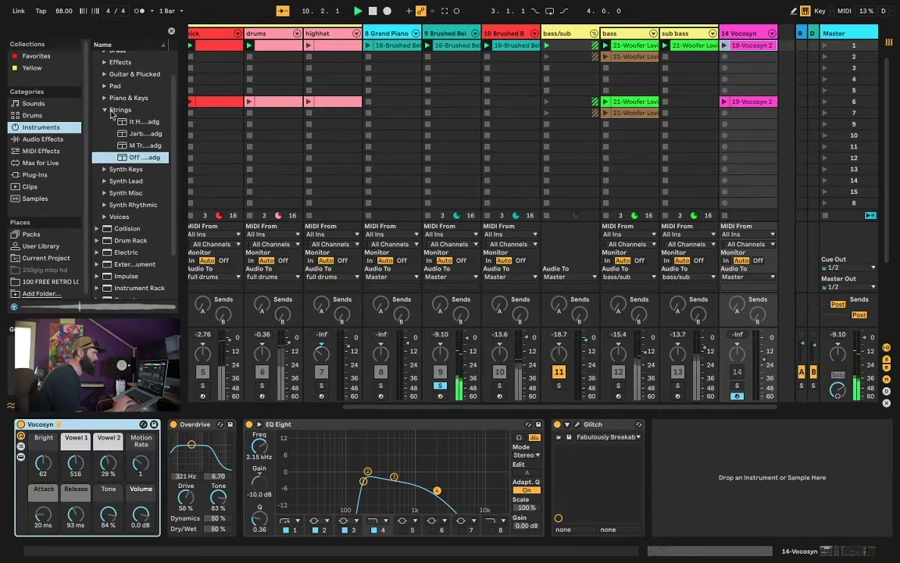
left_click(104, 110)
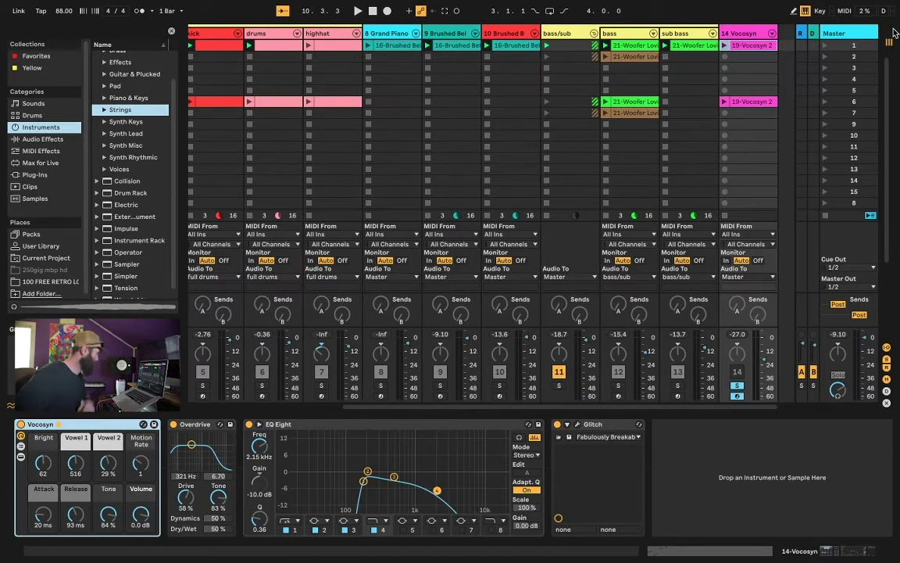
Review the session's tracks and clips from tuned oneshots across to 14 Vocosyn.
scroll(629, 149, "left", 5)
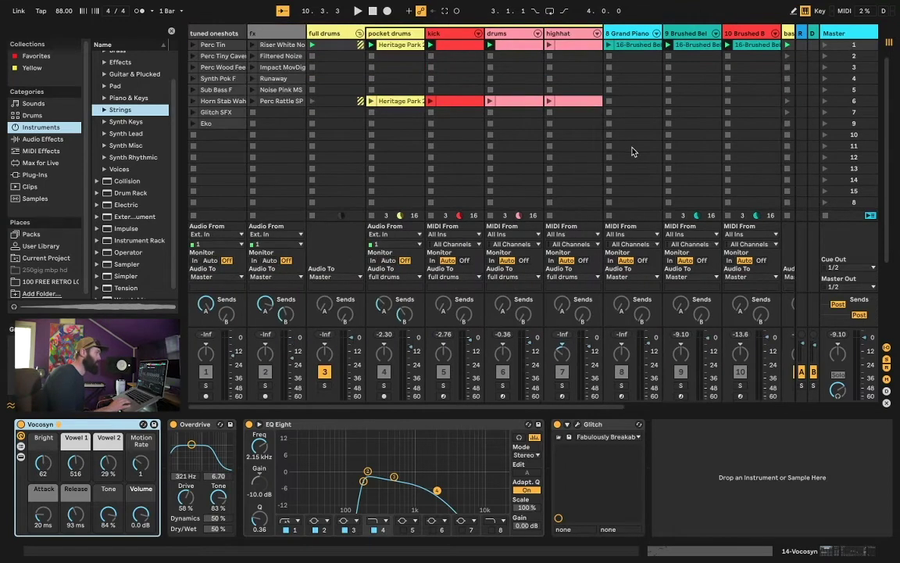
scroll(633, 151, "right", 6)
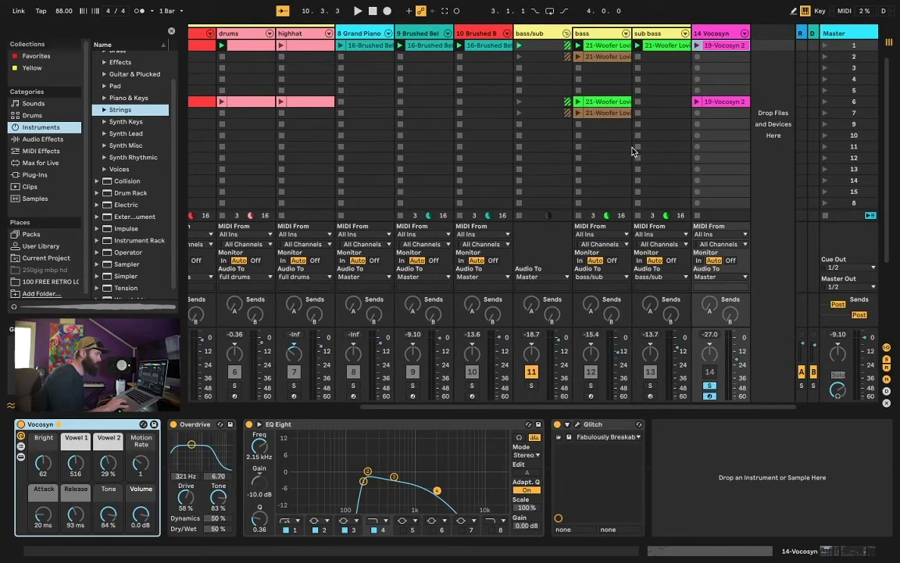
scroll(633, 151, "left", 5)
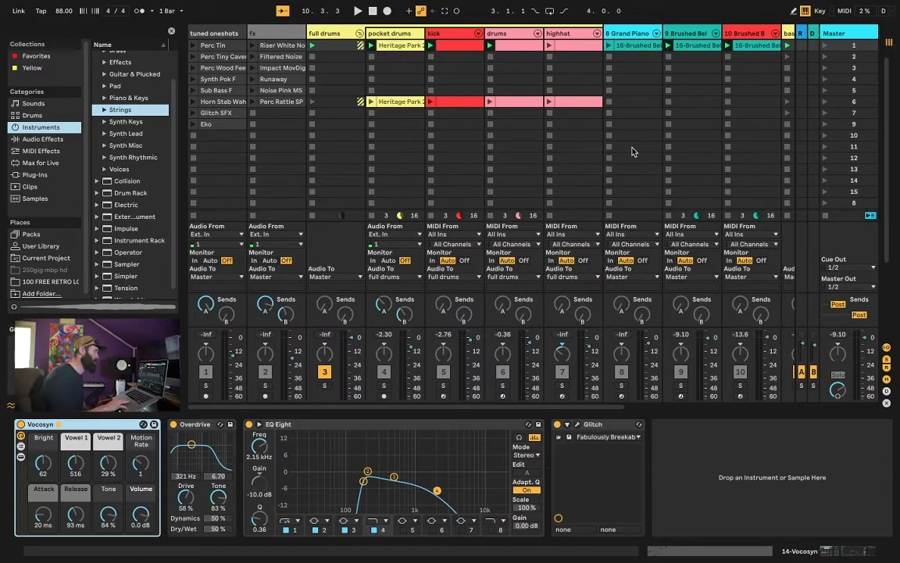
scroll(634, 151, "right", 5)
key("shift+Tab")
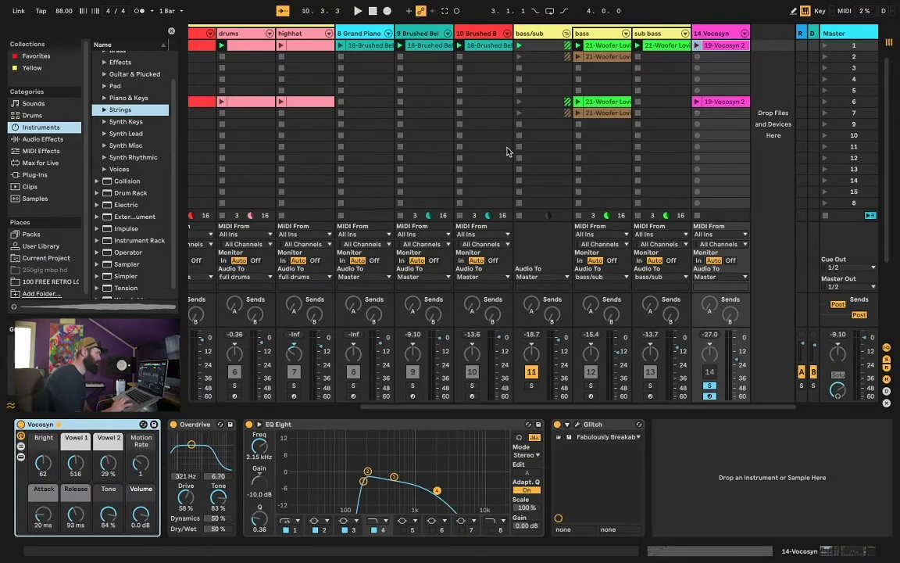
scroll(507, 151, "left", 5)
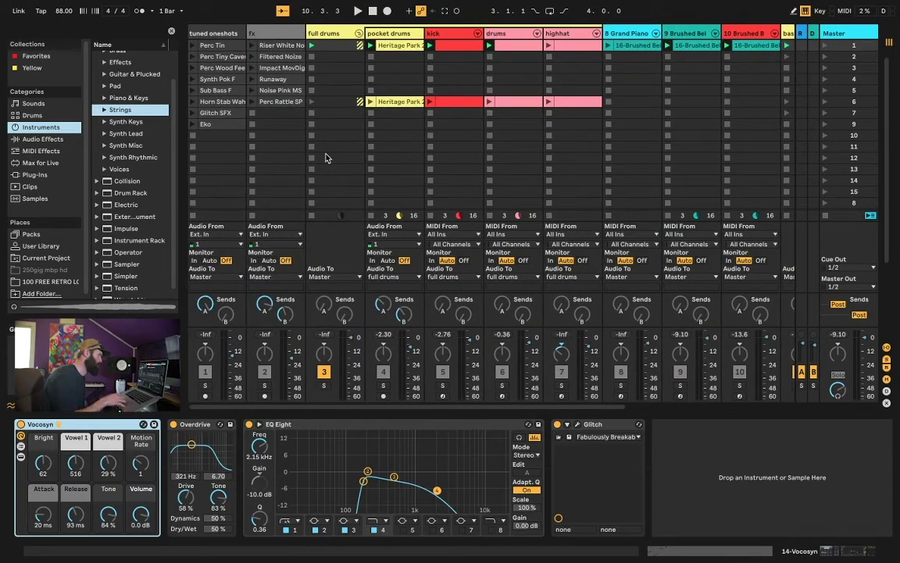
scroll(326, 160, "right", 5)
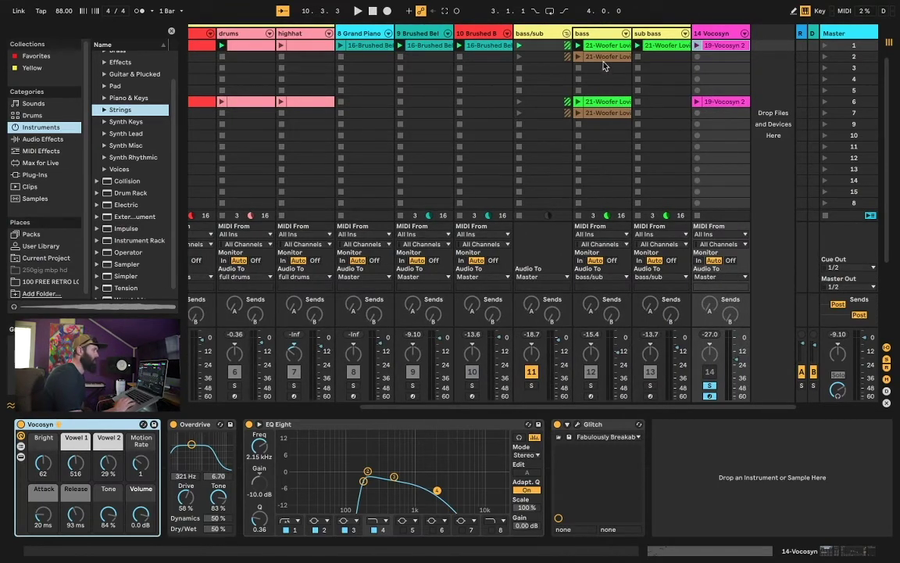
scroll(461, 123, "left", 5)
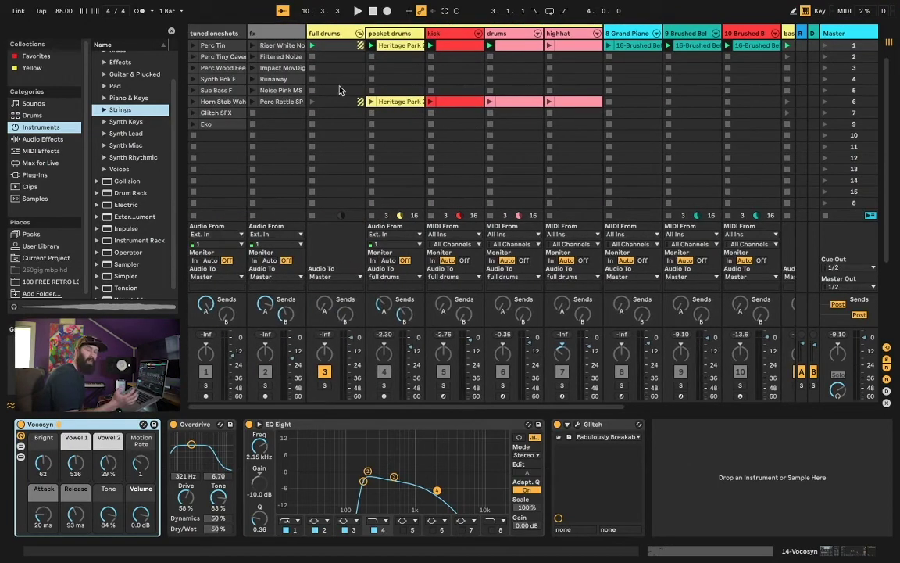
Switch the browser from instruments to the sample library.
left_click(35, 198)
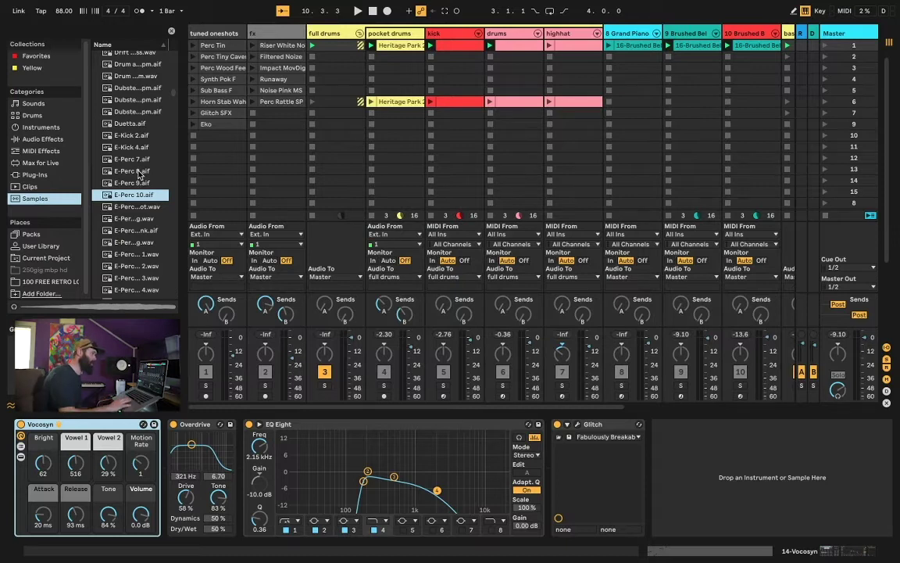
scroll(499, 172, "right", 2)
scroll(499, 172, "left", 2)
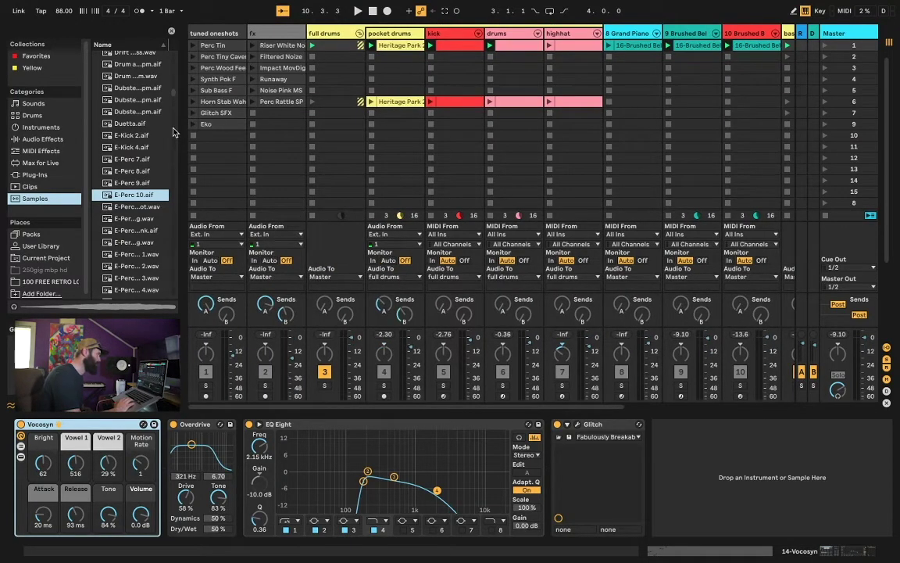
Solo the tuned oneshots track and audition its Perc Tin, Perc Tiny Cave and Perc Wood clips, with all other clips stopped.
left_click(827, 216)
left_click(193, 46)
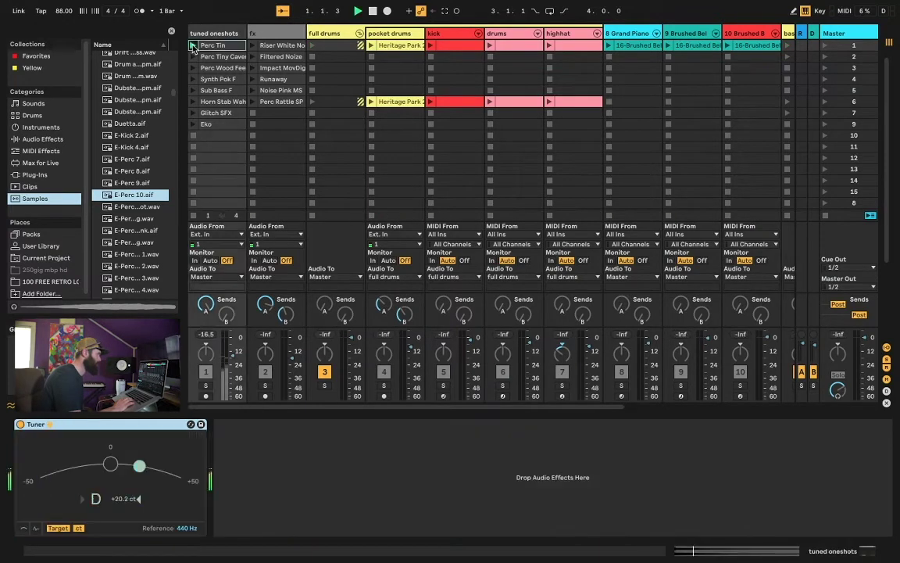
left_click(206, 385)
left_click(193, 45)
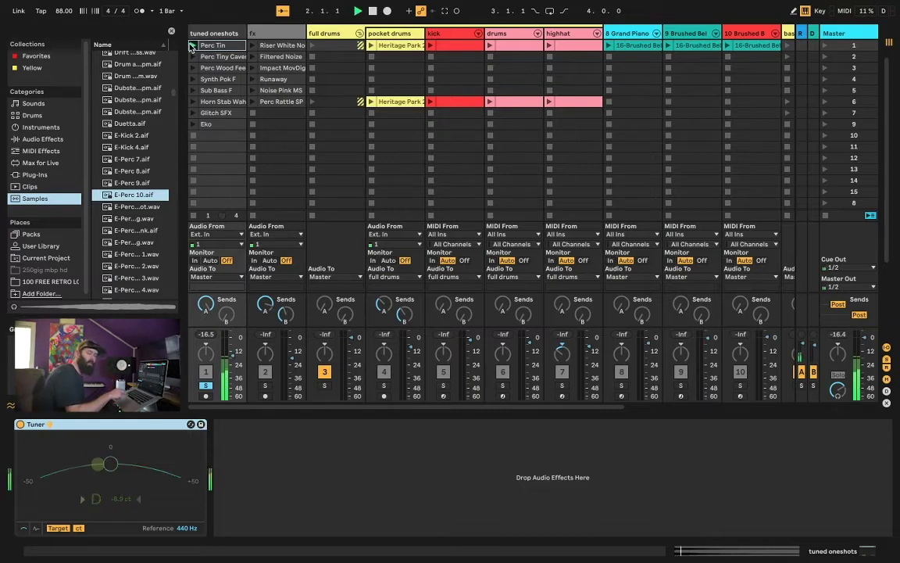
left_click(193, 57)
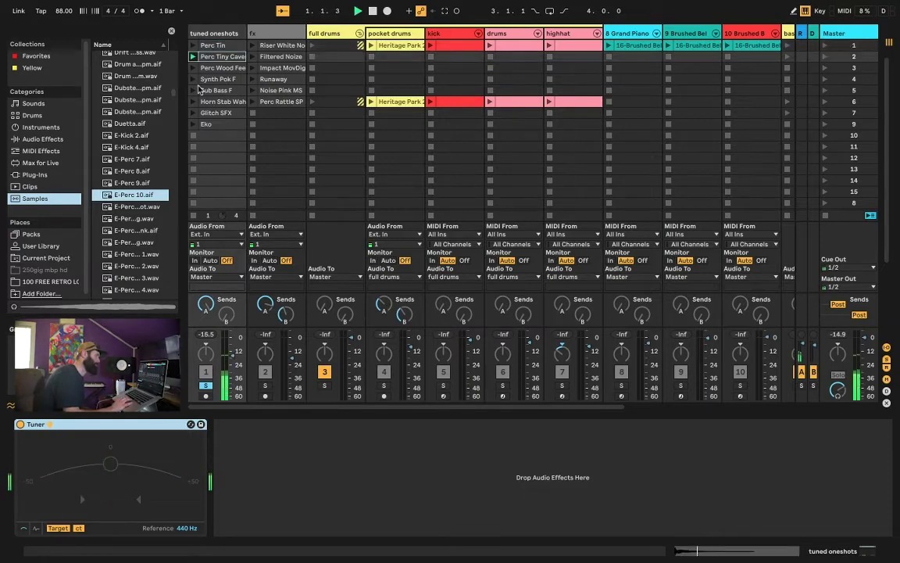
left_click(193, 68)
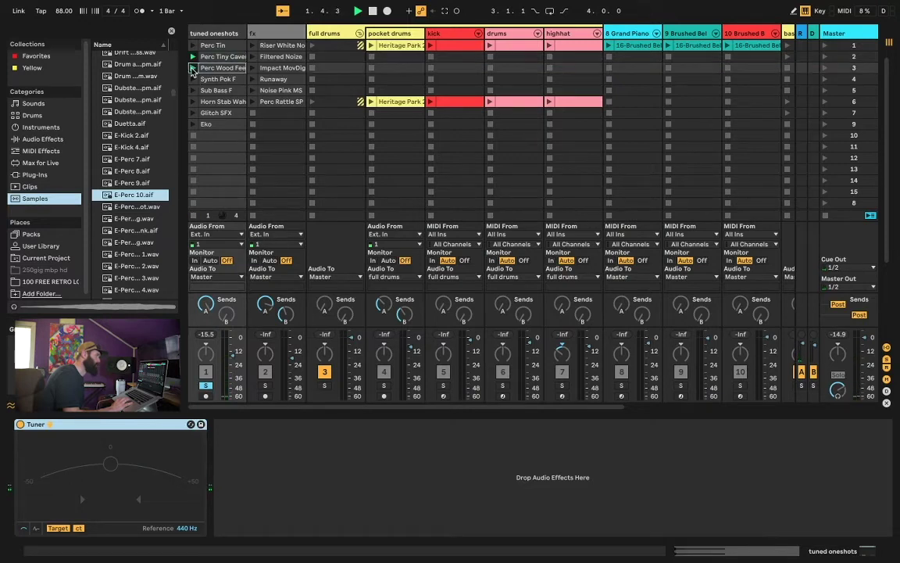
Solo the fx track as well, audition its Filtered Noize, Impact MovDig, Runaway and Noise Pink MS clips, and stop playback.
left_click(251, 57)
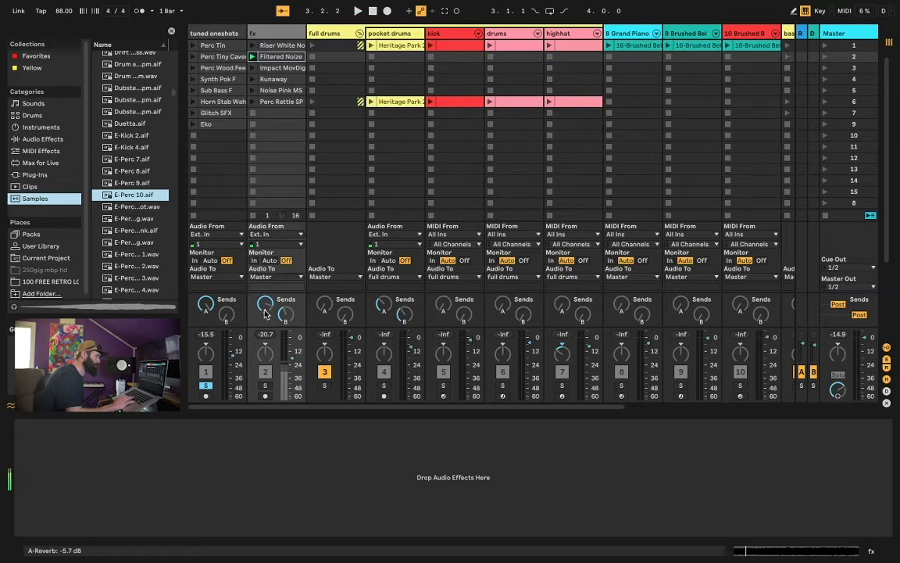
left_click(265, 385)
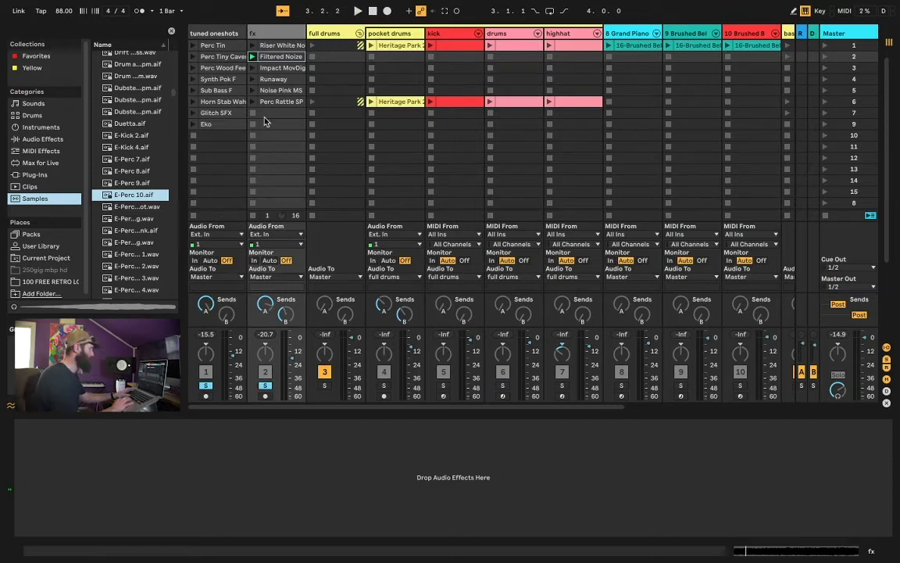
left_click(253, 68)
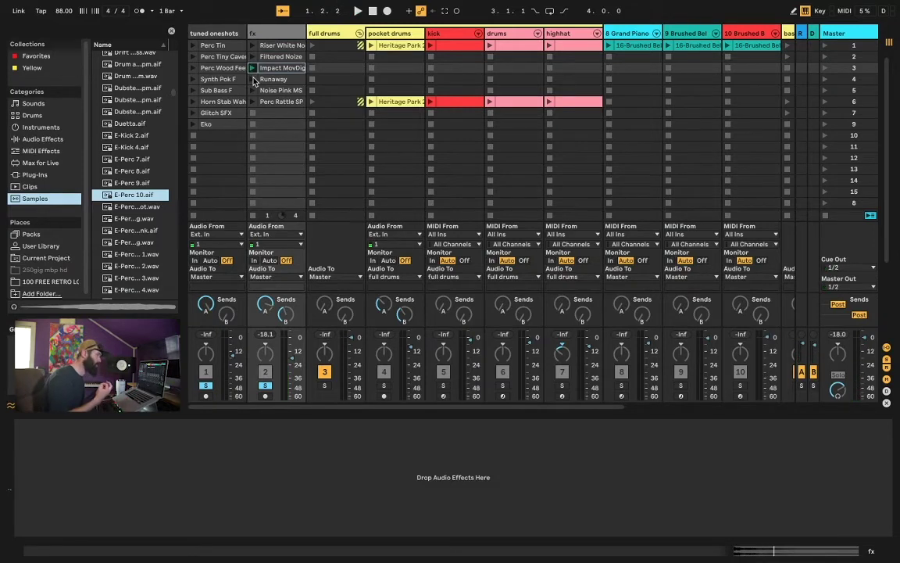
left_click(252, 79)
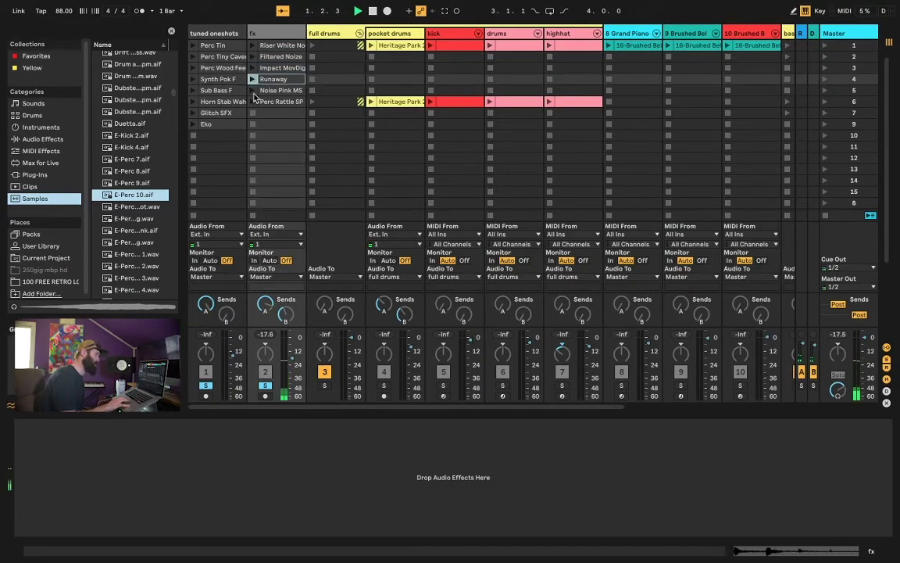
left_click(253, 91)
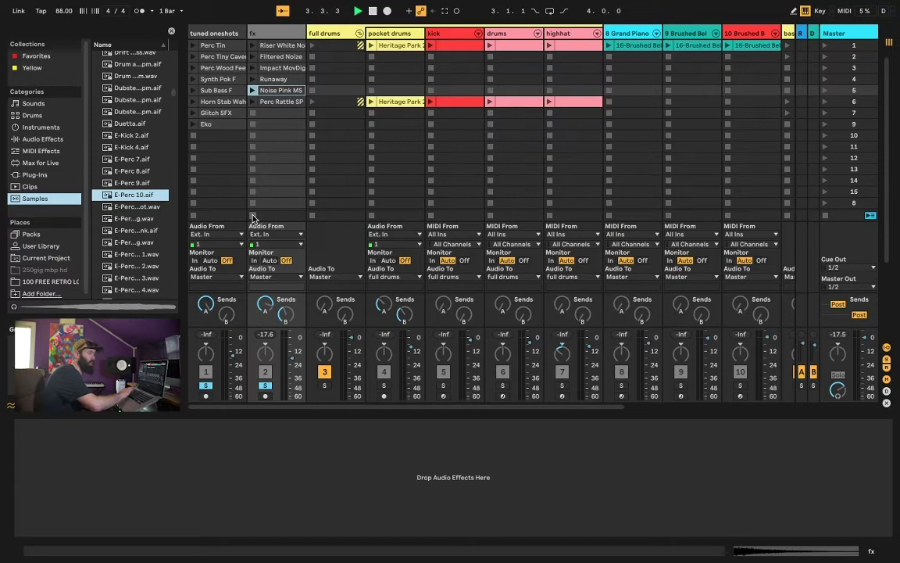
scroll(252, 217, "down", 1)
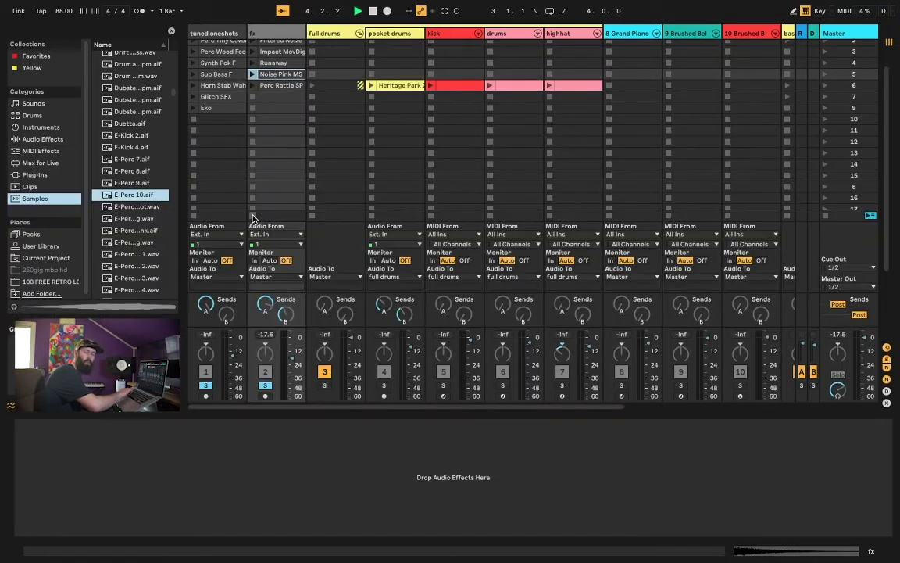
key("Tab")
key("Tab")
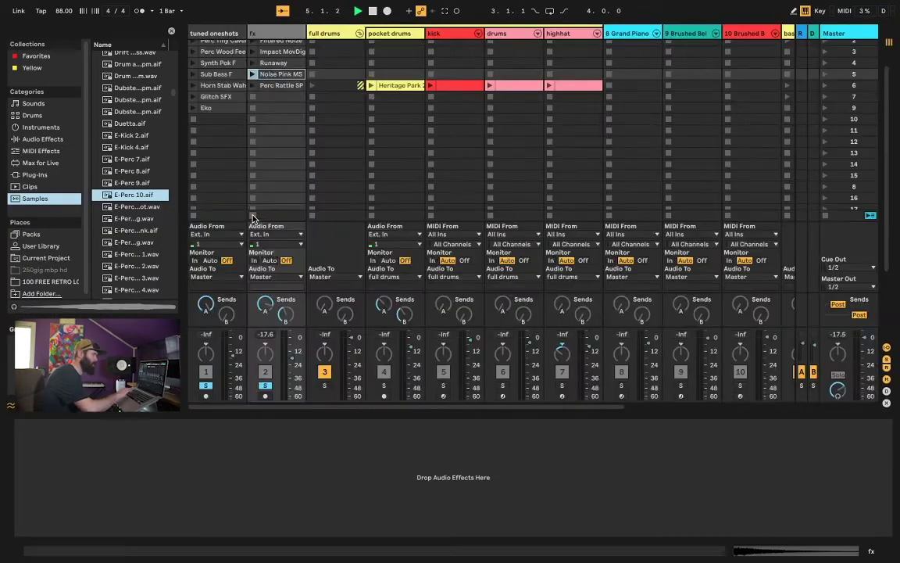
left_click(374, 13)
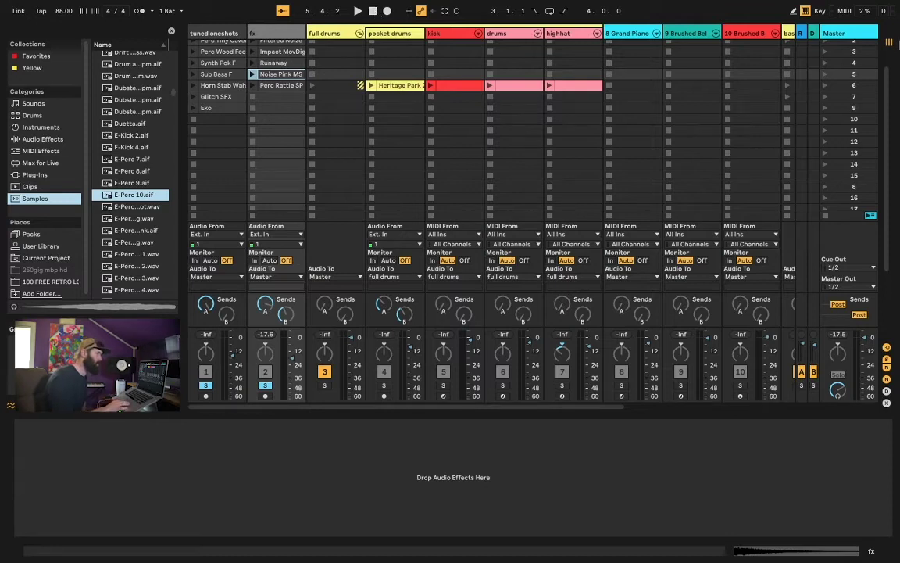
Look over the clip layout in the Arrangement View and return to the Session View.
left_click(888, 31)
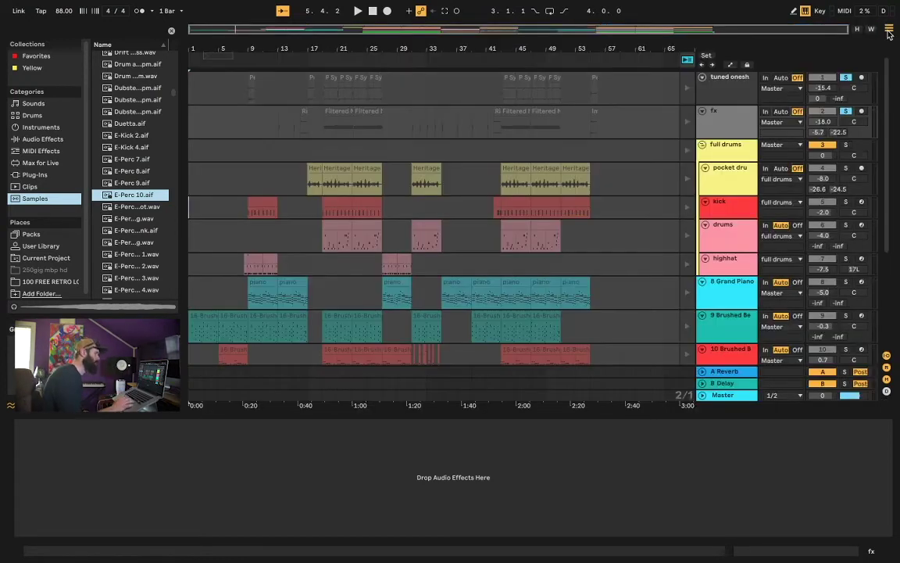
key("Tab")
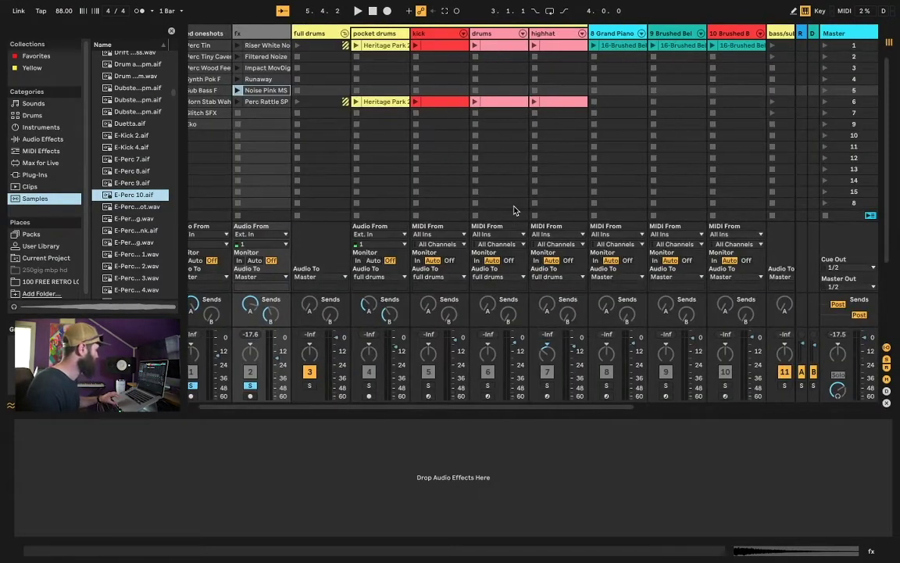
key("Tab")
key("Tab")
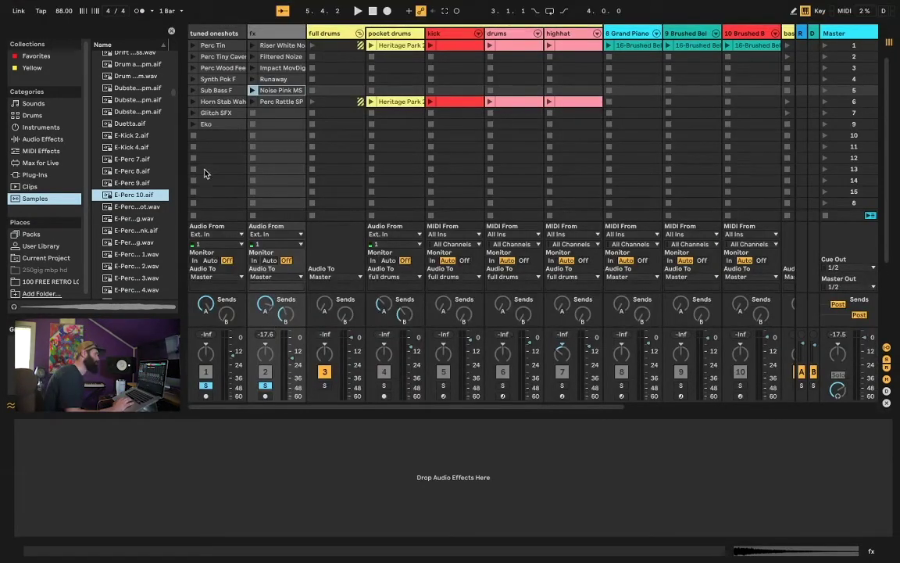
Hide the browser and show the device chain of the pocket drums track.
left_click(148, 32)
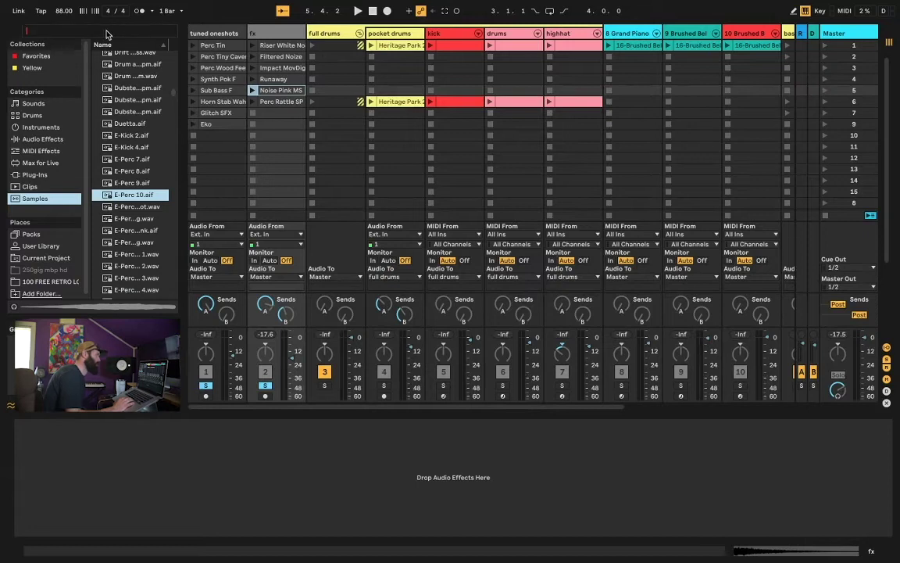
left_click(12, 33)
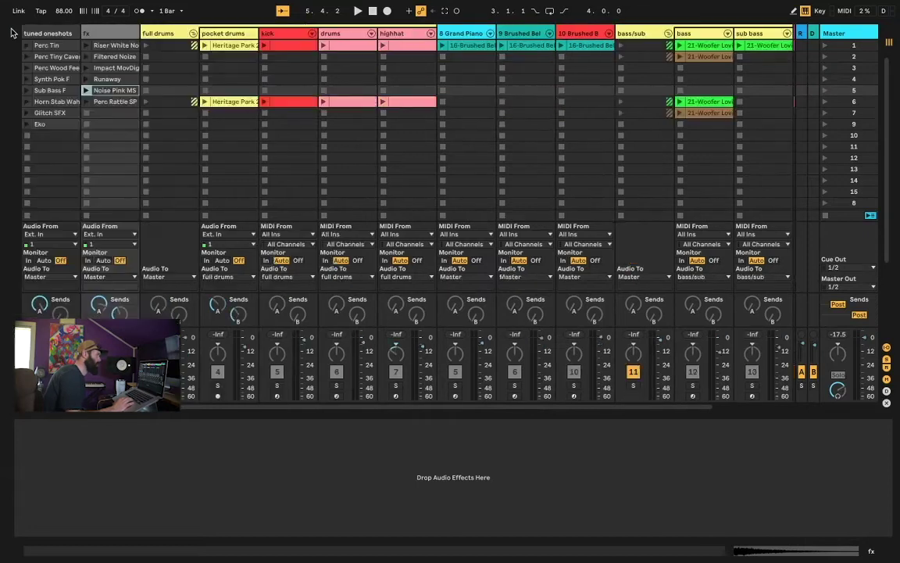
left_click(174, 36)
key("shift+Tab")
key("shift+Tab")
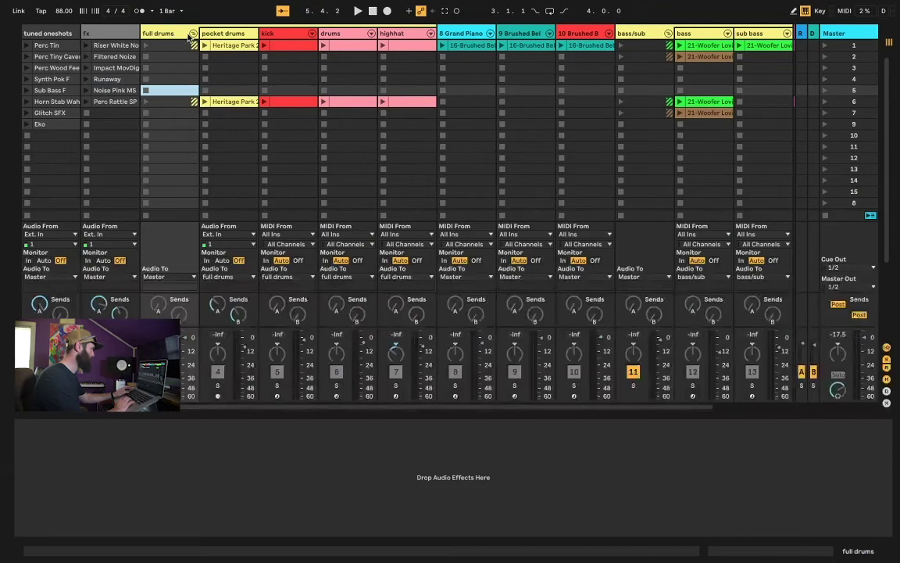
left_click(236, 28)
key("shift+Tab")
key("shift+Tab")
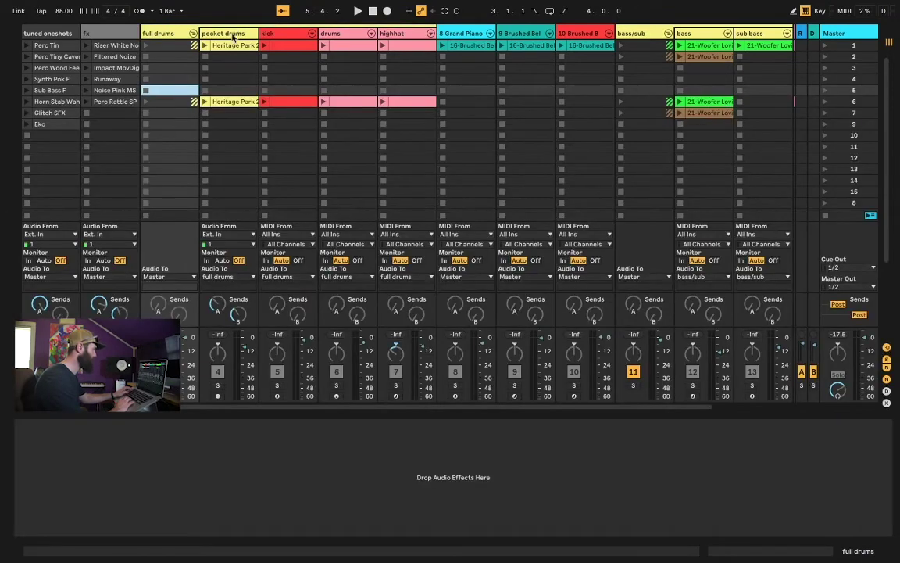
double_click(227, 46)
key("shift+Tab")
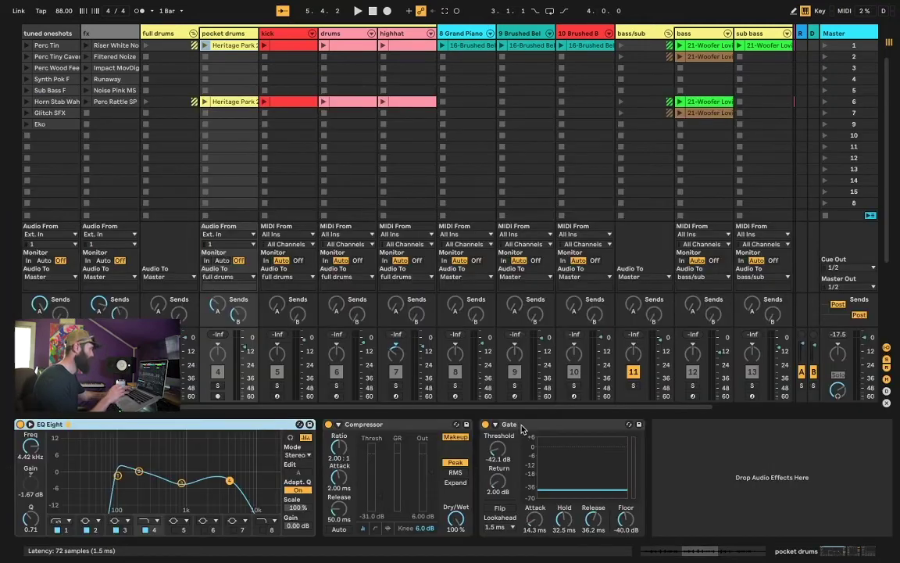
Bring back the browser and list the audio effects in it.
left_click(11, 30)
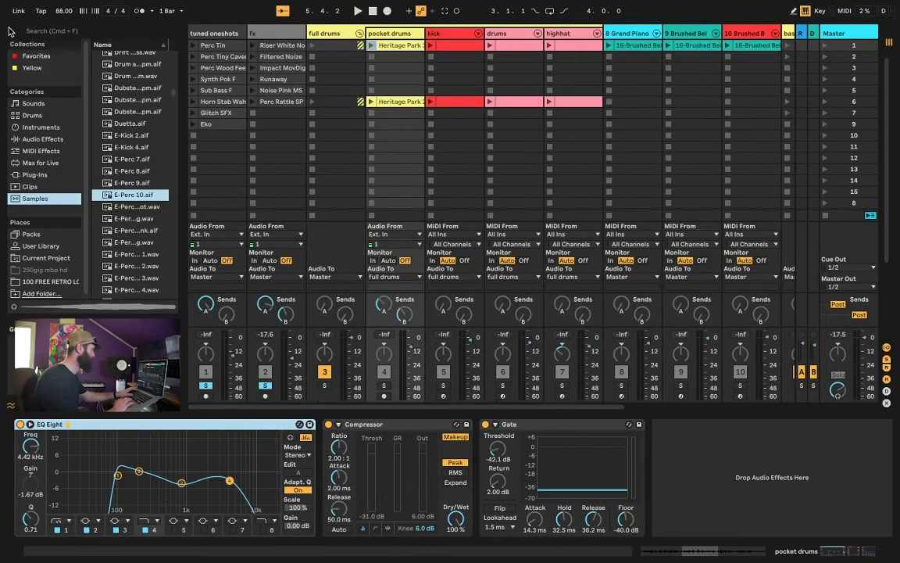
left_click(48, 127)
left_click(48, 139)
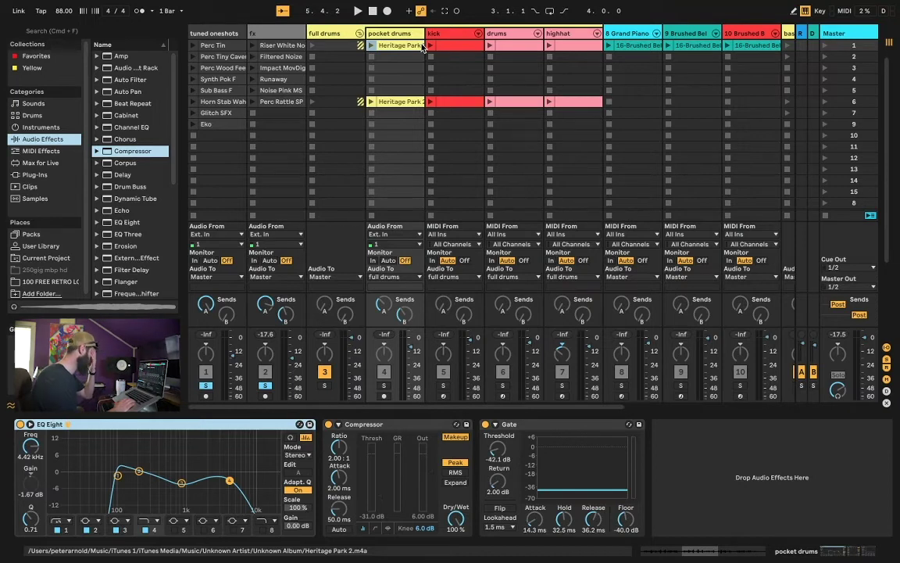
scroll(440, 108, "right", 2)
scroll(441, 109, "left", 2)
scroll(425, 137, "right", 1)
scroll(381, 127, "left", 1)
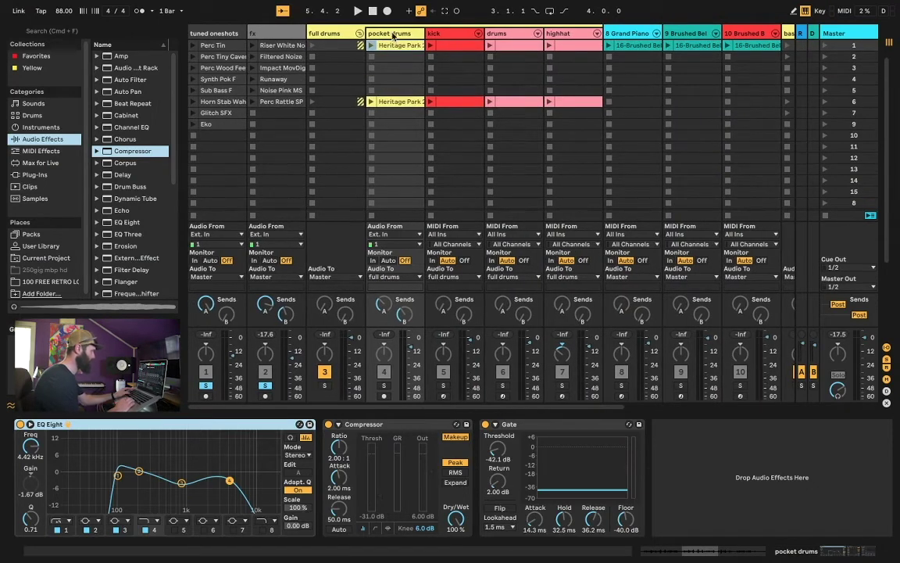
Examine the device chains of the full drums, pocket drums, kick, drums and highhat tracks one after another.
left_click(340, 35)
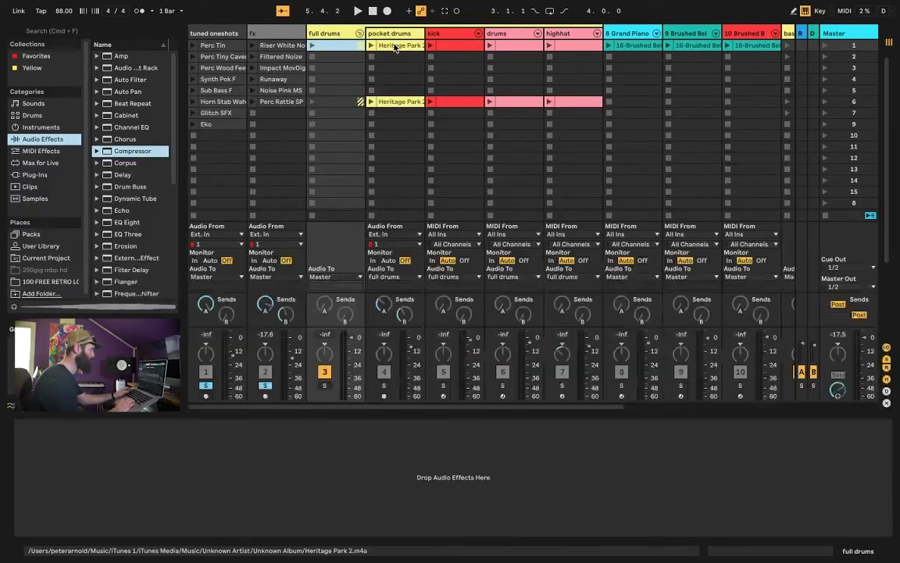
left_click(394, 47)
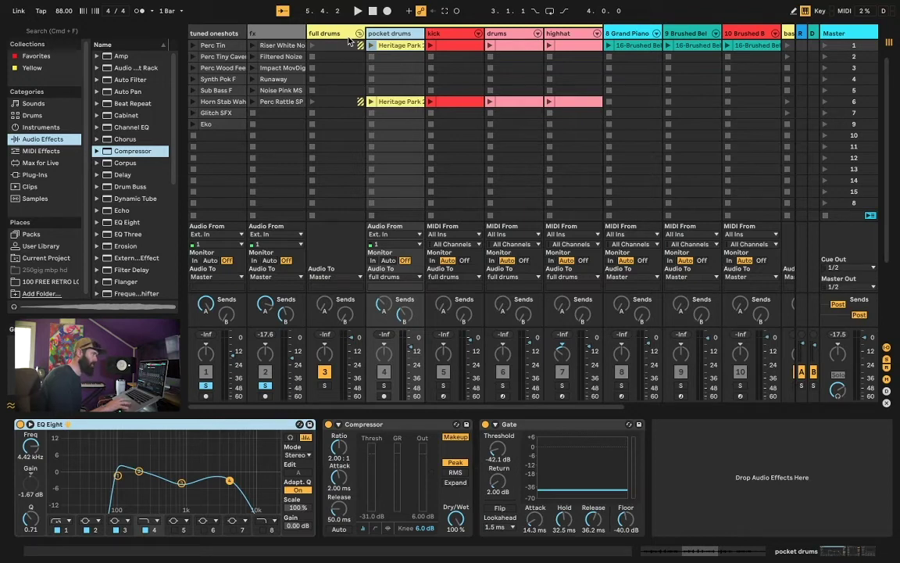
left_click(358, 34)
left_click(357, 33)
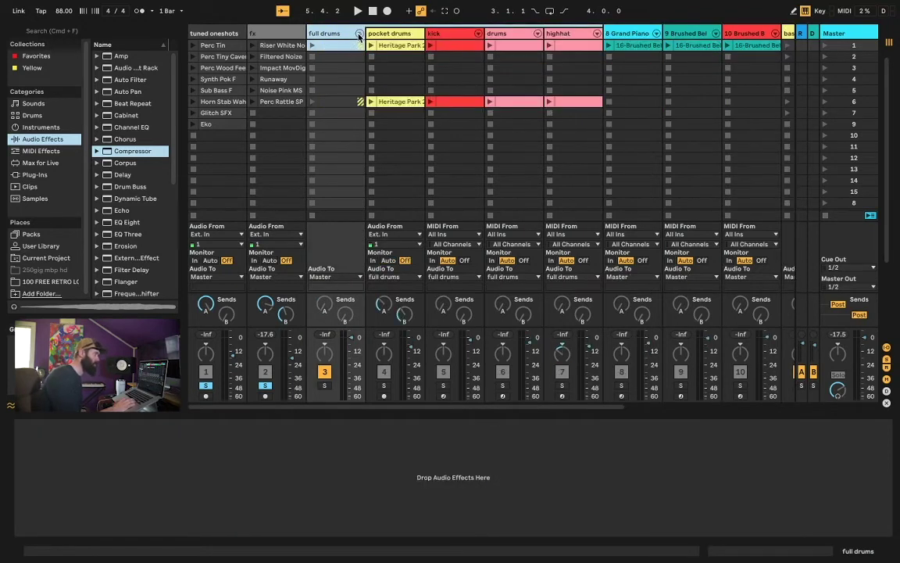
left_click(369, 35)
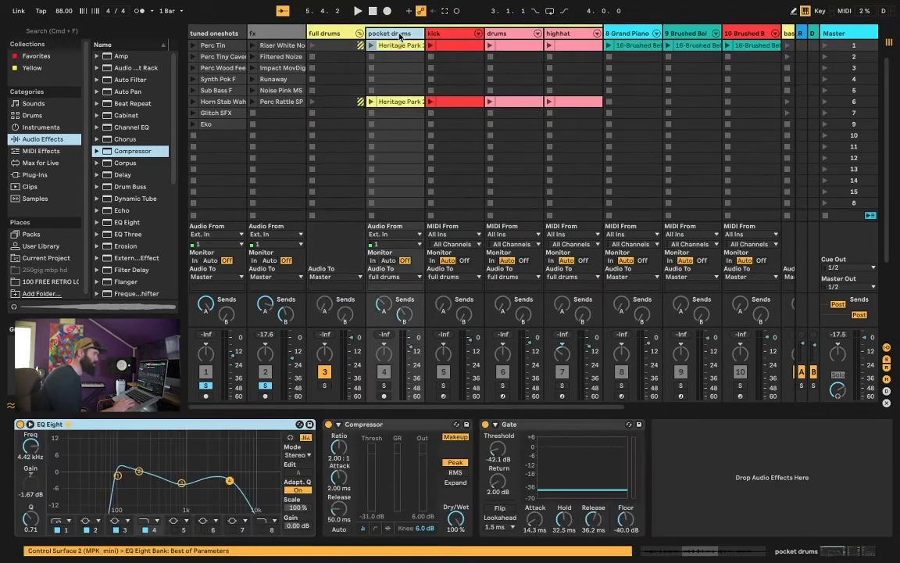
left_click(442, 36)
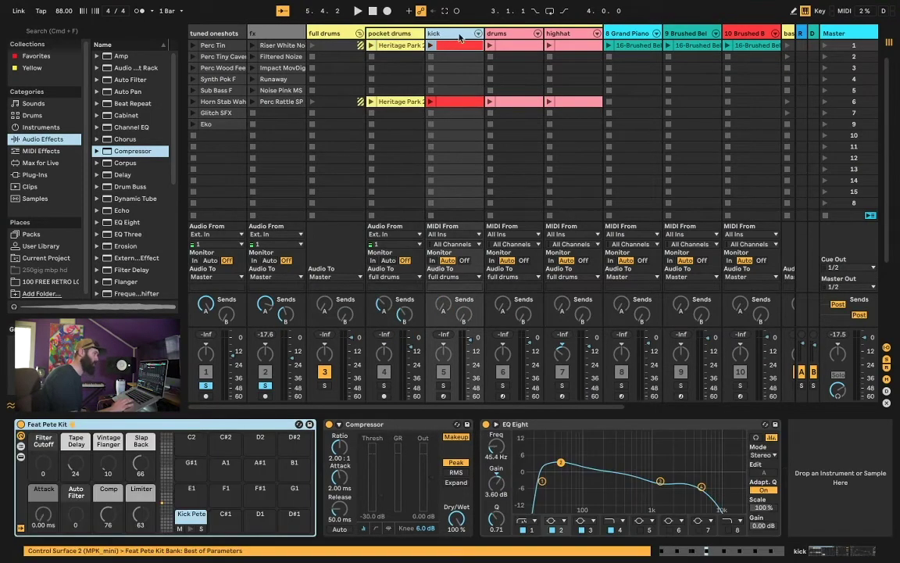
left_click(504, 35)
left_click(576, 36)
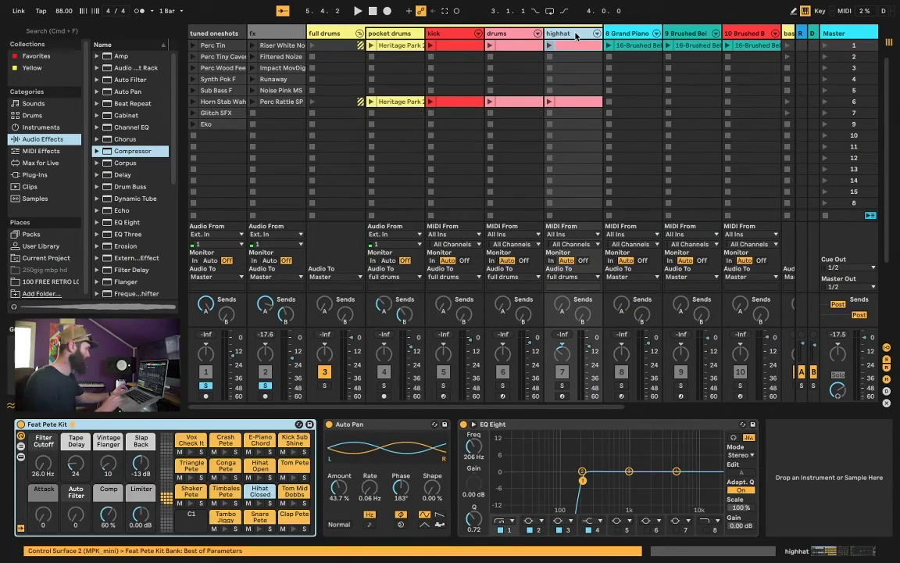
Select the pocket drums, kick, drums and highhat tracks together, and return to the full drums group track.
left_click(372, 36)
left_click(458, 33)
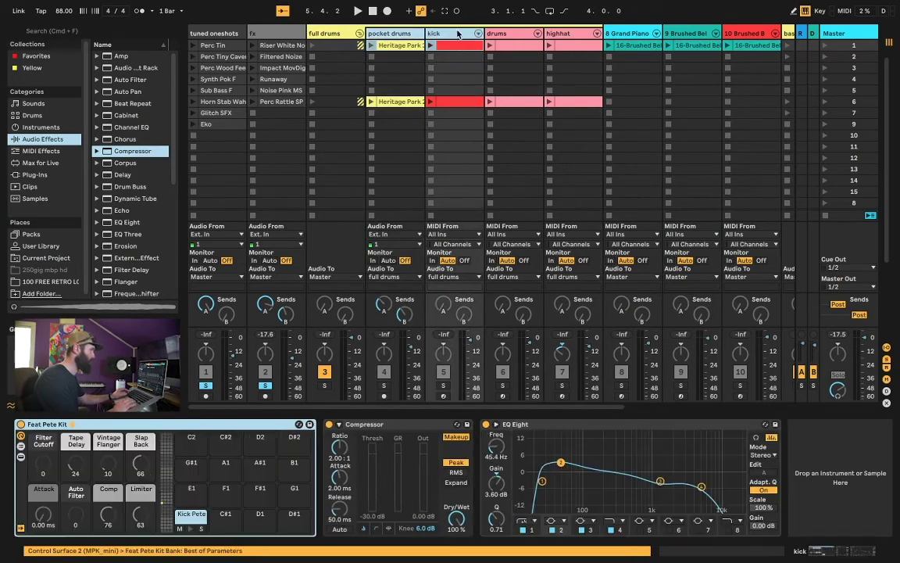
left_click(491, 34)
left_click(576, 36)
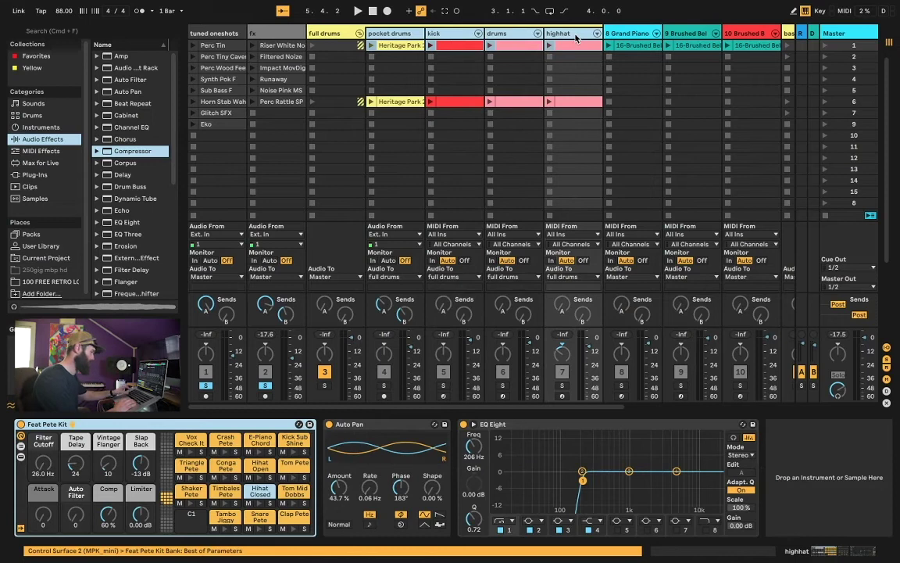
left_click(324, 34)
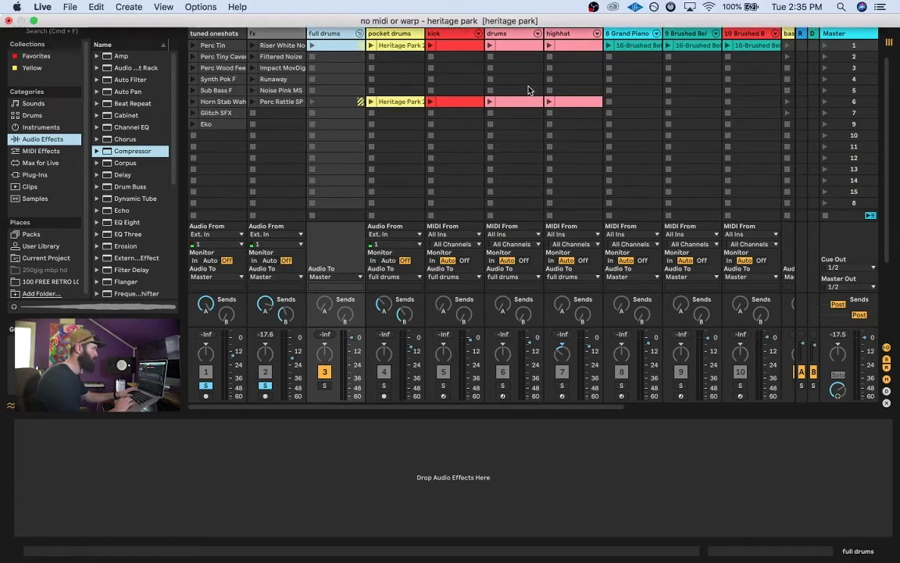
Raise the low cut of EQ Eight on the 8 Grand Piano track to about 100 Hz in the expanded display.
scroll(508, 70, "right", 5)
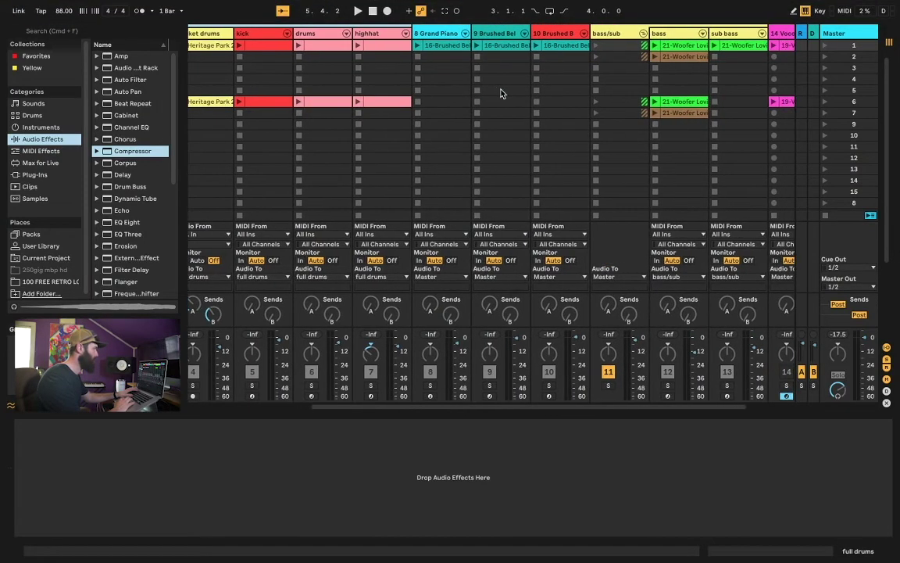
left_click(431, 35)
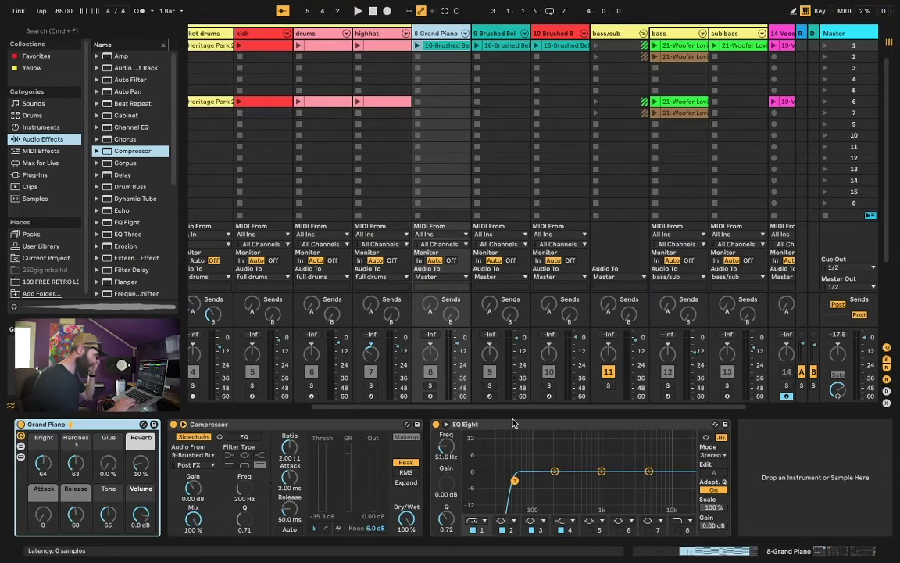
left_click(516, 482)
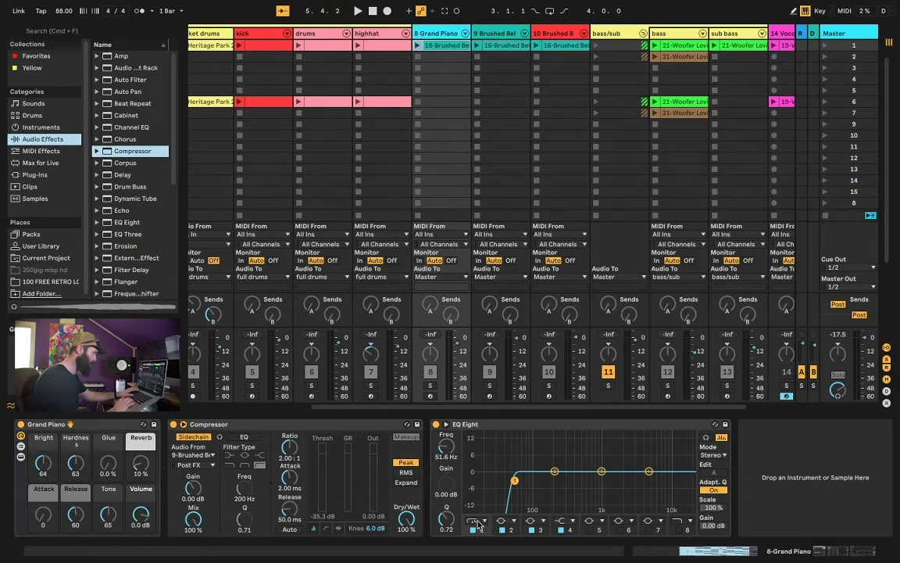
left_click(446, 424)
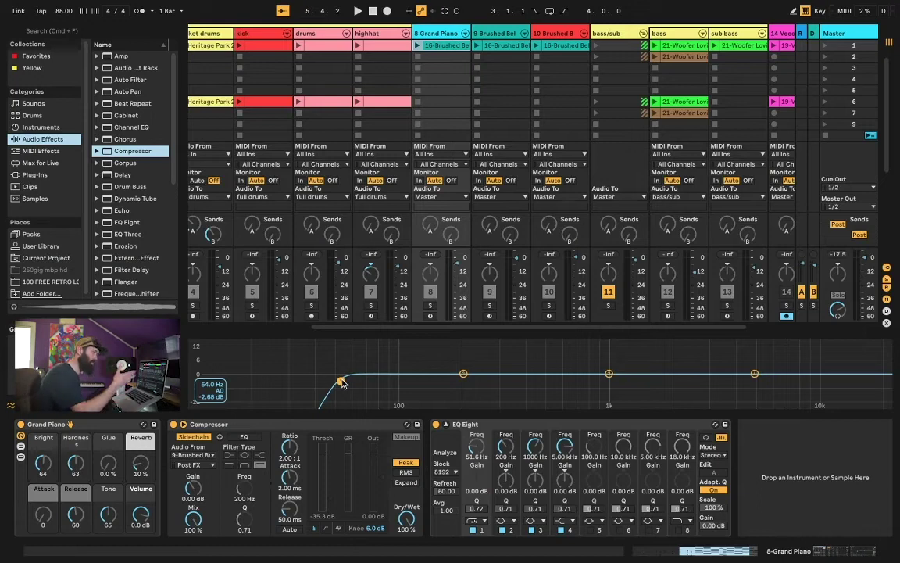
left_click_drag(342, 382, 400, 381)
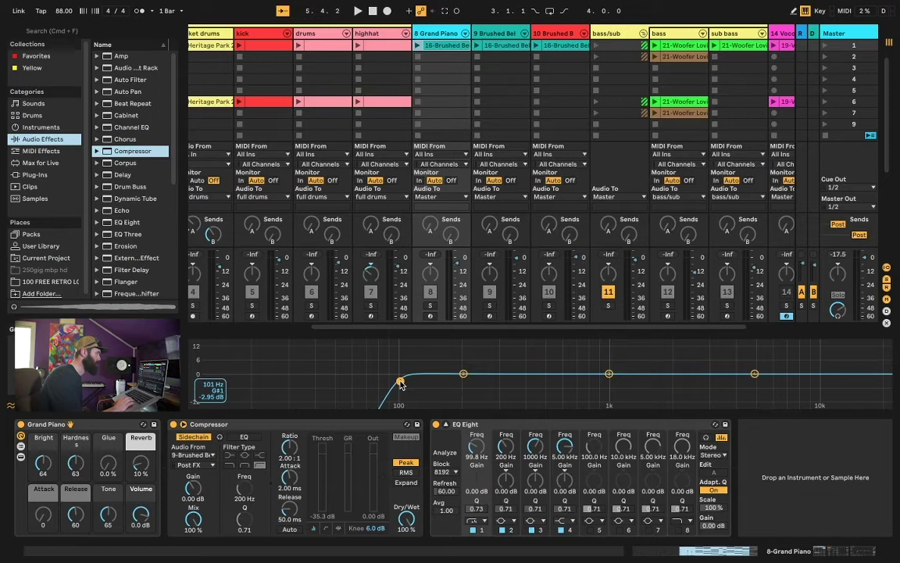
Add a Compressor with a threshold of about -10.5 dB and an EQ Eight after the instrument on the 9 Brushed Bell track.
left_click(502, 45)
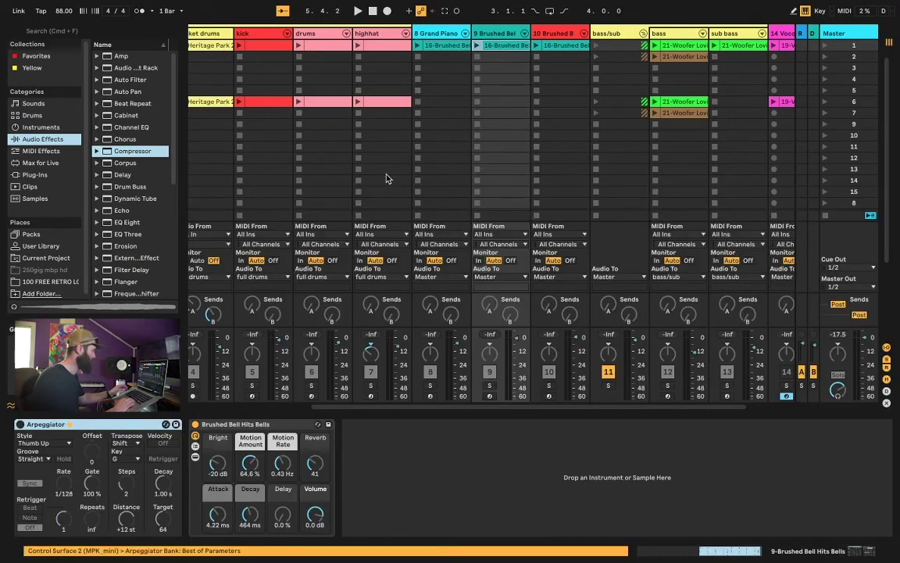
double_click(488, 33)
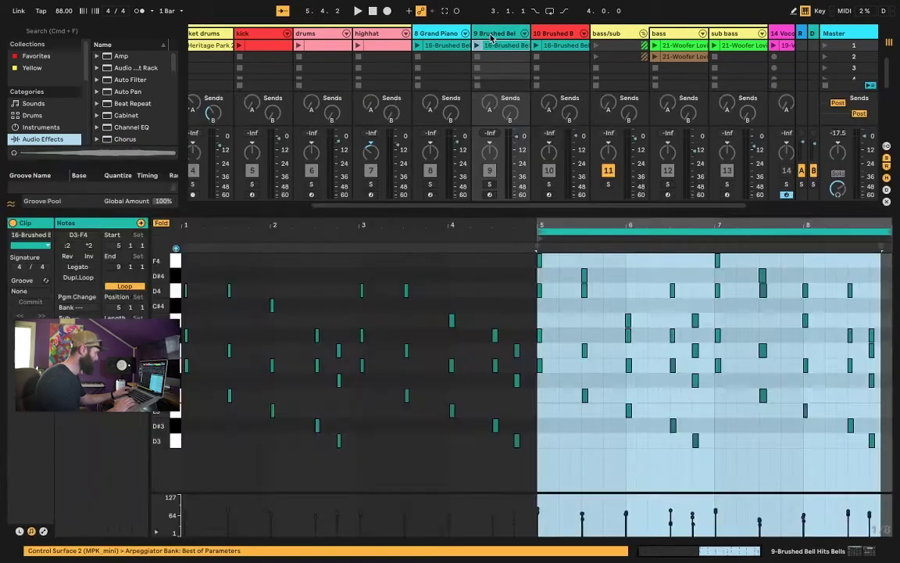
double_click(488, 32)
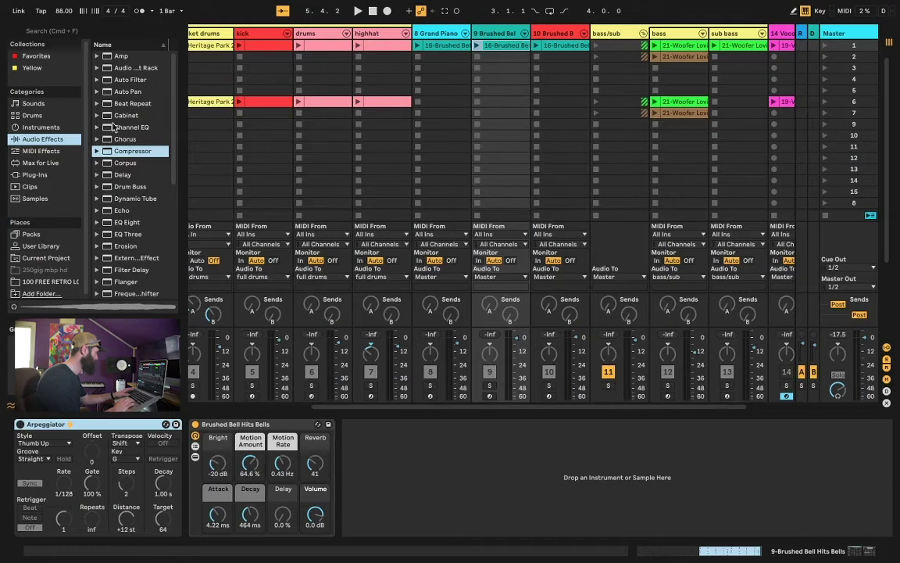
mouse_move(107, 150)
left_mouse_down()
mouse_move(100, 139)
mouse_move(436, 461)
mouse_move(408, 467)
mouse_move(404, 451)
mouse_move(399, 473)
left_mouse_up()
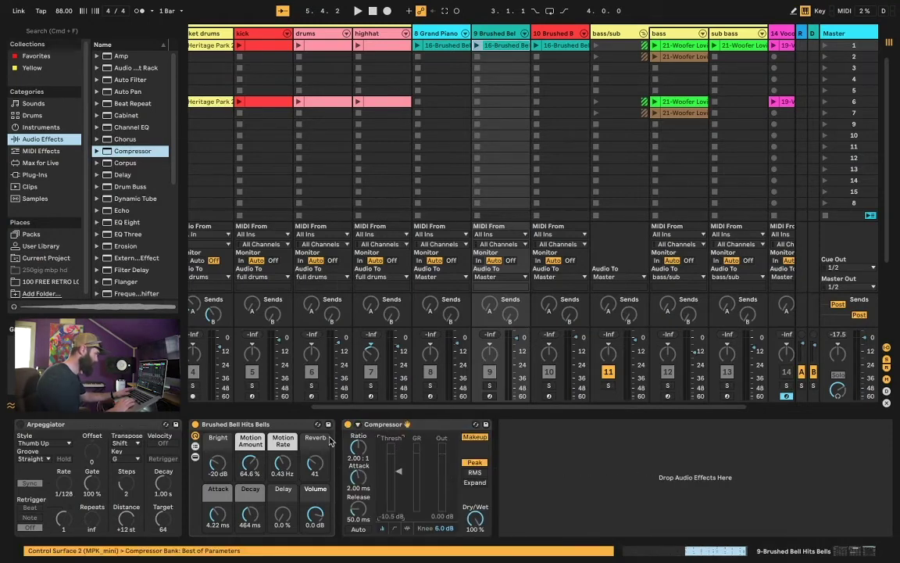
left_click_drag(125, 222, 506, 469)
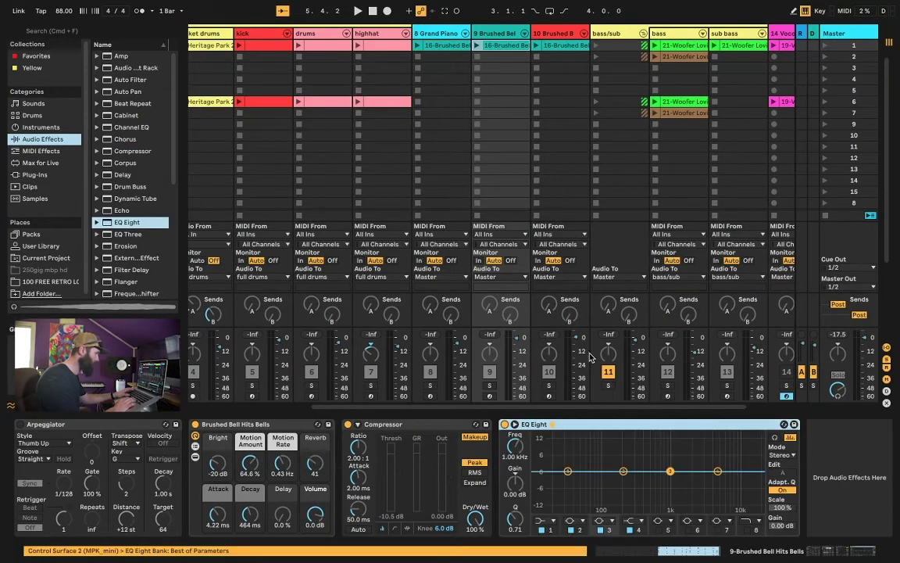
Solo the 9 Brushed Bell track, set its EQ Eight's first band to a low cut at about 100 Hz, and play its clip to check.
left_click(490, 385)
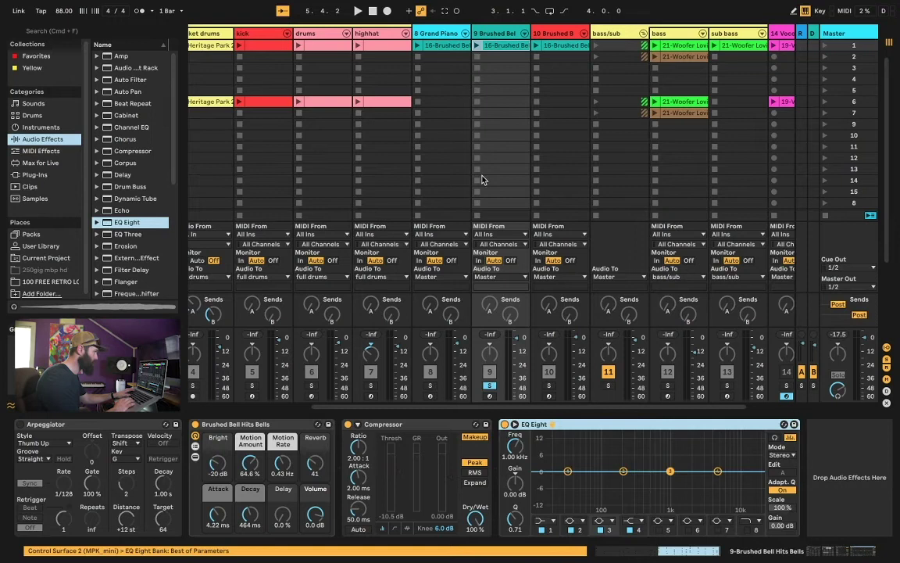
left_click(476, 46)
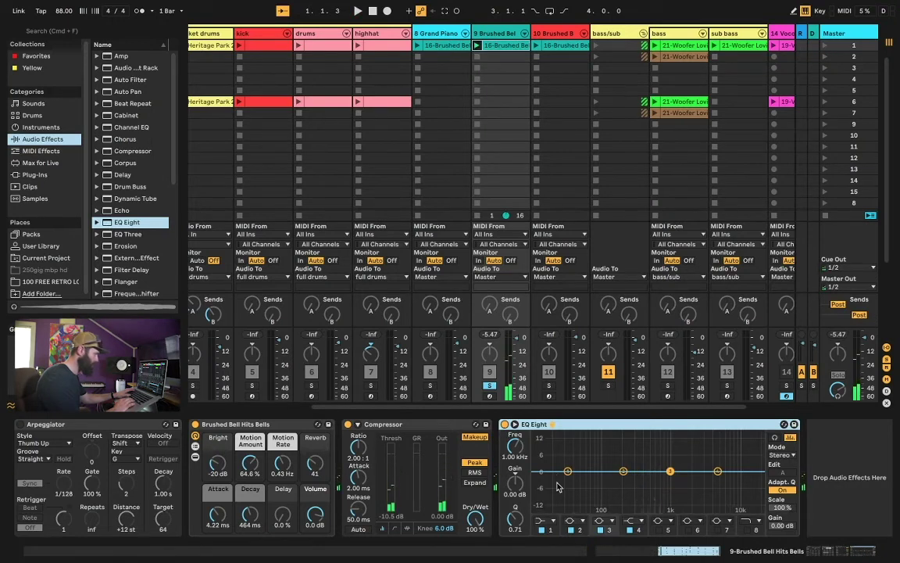
left_click(514, 424)
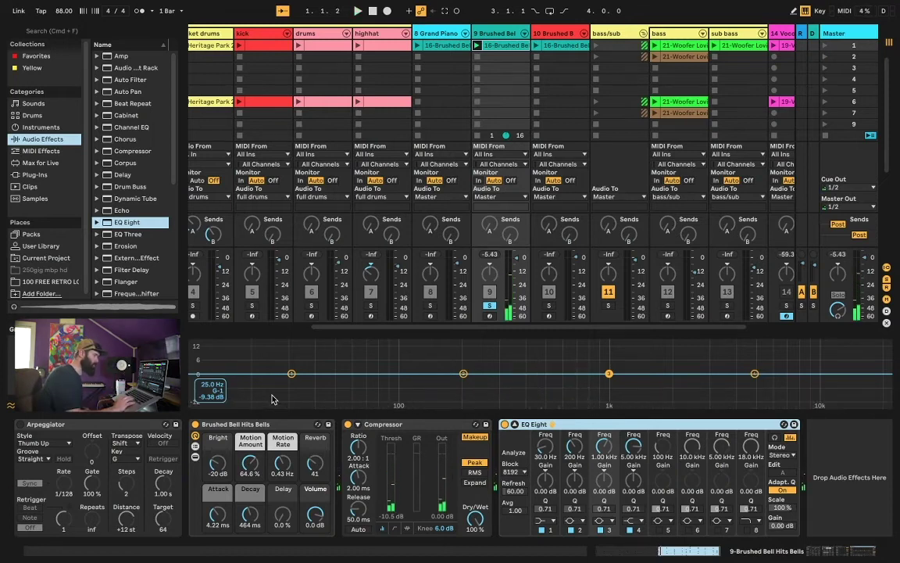
left_click(552, 521)
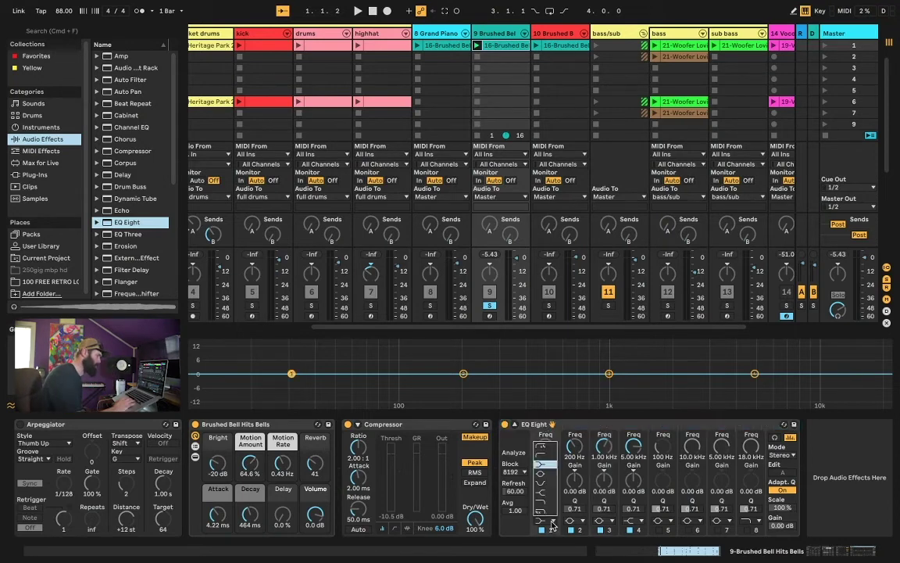
left_click(544, 451)
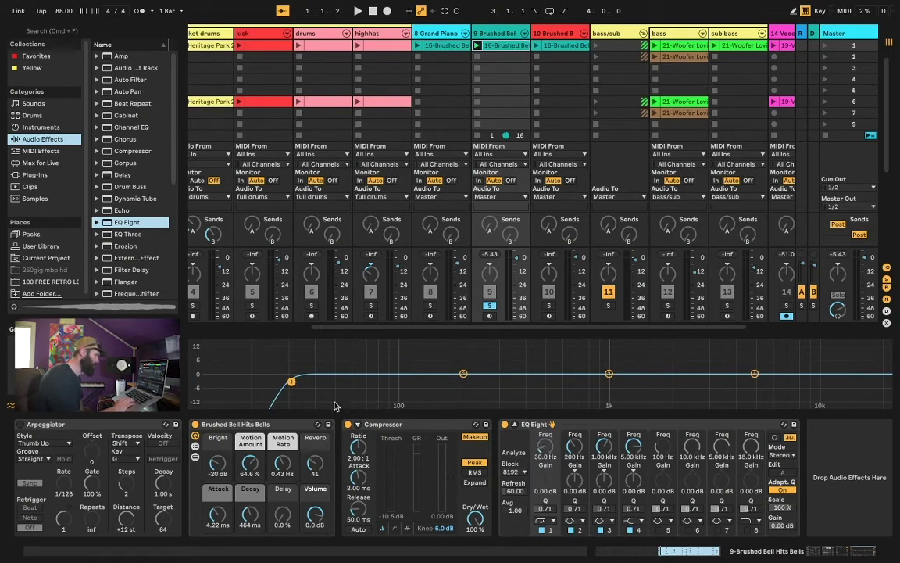
left_click_drag(291, 384, 399, 380)
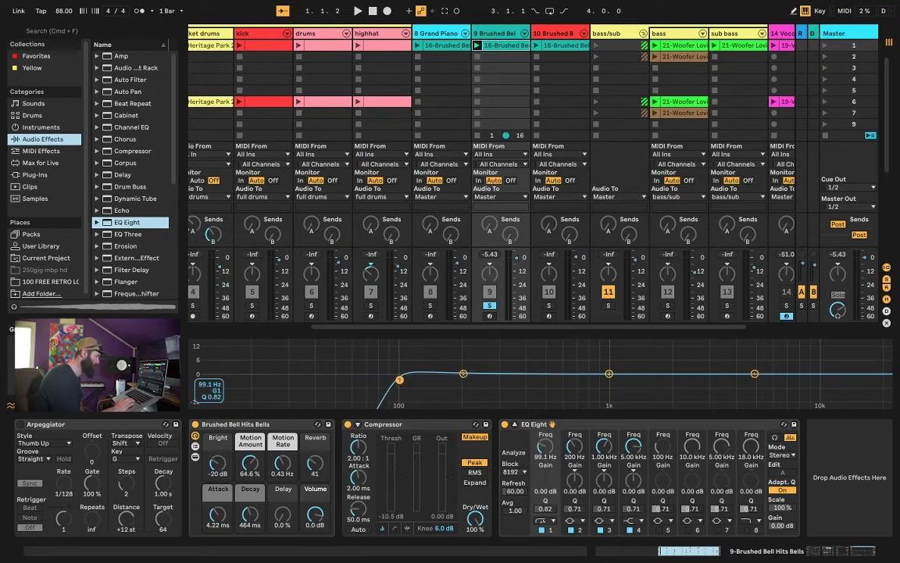
key("space")
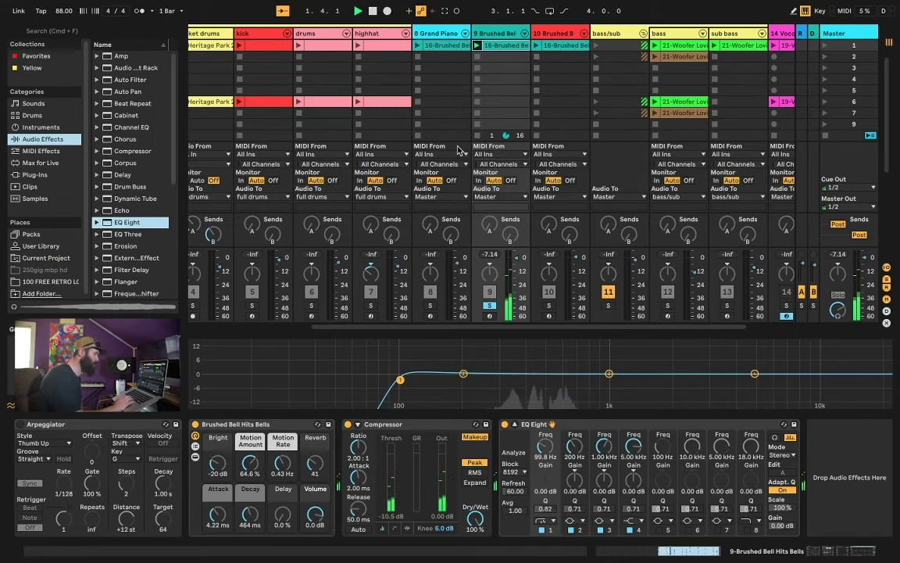
Add an EQ Eight after the Compressor on the 10 Brushed Bell track and set its first band to a low cut at about 92 Hz.
left_click(565, 47)
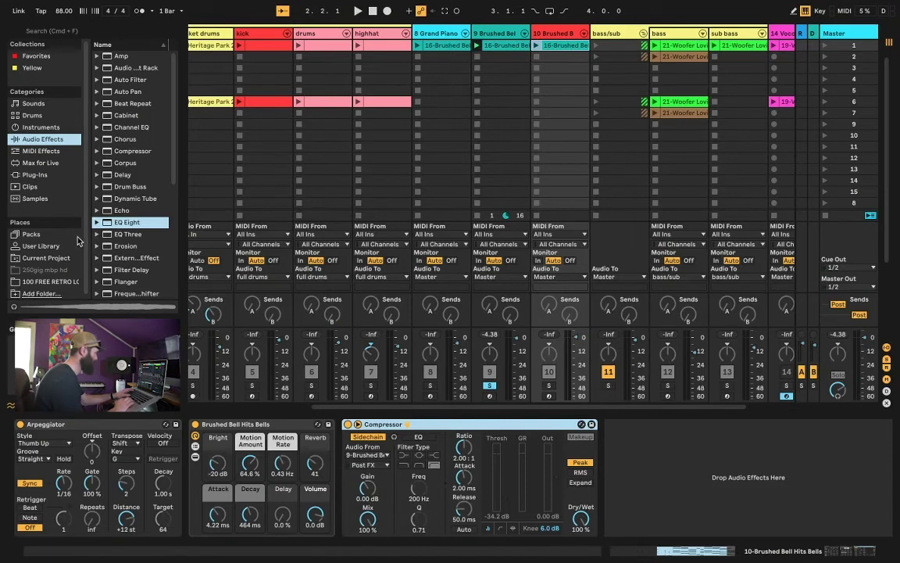
left_click_drag(341, 305, 647, 494)
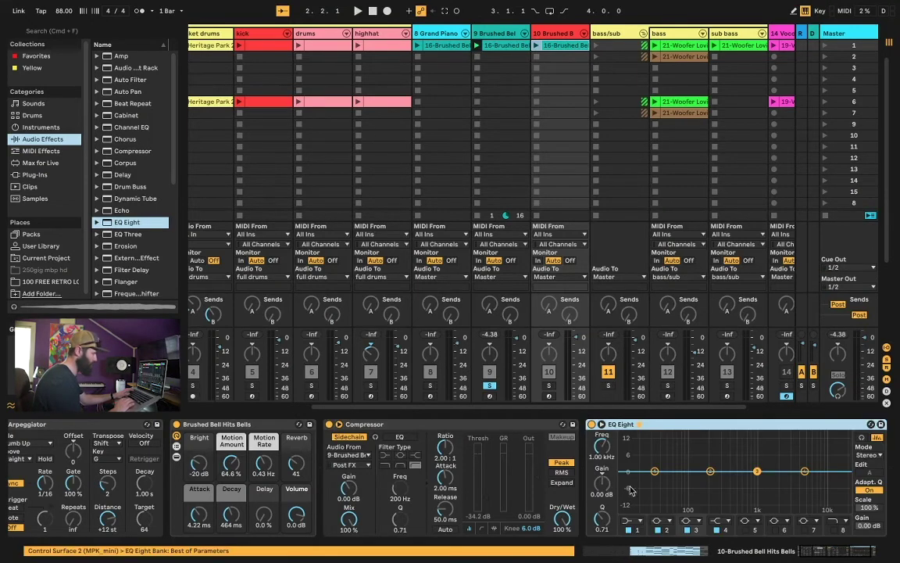
left_click(641, 520)
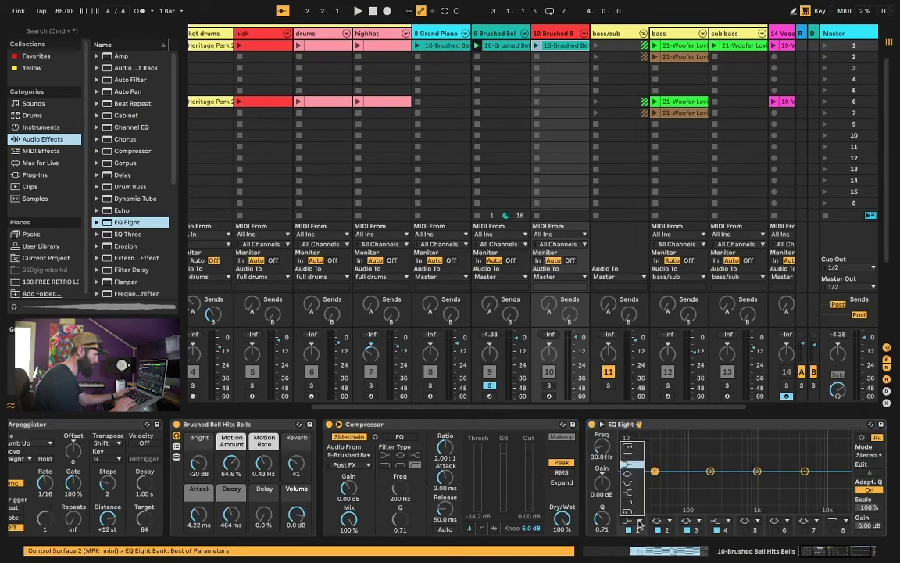
left_click(635, 451)
left_click_drag(655, 481, 687, 481)
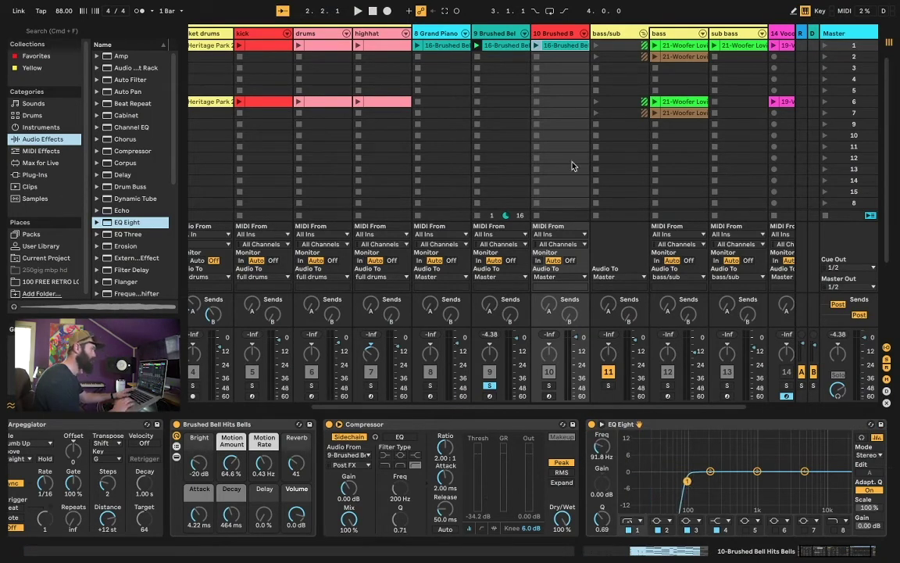
Solo the bass track, raise its EQ Eight's fourth-band high cut to about 1.35 kHz, and play its first clip to check.
scroll(563, 164, "right", 3)
left_click(597, 34)
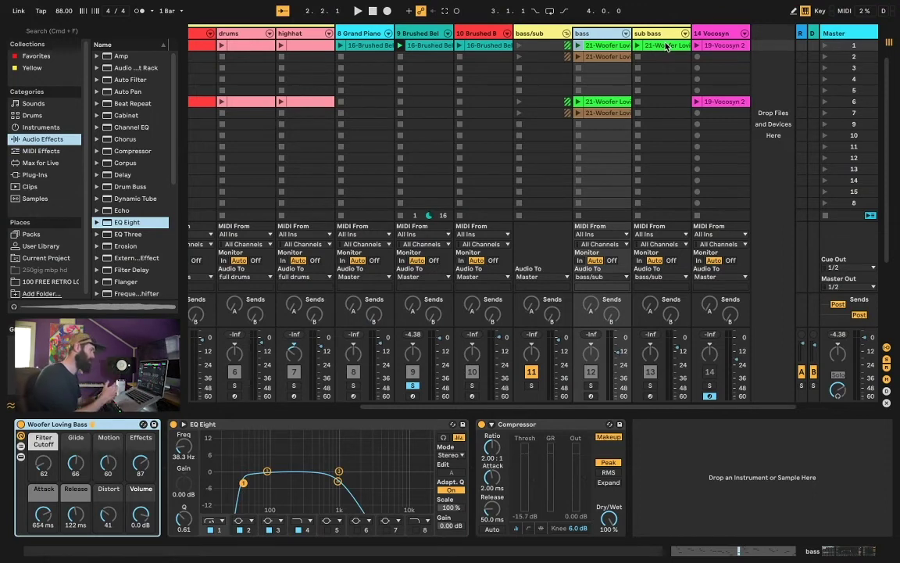
left_click(592, 385)
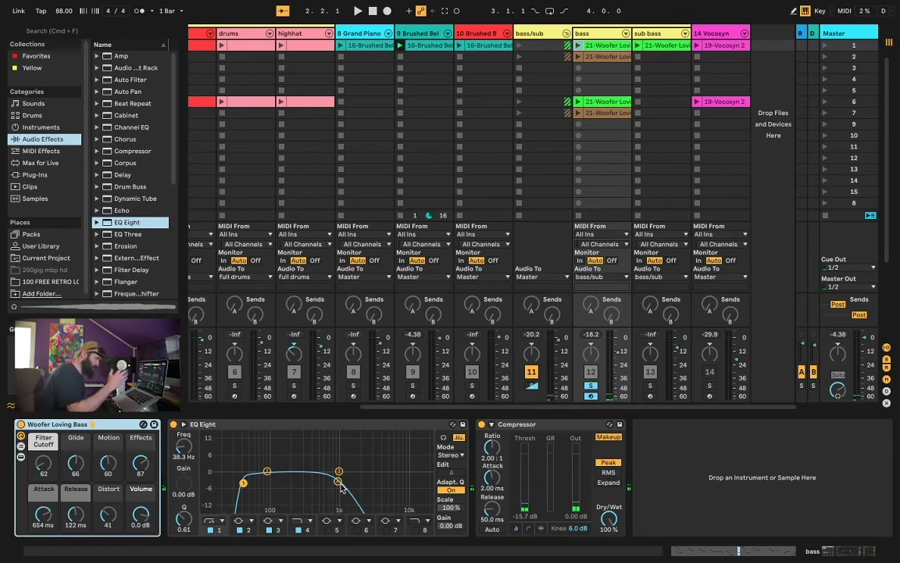
mouse_move(338, 479)
left_mouse_down()
mouse_move(366, 468)
mouse_move(379, 450)
mouse_move(366, 479)
mouse_move(349, 486)
left_mouse_up()
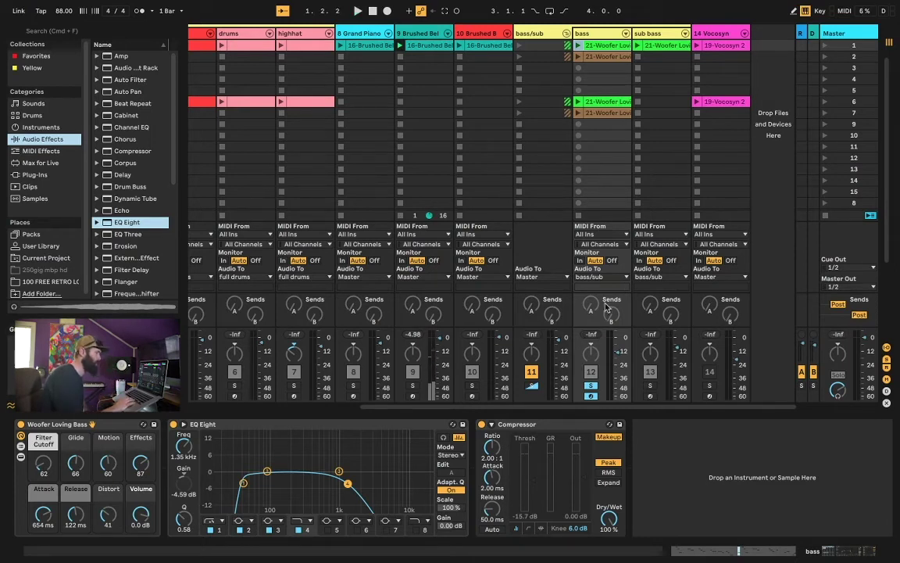
left_click(578, 45)
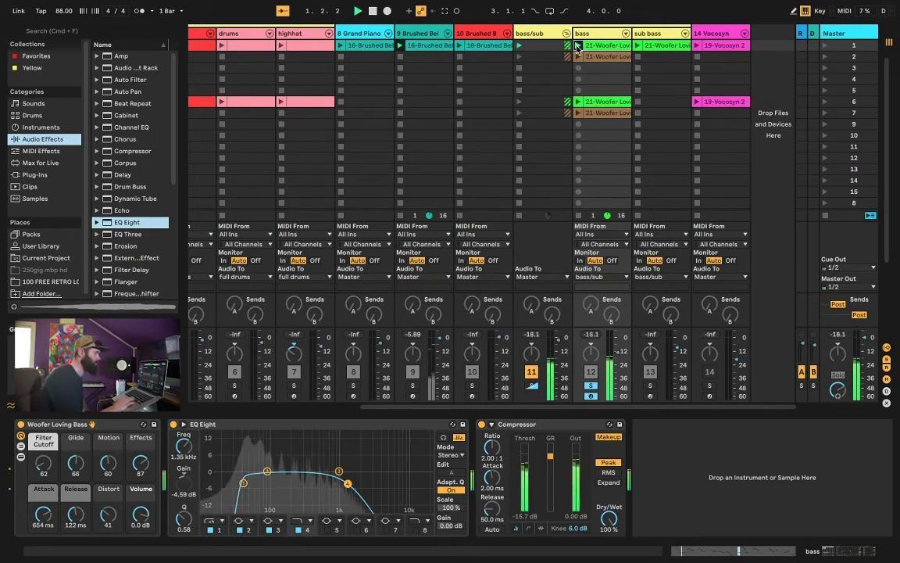
key("space")
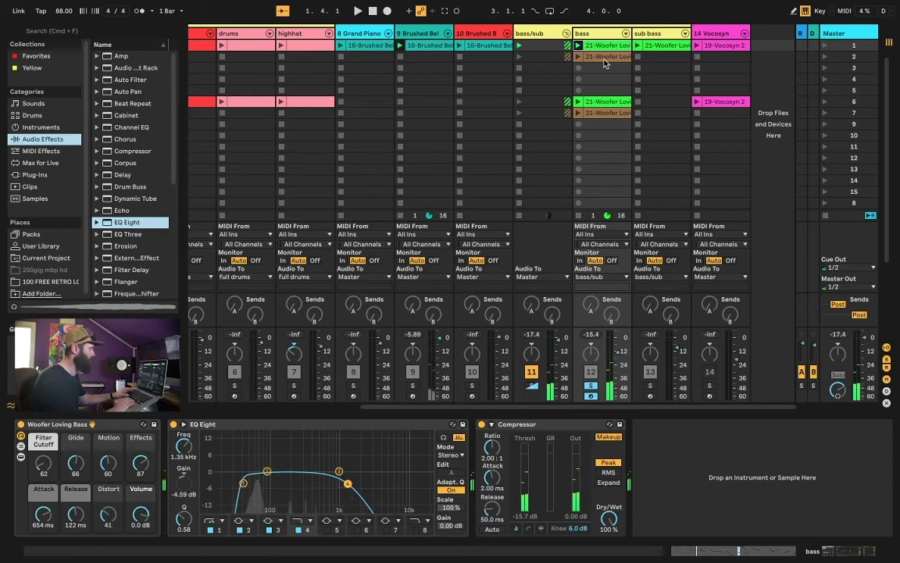
Compare the notes and sound of the bass track's first and second clips.
left_click(604, 58)
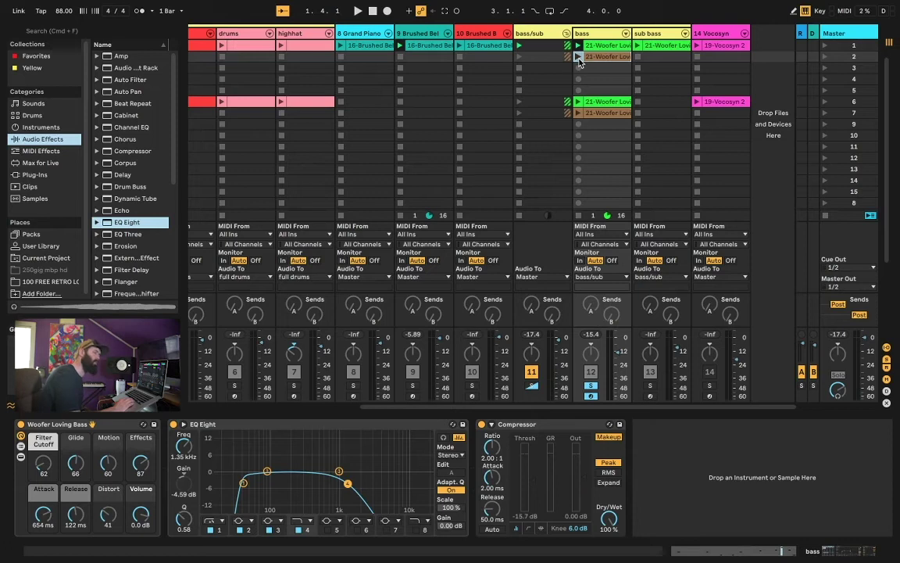
double_click(593, 62)
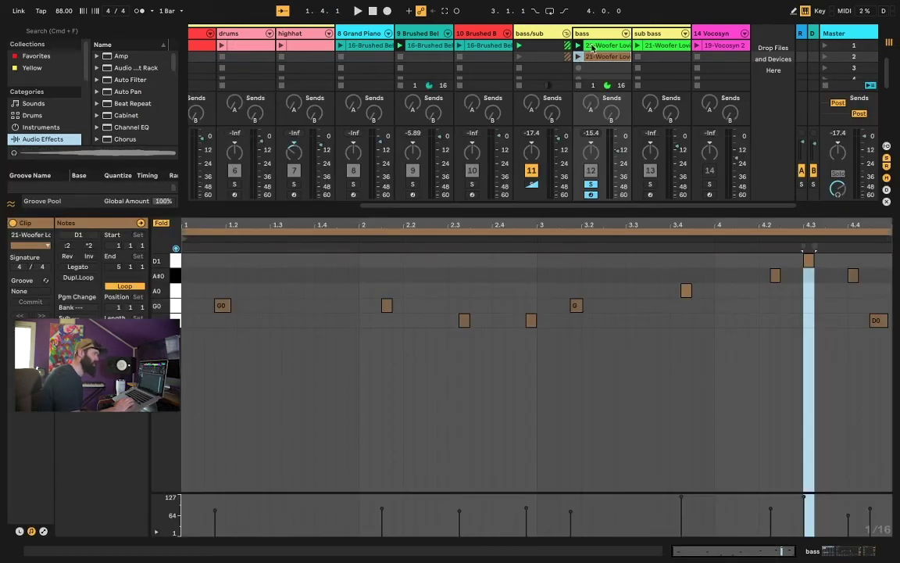
left_click(592, 47)
left_click(595, 56)
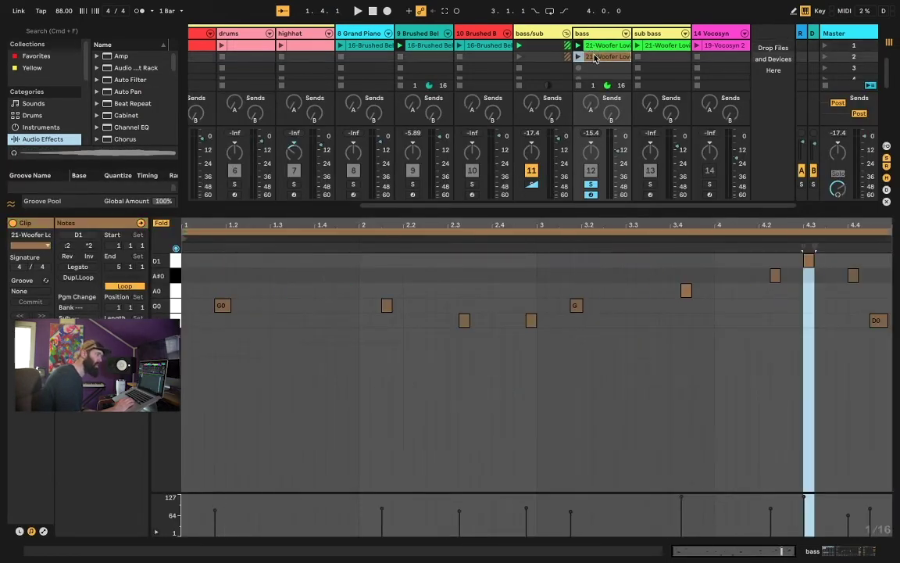
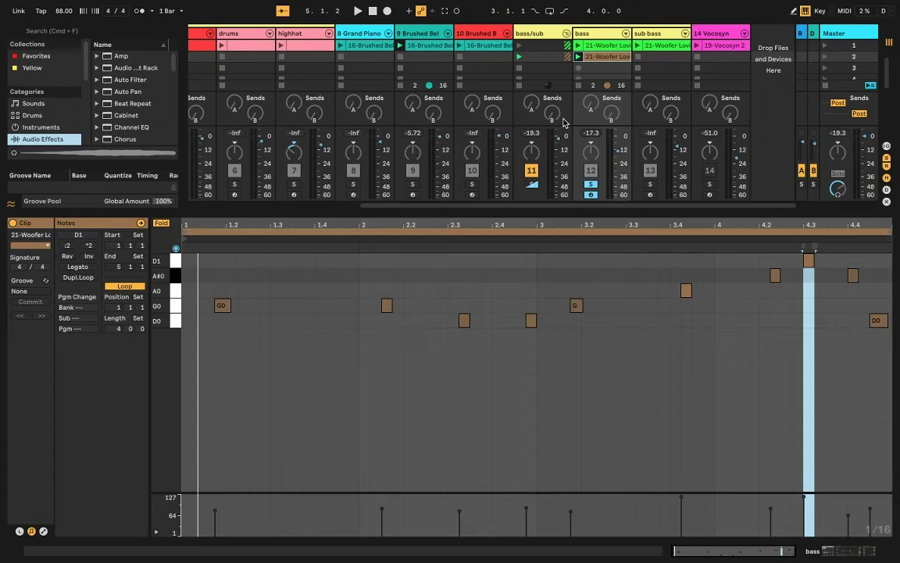
left_click(578, 46)
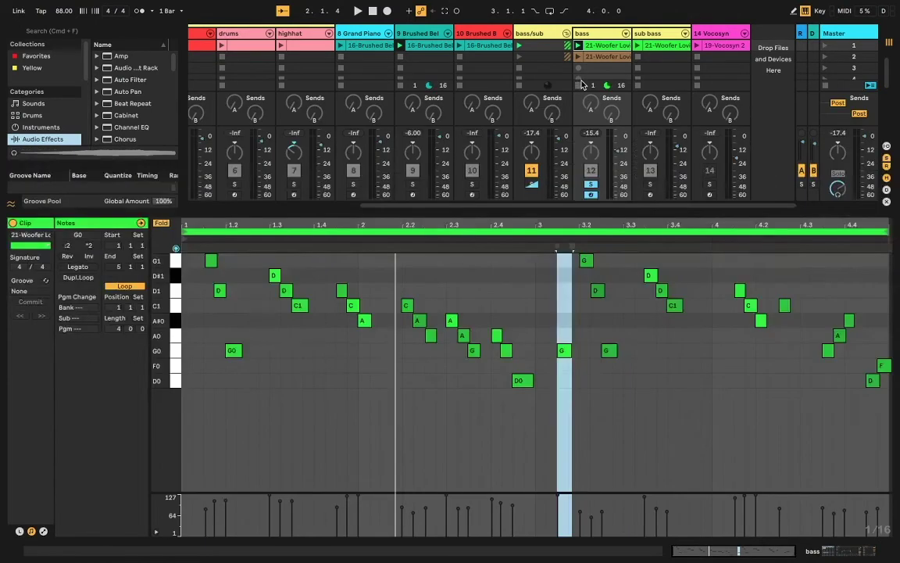
left_click(600, 59)
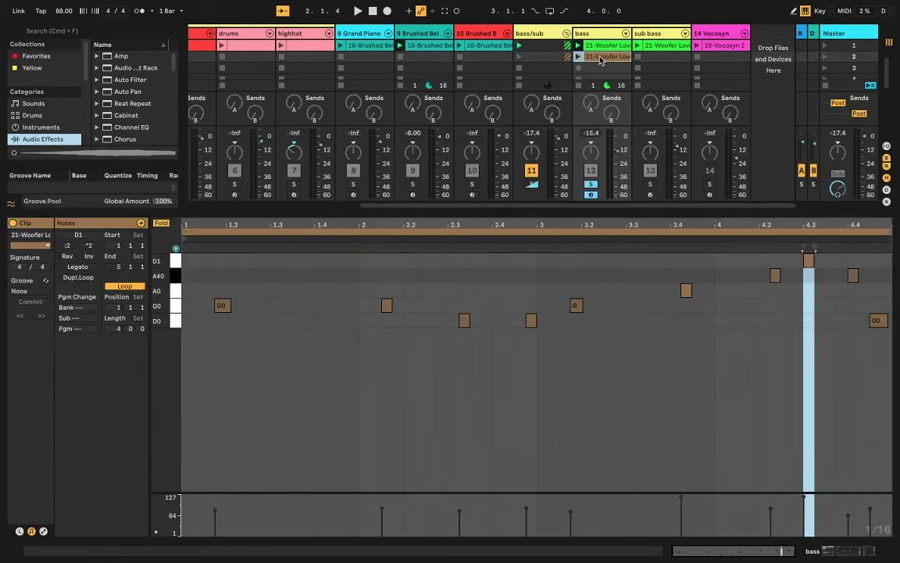
Copy the second bass clip into the sub bass track's second slot, play both clips, and solo the sub bass.
left_click_drag(600, 60, 644, 60)
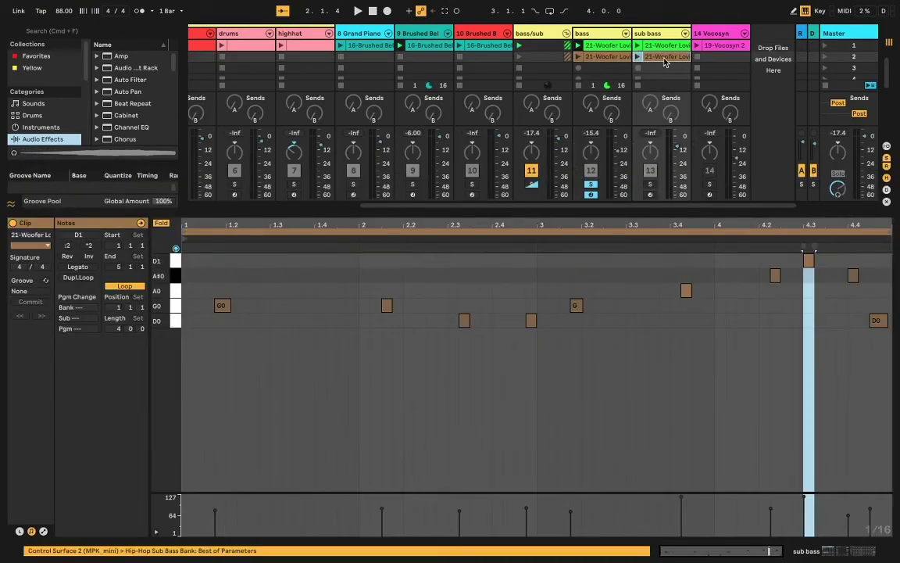
left_click(639, 57)
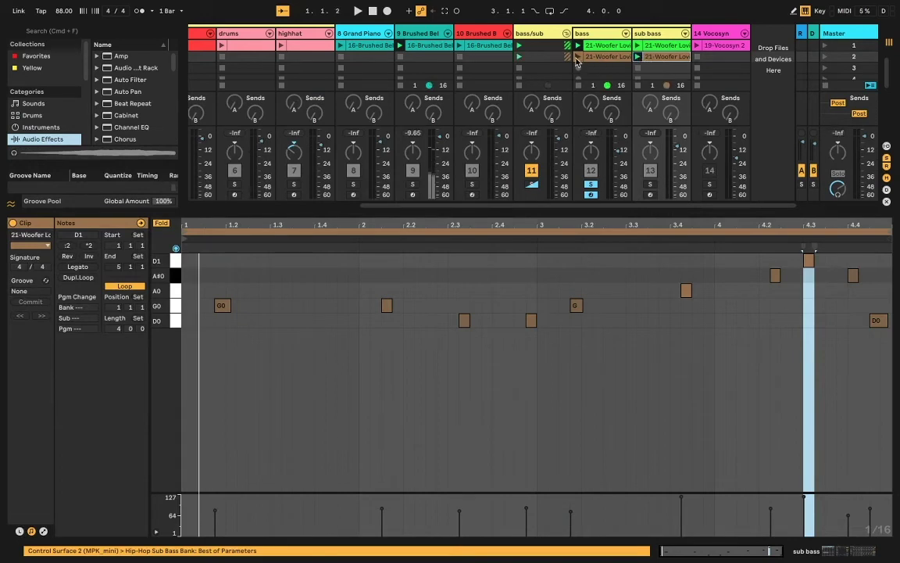
left_click(579, 57)
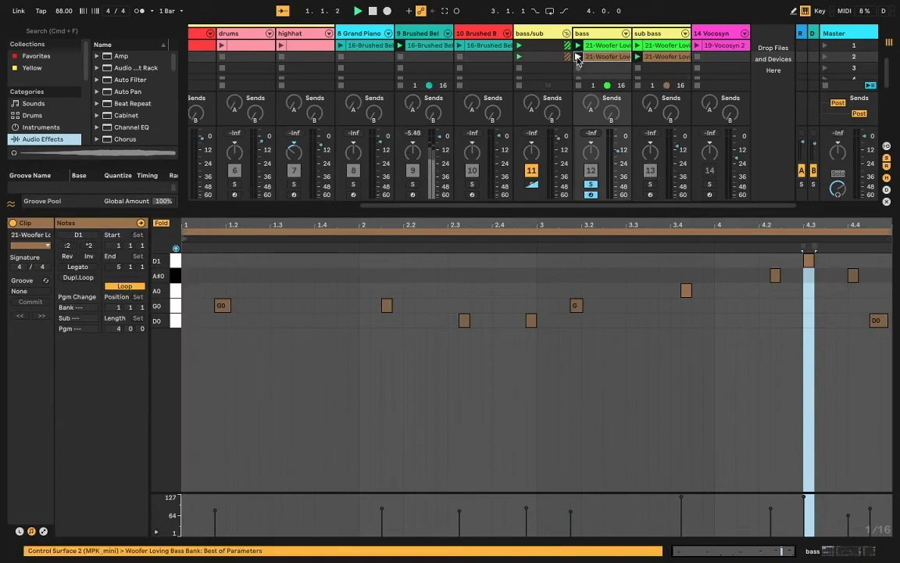
left_click(649, 185)
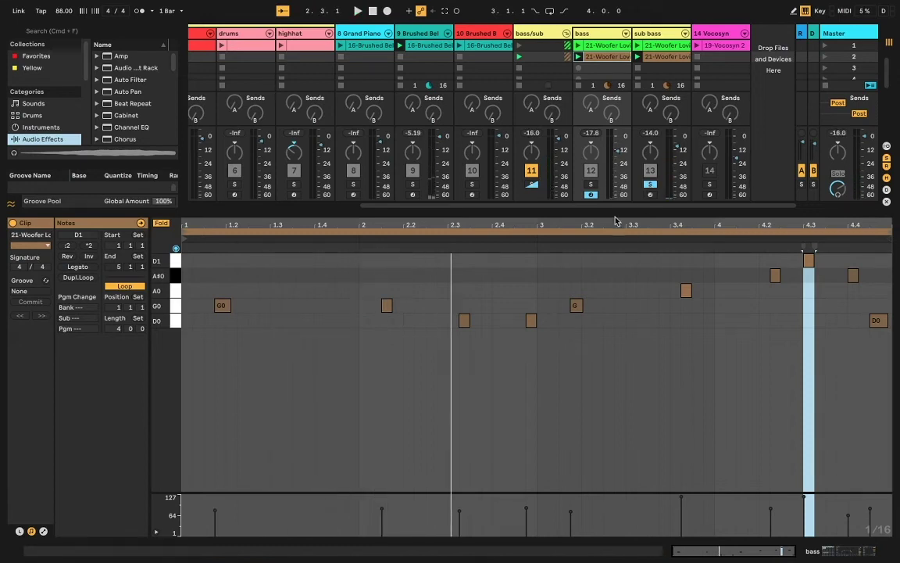
Solo the 14 Vocosyn track, play its scene 6 clip, and show the track's device chain.
left_click_drag(614, 214, 643, 410)
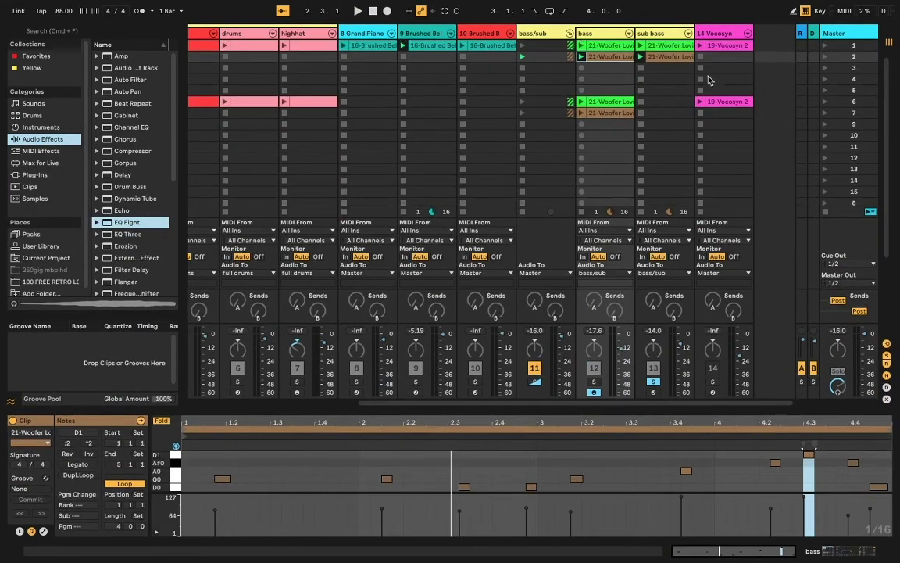
left_click(721, 49)
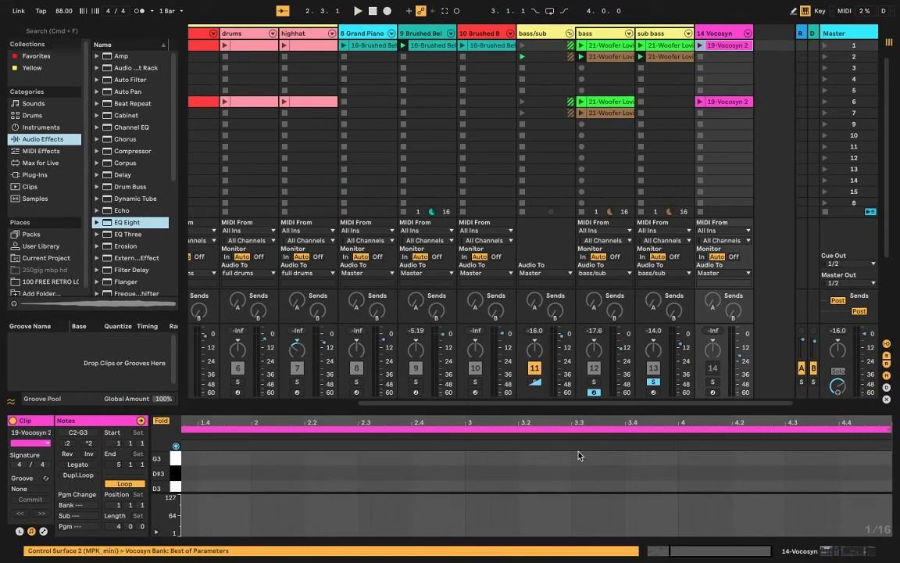
left_click_drag(551, 411, 551, 364)
left_click(714, 102)
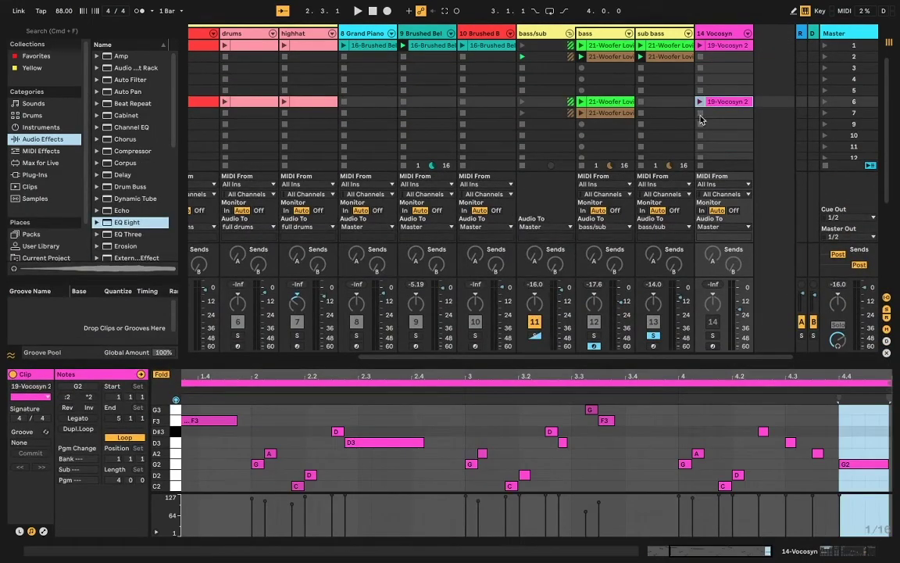
left_click(712, 336)
key("space")
key("space")
left_click(700, 103)
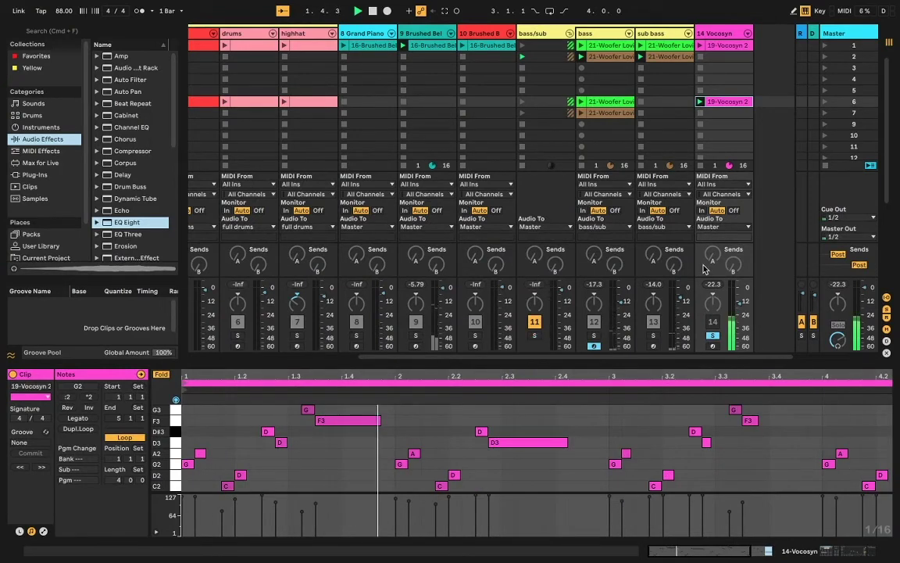
key("shift+Tab")
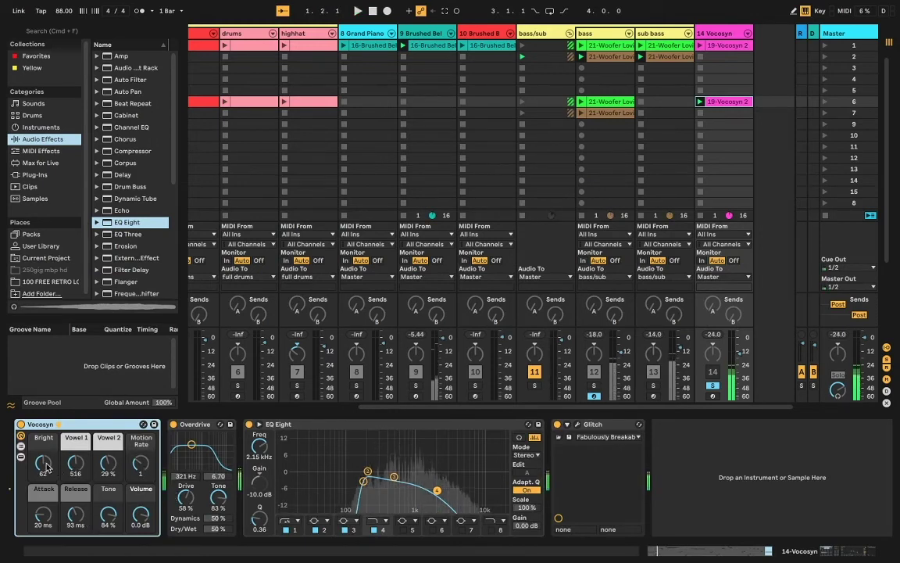
Try the Vocosyn instrument's Motion Rate at 1/2t during playback and return it to 1.
left_click_drag(142, 466, 142, 465)
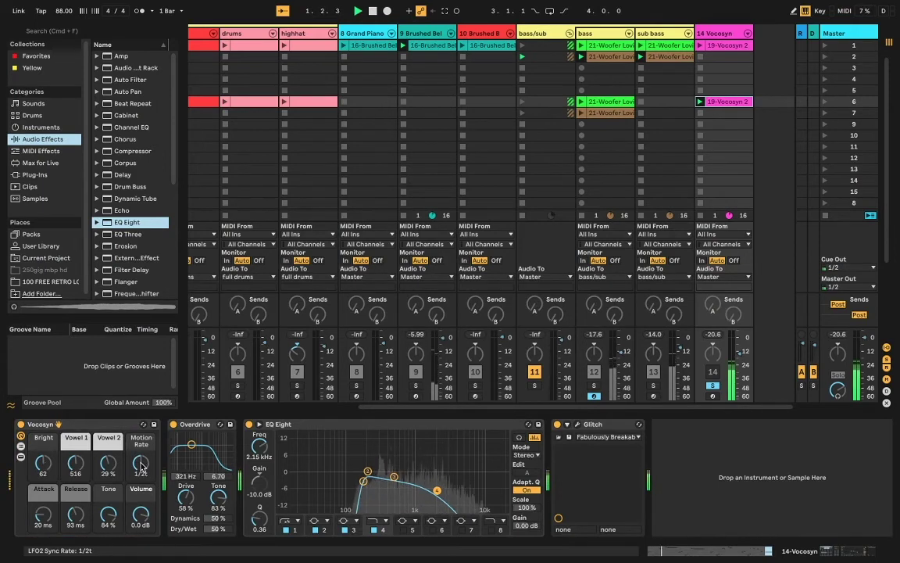
key("space")
left_click_drag(141, 466, 142, 473)
key("space")
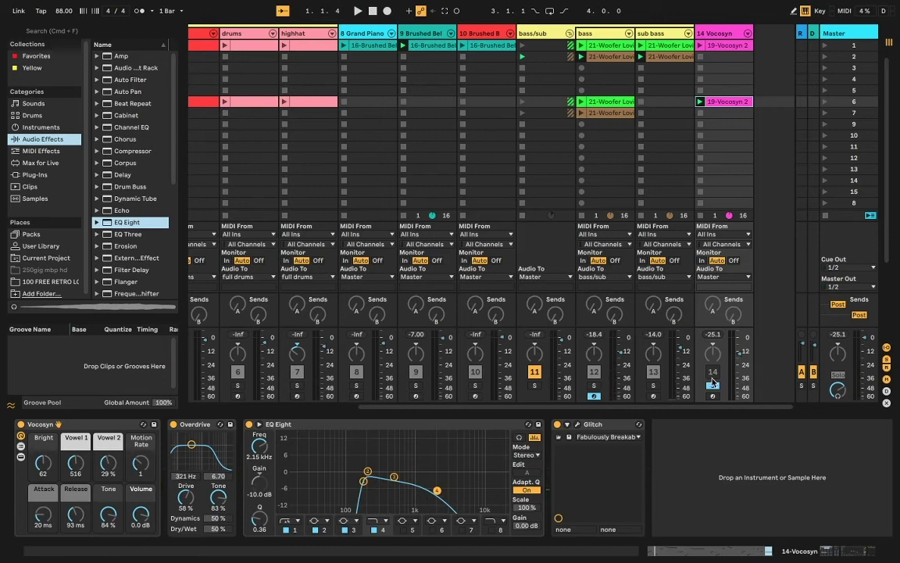
Switch to the Arrangement View, return all tracks to arrangement playback, and play from the first Vocosyn clip at bar 43.
key("Tab")
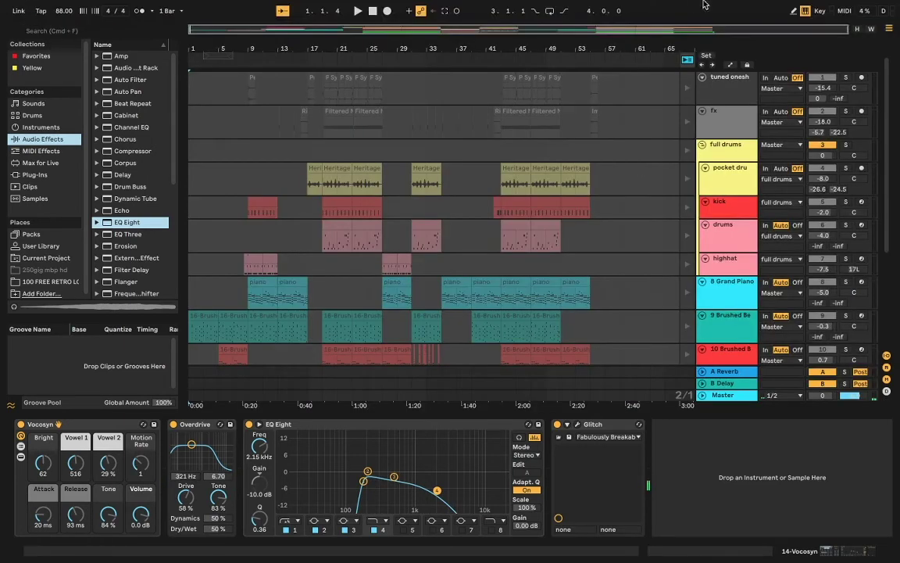
scroll(503, 239, "down", 5)
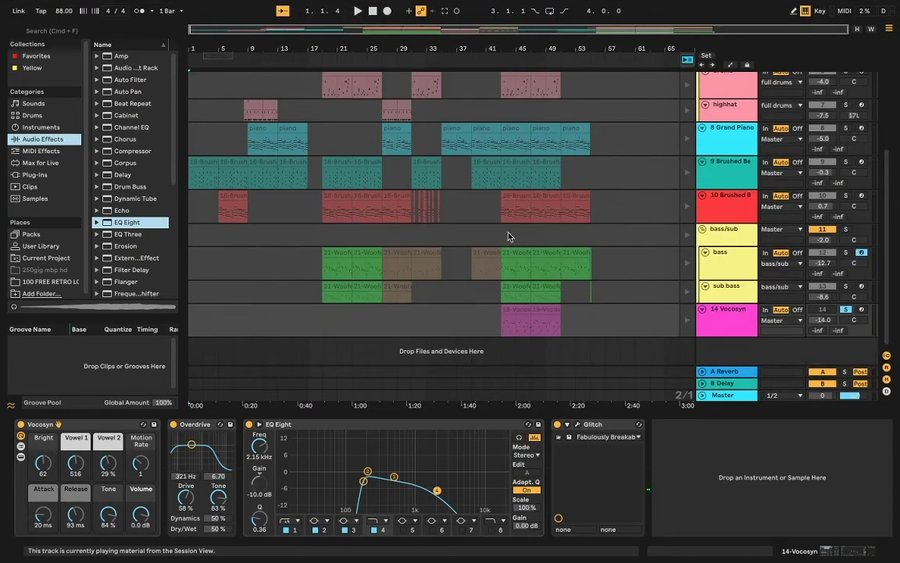
left_click(688, 61)
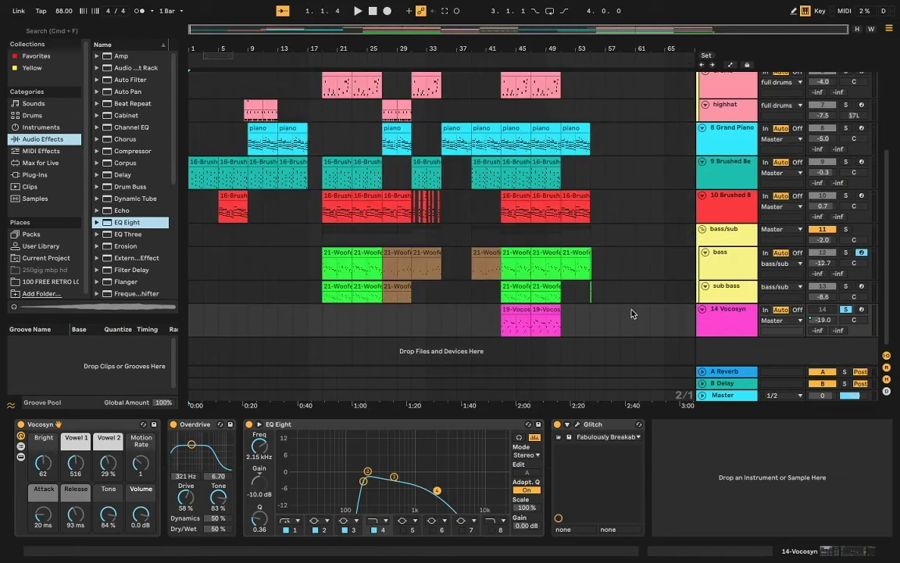
left_click(515, 310)
key("space")
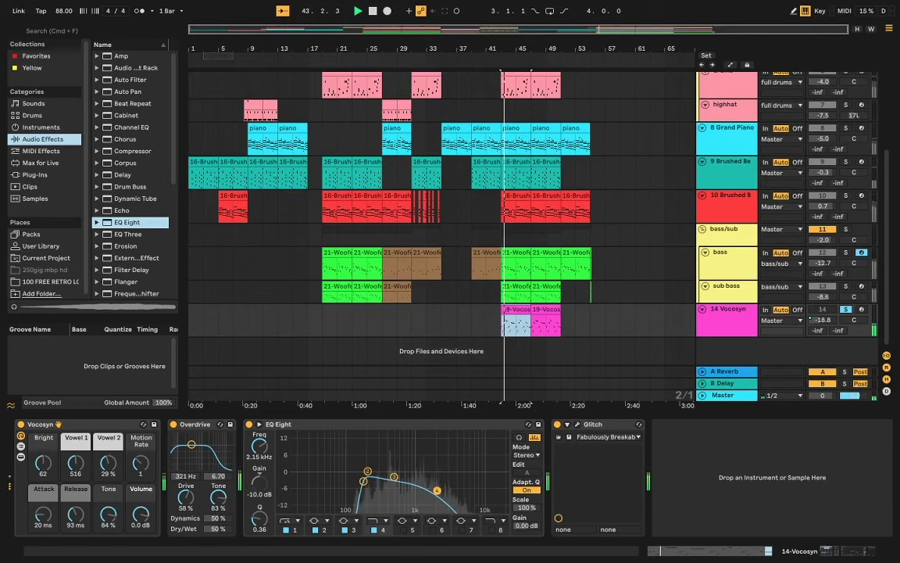
Set Vocosyn's Bright to 0, Vowel 1 to 2.0k, Vowel 2 to 9 %, Attack to 64 ms and Release to 796 ms.
left_click_drag(76, 465, 76, 437)
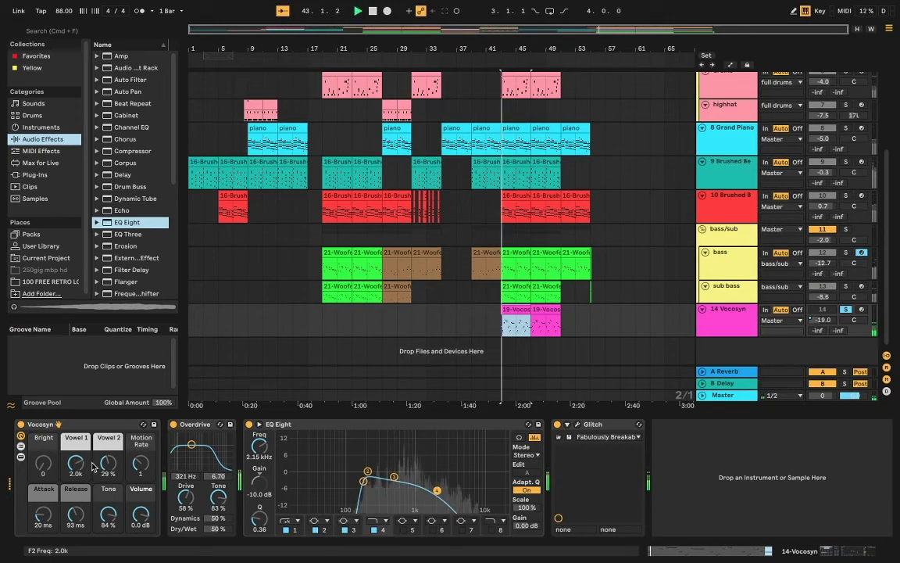
left_click_drag(109, 468, 109, 486)
left_click_drag(43, 514, 43, 500)
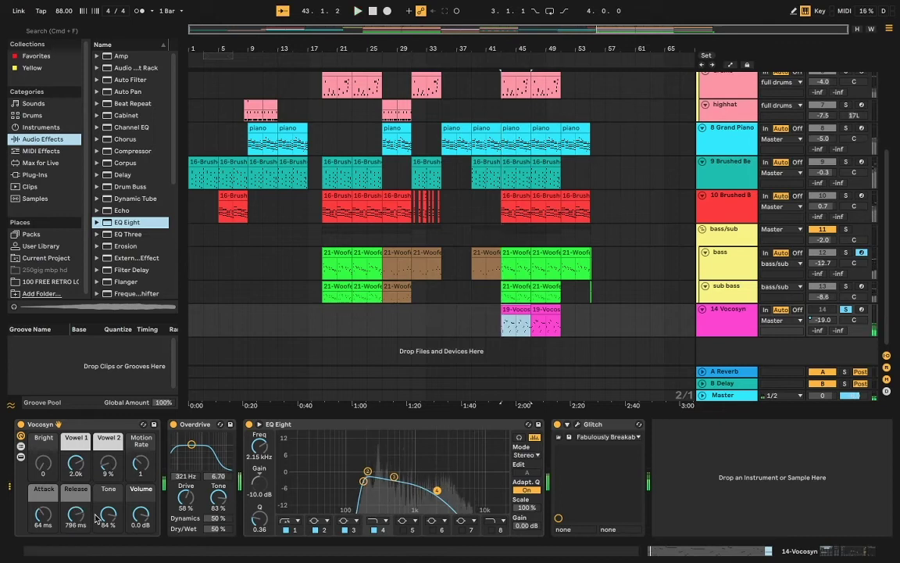
left_click_drag(76, 522, 74, 515)
left_click(517, 311)
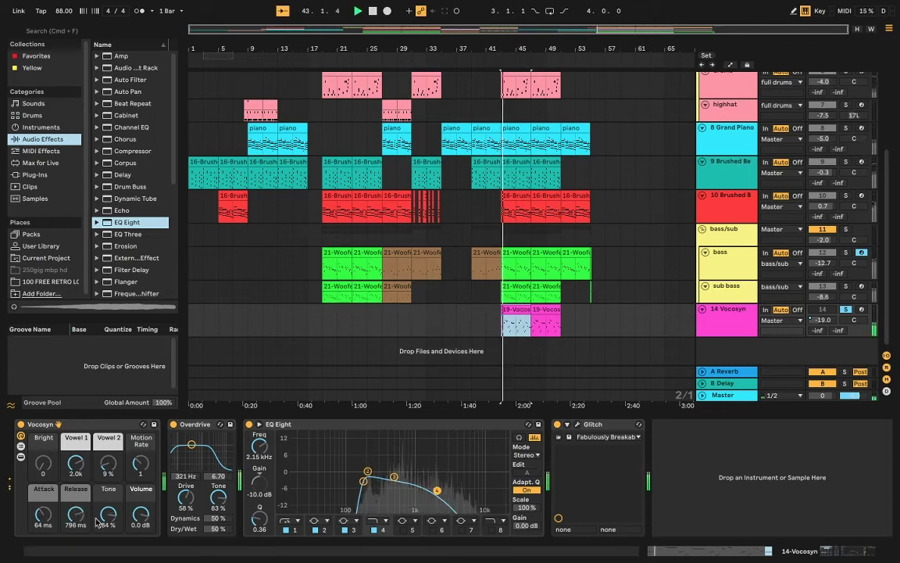
Shorten Vocosyn's Release to 54 ms, lower Tone to 64 %, and set Motion Rate to 1/2t while replaying the clip.
left_click_drag(75, 514, 75, 545)
left_click_drag(111, 514, 111, 535)
key("space")
key("space")
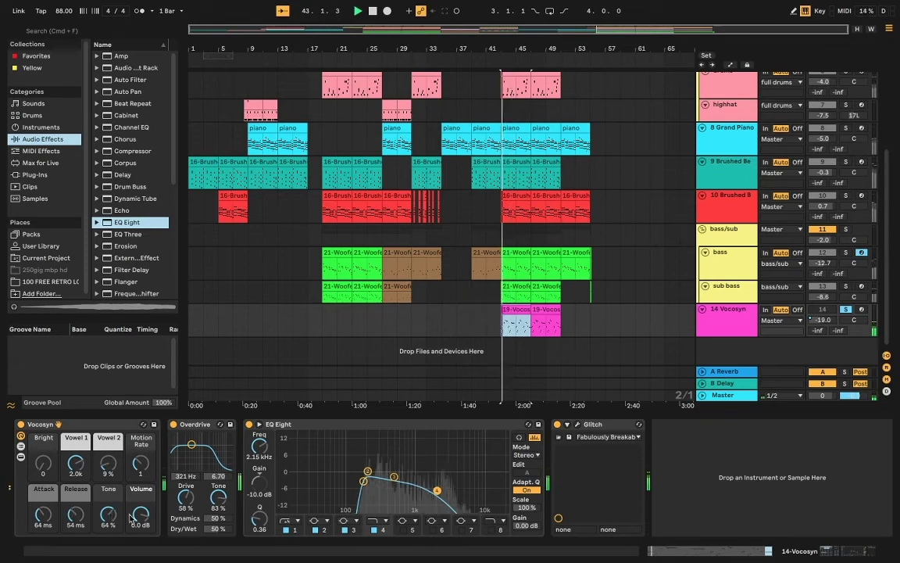
left_click_drag(141, 466, 140, 453)
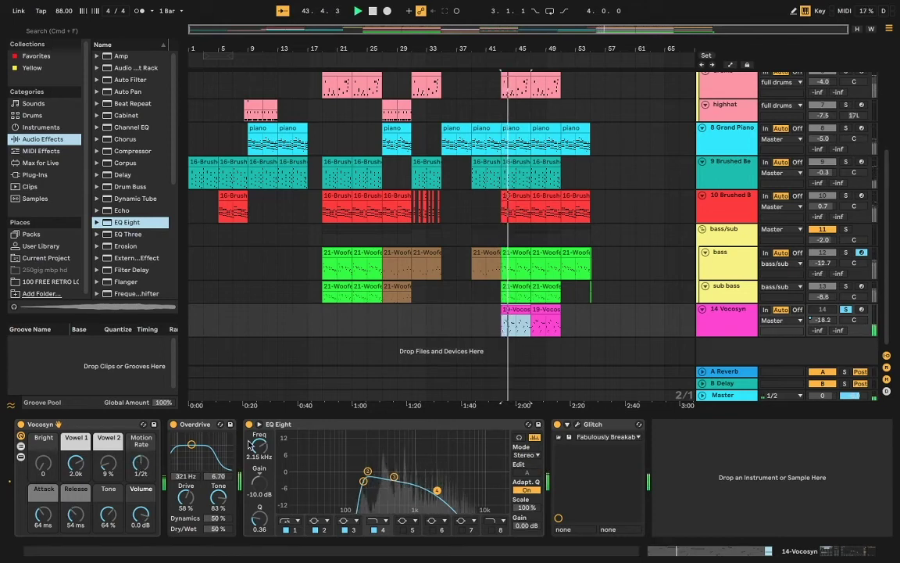
Stop playback, take the Vocosyn track out of solo, and deactivate the track.
key("space")
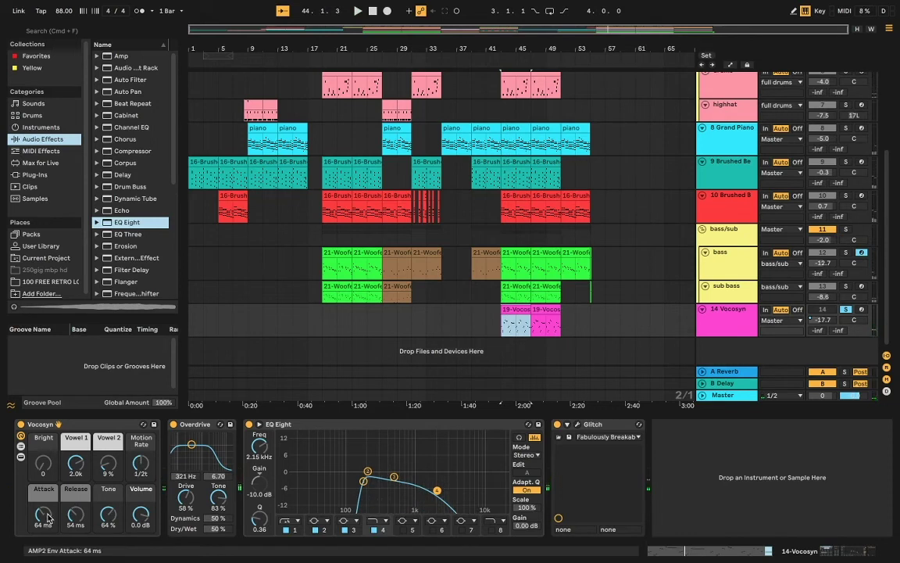
left_click(845, 311)
left_click(823, 311)
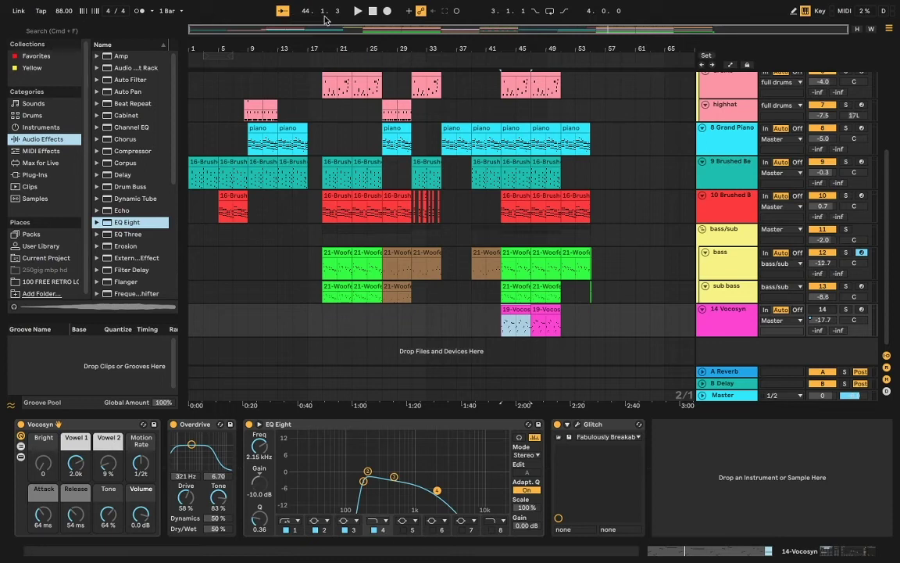
Widen the browser and compare the song in the Arrangement and Session Views.
scroll(348, 139, "up", 5)
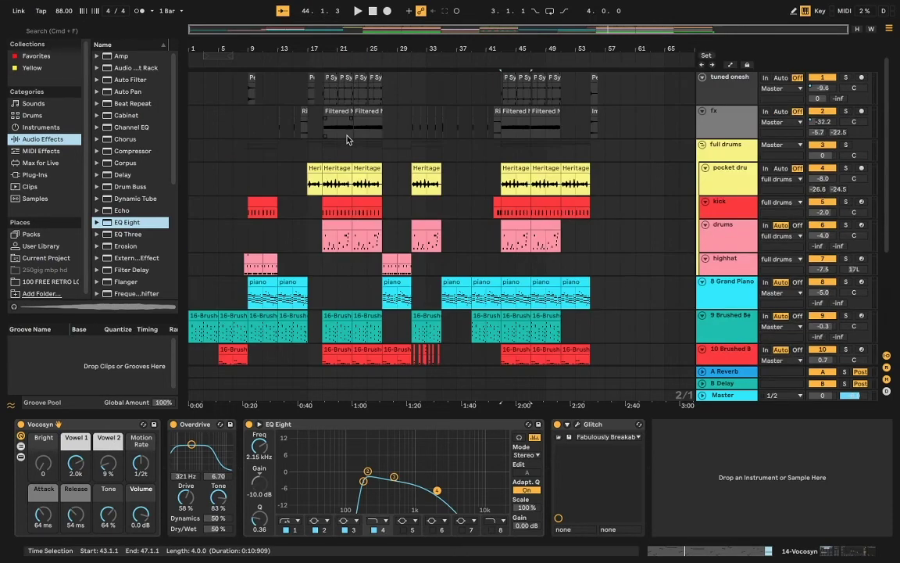
scroll(414, 150, "down", 3)
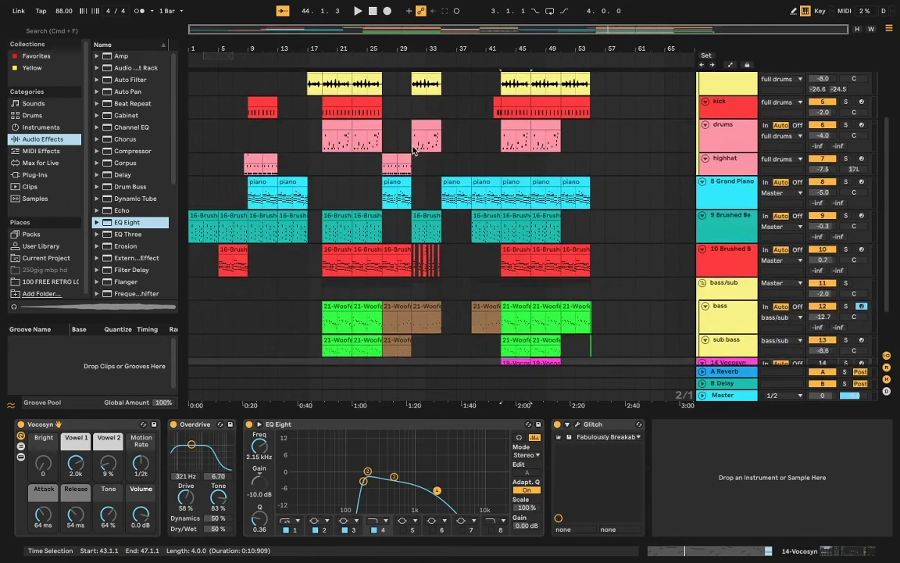
left_click_drag(182, 140, 213, 143)
key("Tab")
key("Tab")
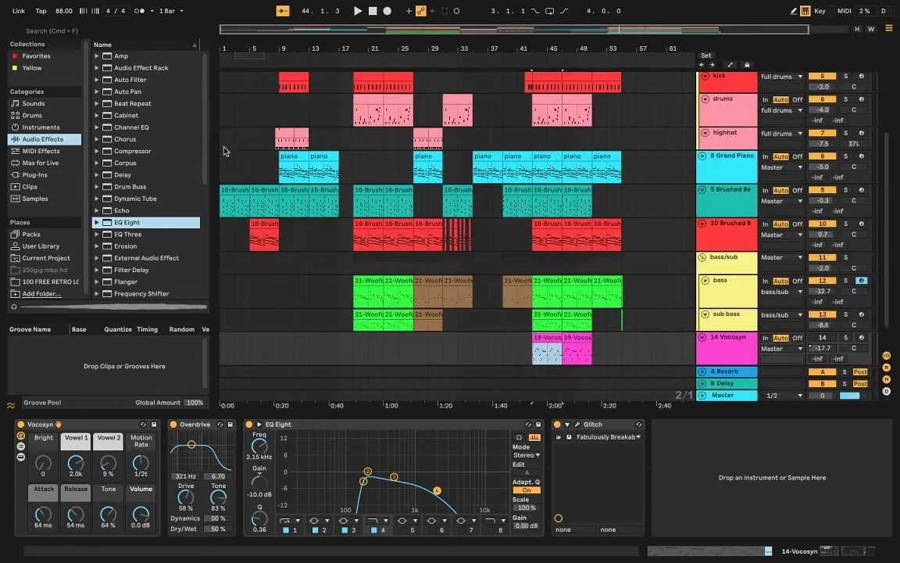
scroll(314, 217, "up", 5)
key("Tab")
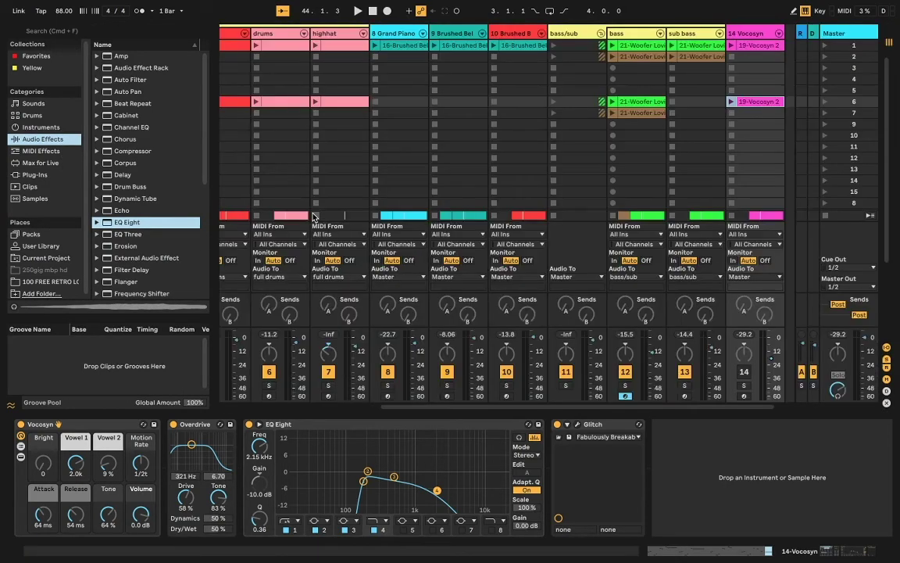
key("Tab")
key("Tab")
key("Tab")
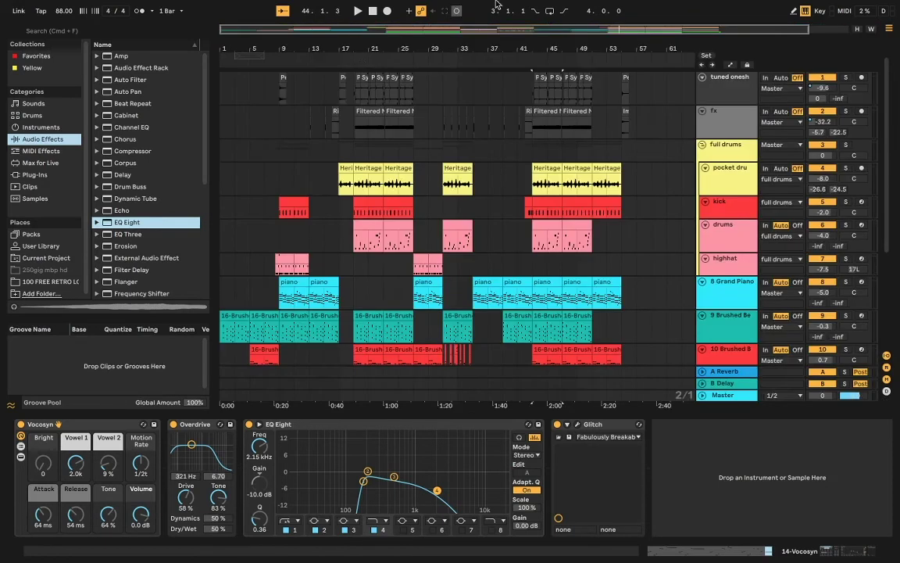
Try placing the first pocket drums clip from the Session View into the Arrangement at bar 3.
key("Tab")
scroll(527, 126, "left", 5)
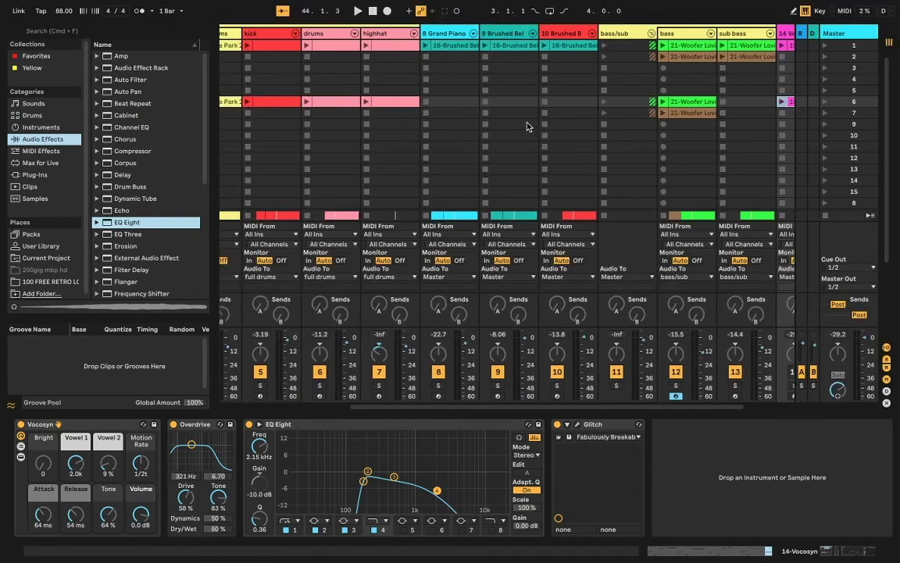
left_click_drag(433, 47, 231, 185)
key("Tab")
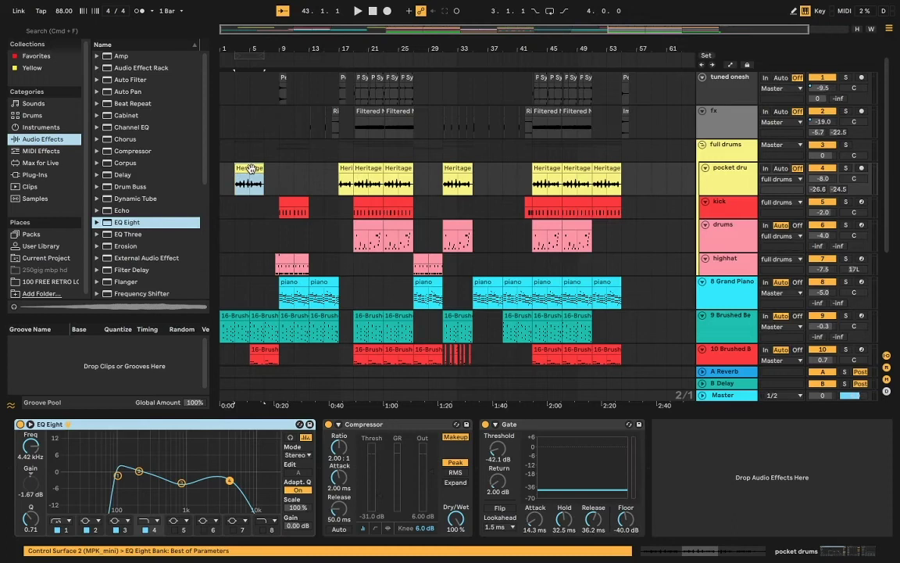
Try placing the scene 6 pocket drums clip on its Arrangement track at bar 7, and undo it.
key("Tab")
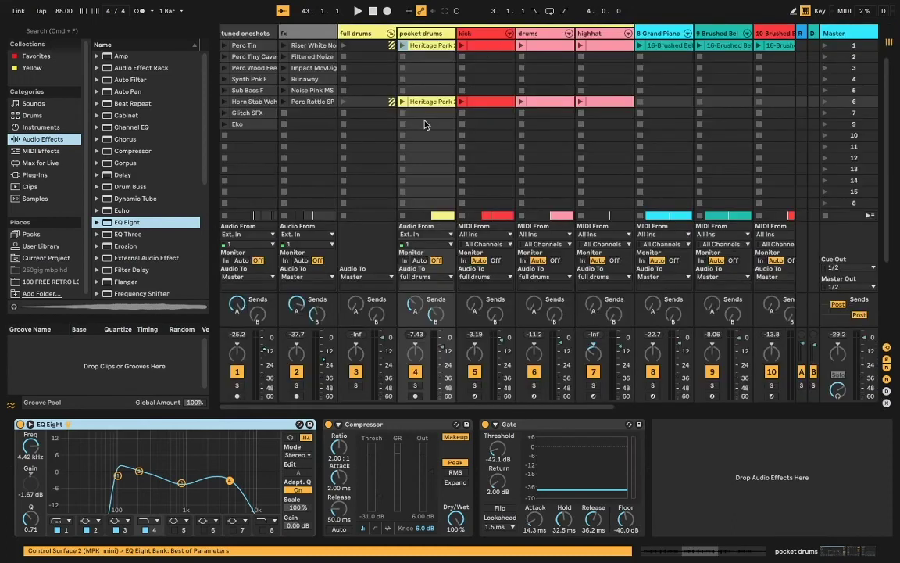
left_click_drag(423, 101, 267, 184)
key("Tab")
key("Tab")
key("Tab")
key("Tab")
key("Tab")
key("Tab")
key("Tab")
key("Tab")
key("Tab")
key("Tab")
key("Tab")
key("Tab")
key("Tab")
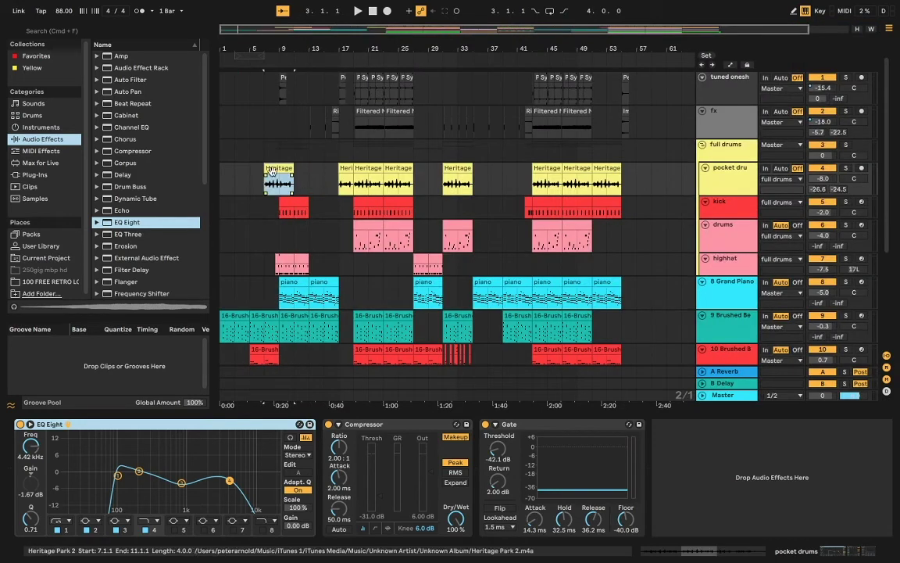
key("super+z")
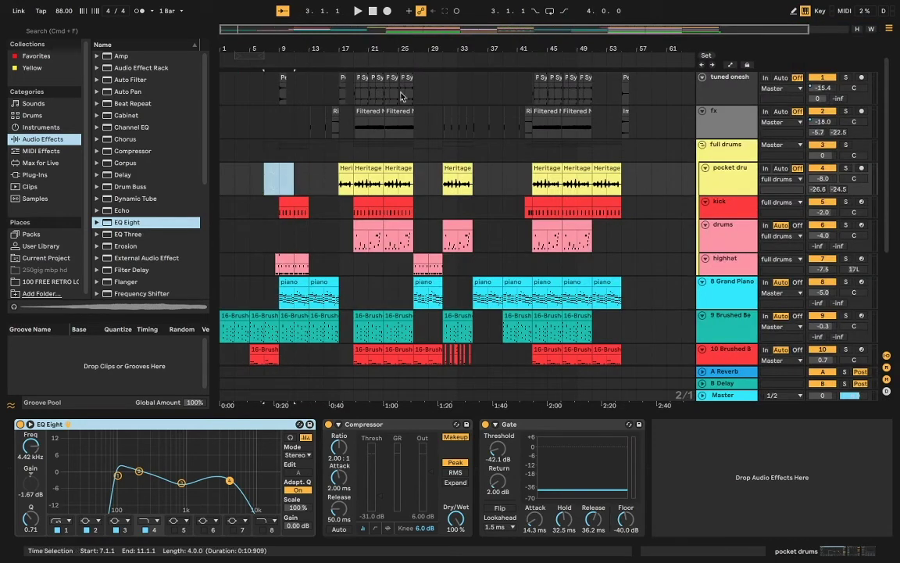
Try placing the first-scene kick, drums and highhat clips together into the Arrangement at bar 3, and delete them.
key("Tab")
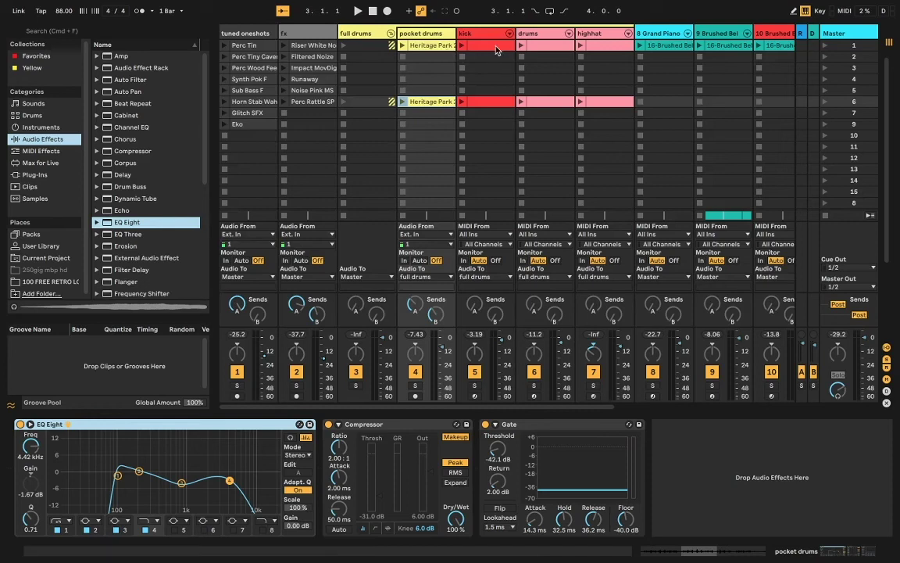
left_click(500, 47)
left_click(609, 47, "shift")
left_click_drag(472, 47, 229, 208)
key("Tab")
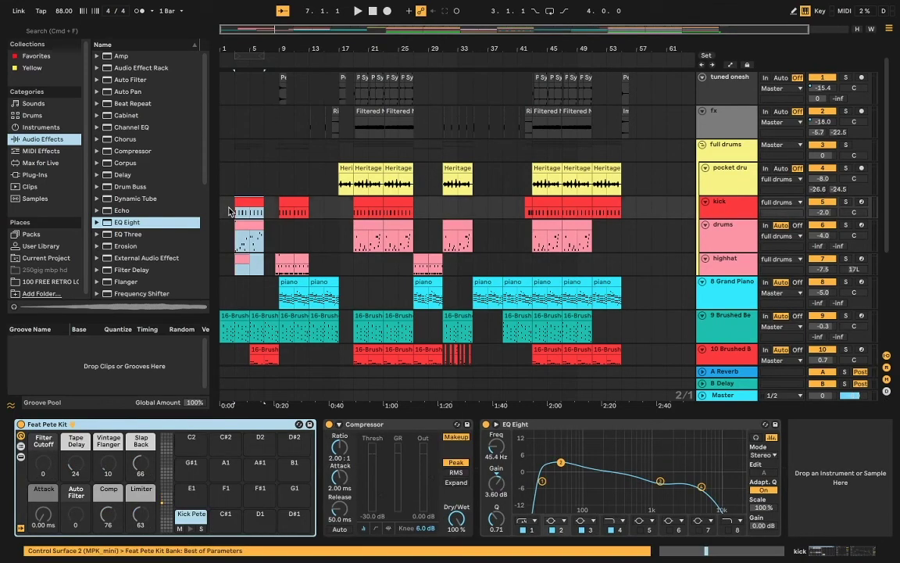
key("Delete")
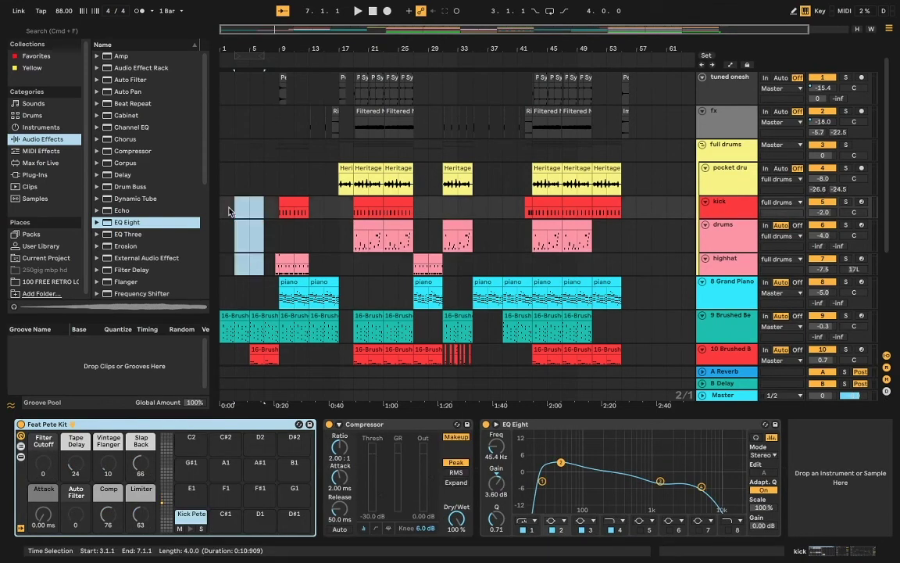
Return to the song start and review the device chains of both Brushed Bell tracks and the Grand Piano track.
left_click(374, 10)
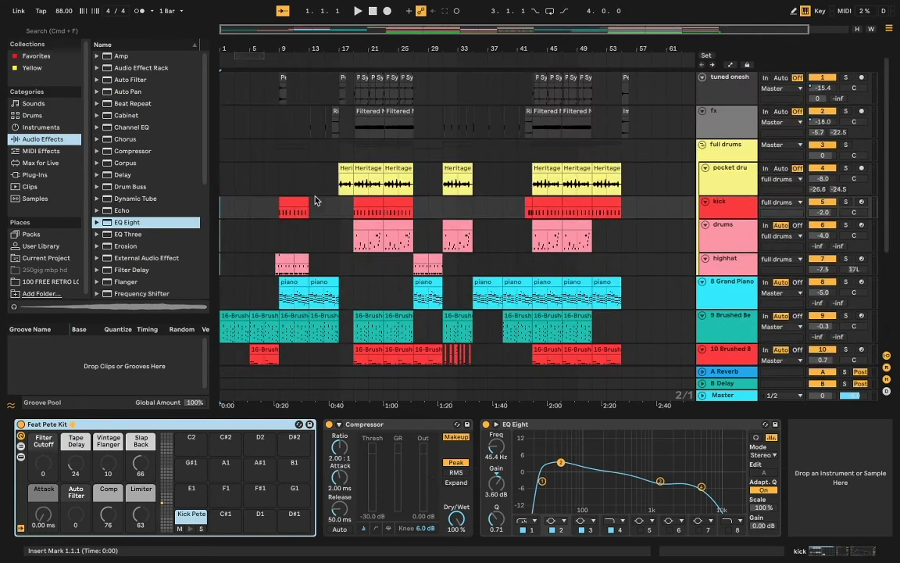
scroll(344, 227, "down", 5)
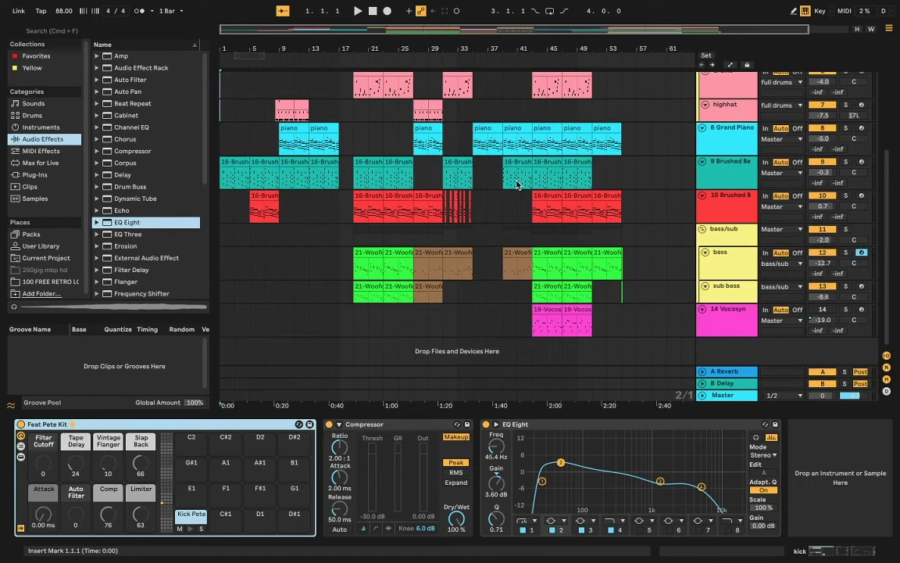
scroll(516, 184, "up", 2)
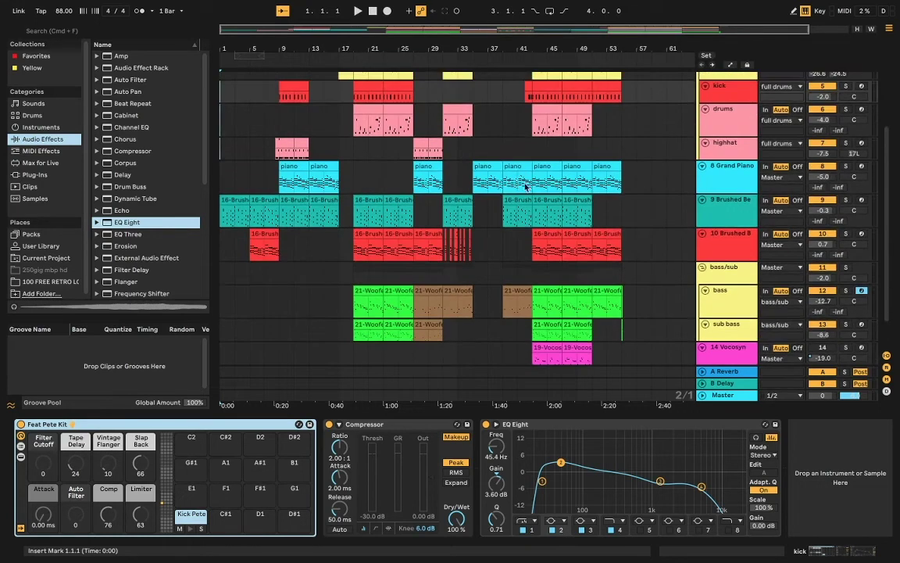
left_click(725, 250)
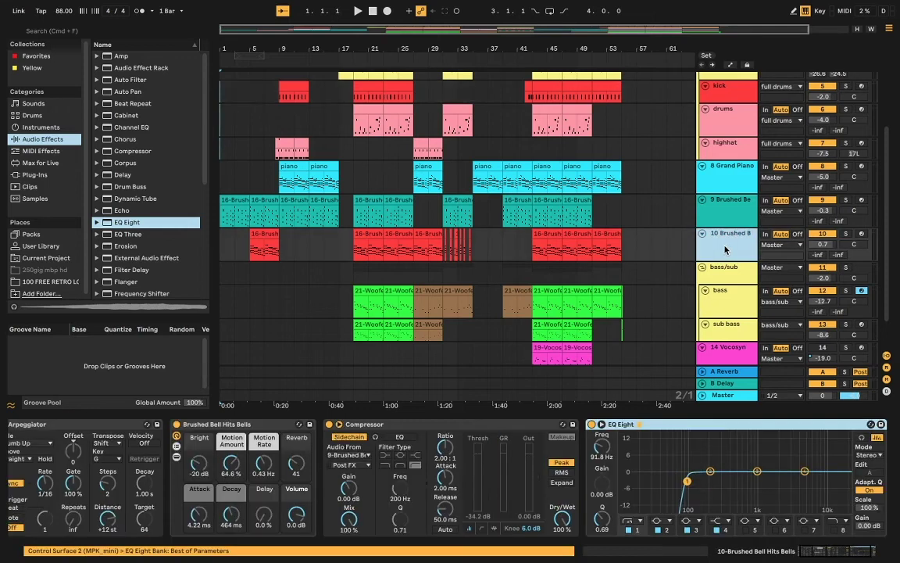
left_click(728, 204)
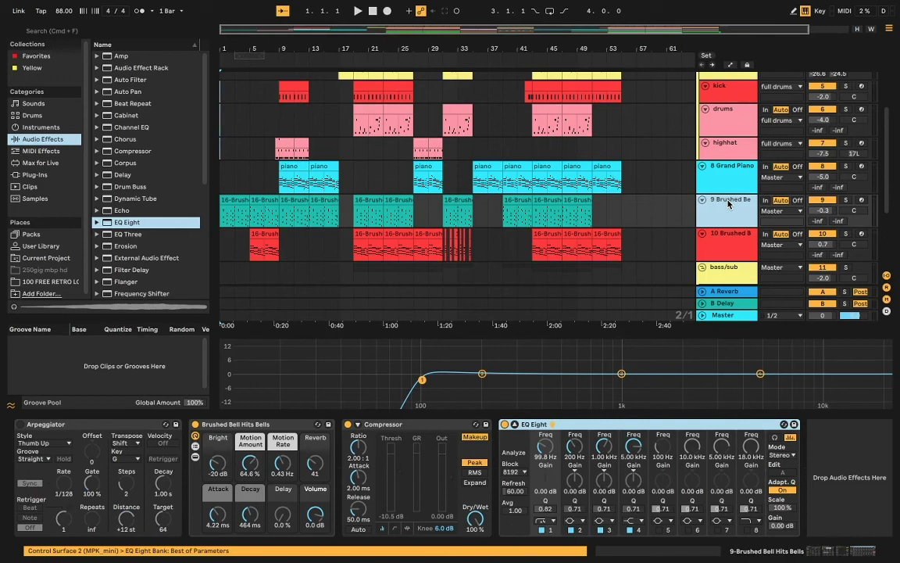
left_click(729, 167)
scroll(728, 171, "up", 1)
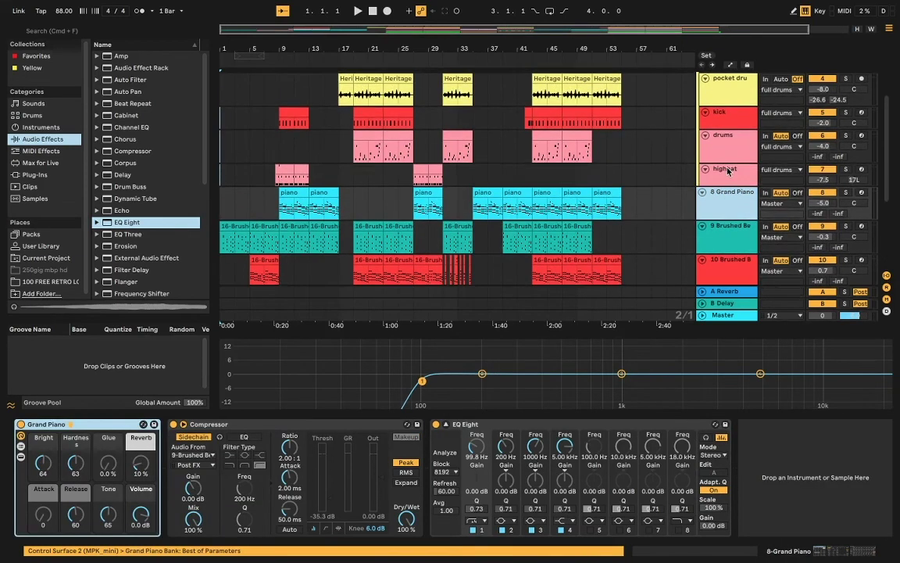
Audition the first highhat clip with its track soloed, check its device chain, and unsolo the track.
left_click(728, 170)
left_click(846, 169)
key("space")
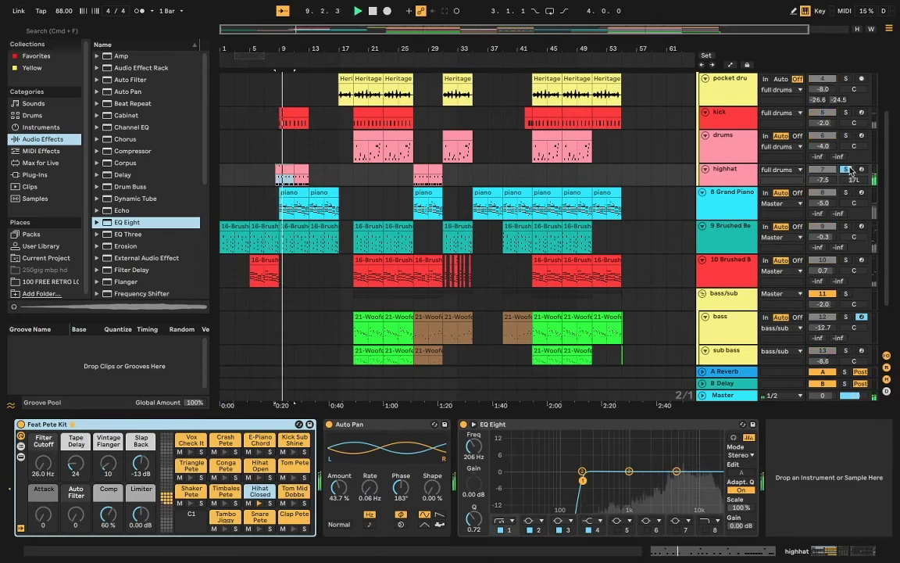
key("space")
scroll(475, 177, "up", 4)
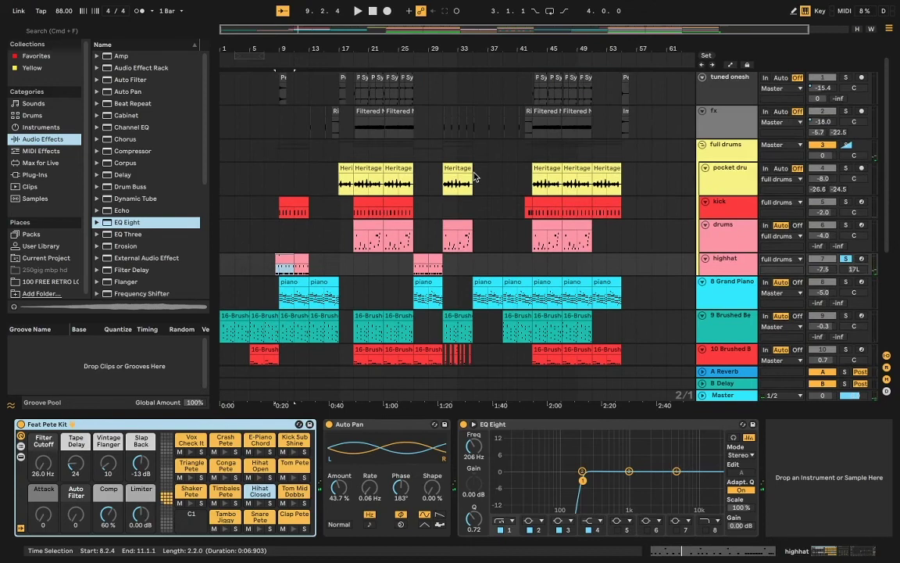
left_click(422, 263)
scroll(582, 245, "down", 1)
scroll(583, 245, "down", 5)
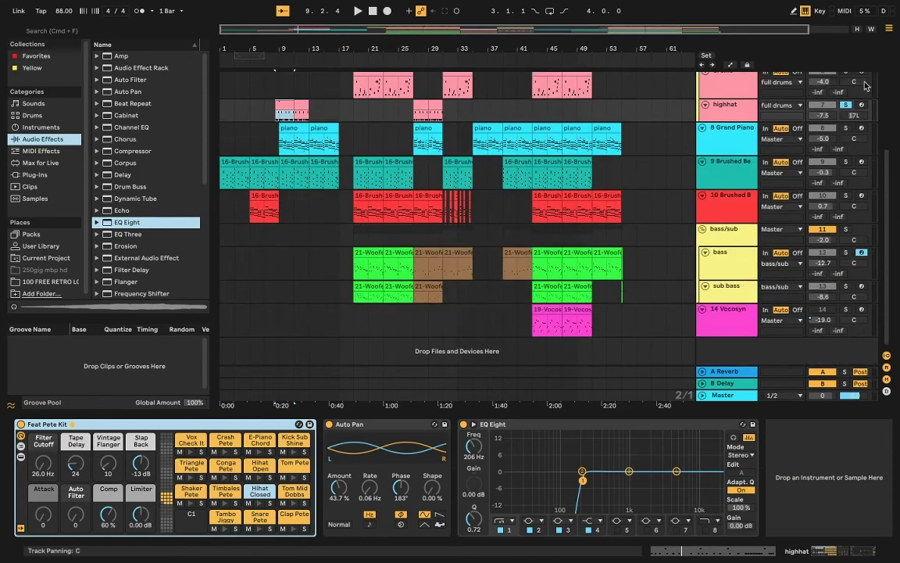
left_click(846, 105)
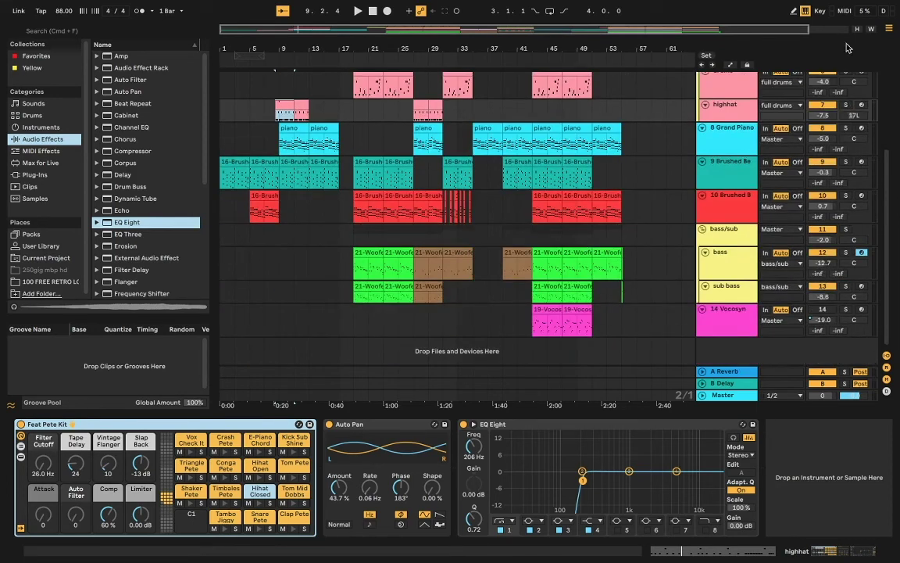
Switch to the Session View and hide the browser so more track columns fit.
left_click(891, 28)
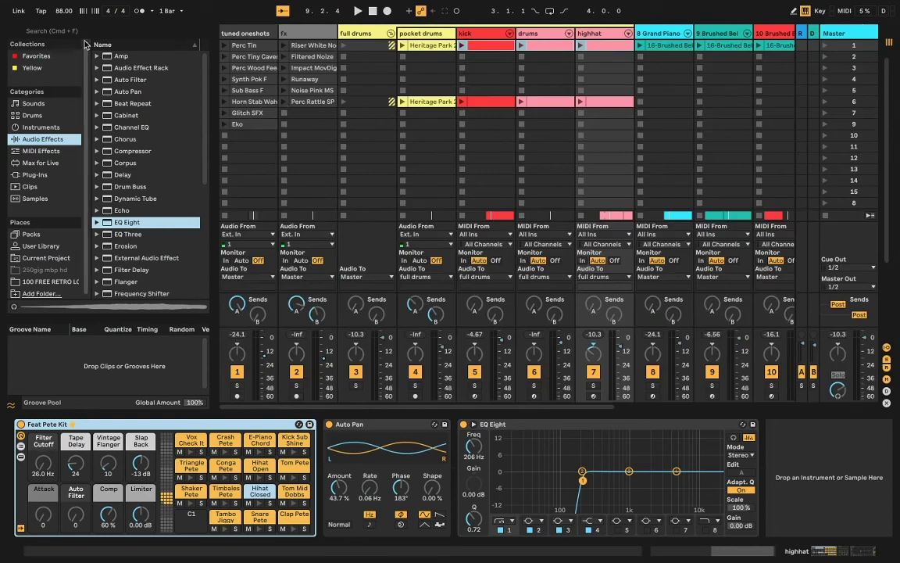
left_click(16, 34)
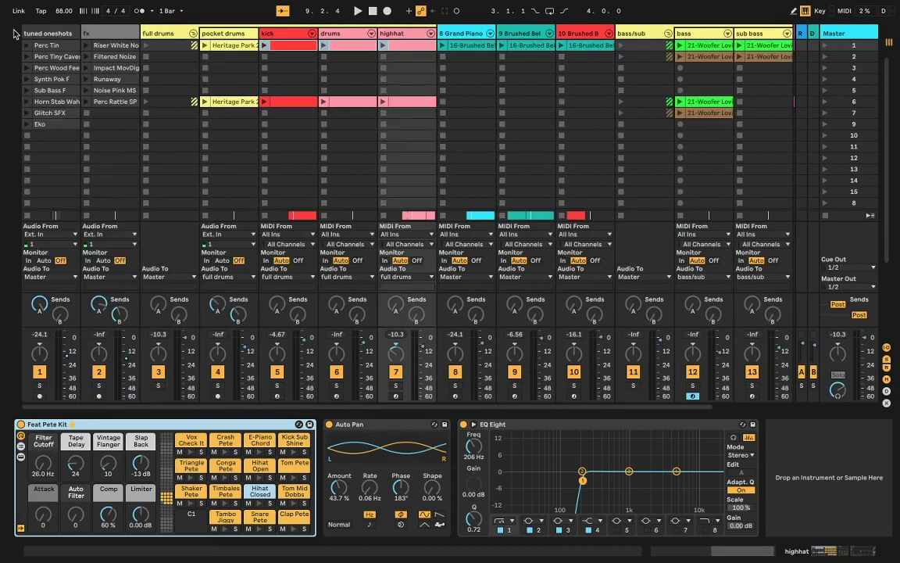
key("Tab")
key("Tab")
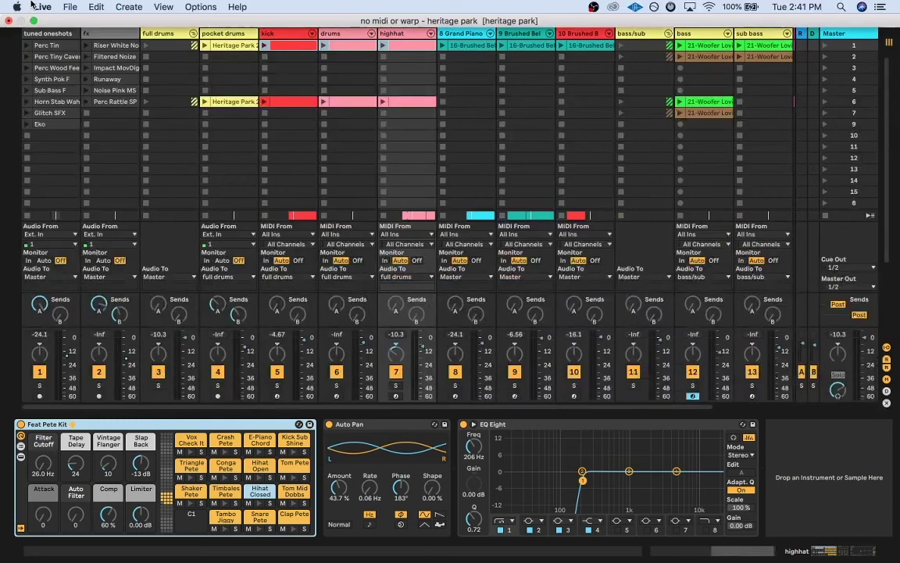
Set the audio output device to iShowU Audio Capture in the Preferences and close them.
left_click(43, 7)
left_click(41, 37)
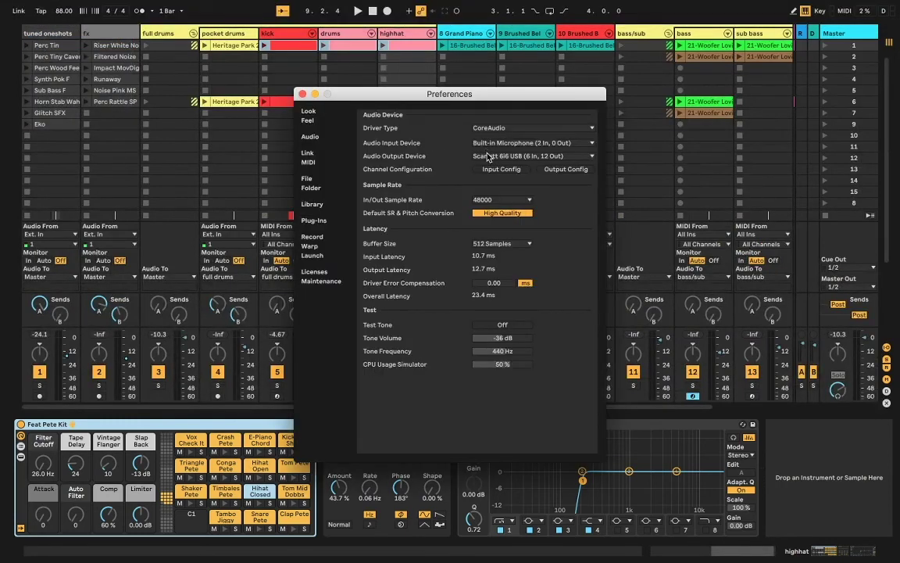
left_click(488, 156)
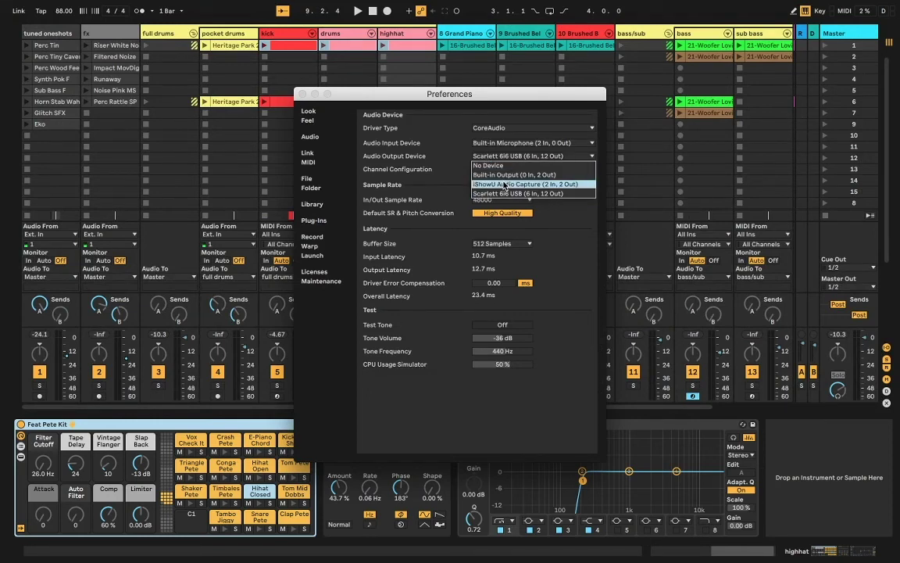
left_click(515, 182)
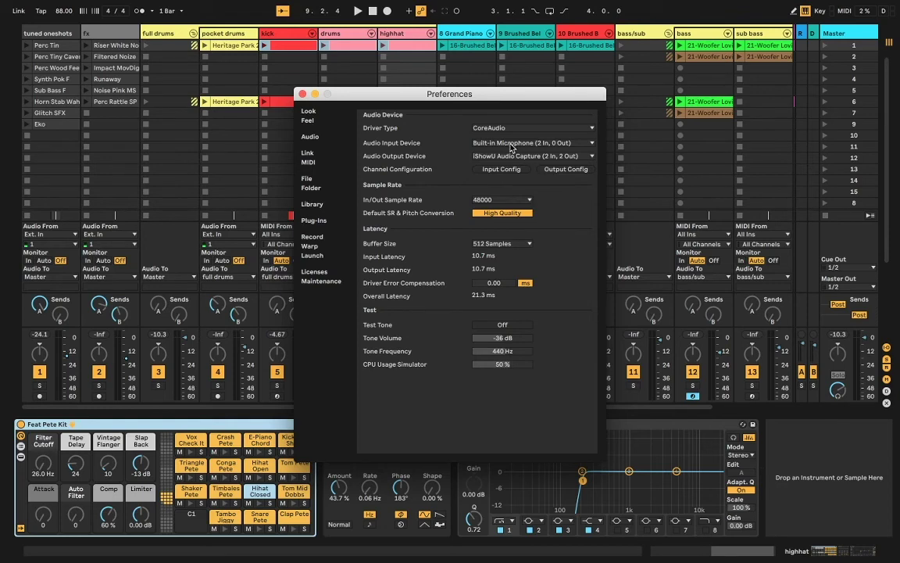
left_click(303, 95)
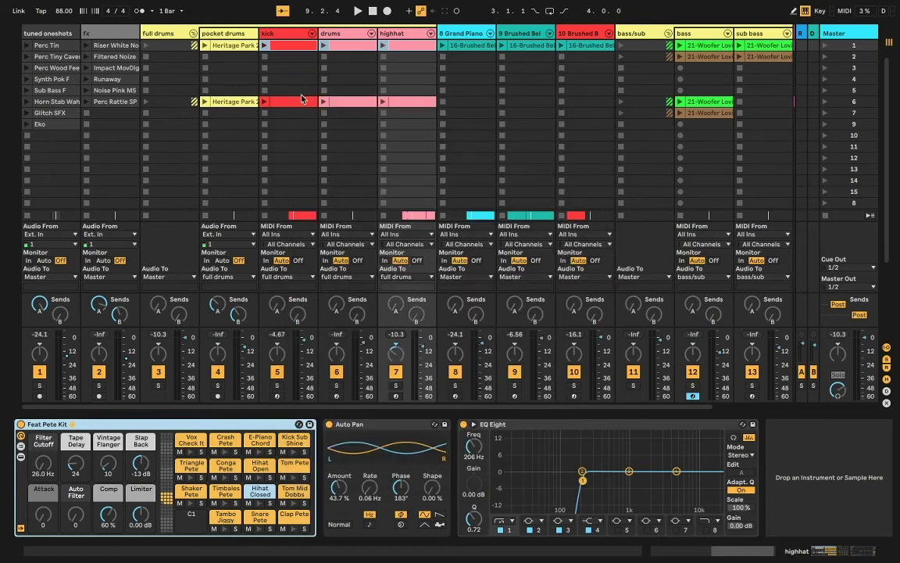
Switch back to the Arrangement View and reset the playback position to the song start at 1.1.1.
left_click(888, 31)
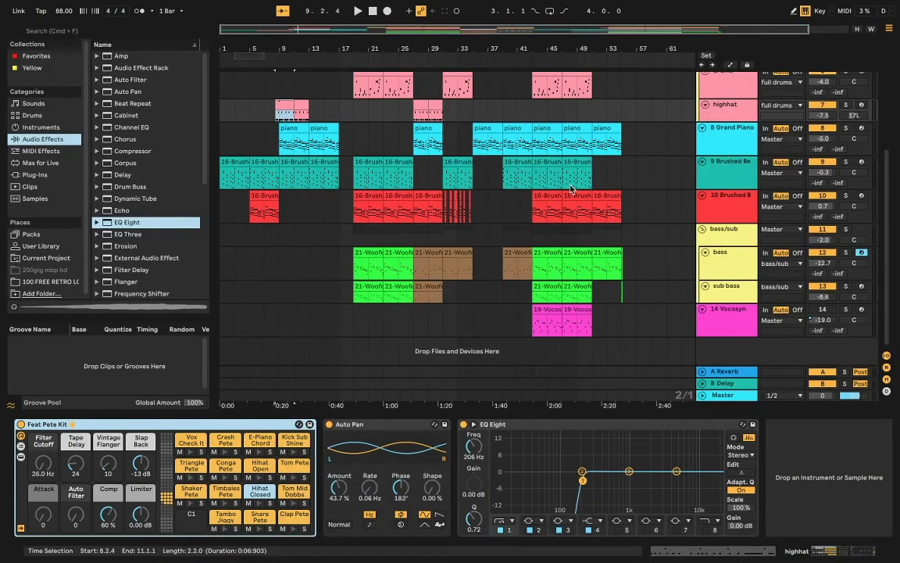
left_click(373, 12)
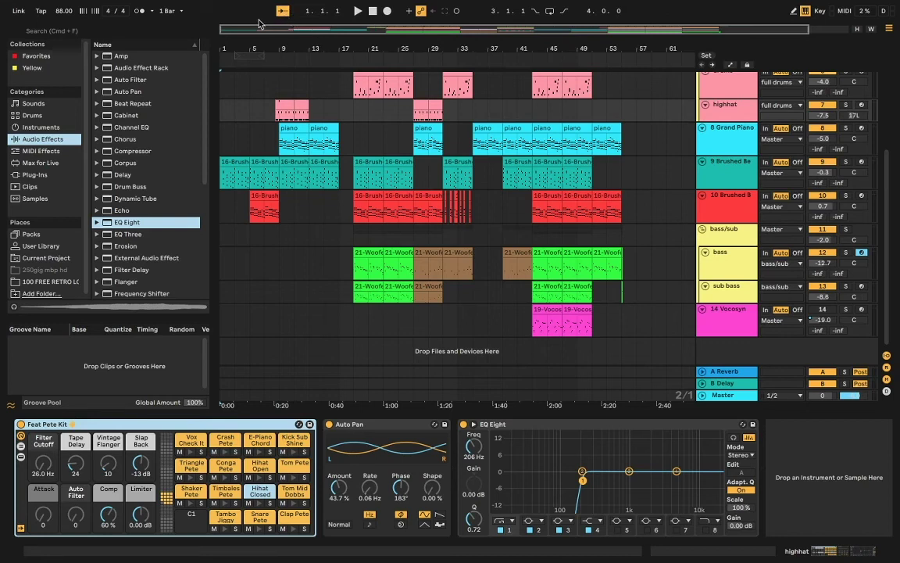
scroll(506, 99, "up", 5)
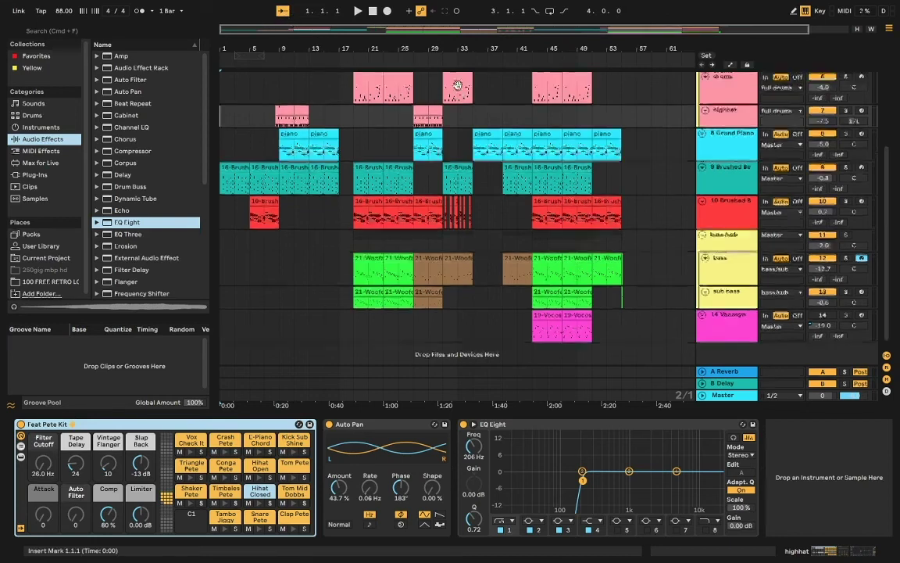
Hide the browser to give the Arrangement View timeline the full width.
key("Tab")
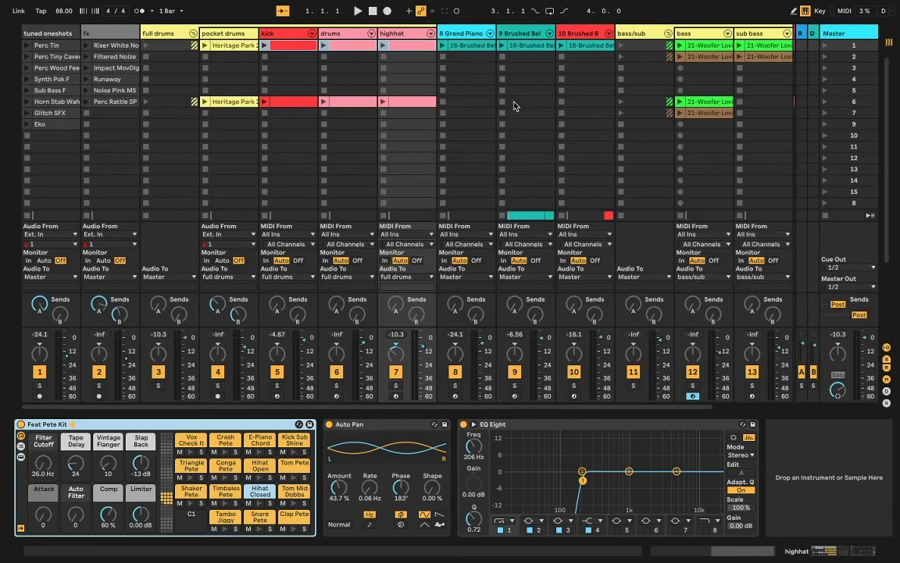
key("Tab")
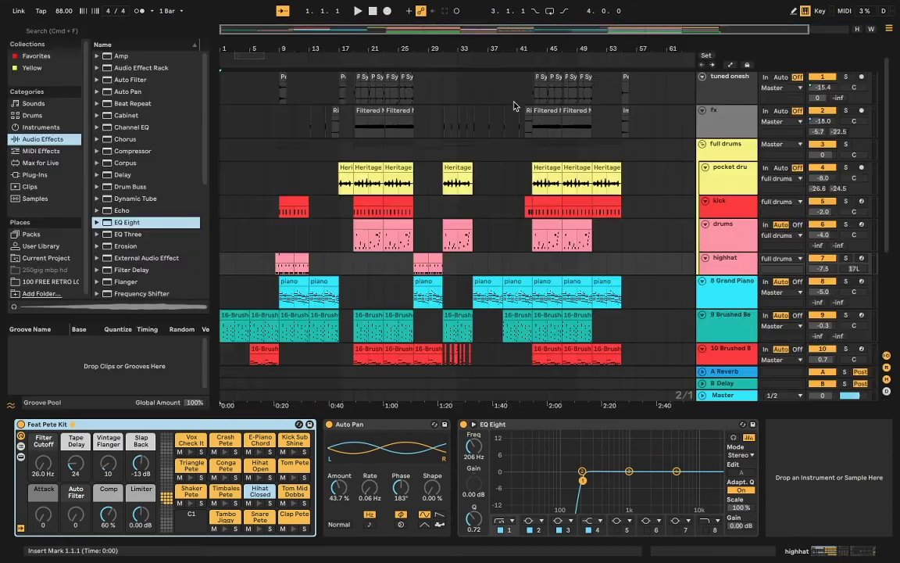
left_click(16, 32)
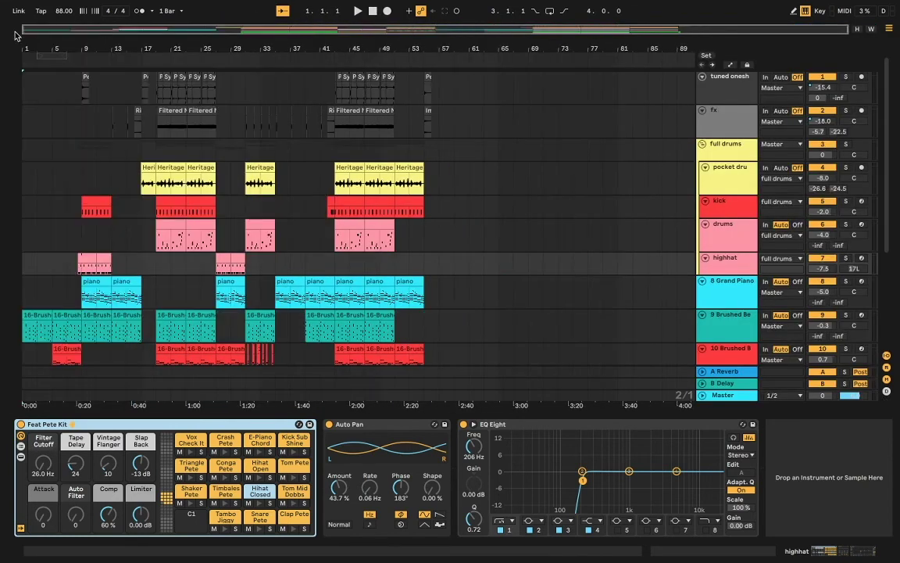
Play the full song from bar 1 with Follow enabled and the device view collapsed to reveal all tracks.
left_click_drag(131, 45, 161, 45)
left_click_drag(39, 46, 111, 46)
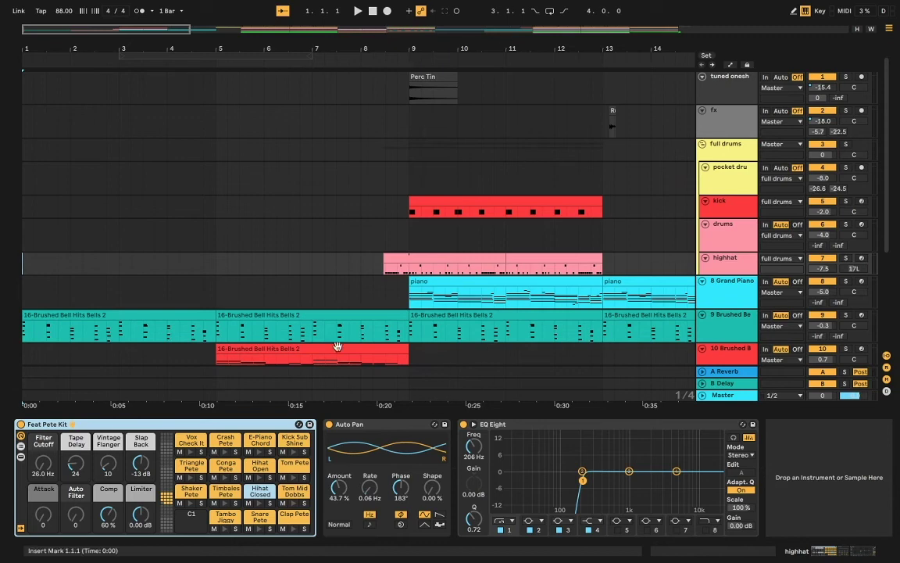
left_click(356, 12)
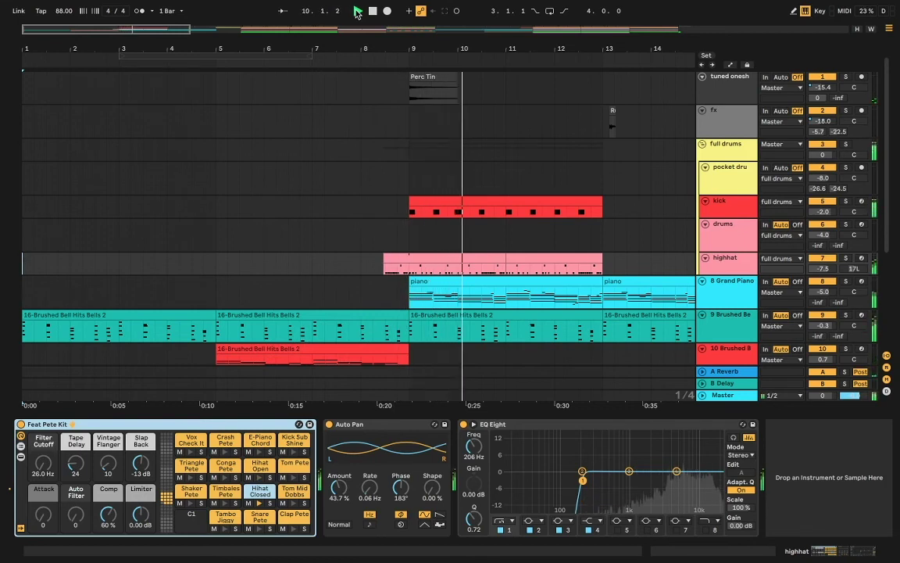
key("ctrl+shift+f")
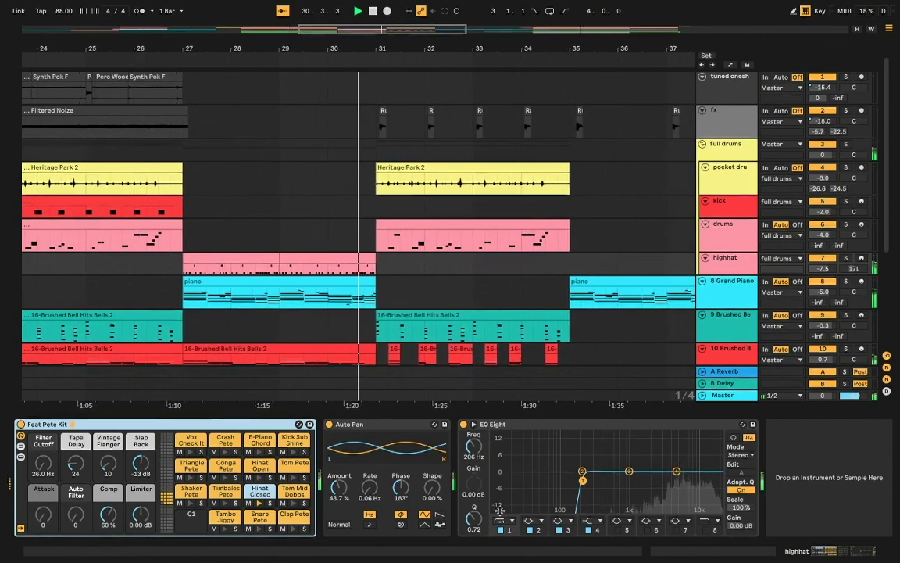
left_click_drag(486, 411, 506, 553)
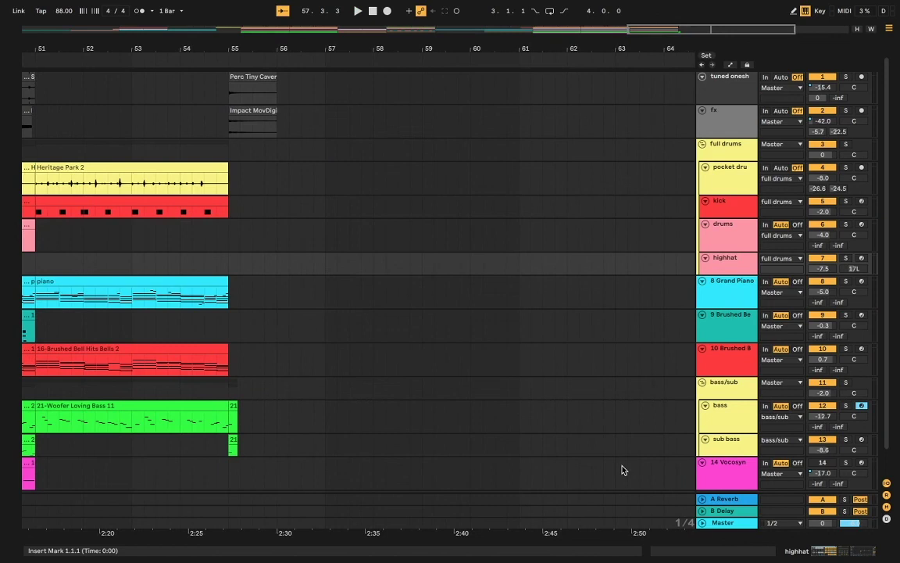
Restore the highhat track's device view and the browser in the Arrangement View.
scroll(518, 370, "left", 15)
scroll(519, 370, "down", 1)
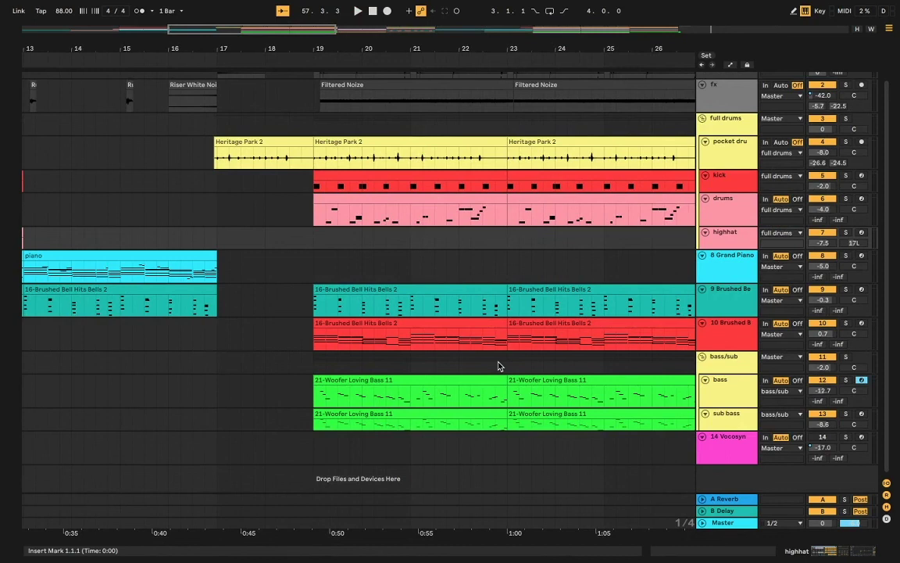
key("Tab")
key("Tab")
key("shift+Tab")
key("shift+Tab")
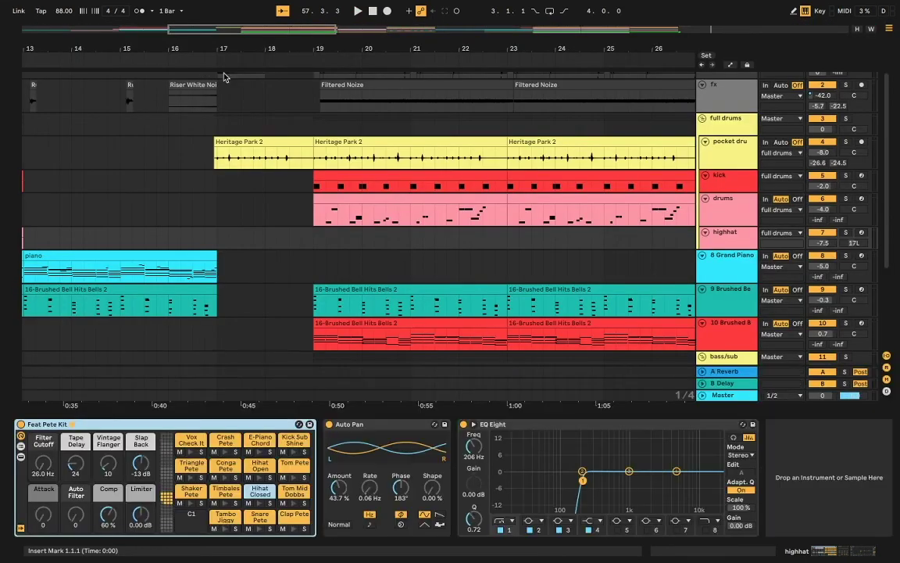
left_click(11, 46)
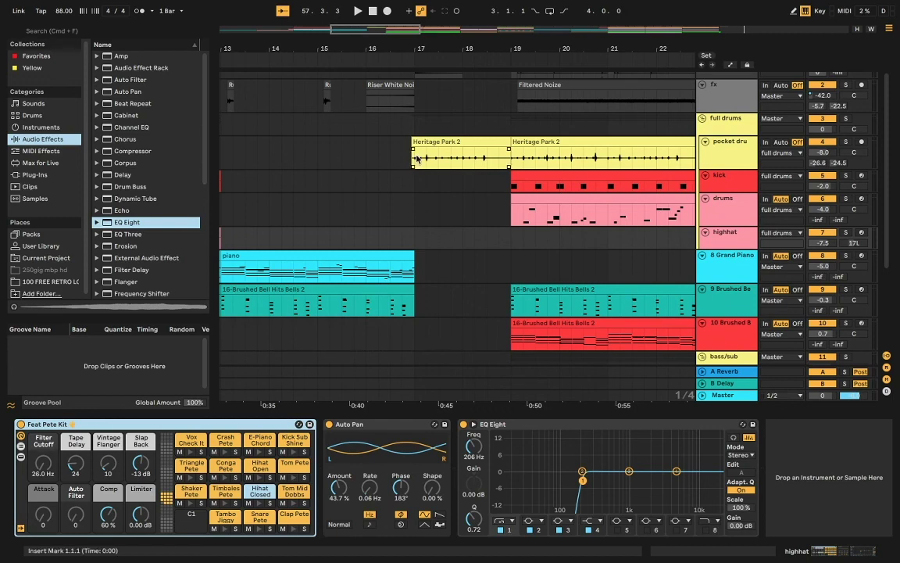
scroll(416, 158, "right", 20)
scroll(416, 159, "up", 1)
scroll(417, 159, "left", 20)
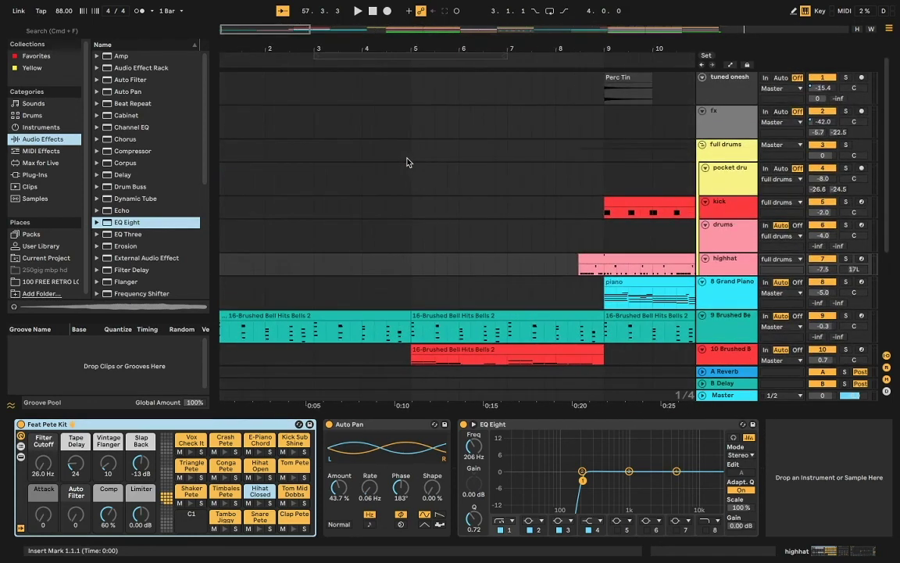
scroll(406, 161, "right", 3)
scroll(406, 162, "right", 2)
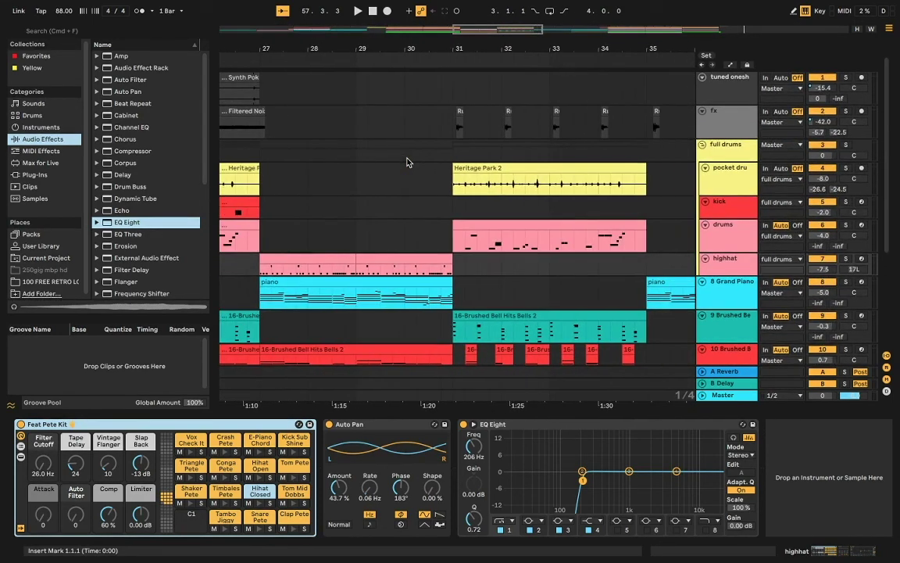